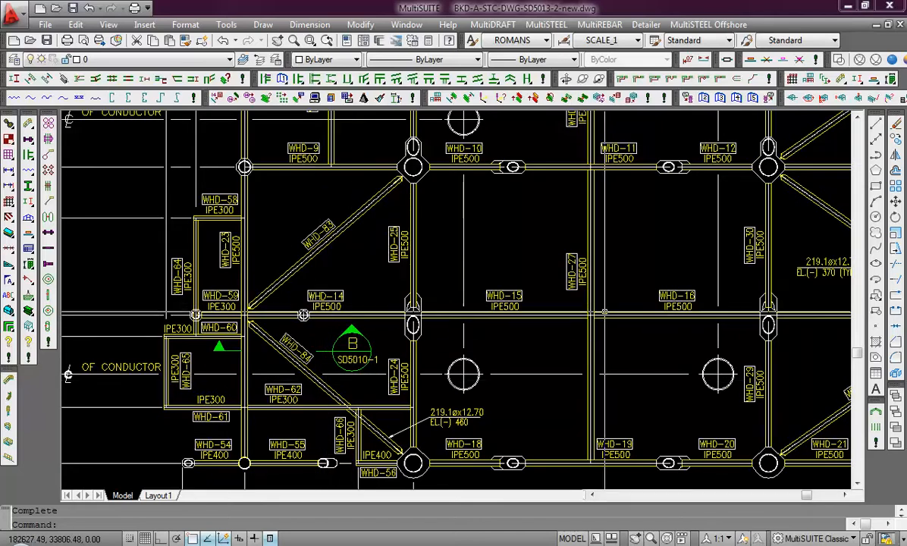
Open the Draw Steel settings and review the available draw methods and section shapes, keeping Members and IPE
{"action": "scroll", "coordinate": [450, 311], "scroll_direction": "down", "scroll_amount": 4}
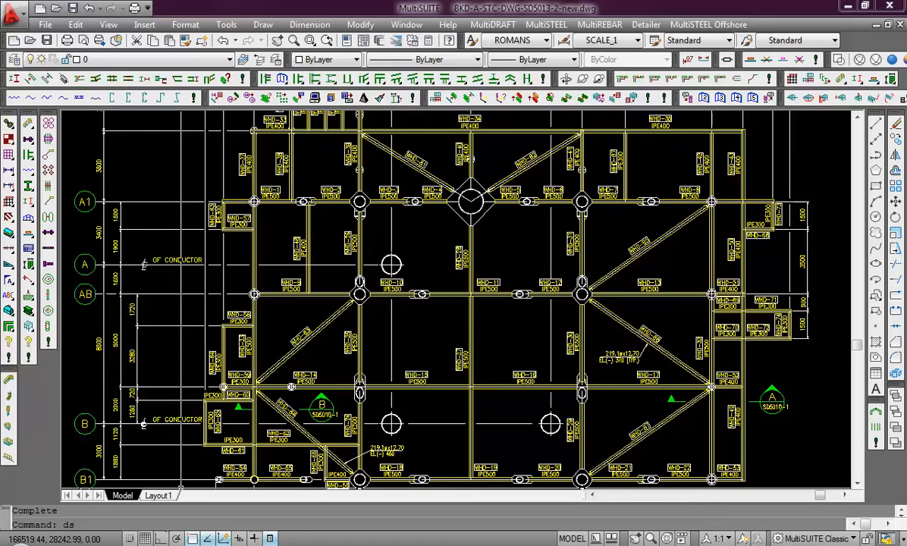
{"action": "key", "text": "Return"}
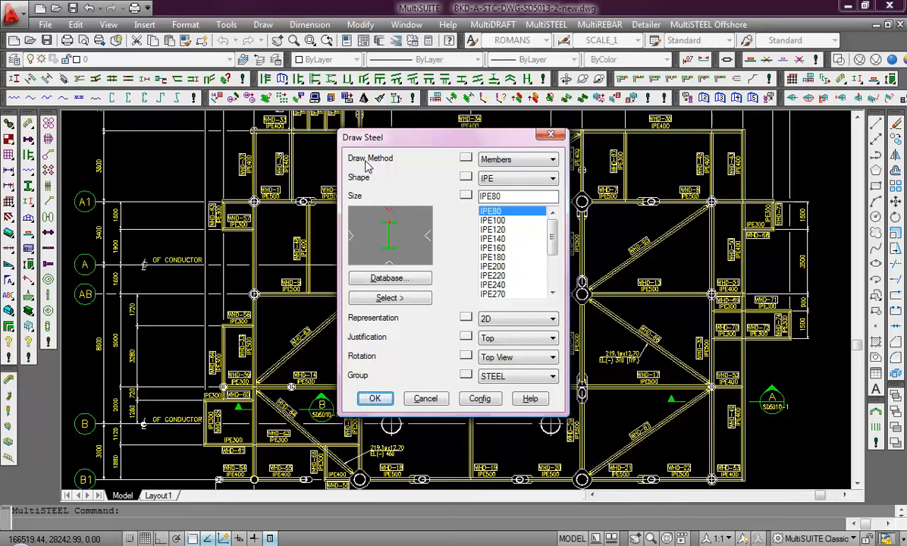
{"action": "left_click", "coordinate": [508, 160]}
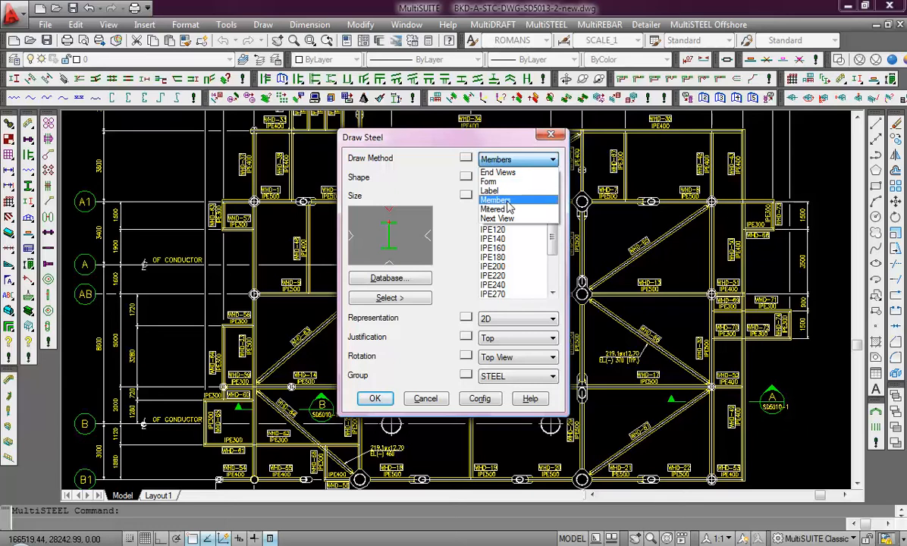
{"action": "left_click", "coordinate": [384, 163]}
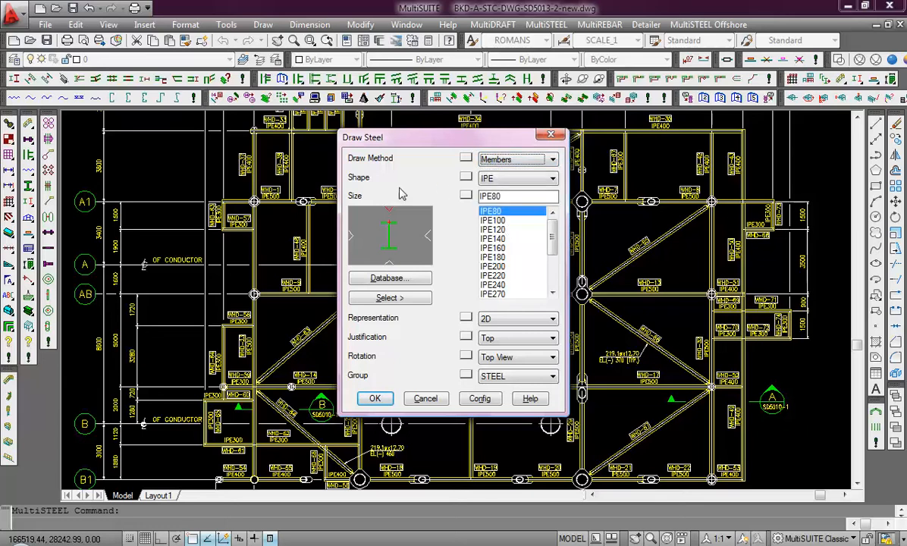
{"action": "left_click", "coordinate": [491, 180]}
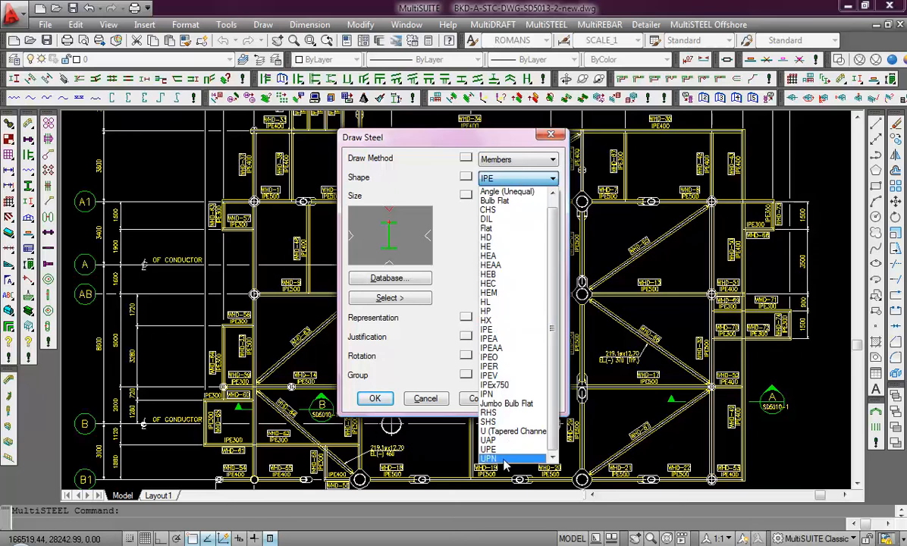
{"action": "left_click", "coordinate": [430, 215]}
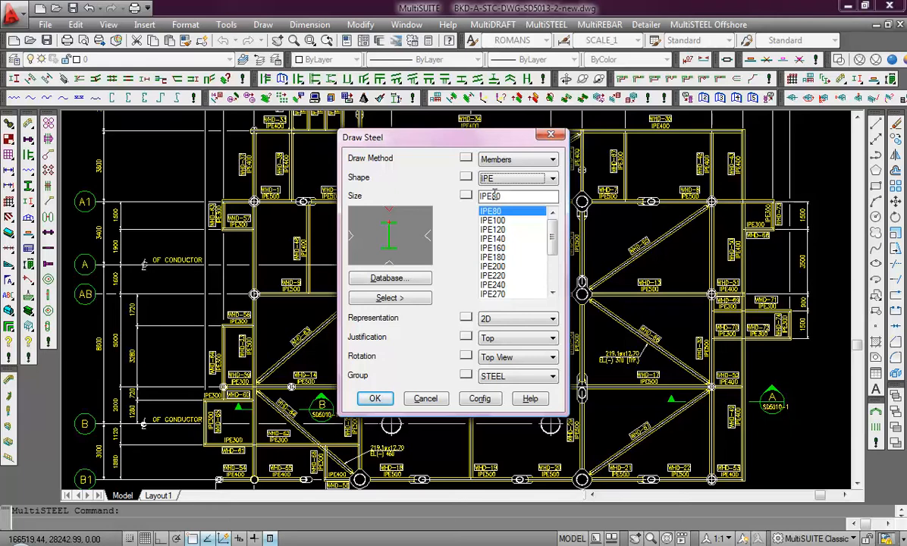
Review the available databases and the IPE80 section properties in the Steel Database Manager, keeping the din database
{"action": "left_click", "coordinate": [403, 280]}
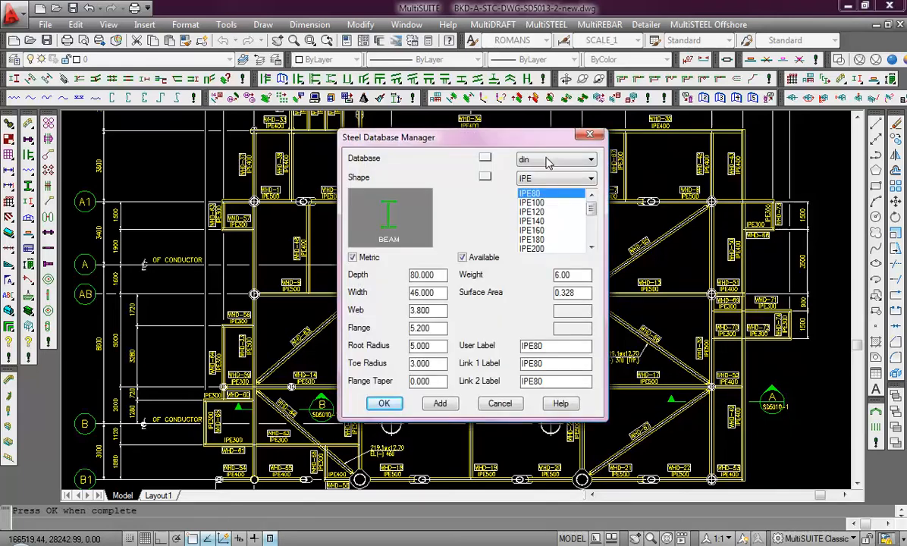
{"action": "left_click", "coordinate": [550, 160]}
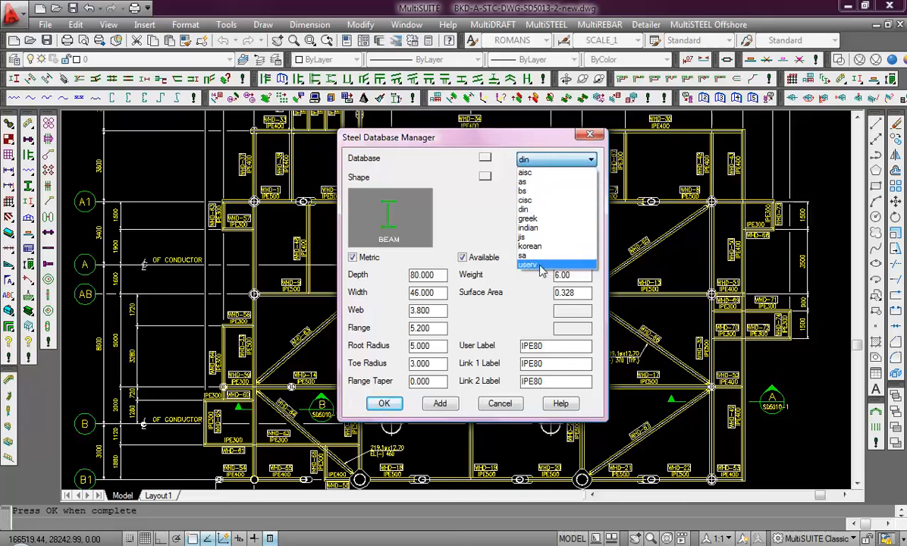
{"action": "left_click", "coordinate": [540, 179]}
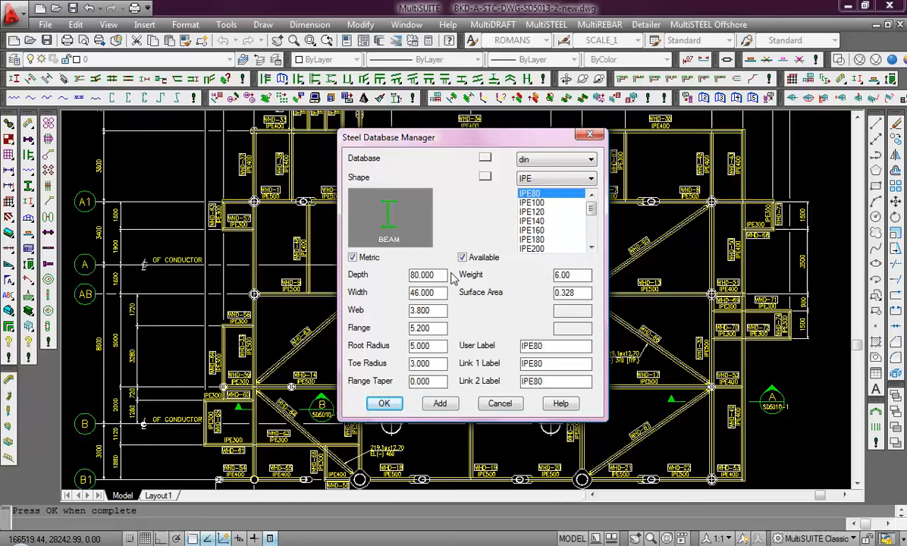
{"action": "left_click", "coordinate": [383, 405]}
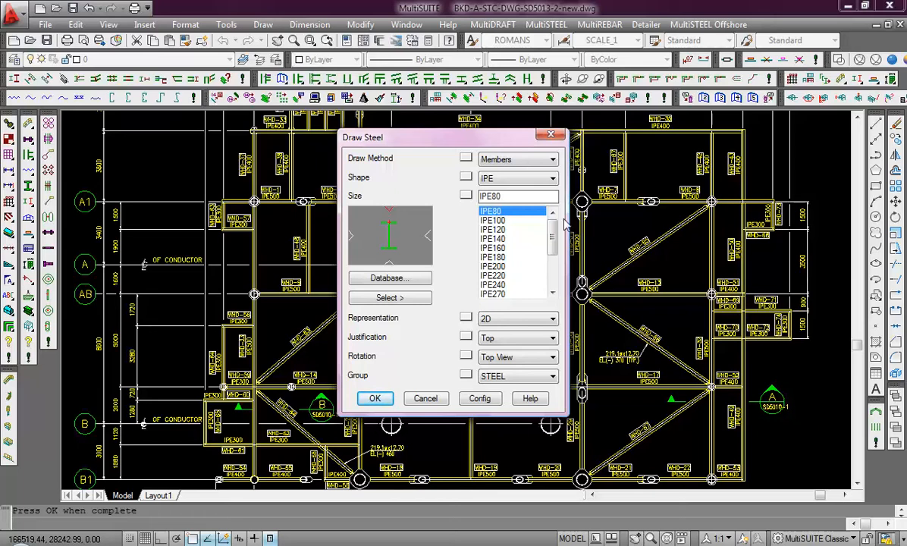
Set the steel member's justification to Central and its size to IPE500
{"action": "left_click", "coordinate": [369, 237]}
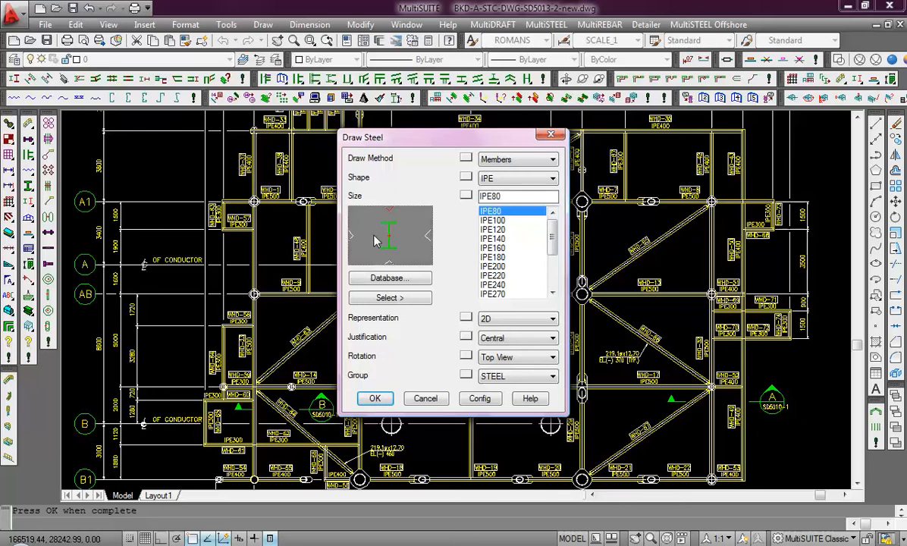
{"action": "scroll", "coordinate": [557, 241], "scroll_direction": "down", "scroll_amount": 4}
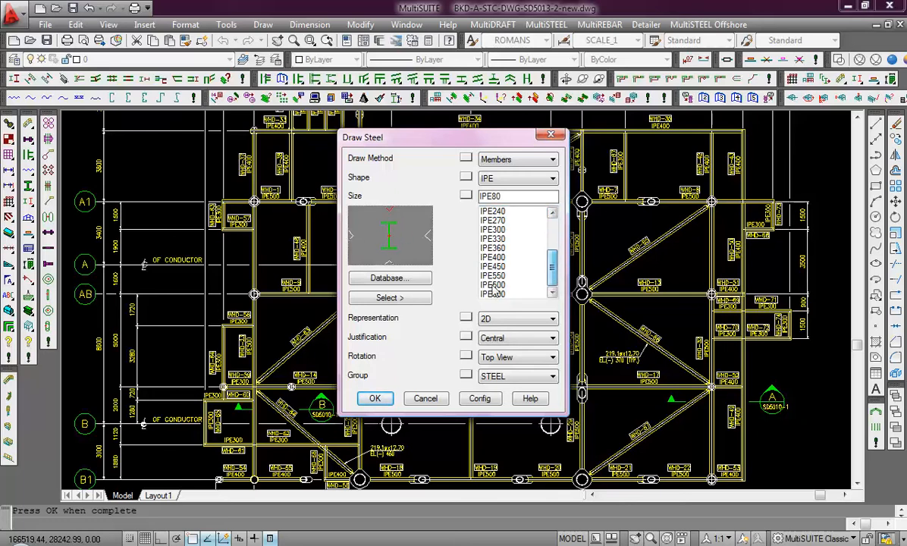
{"action": "left_click", "coordinate": [494, 286]}
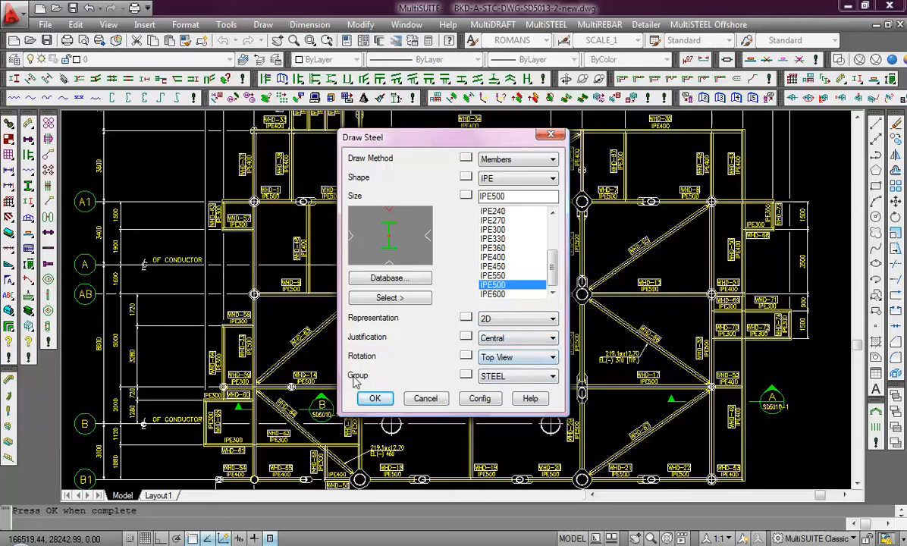
Assign the member to the BEAM group, keep the Members draw method and accept the Draw Steel settings
{"action": "left_click", "coordinate": [507, 378]}
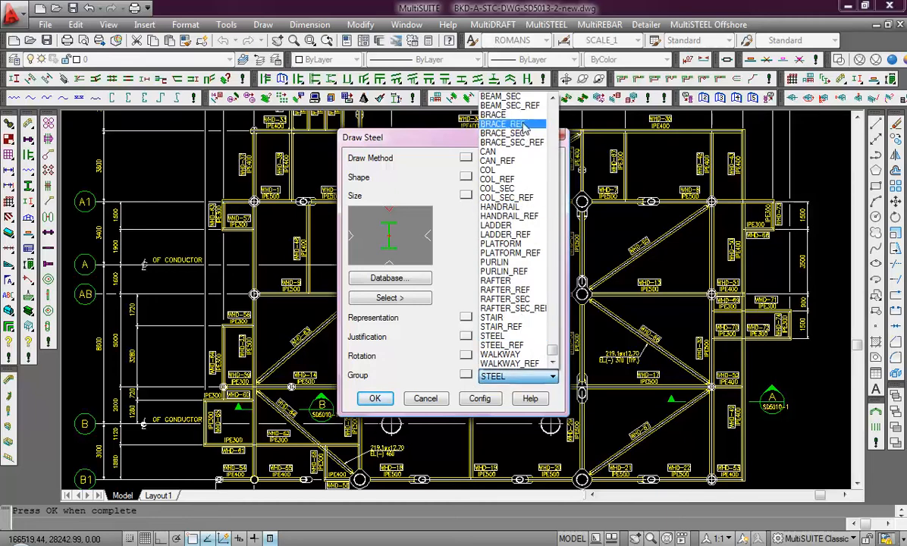
{"action": "left_click_drag", "start_coordinate": [555, 353], "coordinate": [553, 355]}
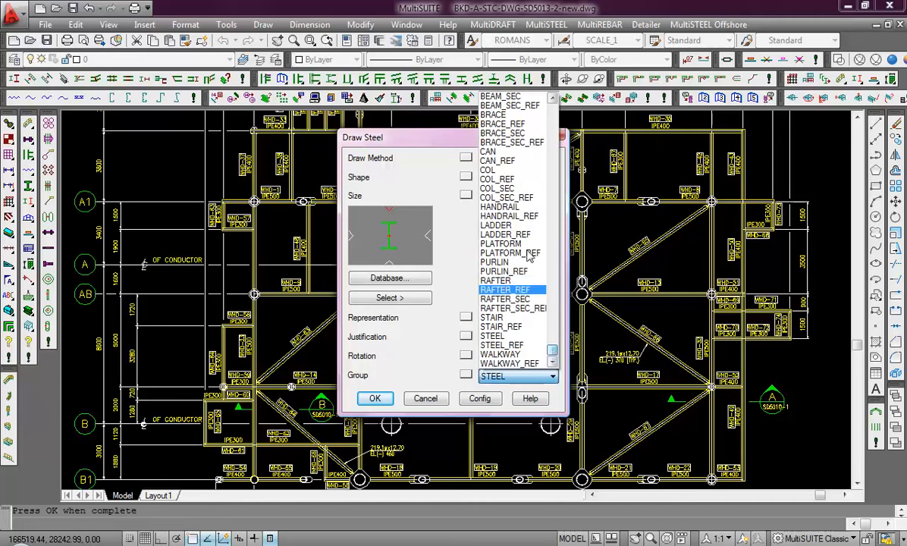
{"action": "scroll", "coordinate": [549, 109], "scroll_direction": "up", "scroll_amount": 3}
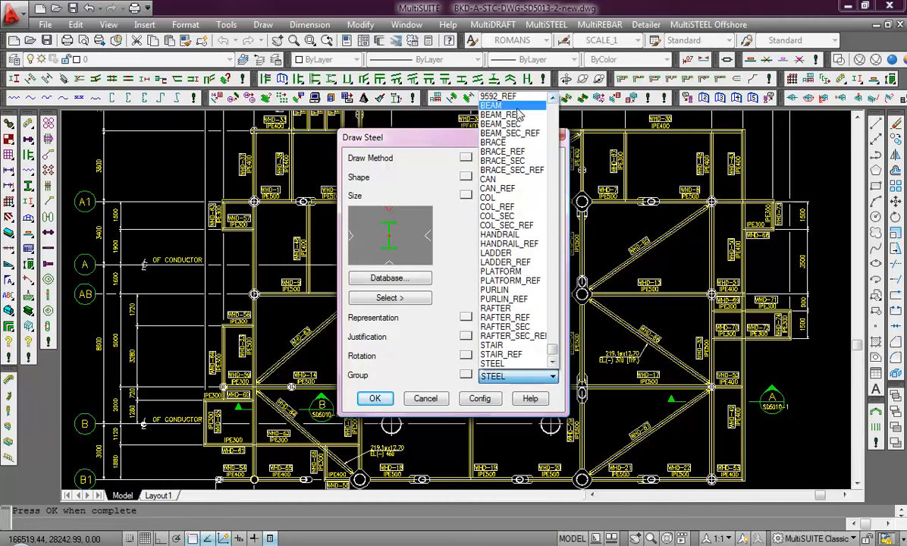
{"action": "left_click", "coordinate": [516, 106]}
{"action": "left_click", "coordinate": [482, 160]}
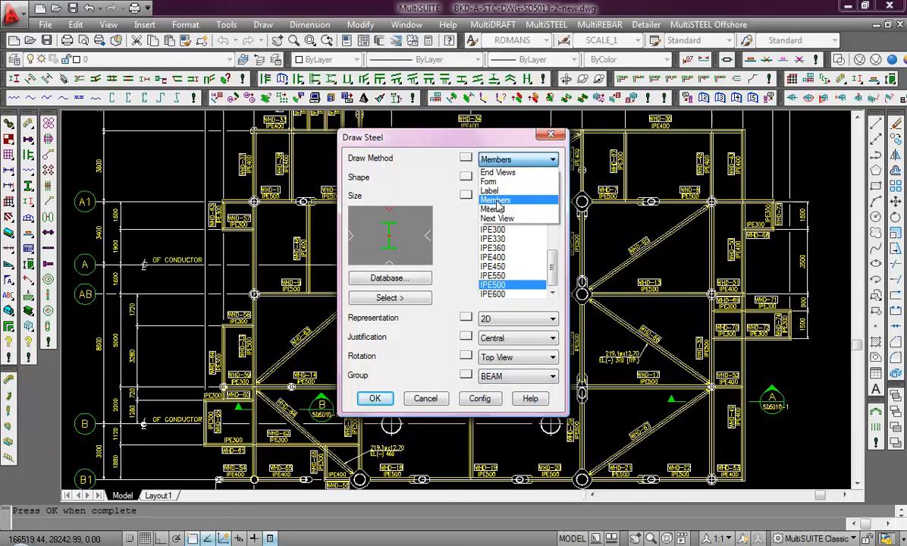
{"action": "left_click", "coordinate": [496, 200]}
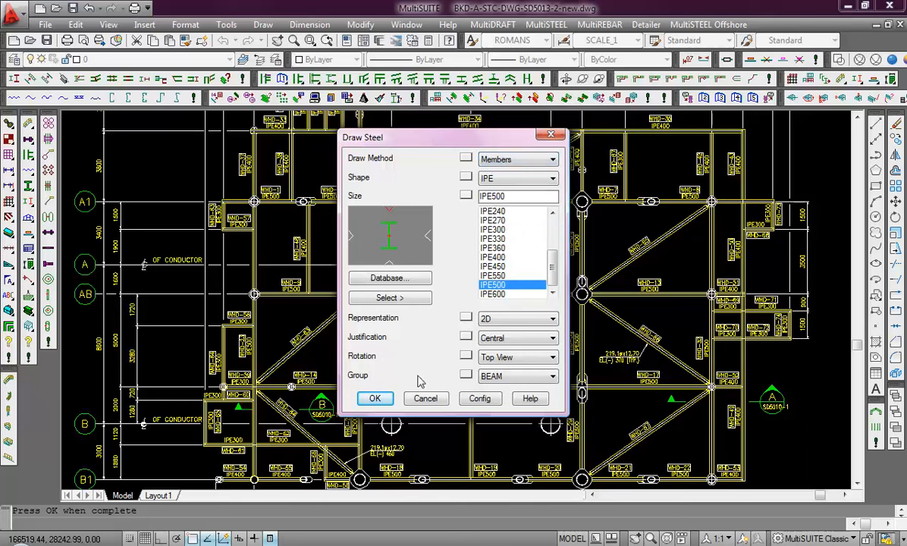
{"action": "left_click", "coordinate": [374, 398]}
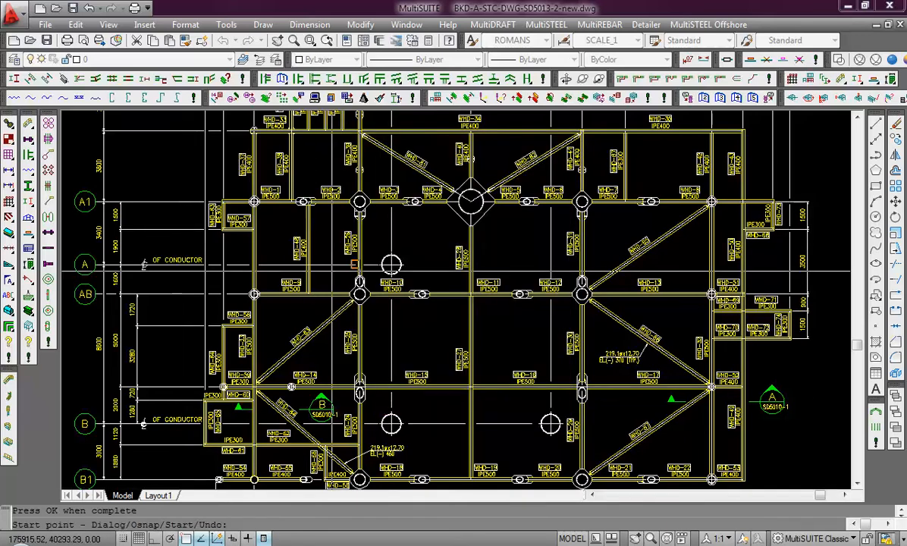
Draw the first IPE500 member on grid A1 from the beam's outer end above WHD-57 to the centre of the column beside WHD-1
{"action": "middle_click_drag", "start_coordinate": [389, 377], "coordinate": [392, 383]}
{"action": "scroll", "coordinate": [391, 383], "scroll_direction": "down", "scroll_amount": 2}
{"action": "scroll", "coordinate": [312, 215], "scroll_direction": "up", "scroll_amount": 3}
{"action": "scroll", "coordinate": [308, 225], "scroll_direction": "up", "scroll_amount": 2}
{"action": "middle_click_drag", "start_coordinate": [314, 236], "coordinate": [334, 273]}
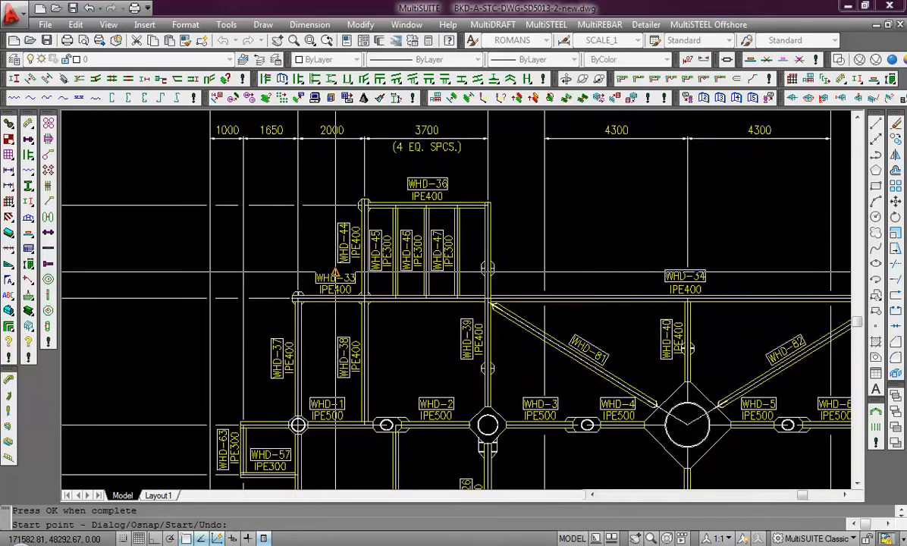
{"action": "scroll", "coordinate": [320, 284], "scroll_direction": "up", "scroll_amount": 3}
{"action": "scroll", "coordinate": [554, 338], "scroll_direction": "down", "scroll_amount": 2}
{"action": "middle_click_drag", "start_coordinate": [474, 275], "coordinate": [325, 142]}
{"action": "scroll", "coordinate": [217, 378], "scroll_direction": "up", "scroll_amount": 3}
{"action": "middle_click_drag", "start_coordinate": [259, 346], "coordinate": [466, 347]}
{"action": "scroll", "coordinate": [452, 341], "scroll_direction": "up", "scroll_amount": 2}
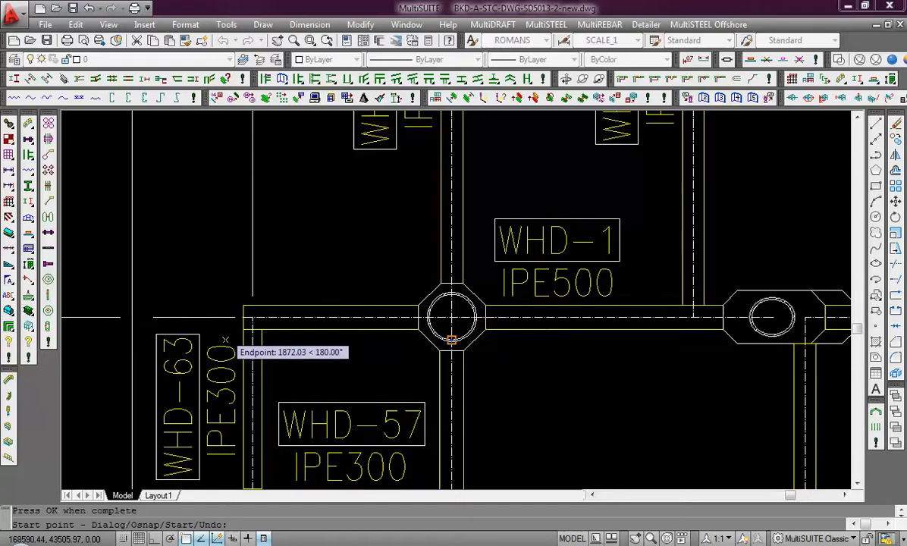
{"action": "scroll", "coordinate": [251, 322], "scroll_direction": "up", "scroll_amount": 3}
{"action": "left_click", "coordinate": [250, 309]}
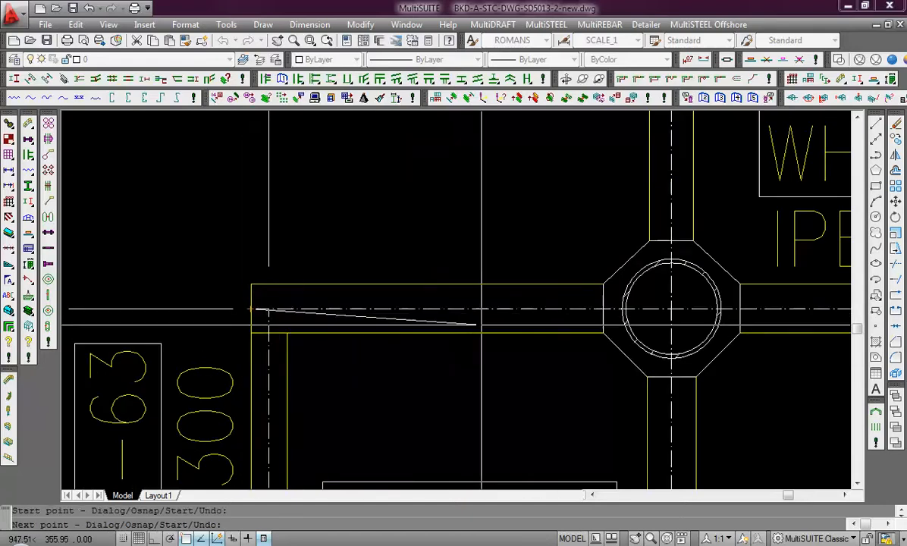
{"action": "scroll", "coordinate": [496, 341], "scroll_direction": "up", "scroll_amount": 4}
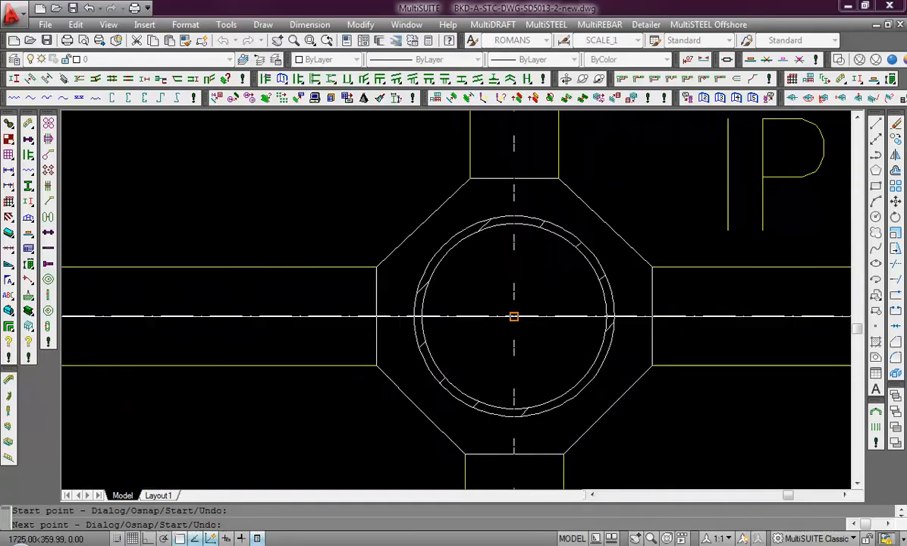
{"action": "left_click", "coordinate": [515, 316]}
Continue the IPE500 beam along WHD-1 to the centre of the circular column between WHD-1 and WHD-2
{"action": "scroll", "coordinate": [582, 349], "scroll_direction": "down", "scroll_amount": 2}
{"action": "scroll", "coordinate": [539, 329], "scroll_direction": "down", "scroll_amount": 2}
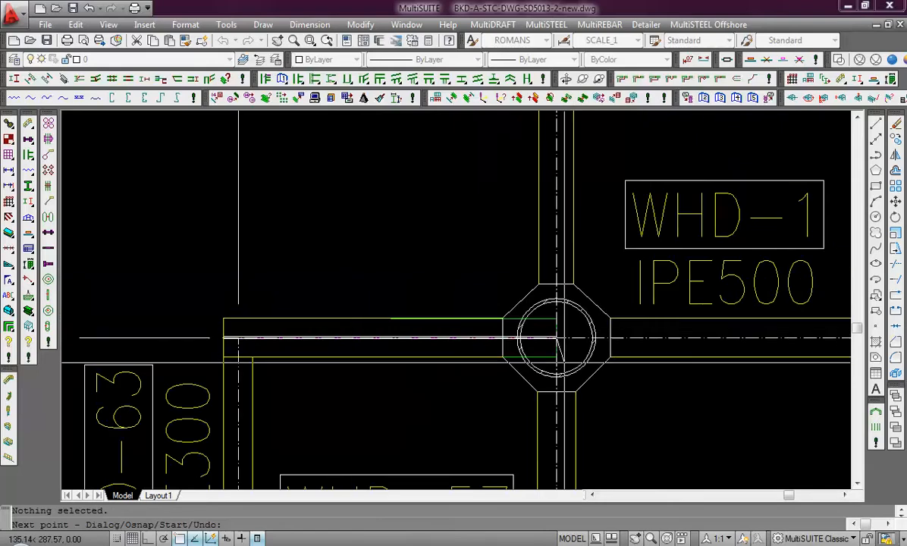
{"action": "scroll", "coordinate": [686, 371], "scroll_direction": "down", "scroll_amount": 3}
{"action": "middle_click_drag", "start_coordinate": [536, 368], "coordinate": [435, 367]}
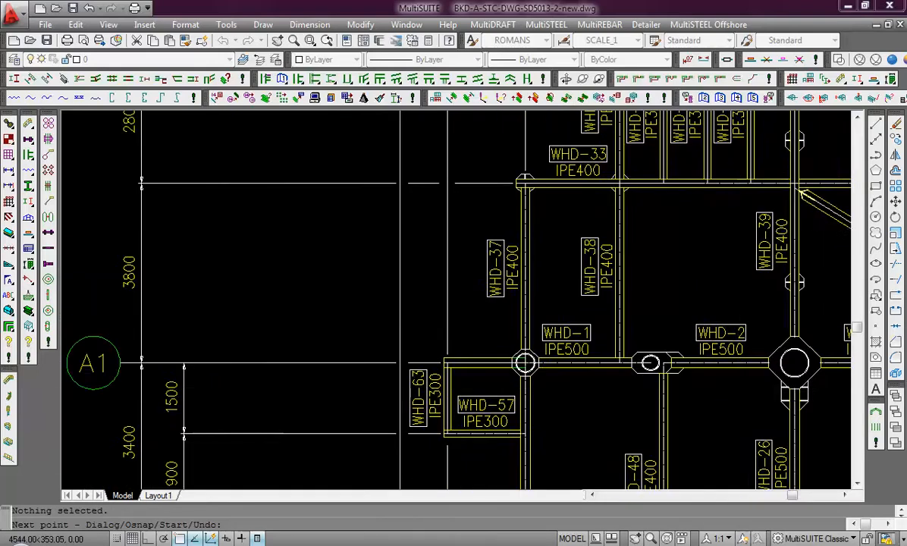
{"action": "scroll", "coordinate": [751, 379], "scroll_direction": "up", "scroll_amount": 4}
{"action": "mouse_move", "coordinate": [642, 342]}
{"action": "middle_mouse_down"}
{"action": "mouse_move", "coordinate": [574, 365]}
{"action": "mouse_move", "coordinate": [444, 366]}
{"action": "middle_mouse_up"}
{"action": "scroll", "coordinate": [341, 360], "scroll_direction": "down", "scroll_amount": 4}
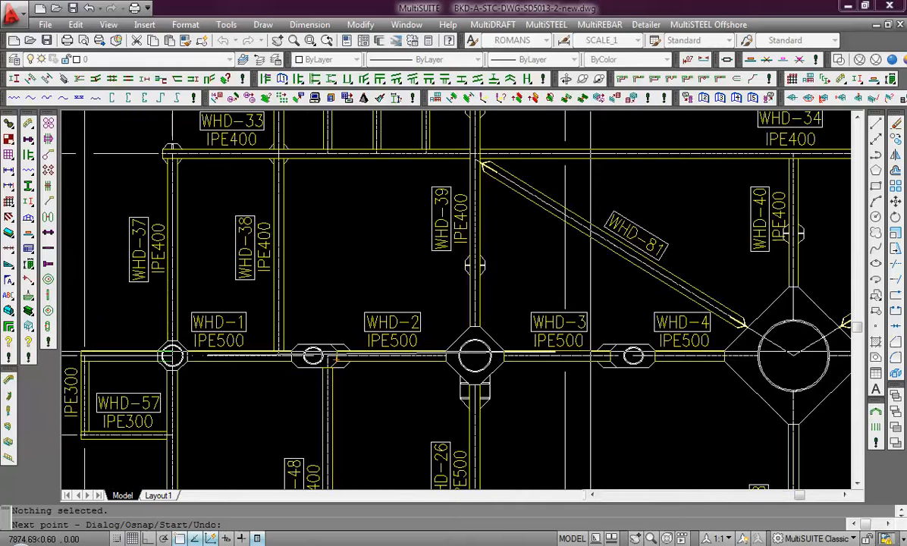
{"action": "scroll", "coordinate": [303, 358], "scroll_direction": "up", "scroll_amount": 4}
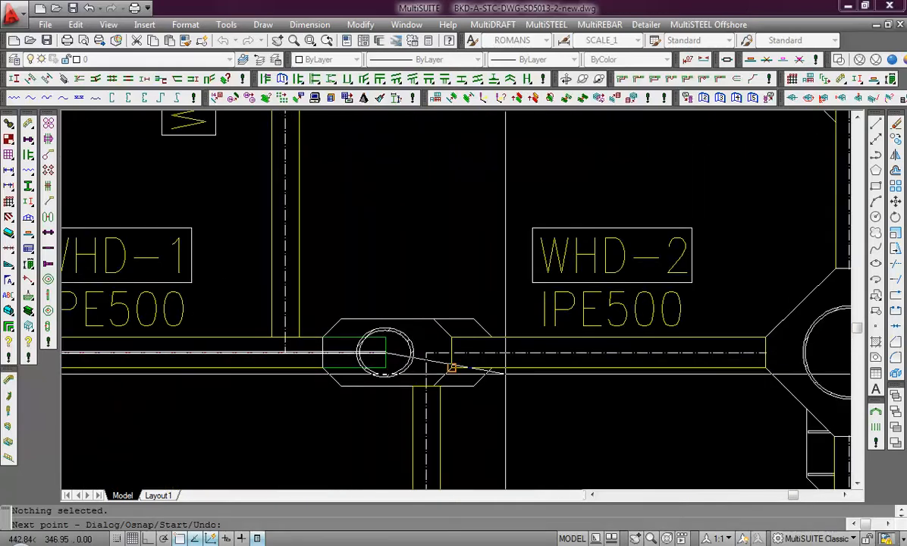
Try to continue the beam along WHD-2 to the column before WHD-3, and undo that segment
{"action": "scroll", "coordinate": [490, 370], "scroll_direction": "down", "scroll_amount": 3}
{"action": "scroll", "coordinate": [732, 367], "scroll_direction": "up", "scroll_amount": 5}
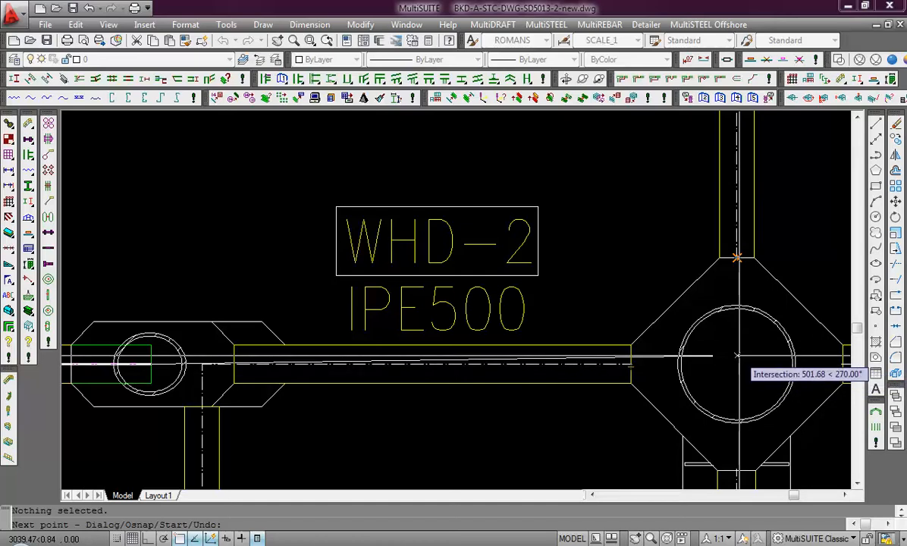
{"action": "scroll", "coordinate": [737, 367], "scroll_direction": "down", "scroll_amount": 4}
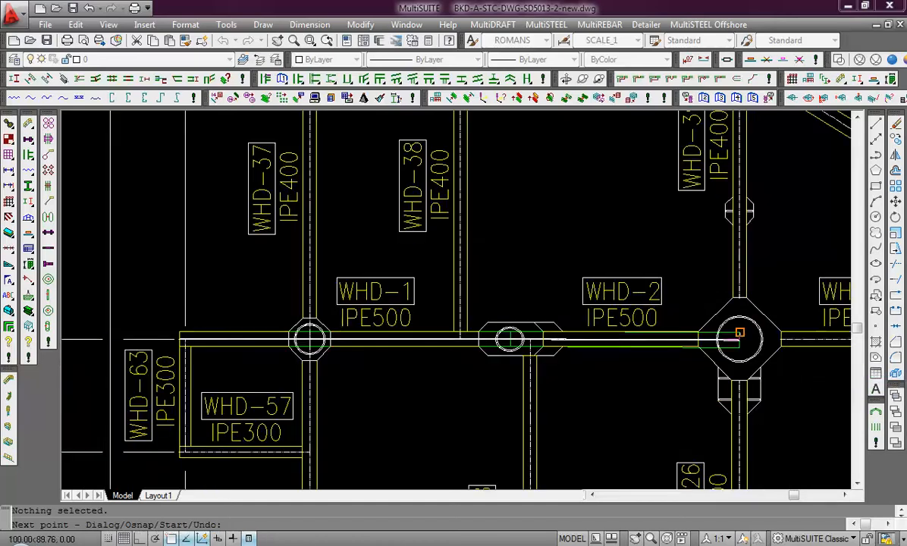
{"action": "key", "text": "ctrl+z"}
Turn on Ortho and draw the WHD-2 beam segment to the centre of the column before WHD-3
{"action": "scroll", "coordinate": [707, 339], "scroll_direction": "up", "scroll_amount": 3}
{"action": "key", "text": "F8"}
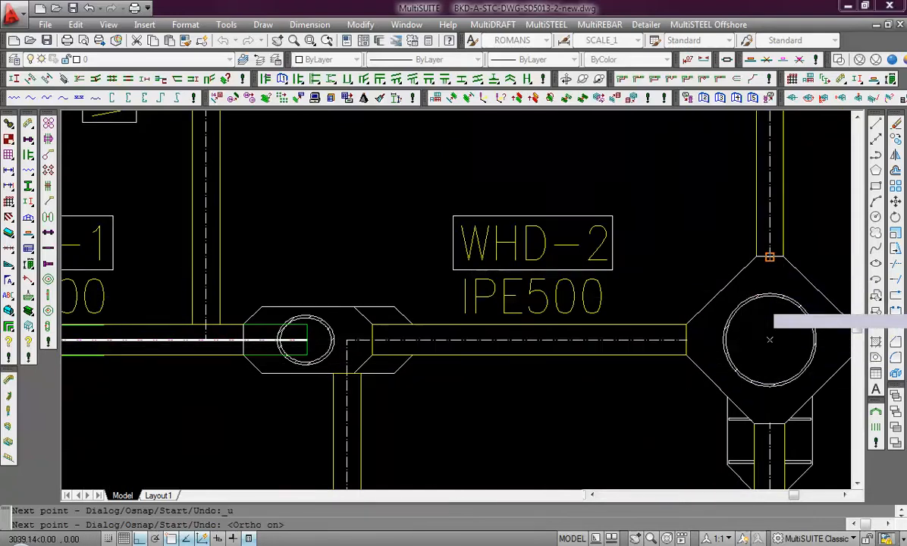
{"action": "left_click", "coordinate": [771, 339]}
Continue the IPE500 beam along WHD-3 to the centre of the circular column between WHD-3 and WHD-4
{"action": "scroll", "coordinate": [778, 352], "scroll_direction": "down", "scroll_amount": 5}
{"action": "scroll", "coordinate": [587, 352], "scroll_direction": "up", "scroll_amount": 5}
{"action": "scroll", "coordinate": [792, 355], "scroll_direction": "up", "scroll_amount": 2}
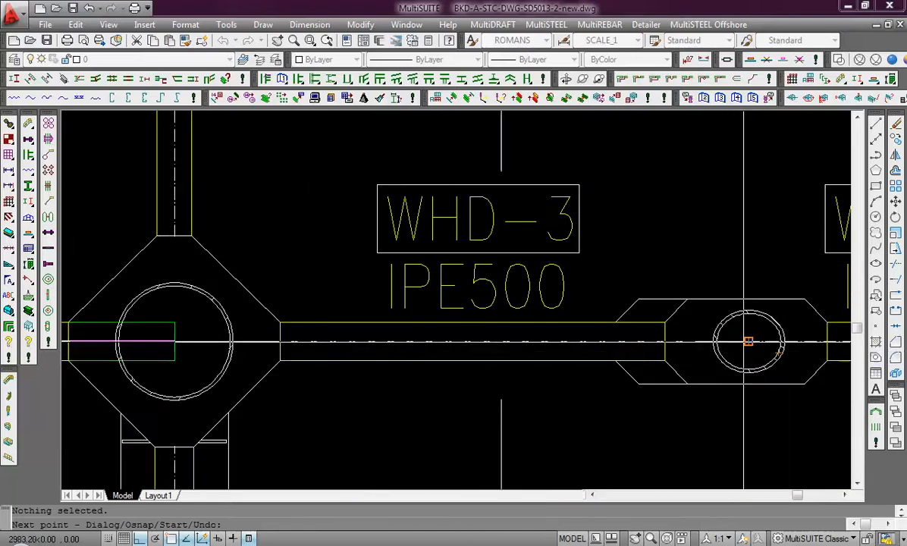
Continue the IPE500 beam along WHD-4 to the centre of the large column between WHD-4 and WHD-5
{"action": "scroll", "coordinate": [778, 360], "scroll_direction": "down", "scroll_amount": 4}
{"action": "middle_click_drag", "start_coordinate": [730, 368], "coordinate": [387, 368]}
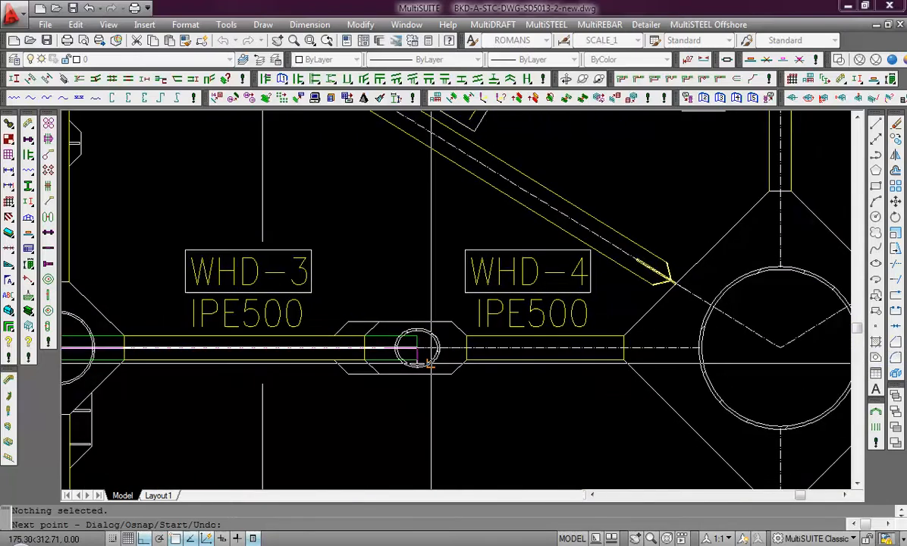
{"action": "scroll", "coordinate": [693, 354], "scroll_direction": "up", "scroll_amount": 3}
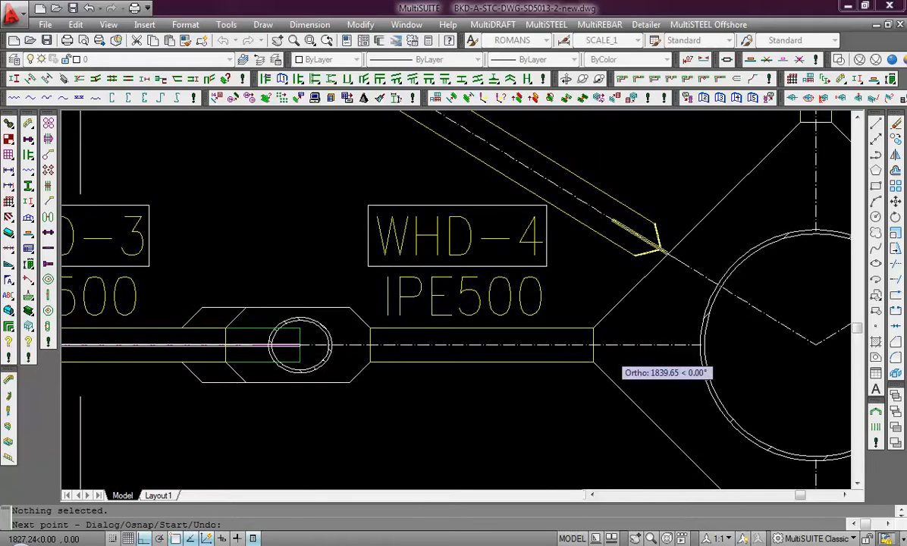
{"action": "scroll", "coordinate": [720, 357], "scroll_direction": "down", "scroll_amount": 2}
Continue the IPE500 beam along WHD-5 to the centre of the circular column between WHD-5 and WHD-6
{"action": "scroll", "coordinate": [780, 350], "scroll_direction": "down", "scroll_amount": 4}
{"action": "scroll", "coordinate": [765, 371], "scroll_direction": "up", "scroll_amount": 3}
{"action": "scroll", "coordinate": [720, 367], "scroll_direction": "up", "scroll_amount": 4}
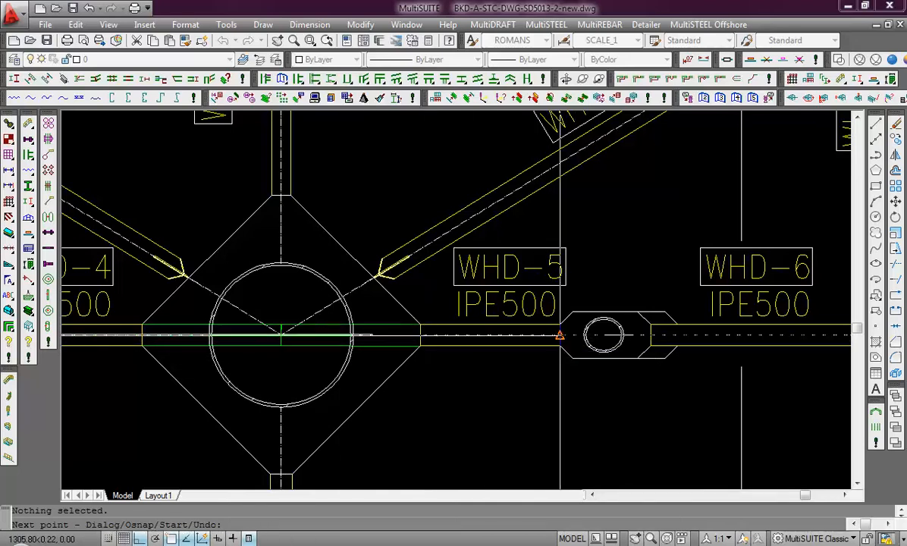
{"action": "left_click", "coordinate": [604, 334]}
Continue the IPE500 beam along WHD-6 to the centre of the circular column between WHD-6 and WHD-7
{"action": "scroll", "coordinate": [711, 354], "scroll_direction": "down", "scroll_amount": 4}
{"action": "middle_click_drag", "start_coordinate": [654, 363], "coordinate": [633, 370]}
{"action": "scroll", "coordinate": [789, 356], "scroll_direction": "up", "scroll_amount": 3}
{"action": "middle_click_drag", "start_coordinate": [793, 352], "coordinate": [595, 363]}
{"action": "scroll", "coordinate": [631, 358], "scroll_direction": "up", "scroll_amount": 2}
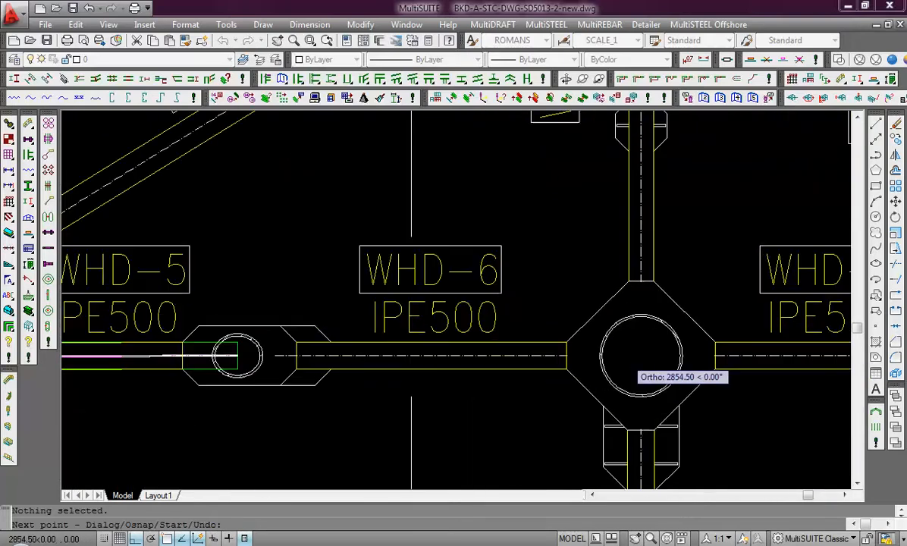
{"action": "left_click", "coordinate": [641, 355]}
Continue the IPE500 beam along WHD-7 to the centre of the circular column between WHD-7 and WHD-8
{"action": "scroll", "coordinate": [688, 355], "scroll_direction": "down", "scroll_amount": 4}
{"action": "scroll", "coordinate": [704, 360], "scroll_direction": "up", "scroll_amount": 3}
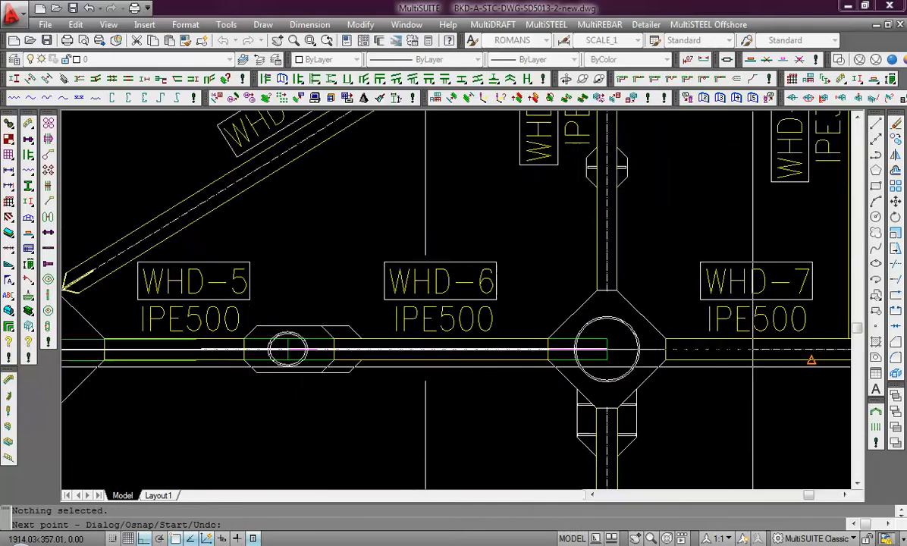
{"action": "scroll", "coordinate": [728, 351], "scroll_direction": "up", "scroll_amount": 3}
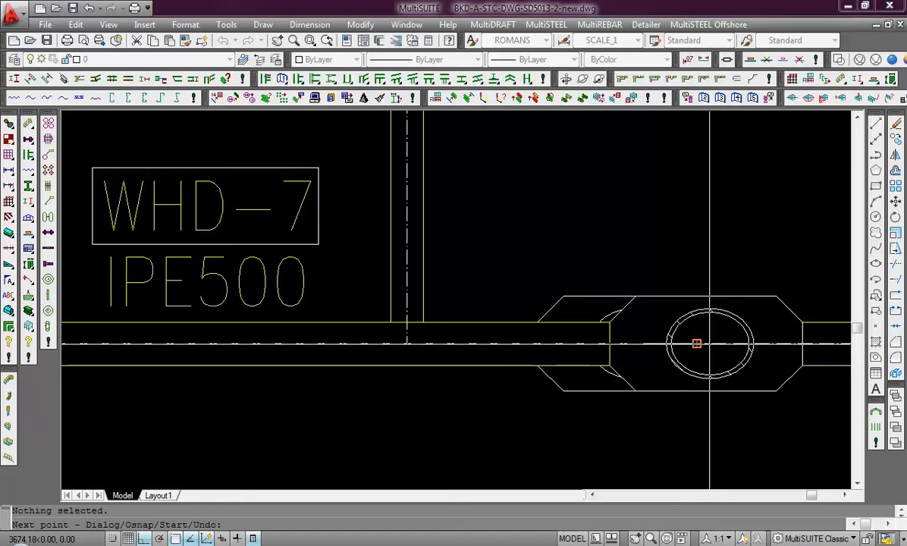
{"action": "scroll", "coordinate": [698, 343], "scroll_direction": "down", "scroll_amount": 4}
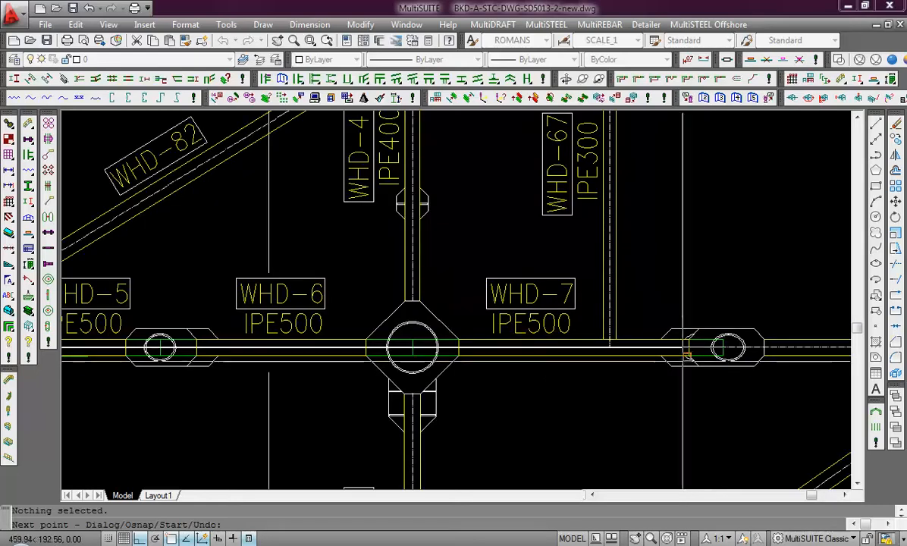
Continue the IPE500 beam along WHD-8 to the centre of the small circular column where WHD-42 and WHD-85 meet it
{"action": "scroll", "coordinate": [724, 359], "scroll_direction": "up", "scroll_amount": 6}
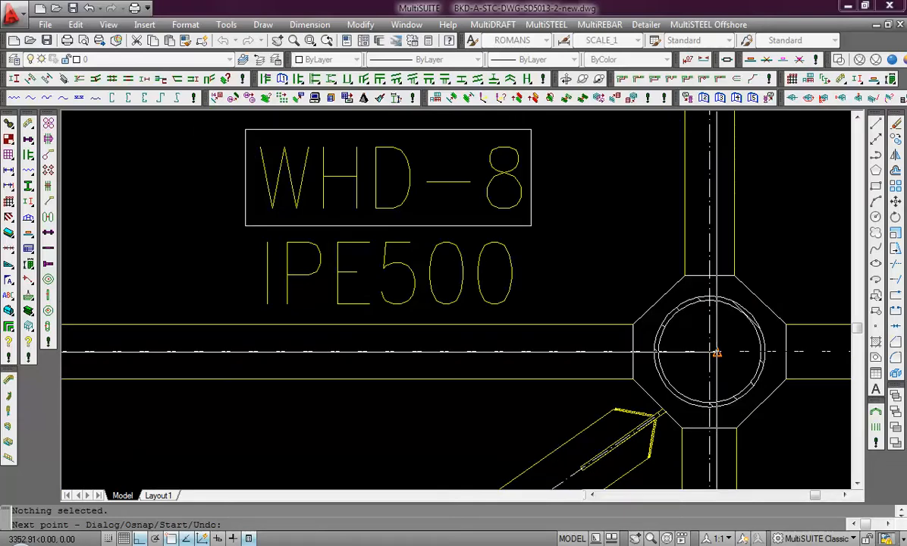
{"action": "scroll", "coordinate": [713, 360], "scroll_direction": "down", "scroll_amount": 6}
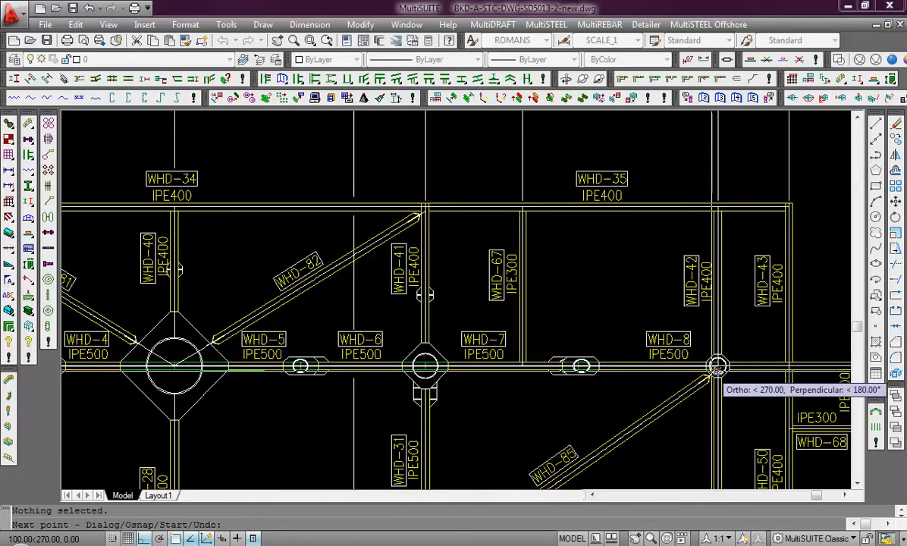
{"action": "scroll", "coordinate": [716, 367], "scroll_direction": "down", "scroll_amount": 3}
Extend the IPE500 beam from the column after WHD-8 to the outer beam end at WHD-73 and end the run
{"action": "scroll", "coordinate": [758, 372], "scroll_direction": "up", "scroll_amount": 6}
{"action": "middle_click_drag", "start_coordinate": [758, 371], "coordinate": [524, 369]}
{"action": "scroll", "coordinate": [524, 369], "scroll_direction": "up", "scroll_amount": 1}
{"action": "scroll", "coordinate": [713, 360], "scroll_direction": "up", "scroll_amount": 6}
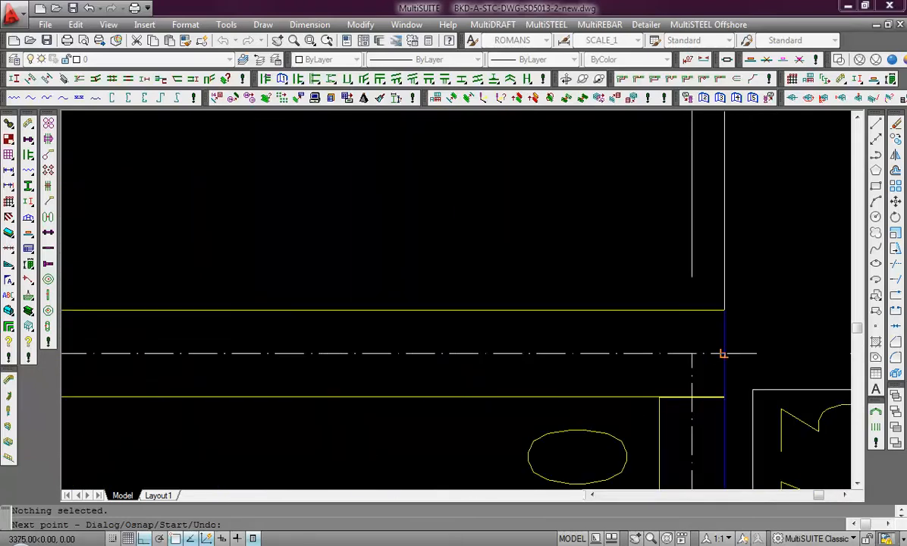
{"action": "scroll", "coordinate": [691, 353], "scroll_direction": "down", "scroll_amount": 6}
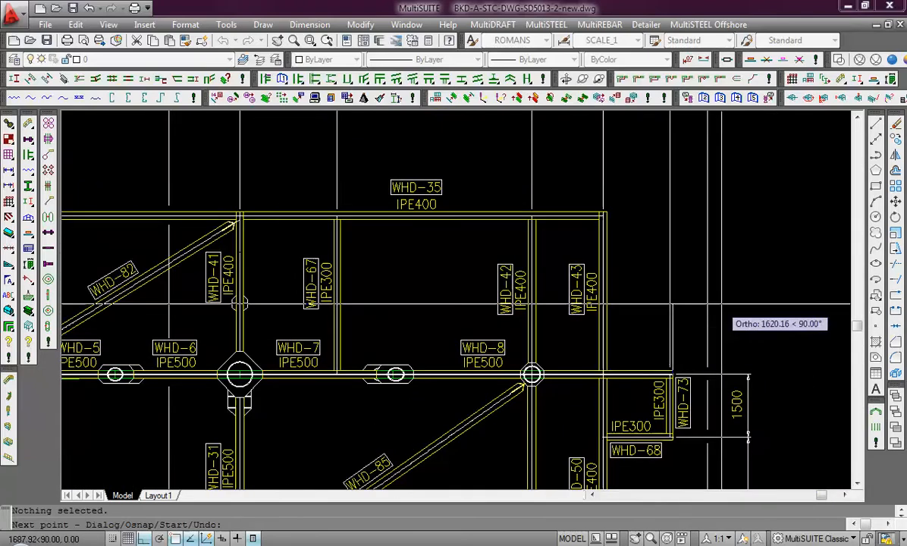
{"action": "scroll", "coordinate": [544, 431], "scroll_direction": "up", "scroll_amount": 3}
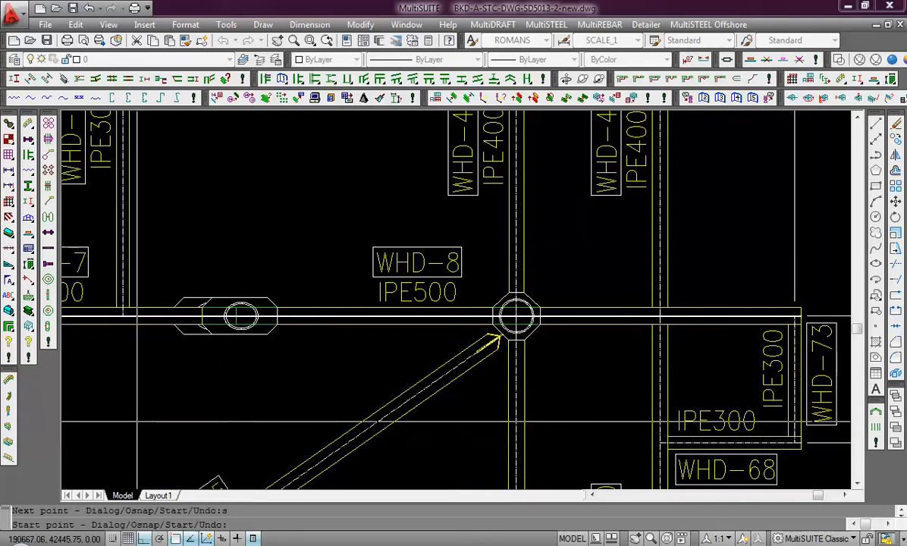
Start a new IPE500 run at the circular column before WHD-9 and draw it to the centre of the column before WHD-10
{"action": "scroll", "coordinate": [516, 432], "scroll_direction": "down", "scroll_amount": 8}
{"action": "scroll", "coordinate": [486, 342], "scroll_direction": "up", "scroll_amount": 8}
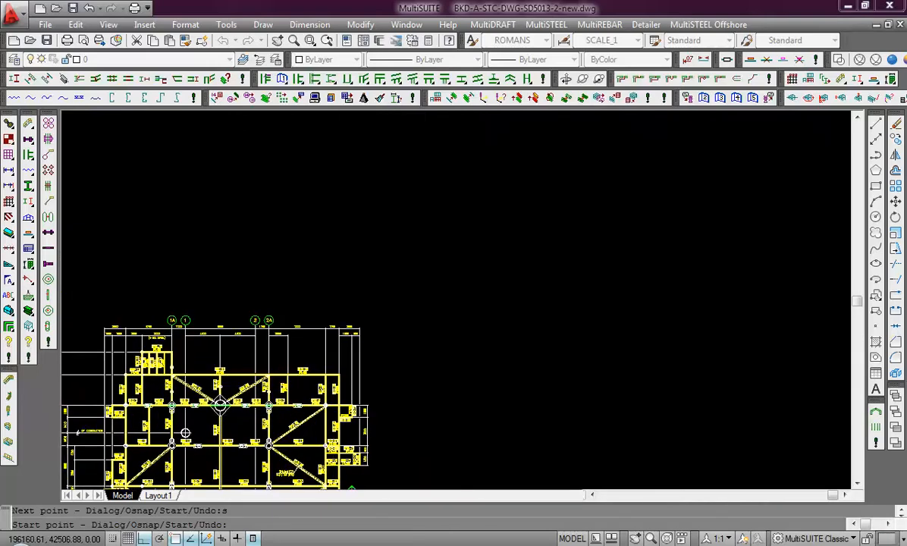
{"action": "scroll", "coordinate": [285, 397], "scroll_direction": "up", "scroll_amount": 5}
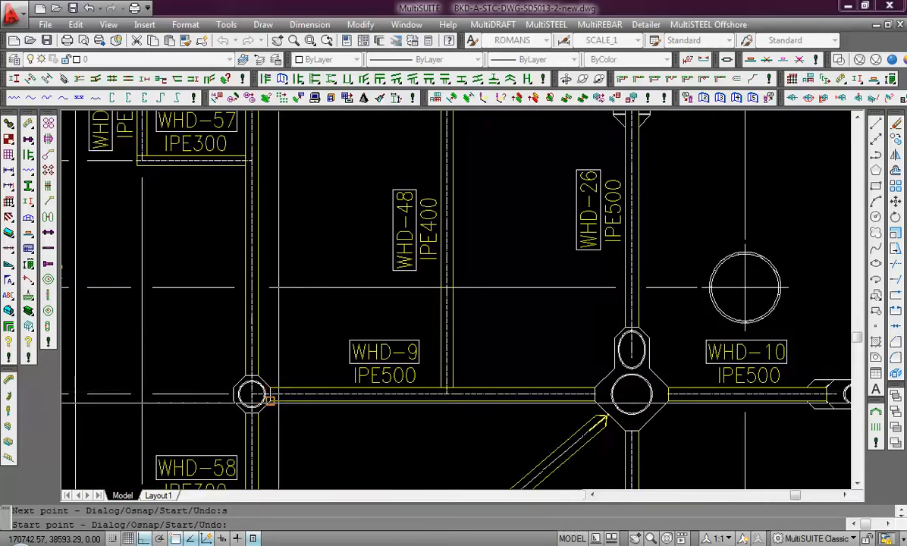
{"action": "scroll", "coordinate": [253, 390], "scroll_direction": "up", "scroll_amount": 3}
{"action": "scroll", "coordinate": [249, 391], "scroll_direction": "up", "scroll_amount": 3}
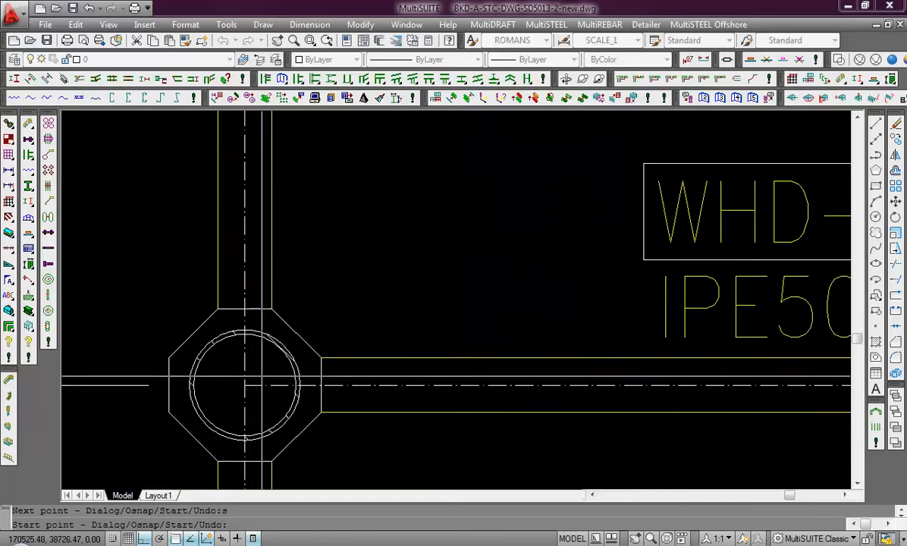
{"action": "scroll", "coordinate": [400, 395], "scroll_direction": "down", "scroll_amount": 3}
{"action": "middle_click_drag", "start_coordinate": [400, 400], "coordinate": [213, 394]}
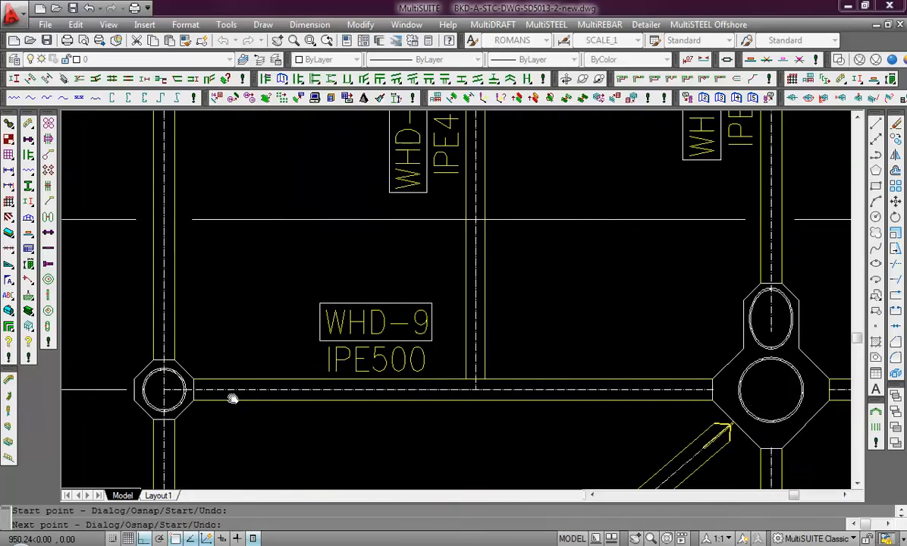
{"action": "scroll", "coordinate": [449, 398], "scroll_direction": "up", "scroll_amount": 3}
{"action": "scroll", "coordinate": [662, 397], "scroll_direction": "up", "scroll_amount": 3}
{"action": "middle_click_drag", "start_coordinate": [628, 336], "coordinate": [577, 392]}
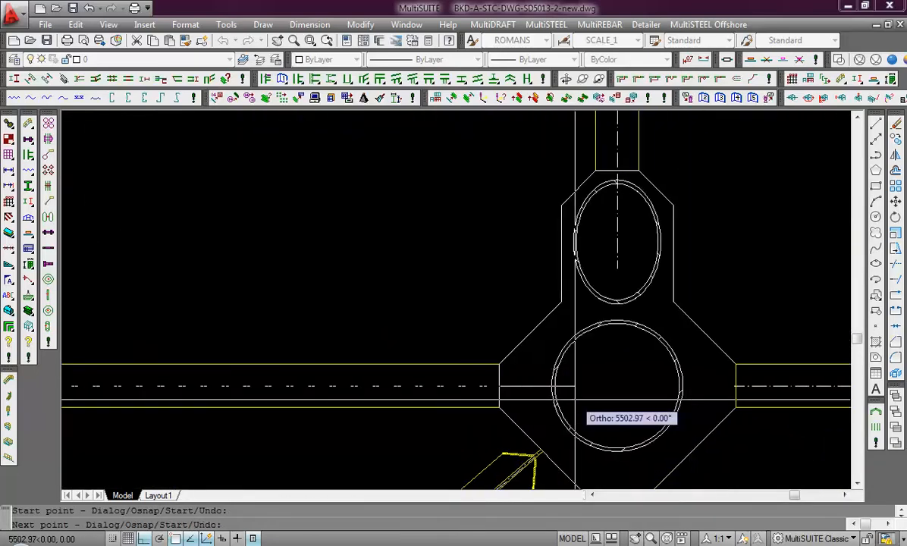
{"action": "scroll", "coordinate": [599, 396], "scroll_direction": "up", "scroll_amount": 2}
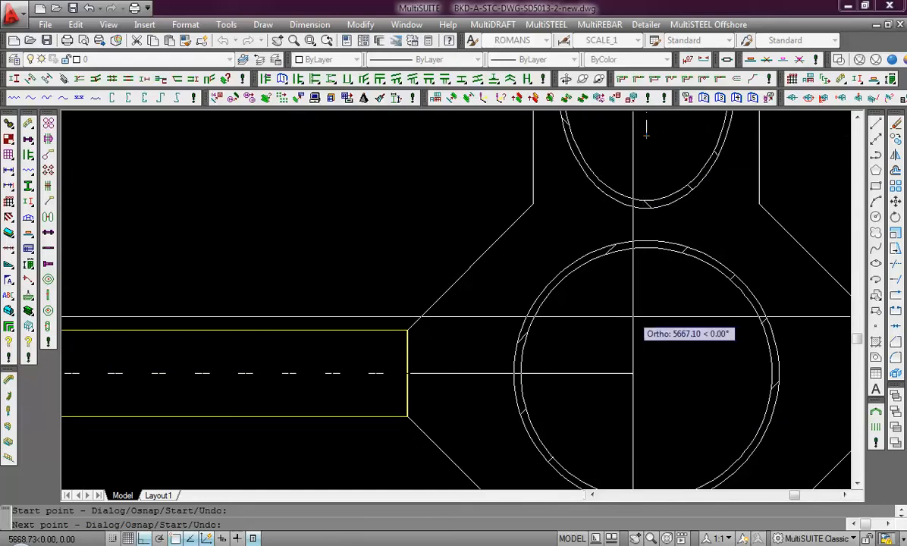
Continue the IPE500 beam along WHD-10 to the centre of the circular column between WHD-10 and WHD-11
{"action": "scroll", "coordinate": [645, 373], "scroll_direction": "down", "scroll_amount": 3}
{"action": "mouse_move", "coordinate": [703, 399]}
{"action": "middle_mouse_down"}
{"action": "mouse_move", "coordinate": [375, 370]}
{"action": "mouse_move", "coordinate": [402, 369]}
{"action": "middle_mouse_up"}
{"action": "scroll", "coordinate": [713, 371], "scroll_direction": "up", "scroll_amount": 4}
{"action": "middle_click_drag", "start_coordinate": [712, 372], "coordinate": [474, 372]}
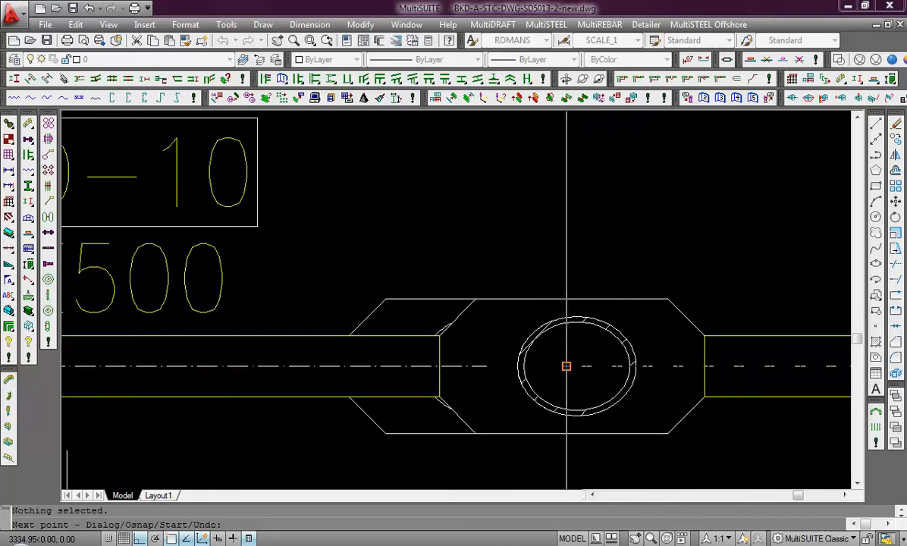
{"action": "scroll", "coordinate": [627, 377], "scroll_direction": "down", "scroll_amount": 6}
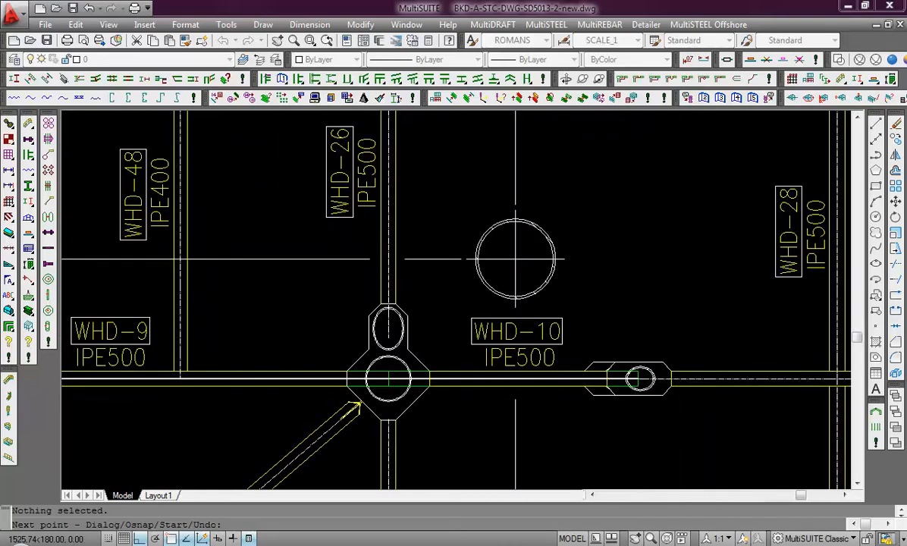
Continue the IPE500 beam along WHD-11 to the centre of the circular column between WHD-11 and WHD-12
{"action": "scroll", "coordinate": [638, 377], "scroll_direction": "down", "scroll_amount": 4}
{"action": "scroll", "coordinate": [758, 424], "scroll_direction": "up", "scroll_amount": 5}
{"action": "middle_click_drag", "start_coordinate": [756, 388], "coordinate": [584, 398]}
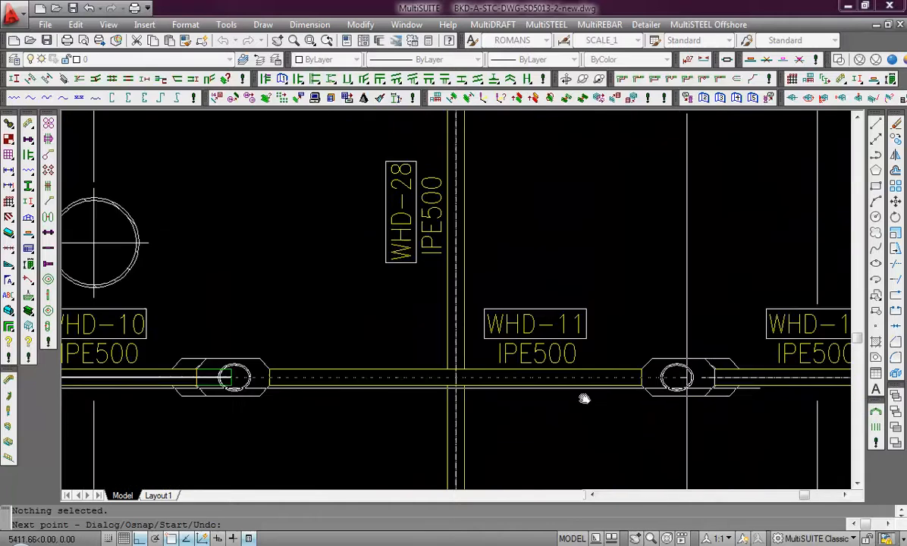
{"action": "scroll", "coordinate": [667, 379], "scroll_direction": "up", "scroll_amount": 3}
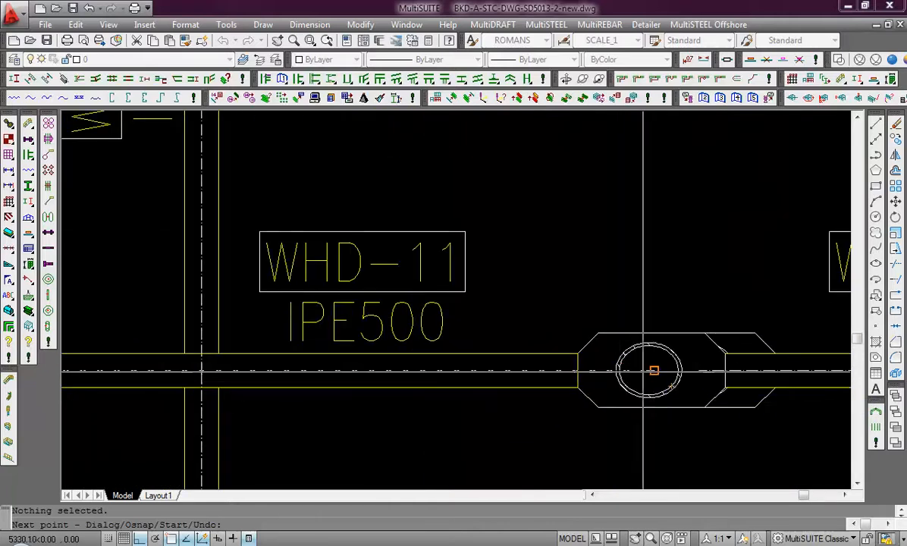
Continue the IPE500 beam along WHD-12 to the centre of the large column between WHD-12 and WHD-13
{"action": "scroll", "coordinate": [674, 371], "scroll_direction": "down", "scroll_amount": 8}
{"action": "scroll", "coordinate": [667, 376], "scroll_direction": "up", "scroll_amount": 6}
{"action": "scroll", "coordinate": [688, 378], "scroll_direction": "down", "scroll_amount": 1}
{"action": "middle_click_drag", "start_coordinate": [688, 378], "coordinate": [519, 377]}
{"action": "scroll", "coordinate": [645, 384], "scroll_direction": "up", "scroll_amount": 3}
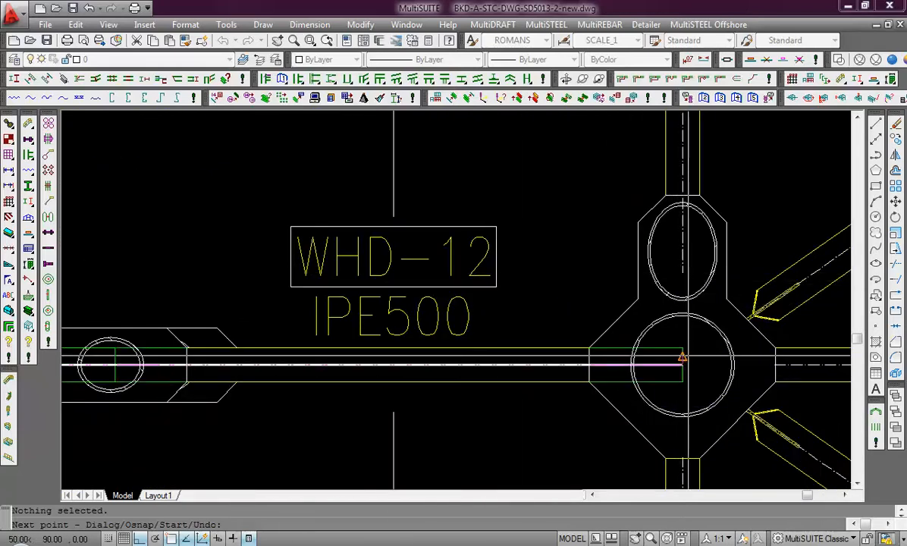
Continue the IPE500 beam along WHD-13 to the centre of the circular column before WHD-51 and end the run
{"action": "scroll", "coordinate": [682, 358], "scroll_direction": "down", "scroll_amount": 4}
{"action": "scroll", "coordinate": [470, 379], "scroll_direction": "down", "scroll_amount": 7}
{"action": "scroll", "coordinate": [700, 348], "scroll_direction": "up", "scroll_amount": 10}
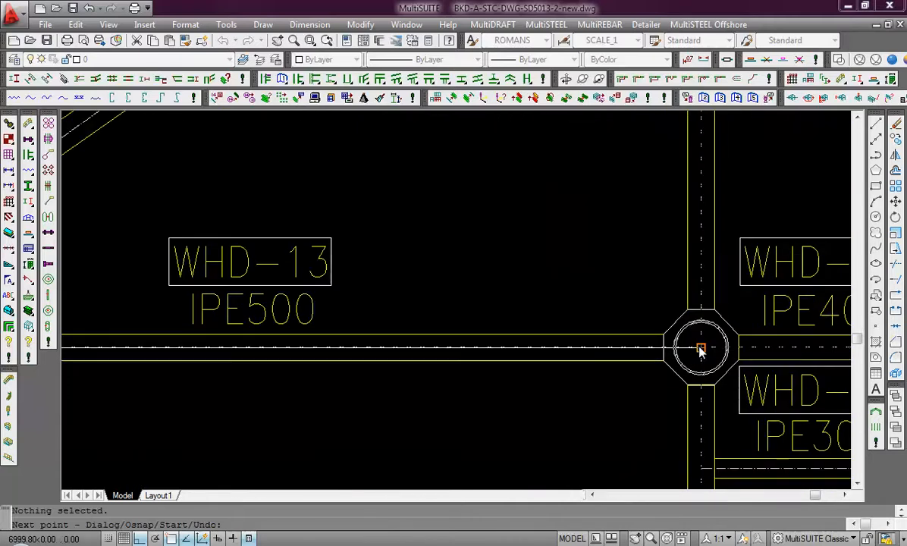
{"action": "scroll", "coordinate": [700, 348], "scroll_direction": "down", "scroll_amount": 6}
{"action": "scroll", "coordinate": [682, 356], "scroll_direction": "up", "scroll_amount": 4}
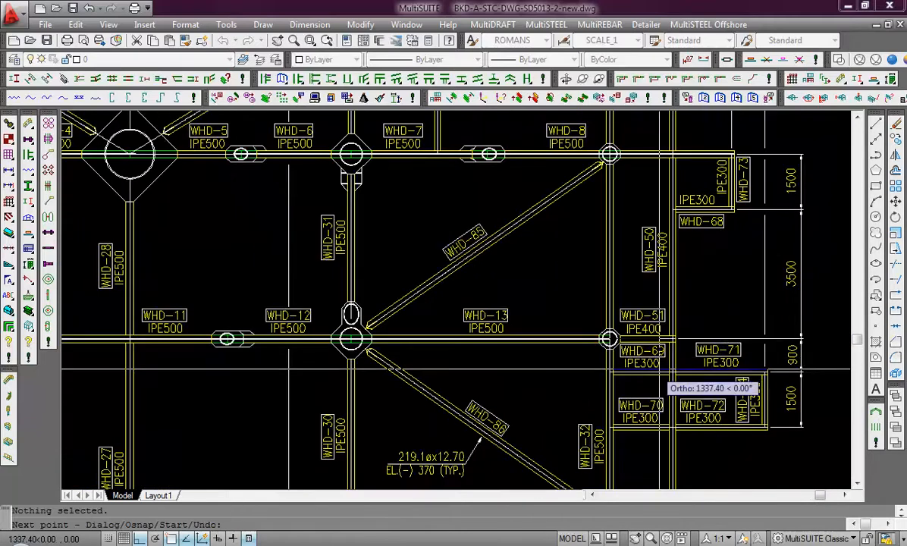
{"action": "scroll", "coordinate": [570, 370], "scroll_direction": "up", "scroll_amount": 3}
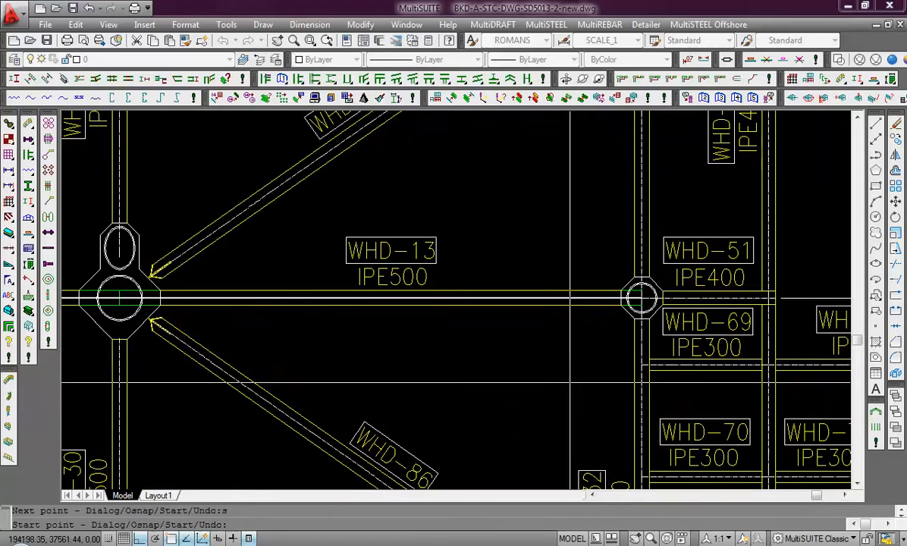
Start a new IPE500 run at the WHD-23 centreline beside WHD-59 and draw it to the centre of the small column on WHD-14
{"action": "scroll", "coordinate": [570, 382], "scroll_direction": "down", "scroll_amount": 4}
{"action": "scroll", "coordinate": [679, 272], "scroll_direction": "down", "scroll_amount": 4}
{"action": "scroll", "coordinate": [364, 367], "scroll_direction": "up", "scroll_amount": 10}
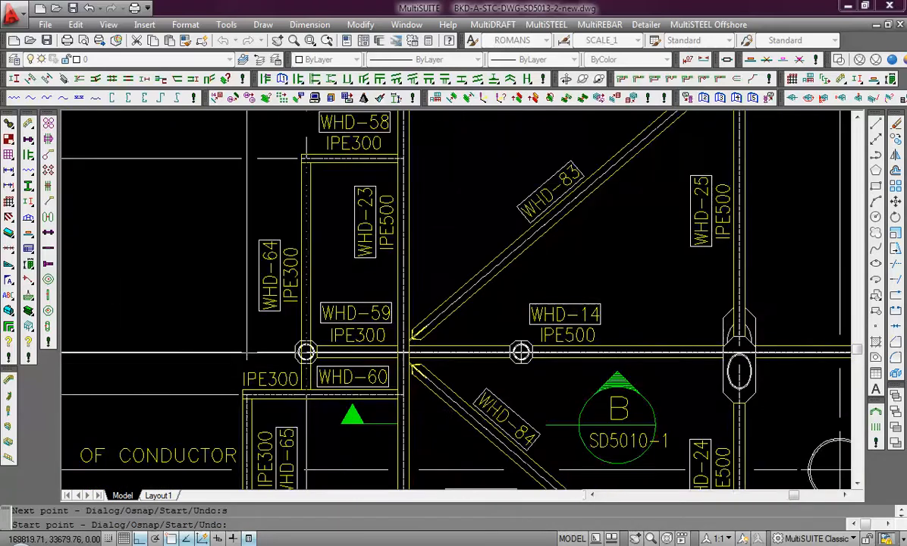
{"action": "middle_click_drag", "start_coordinate": [532, 362], "coordinate": [517, 365]}
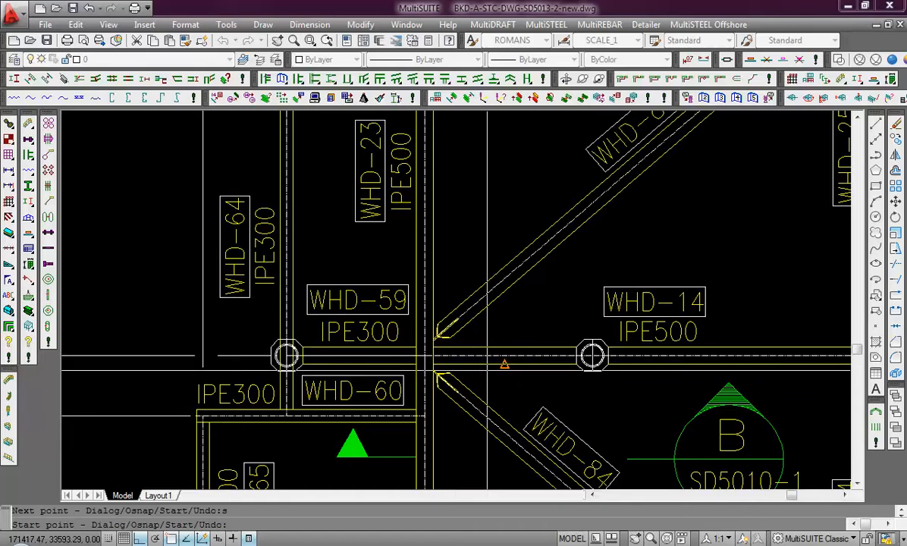
{"action": "scroll", "coordinate": [432, 364], "scroll_direction": "up", "scroll_amount": 2}
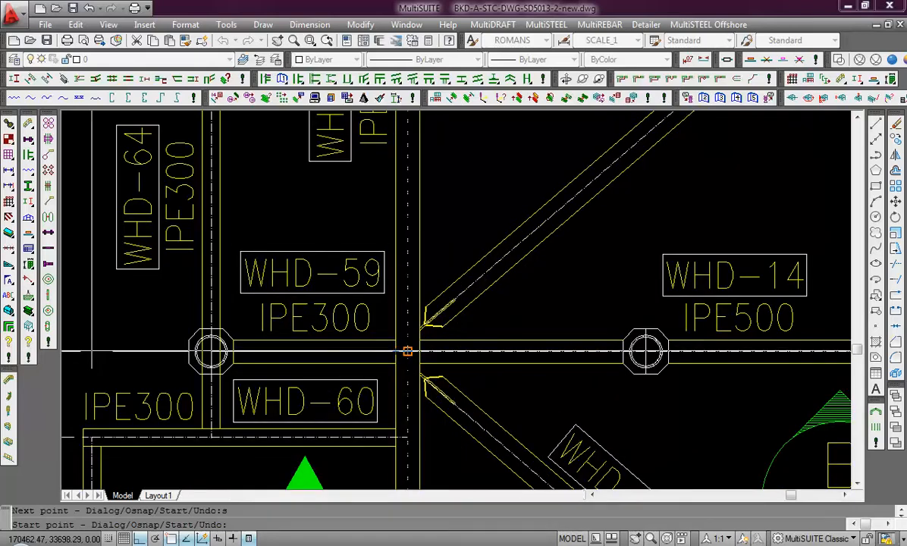
{"action": "scroll", "coordinate": [413, 351], "scroll_direction": "down", "scroll_amount": 5}
{"action": "scroll", "coordinate": [506, 357], "scroll_direction": "up", "scroll_amount": 9}
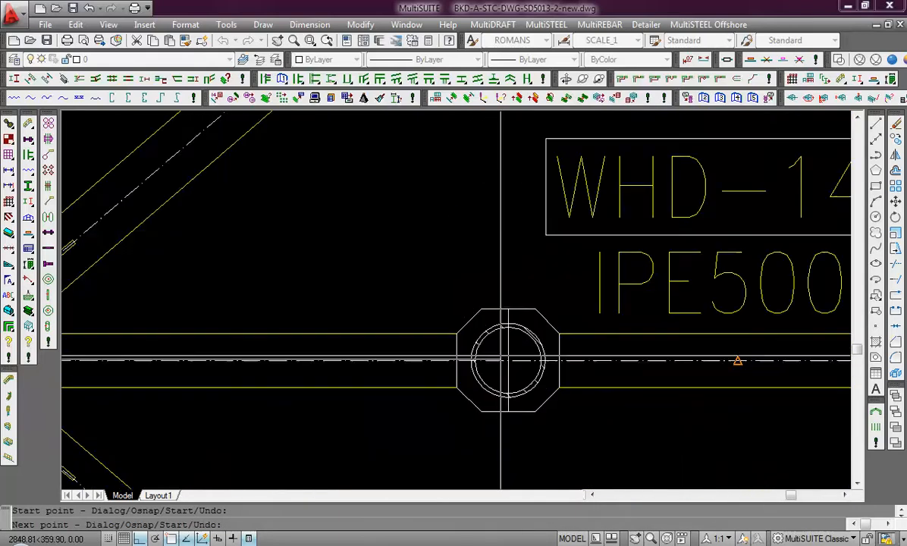
Continue the IPE500 beam along WHD-14 to its intersection with the WHD-25 centreline
{"action": "scroll", "coordinate": [508, 359], "scroll_direction": "down", "scroll_amount": 6}
{"action": "scroll", "coordinate": [530, 341], "scroll_direction": "up", "scroll_amount": 6}
{"action": "middle_click_drag", "start_coordinate": [596, 348], "coordinate": [486, 348]}
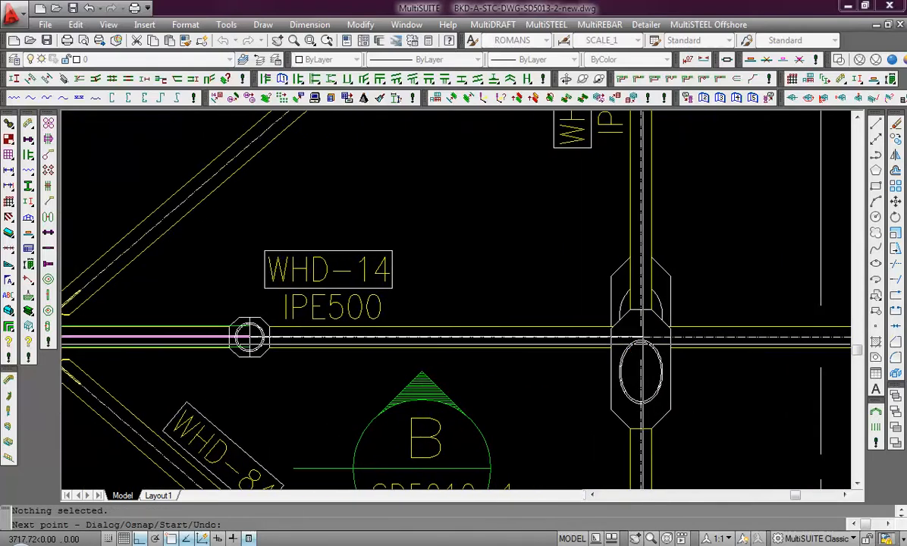
{"action": "scroll", "coordinate": [673, 333], "scroll_direction": "up", "scroll_amount": 2}
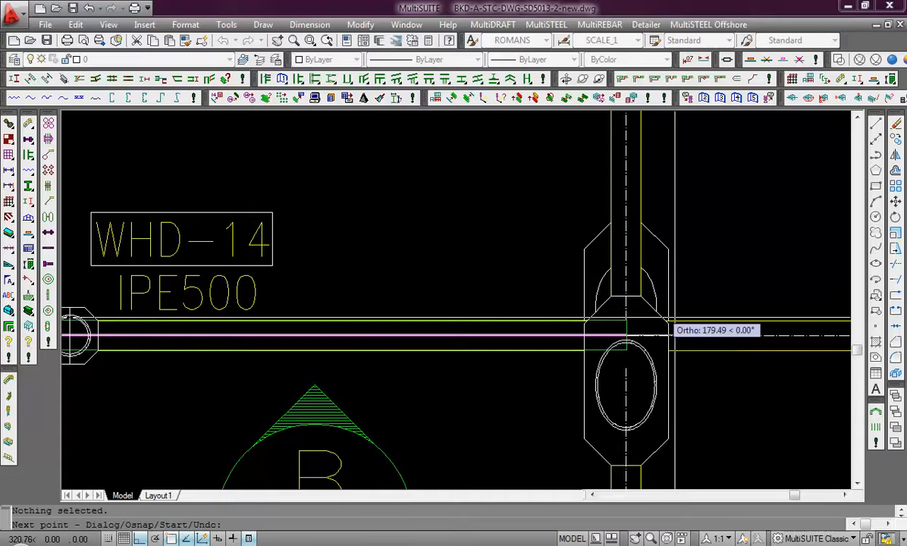
Continue the IPE500 beam along WHD-15 to the crossing beam's centreline and along WHD-16 to the WHD-30 centreline
{"action": "scroll", "coordinate": [670, 331], "scroll_direction": "down", "scroll_amount": 5}
{"action": "scroll", "coordinate": [667, 349], "scroll_direction": "up", "scroll_amount": 8}
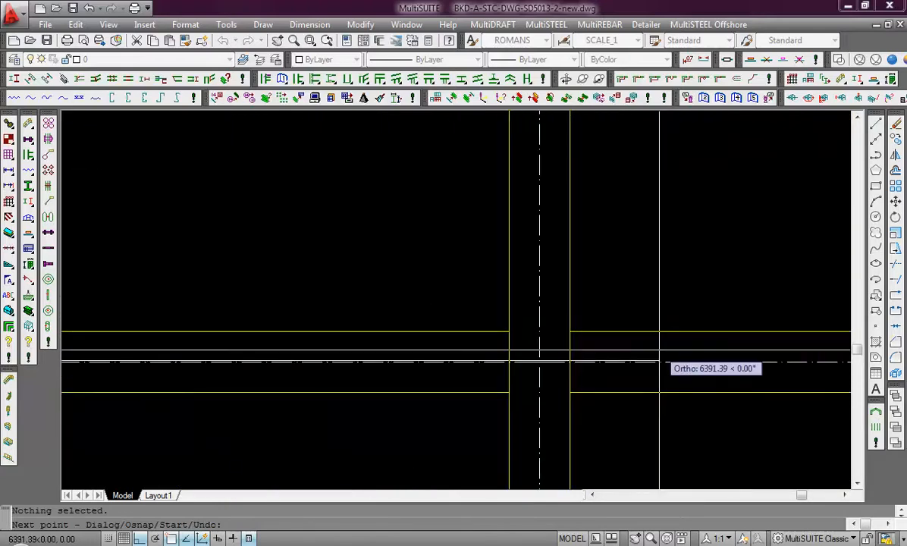
{"action": "scroll", "coordinate": [622, 362], "scroll_direction": "down", "scroll_amount": 5}
{"action": "scroll", "coordinate": [561, 365], "scroll_direction": "up", "scroll_amount": 8}
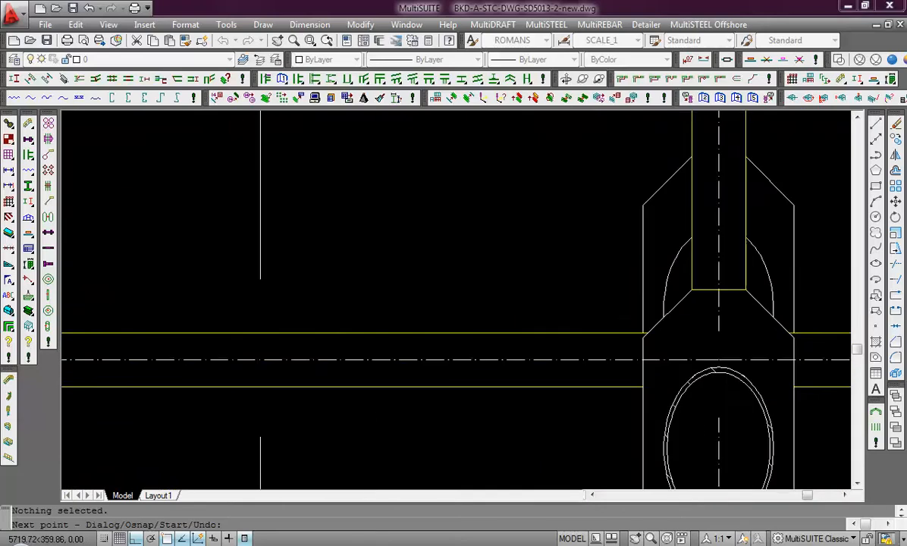
{"action": "scroll", "coordinate": [642, 356], "scroll_direction": "up", "scroll_amount": 2}
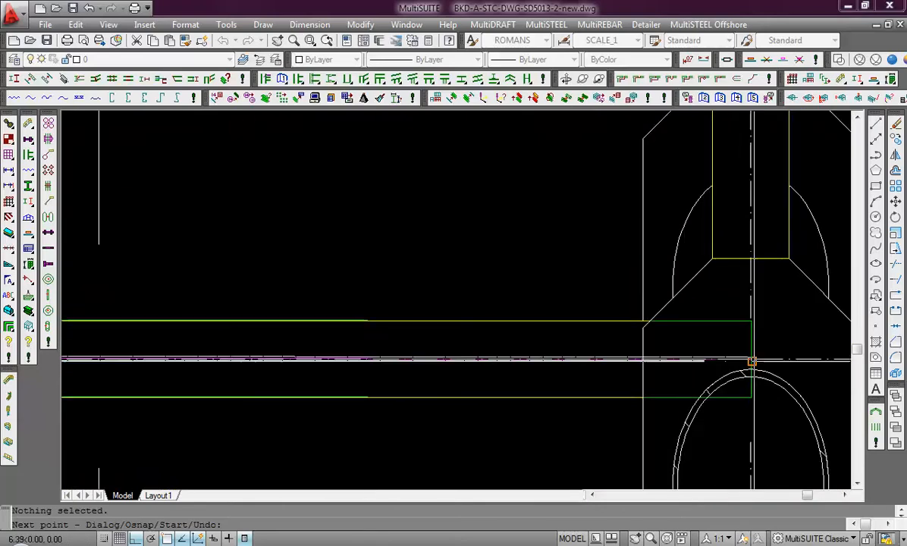
Continue the IPE500 beam along WHD-17 to the centre of the circular column before WHD-52
{"action": "scroll", "coordinate": [751, 359], "scroll_direction": "down", "scroll_amount": 5}
{"action": "scroll", "coordinate": [716, 360], "scroll_direction": "up", "scroll_amount": 7}
{"action": "middle_click_drag", "start_coordinate": [703, 356], "coordinate": [360, 350]}
{"action": "scroll", "coordinate": [534, 349], "scroll_direction": "up", "scroll_amount": 4}
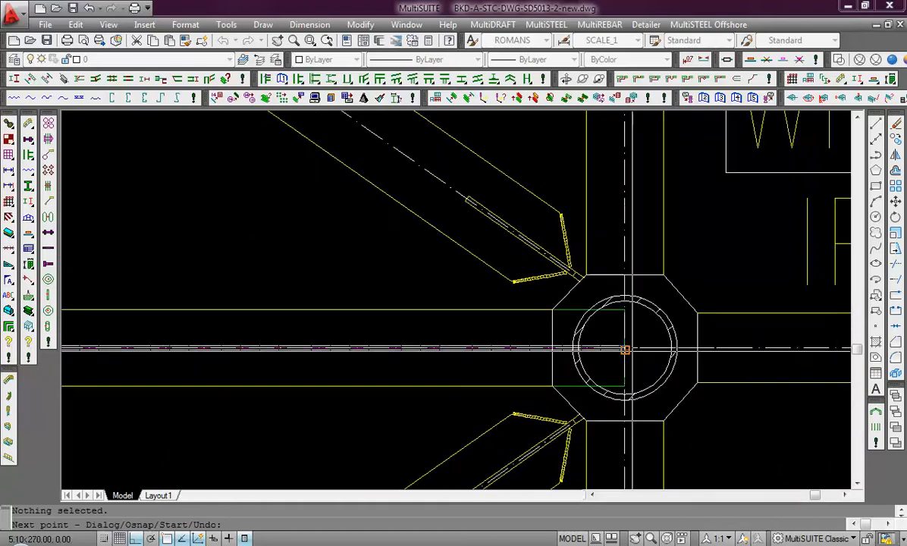
Start a new IPE500 run at the centre of the large column between WHD-56 and WHD-18
{"action": "scroll", "coordinate": [624, 350], "scroll_direction": "down", "scroll_amount": 5}
{"action": "scroll", "coordinate": [621, 345], "scroll_direction": "up", "scroll_amount": 3}
{"action": "scroll", "coordinate": [601, 329], "scroll_direction": "down", "scroll_amount": 3}
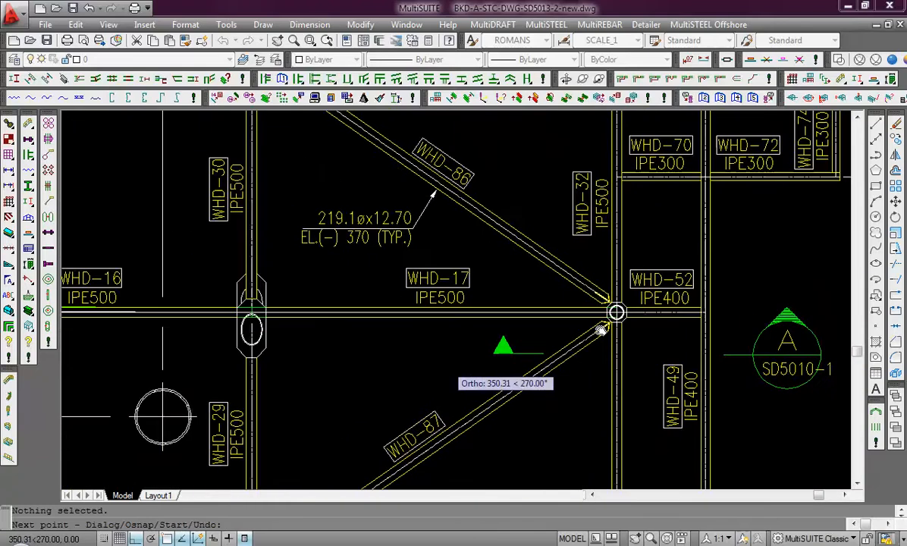
{"action": "scroll", "coordinate": [600, 329], "scroll_direction": "down", "scroll_amount": 2}
{"action": "scroll", "coordinate": [471, 354], "scroll_direction": "down", "scroll_amount": 2}
{"action": "middle_click_drag", "start_coordinate": [472, 353], "coordinate": [674, 308]}
{"action": "scroll", "coordinate": [290, 378], "scroll_direction": "up", "scroll_amount": 2}
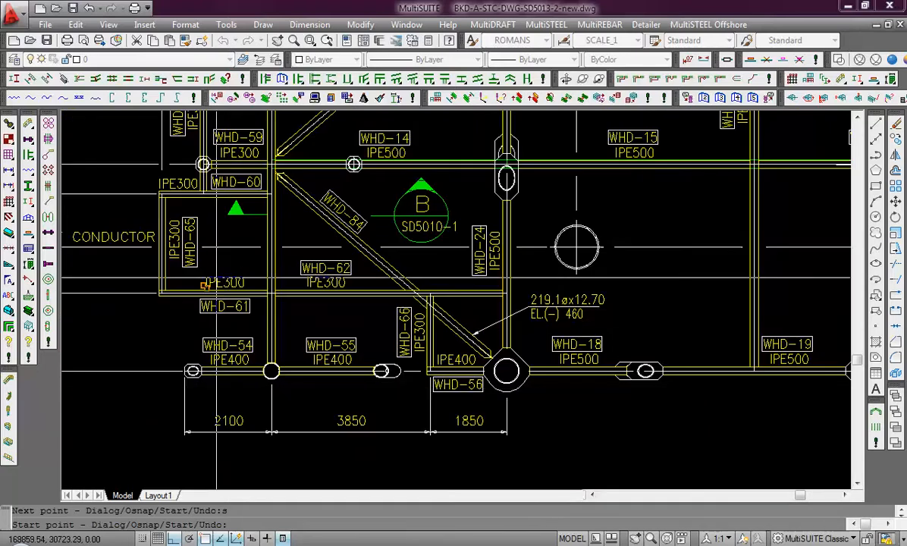
{"action": "middle_click_drag", "start_coordinate": [566, 342], "coordinate": [454, 320]}
{"action": "scroll", "coordinate": [426, 345], "scroll_direction": "up", "scroll_amount": 5}
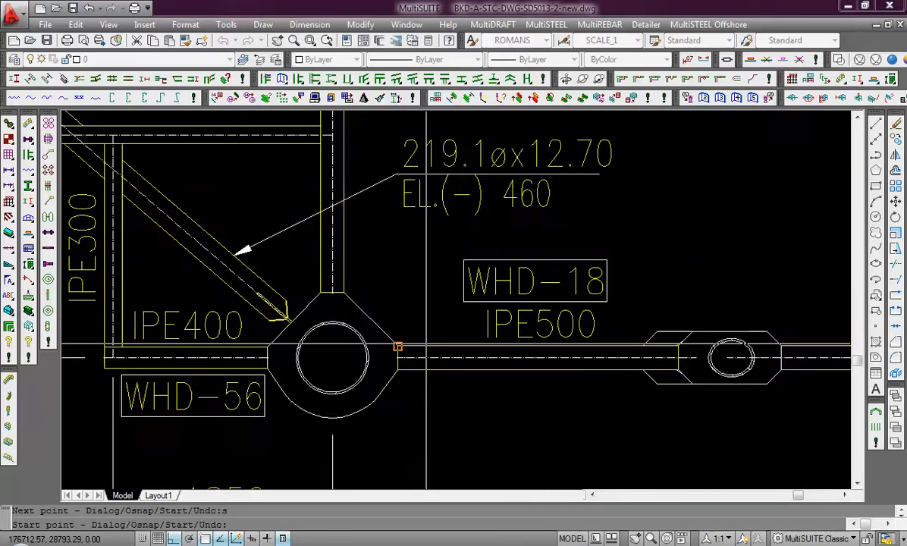
{"action": "middle_click_drag", "start_coordinate": [296, 354], "coordinate": [409, 354]}
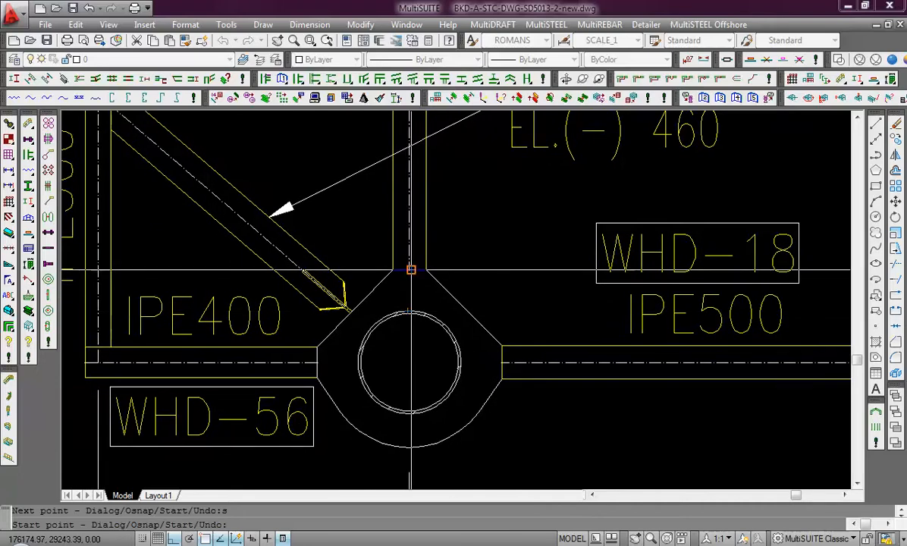
{"action": "left_click", "coordinate": [410, 368]}
{"action": "scroll", "coordinate": [553, 367], "scroll_direction": "down", "scroll_amount": 3}
{"action": "scroll", "coordinate": [572, 368], "scroll_direction": "up", "scroll_amount": 2}
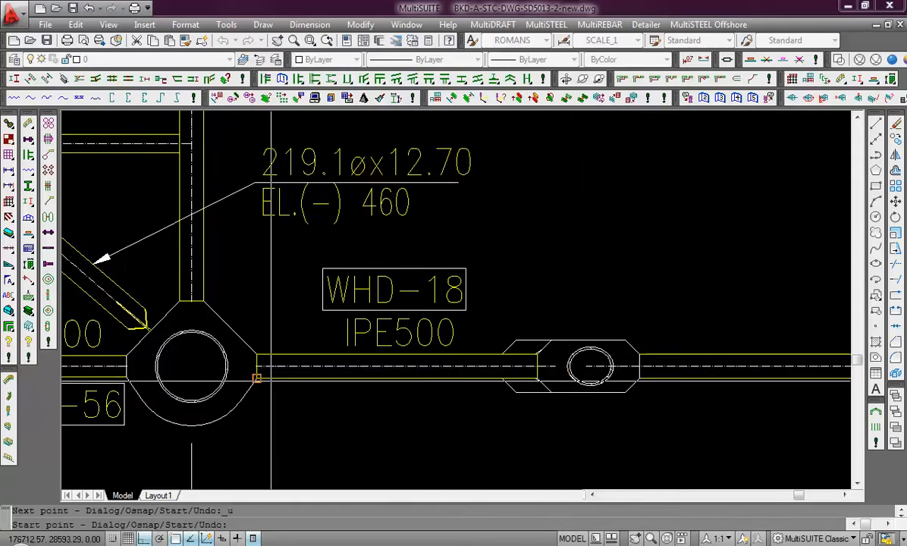
{"action": "scroll", "coordinate": [192, 303], "scroll_direction": "up", "scroll_amount": 3}
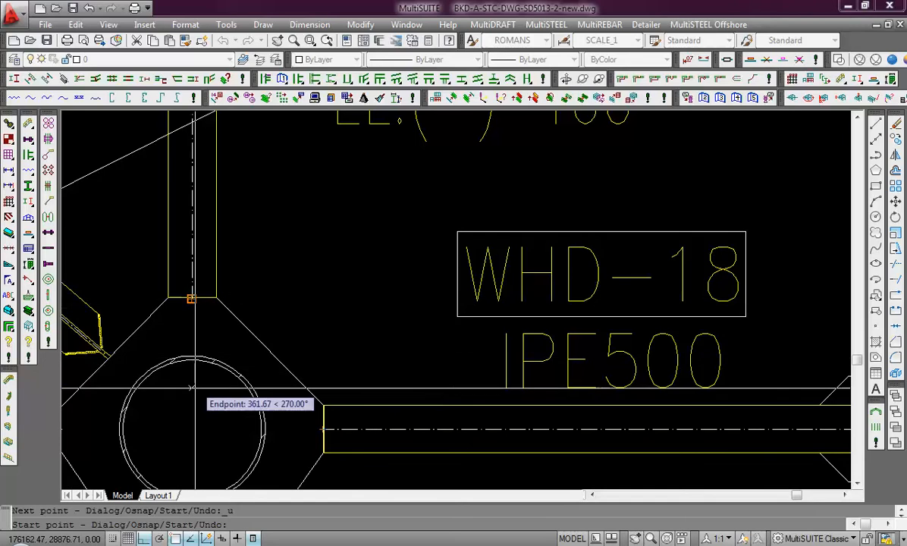
{"action": "left_click", "coordinate": [196, 429]}
Draw the IPE500 beam along WHD-18 to the oval column's centre and along WHD-19 to the oval column before WHD-20
{"action": "scroll", "coordinate": [538, 409], "scroll_direction": "down", "scroll_amount": 4}
{"action": "middle_click_drag", "start_coordinate": [563, 410], "coordinate": [324, 394]}
{"action": "scroll", "coordinate": [421, 401], "scroll_direction": "up", "scroll_amount": 6}
{"action": "left_click", "coordinate": [587, 401]}
{"action": "scroll", "coordinate": [531, 383], "scroll_direction": "down", "scroll_amount": 6}
{"action": "scroll", "coordinate": [679, 369], "scroll_direction": "up", "scroll_amount": 5}
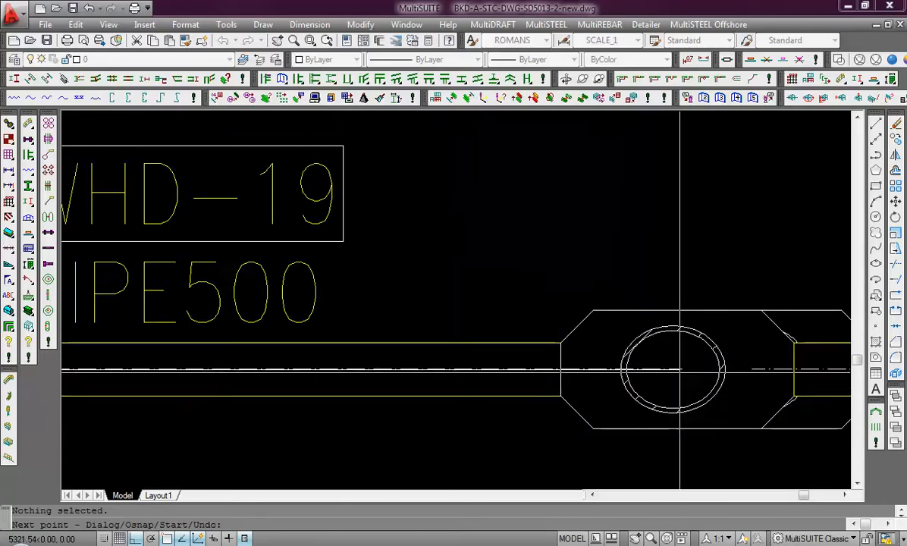
{"action": "left_click", "coordinate": [677, 367]}
Continue the IPE500 beam along WHD-20 to the centre of the large column before WHD-21
{"action": "scroll", "coordinate": [682, 368], "scroll_direction": "down", "scroll_amount": 5}
{"action": "middle_click_drag", "start_coordinate": [682, 368], "coordinate": [390, 349]}
{"action": "scroll", "coordinate": [743, 353], "scroll_direction": "up", "scroll_amount": 4}
{"action": "middle_click_drag", "start_coordinate": [738, 355], "coordinate": [495, 364]}
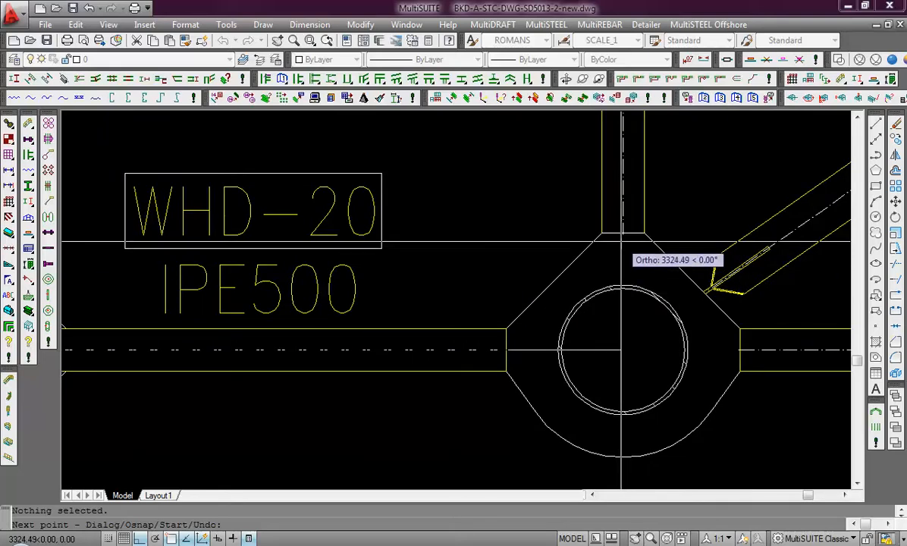
{"action": "left_click", "coordinate": [624, 326]}
Continue the IPE500 beam along WHD-21 to the oval column's centre and along WHD-22 to the circular column before WHD-53
{"action": "scroll", "coordinate": [663, 374], "scroll_direction": "down", "scroll_amount": 6}
{"action": "scroll", "coordinate": [789, 367], "scroll_direction": "up", "scroll_amount": 3}
{"action": "middle_click_drag", "start_coordinate": [725, 371], "coordinate": [340, 353]}
{"action": "scroll", "coordinate": [552, 347], "scroll_direction": "up", "scroll_amount": 2}
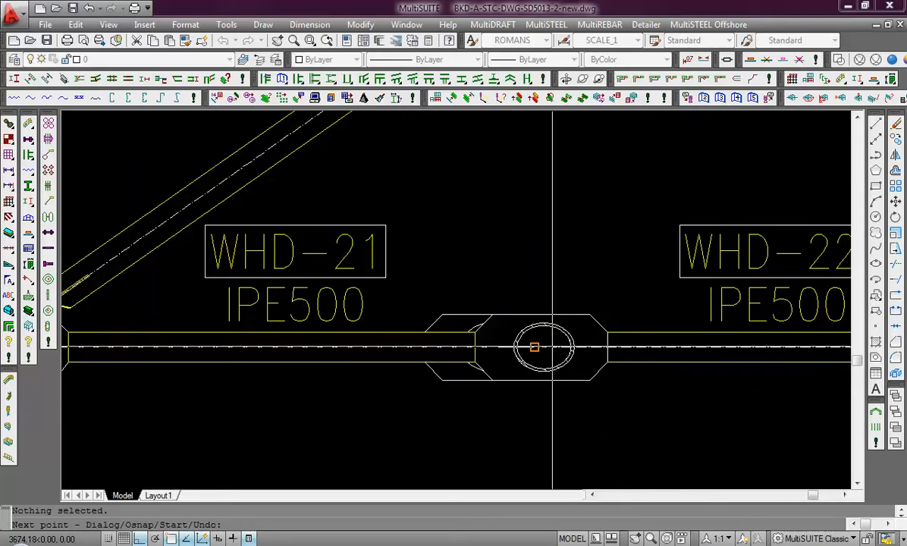
{"action": "scroll", "coordinate": [587, 347], "scroll_direction": "down", "scroll_amount": 2}
{"action": "middle_click_drag", "start_coordinate": [574, 348], "coordinate": [322, 348]}
{"action": "scroll", "coordinate": [614, 345], "scroll_direction": "up", "scroll_amount": 3}
{"action": "scroll", "coordinate": [612, 353], "scroll_direction": "down", "scroll_amount": 3}
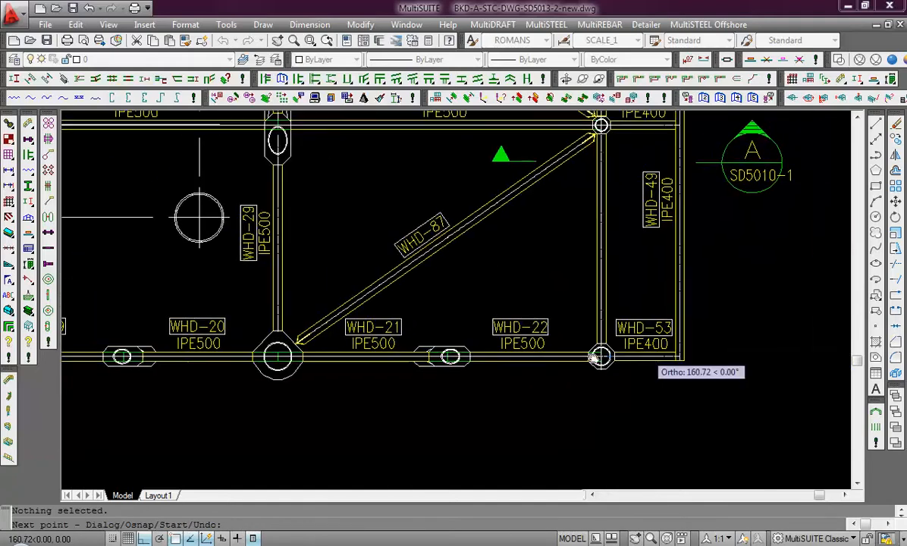
Draw the vertical IPE500 beam from the column before WHD-53 up 5000 mm to the column before WHD-52, ending that run
{"action": "scroll", "coordinate": [571, 191], "scroll_direction": "down", "scroll_amount": 4}
{"action": "middle_click_drag", "start_coordinate": [571, 190], "coordinate": [581, 274]}
{"action": "scroll", "coordinate": [581, 273], "scroll_direction": "up", "scroll_amount": 3}
{"action": "scroll", "coordinate": [606, 206], "scroll_direction": "up", "scroll_amount": 3}
{"action": "scroll", "coordinate": [606, 199], "scroll_direction": "up", "scroll_amount": 1}
{"action": "scroll", "coordinate": [570, 248], "scroll_direction": "up", "scroll_amount": 5}
{"action": "mouse_move", "coordinate": [610, 205]}
{"action": "middle_mouse_down"}
{"action": "mouse_move", "coordinate": [600, 330]}
{"action": "mouse_move", "coordinate": [612, 362]}
{"action": "middle_mouse_up"}
{"action": "scroll", "coordinate": [587, 269], "scroll_direction": "up", "scroll_amount": 3}
{"action": "scroll", "coordinate": [582, 261], "scroll_direction": "up", "scroll_amount": 2}
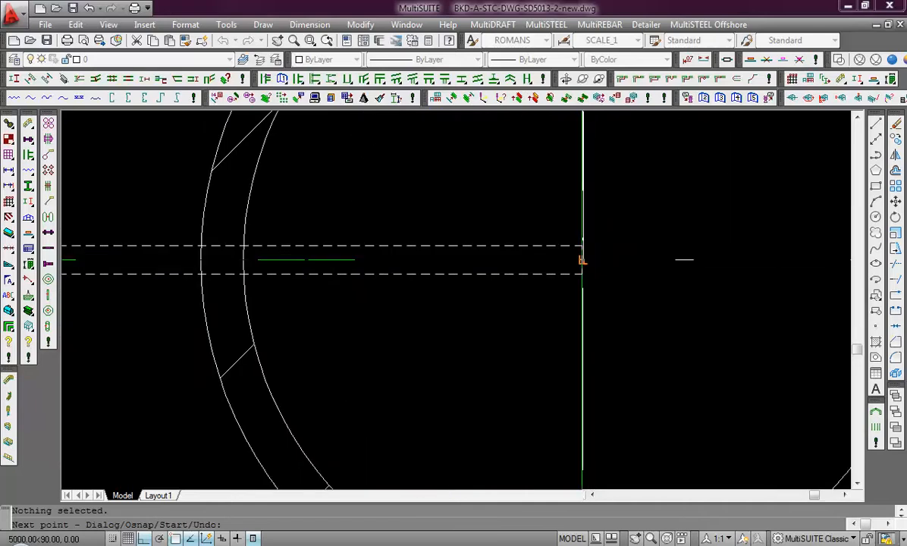
{"action": "scroll", "coordinate": [582, 261], "scroll_direction": "down", "scroll_amount": 10}
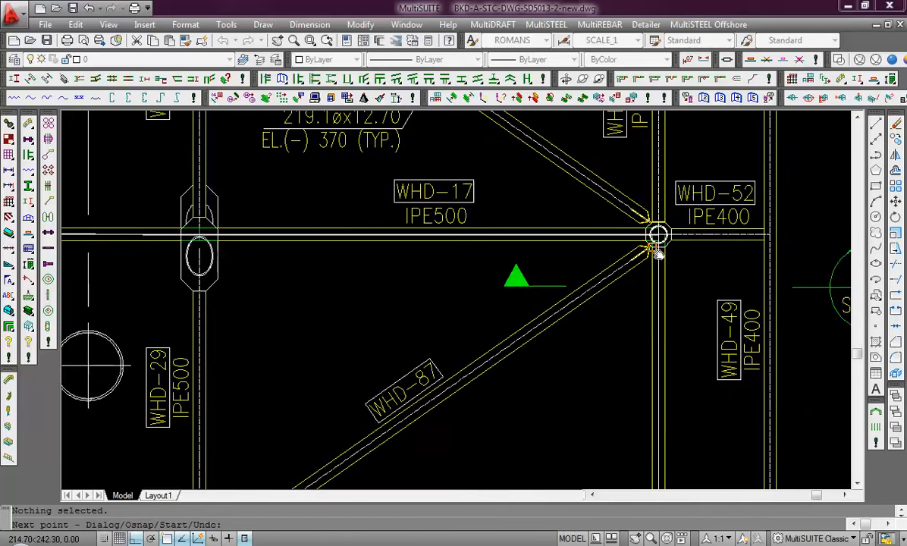
{"action": "scroll", "coordinate": [641, 277], "scroll_direction": "down", "scroll_amount": 2}
{"action": "scroll", "coordinate": [632, 268], "scroll_direction": "up", "scroll_amount": 3}
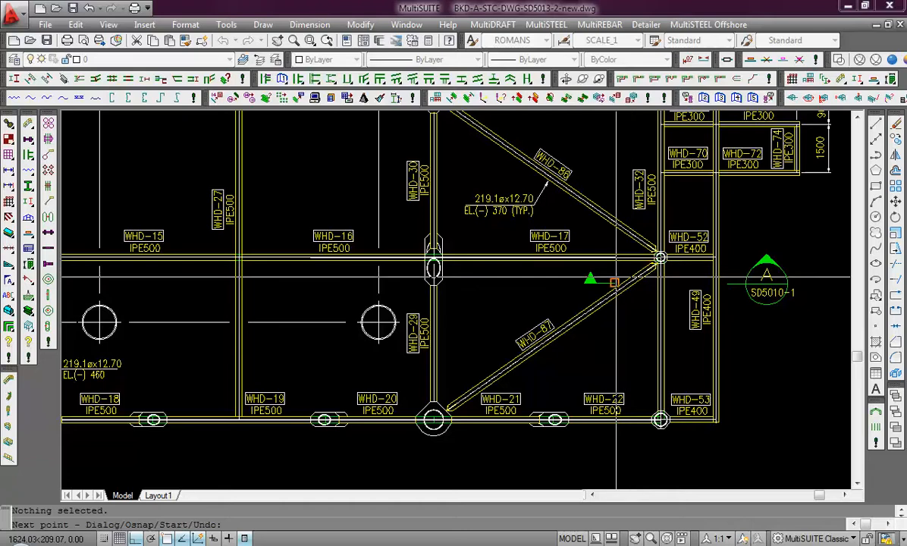
{"action": "type", "text": "s"}
{"action": "key", "text": "Return"}
Look over the framing plan for the remaining vertical IPE500 members
{"action": "scroll", "coordinate": [451, 237], "scroll_direction": "up", "scroll_amount": 2}
{"action": "middle_click_drag", "start_coordinate": [419, 305], "coordinate": [626, 279]}
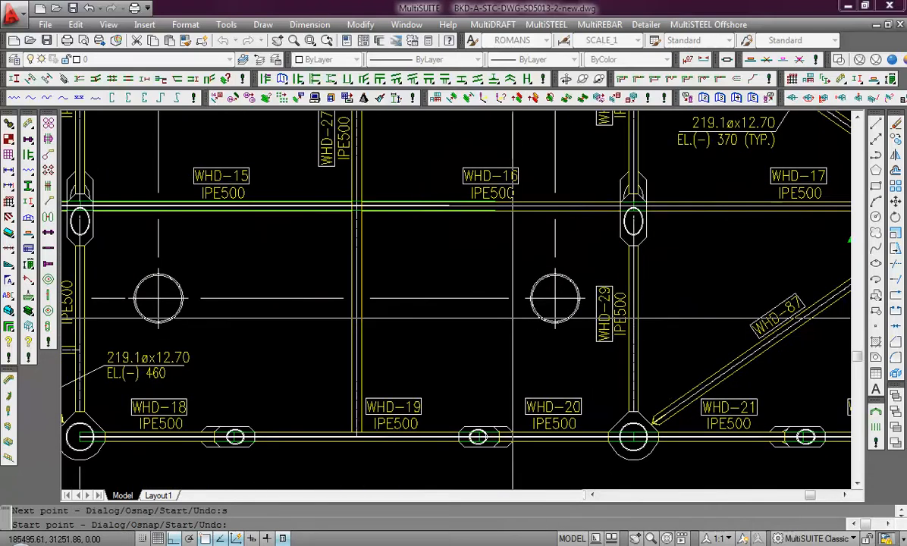
{"action": "scroll", "coordinate": [276, 320], "scroll_direction": "down", "scroll_amount": 3}
{"action": "scroll", "coordinate": [276, 320], "scroll_direction": "up", "scroll_amount": 3}
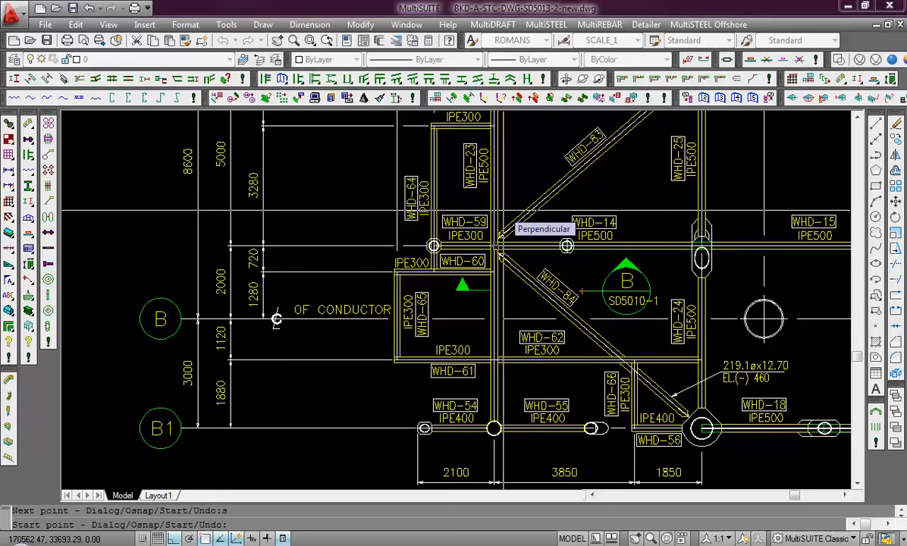
{"action": "mouse_move", "coordinate": [500, 203]}
{"action": "middle_mouse_down"}
{"action": "mouse_move", "coordinate": [522, 319]}
{"action": "mouse_move", "coordinate": [525, 405]}
{"action": "middle_mouse_up"}
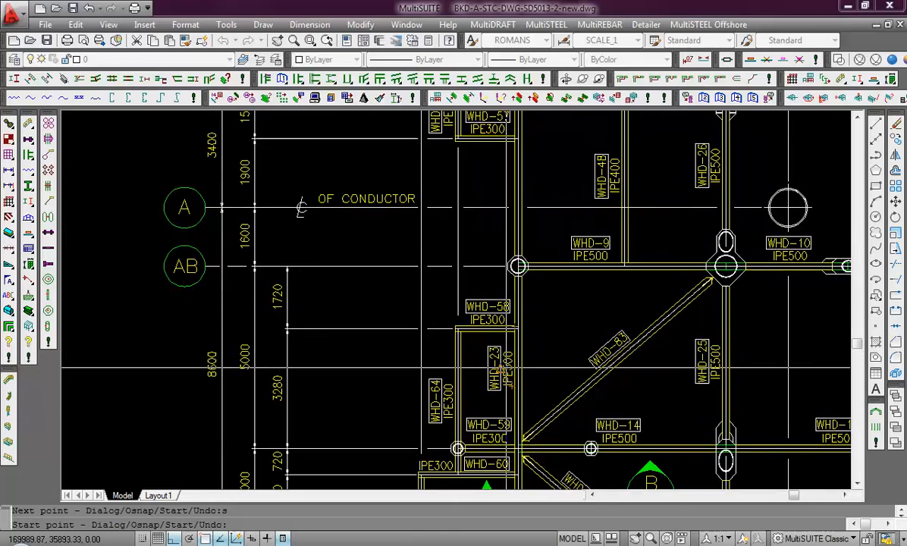
{"action": "middle_click_drag", "start_coordinate": [515, 212], "coordinate": [524, 353]}
{"action": "middle_click_drag", "start_coordinate": [527, 242], "coordinate": [536, 445]}
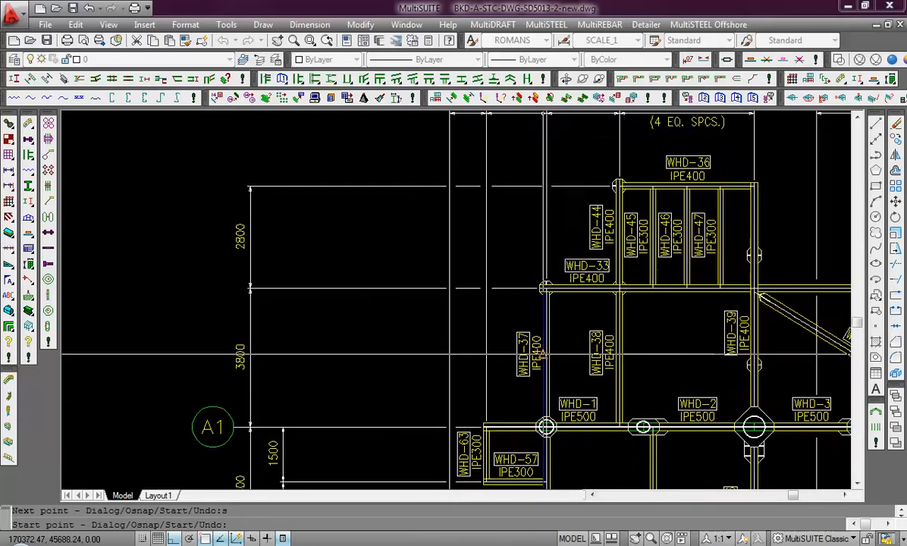
{"action": "scroll", "coordinate": [451, 324], "scroll_direction": "down", "scroll_amount": 2}
{"action": "scroll", "coordinate": [581, 300], "scroll_direction": "up", "scroll_amount": 3}
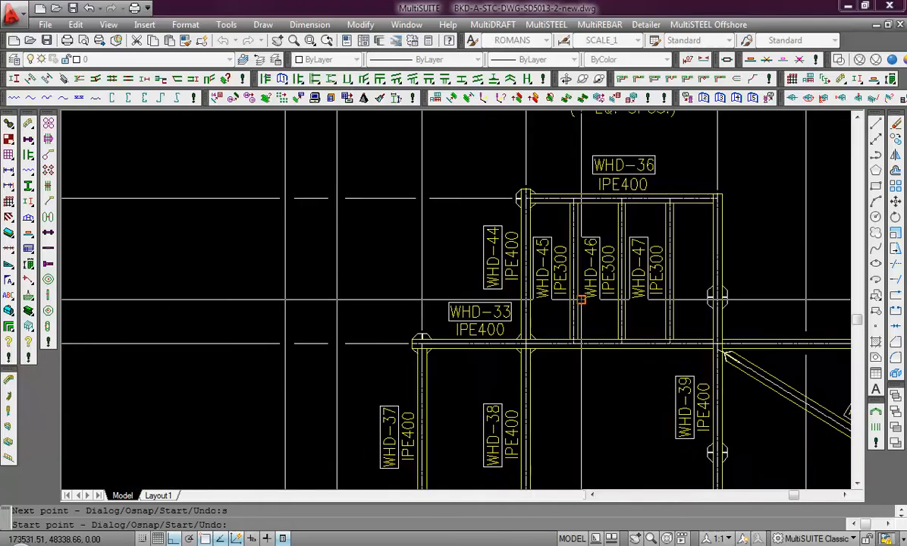
{"action": "middle_click_drag", "start_coordinate": [581, 299], "coordinate": [412, 237]}
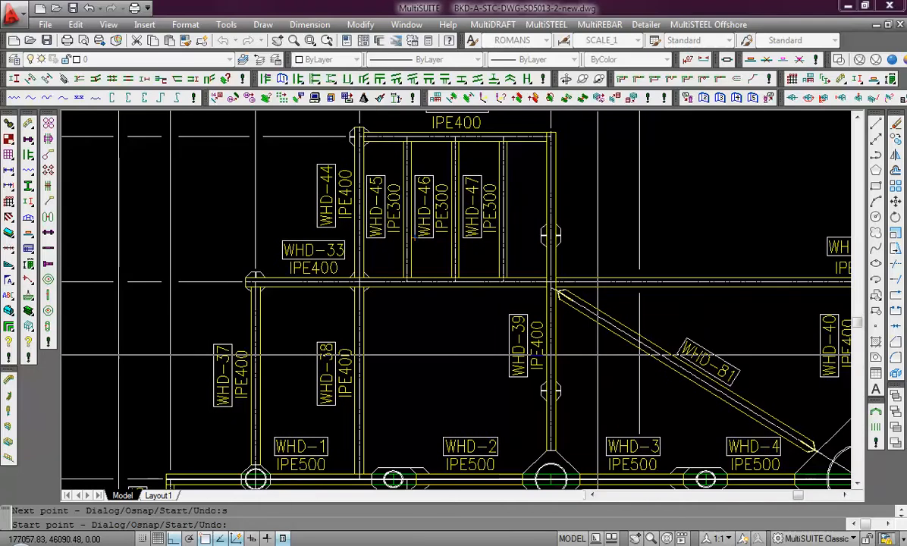
{"action": "mouse_move", "coordinate": [639, 363]}
{"action": "middle_mouse_down"}
{"action": "mouse_move", "coordinate": [578, 364]}
{"action": "mouse_move", "coordinate": [544, 323]}
{"action": "mouse_move", "coordinate": [465, 350]}
{"action": "mouse_move", "coordinate": [410, 357]}
{"action": "mouse_move", "coordinate": [406, 348]}
{"action": "middle_mouse_up"}
{"action": "middle_click_drag", "start_coordinate": [389, 309], "coordinate": [314, 269]}
{"action": "middle_click_drag", "start_coordinate": [625, 329], "coordinate": [493, 261]}
{"action": "scroll", "coordinate": [493, 261], "scroll_direction": "down", "scroll_amount": 2}
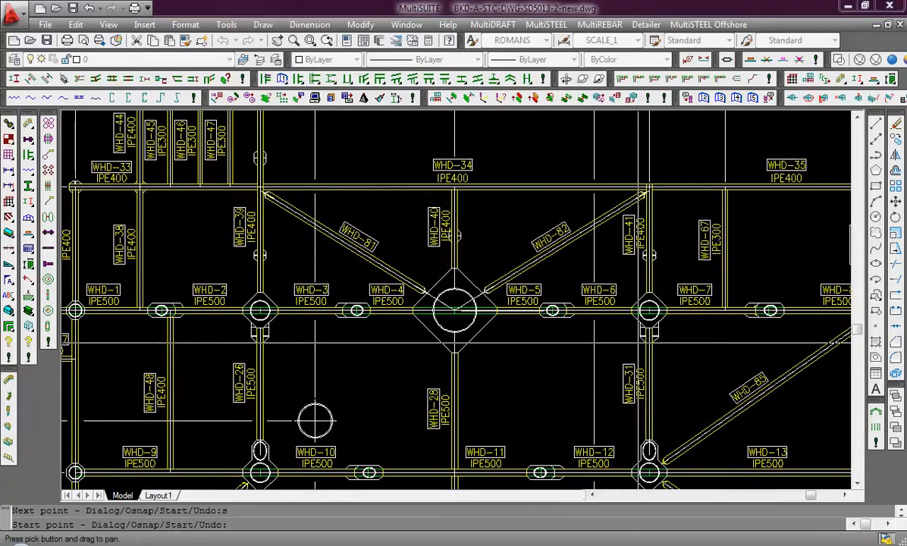
{"action": "mouse_move", "coordinate": [710, 285]}
{"action": "middle_mouse_down"}
{"action": "mouse_move", "coordinate": [547, 270]}
{"action": "mouse_move", "coordinate": [462, 273]}
{"action": "mouse_move", "coordinate": [473, 251]}
{"action": "middle_mouse_up"}
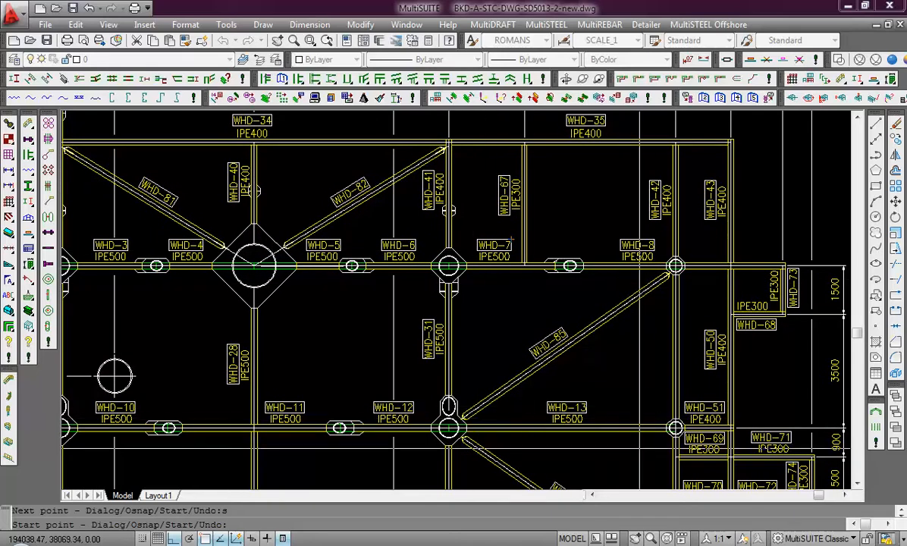
{"action": "middle_click_drag", "start_coordinate": [677, 396], "coordinate": [624, 224]}
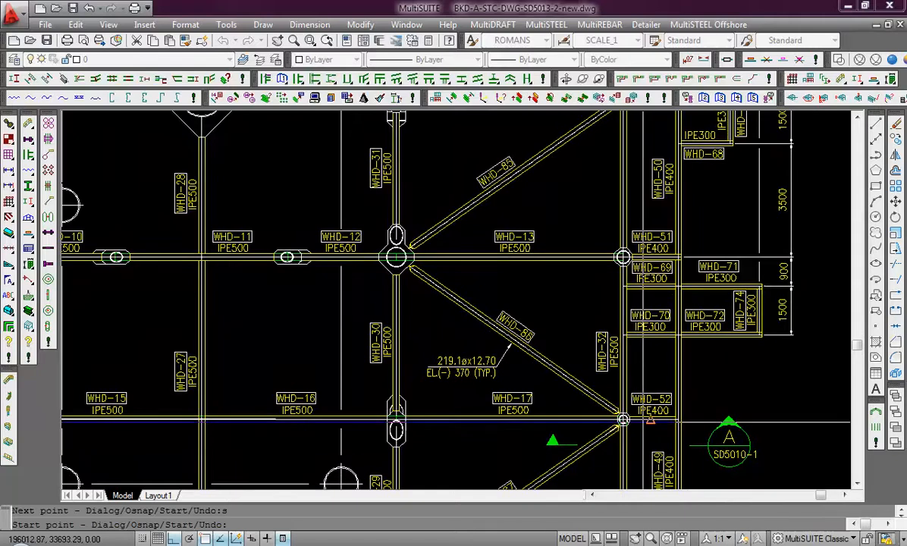
Draw the IPE500 beam along WHD-32 from the centre of the column before WHD-52 up to the column before WHD-51
{"action": "scroll", "coordinate": [643, 423], "scroll_direction": "up", "scroll_amount": 7}
{"action": "scroll", "coordinate": [559, 411], "scroll_direction": "up", "scroll_amount": 8}
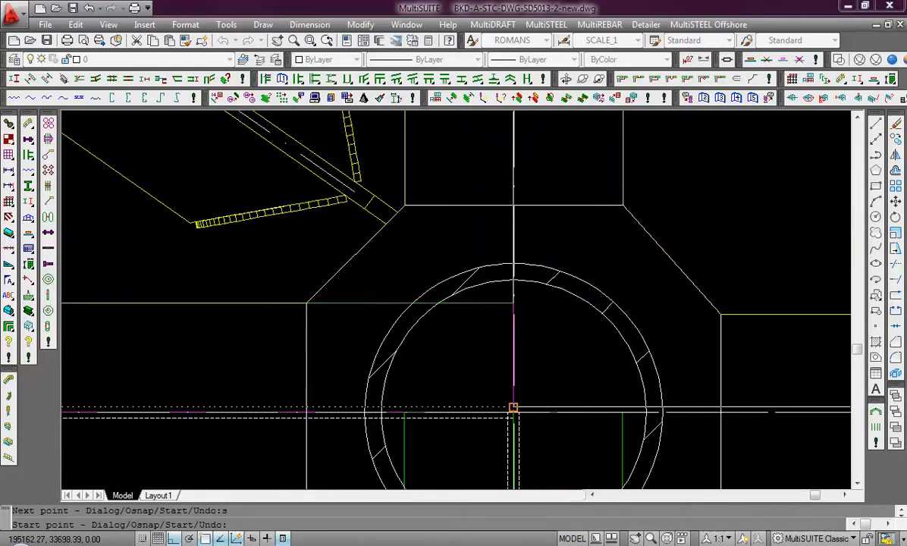
{"action": "left_click", "coordinate": [514, 415]}
{"action": "scroll", "coordinate": [558, 287], "scroll_direction": "down", "scroll_amount": 8}
{"action": "middle_click_drag", "start_coordinate": [557, 202], "coordinate": [565, 449]}
{"action": "scroll", "coordinate": [563, 398], "scroll_direction": "down", "scroll_amount": 2}
{"action": "middle_click_drag", "start_coordinate": [563, 185], "coordinate": [584, 470]}
{"action": "middle_click_drag", "start_coordinate": [579, 245], "coordinate": [586, 471]}
{"action": "scroll", "coordinate": [586, 354], "scroll_direction": "up", "scroll_amount": 5}
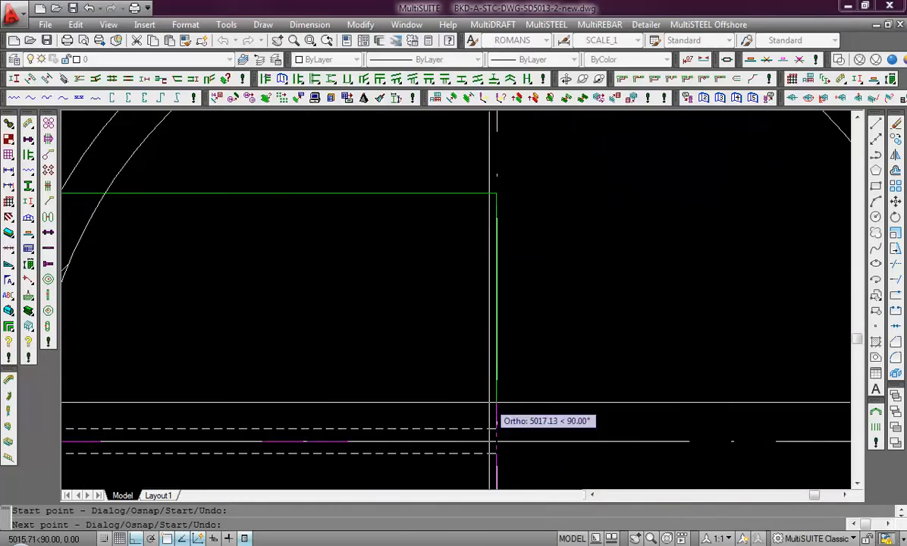
{"action": "scroll", "coordinate": [498, 429], "scroll_direction": "down", "scroll_amount": 6}
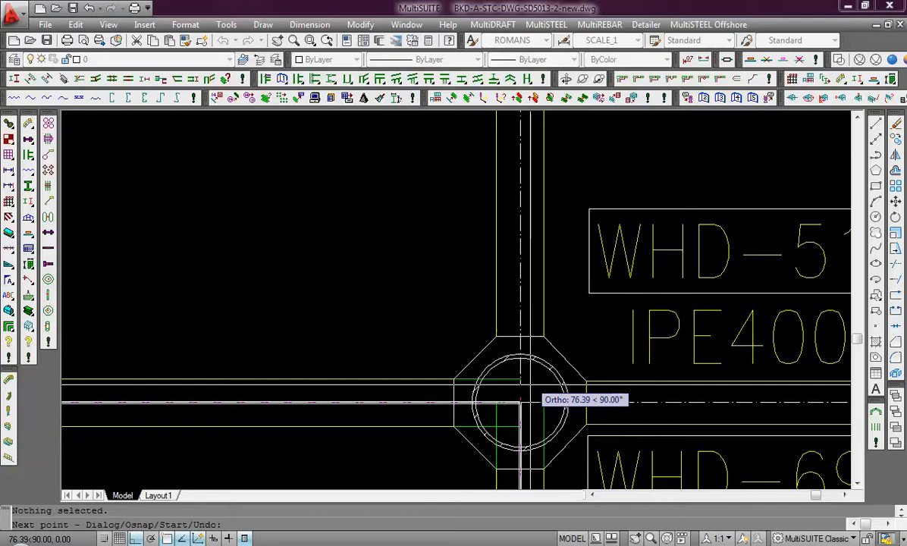
Continue the vertical IPE500 beam from the column before WHD-51 up to the column at the end of WHD-8, ending that run
{"action": "middle_click_drag", "start_coordinate": [547, 151], "coordinate": [552, 445]}
{"action": "scroll", "coordinate": [546, 241], "scroll_direction": "up", "scroll_amount": 12}
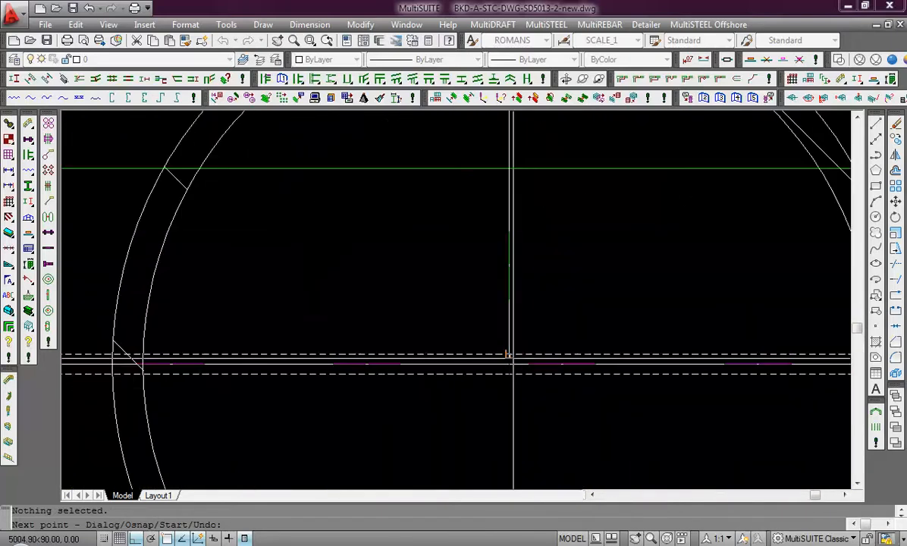
{"action": "scroll", "coordinate": [509, 367], "scroll_direction": "down", "scroll_amount": 10}
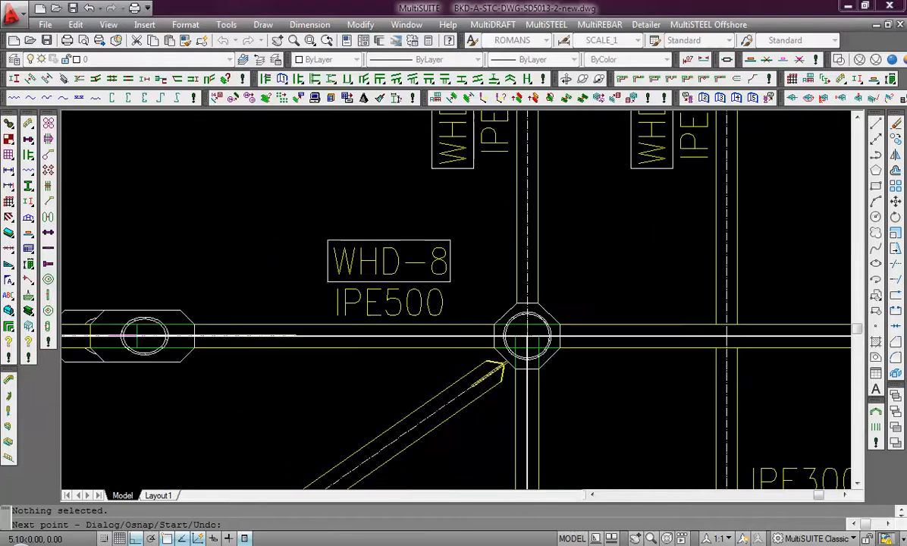
{"action": "scroll", "coordinate": [535, 364], "scroll_direction": "up", "scroll_amount": 3}
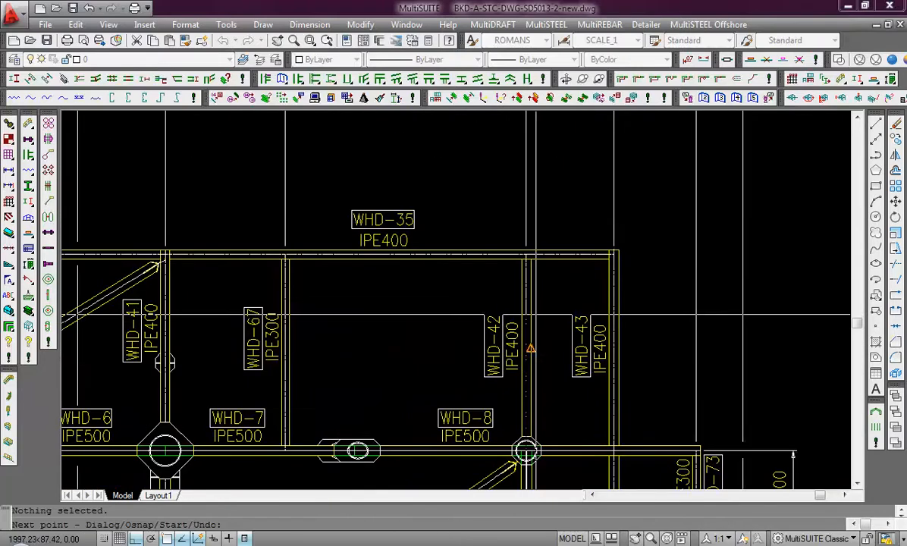
{"action": "scroll", "coordinate": [527, 410], "scroll_direction": "down", "scroll_amount": 6}
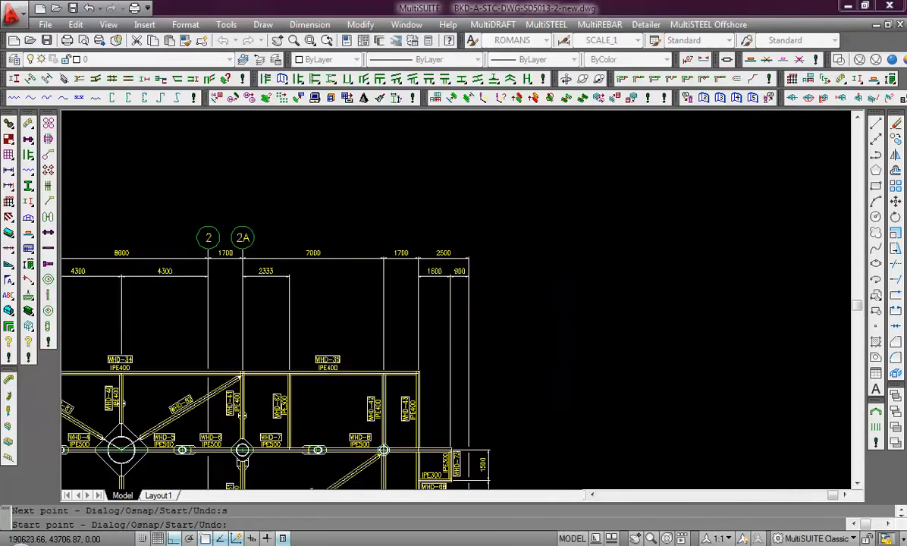
Draw an IPE500 beam along WHD-31 from the column between WHD-12 and WHD-13 up 5000 mm to the column between WHD-6 and WHD-7
{"action": "scroll", "coordinate": [567, 243], "scroll_direction": "up", "scroll_amount": 6}
{"action": "scroll", "coordinate": [493, 364], "scroll_direction": "up", "scroll_amount": 10}
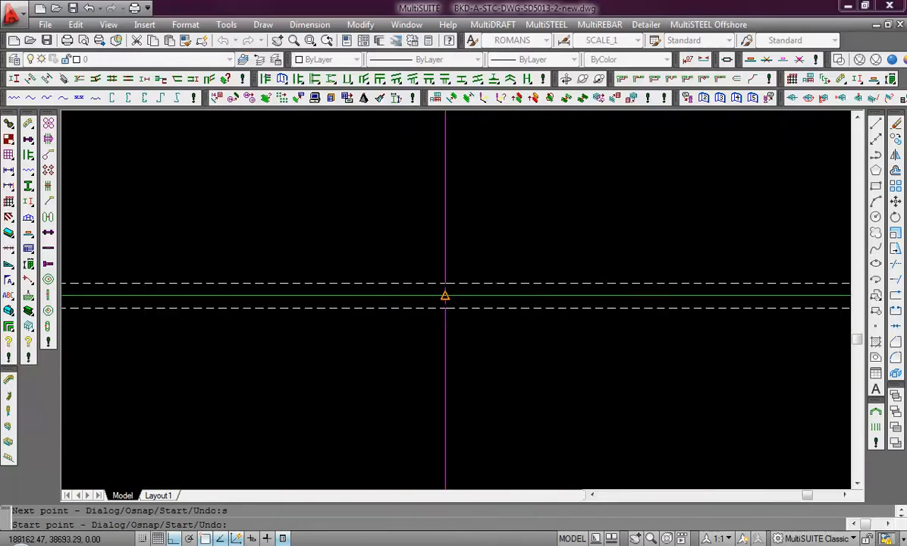
{"action": "scroll", "coordinate": [445, 296], "scroll_direction": "down", "scroll_amount": 8}
{"action": "middle_click_drag", "start_coordinate": [360, 367], "coordinate": [360, 388]}
{"action": "scroll", "coordinate": [458, 389], "scroll_direction": "down", "scroll_amount": 5}
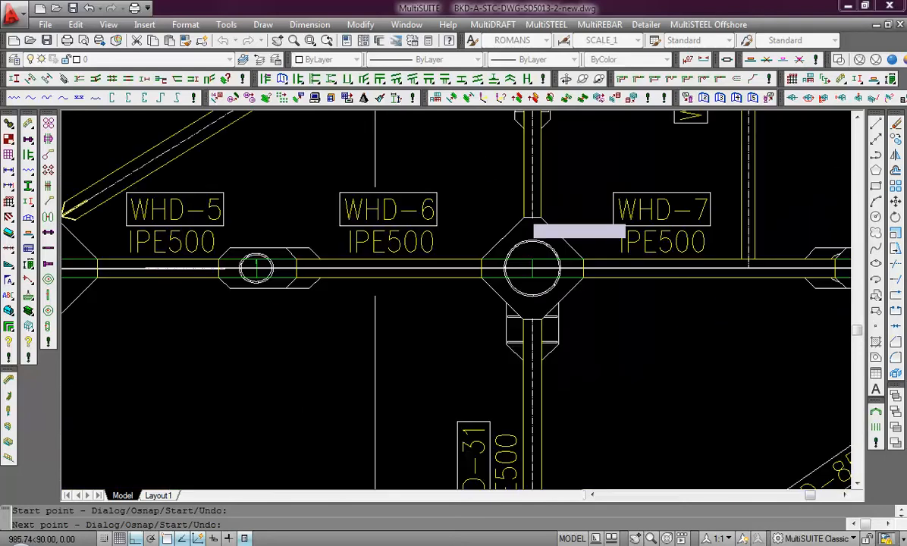
{"action": "scroll", "coordinate": [550, 295], "scroll_direction": "up", "scroll_amount": 6}
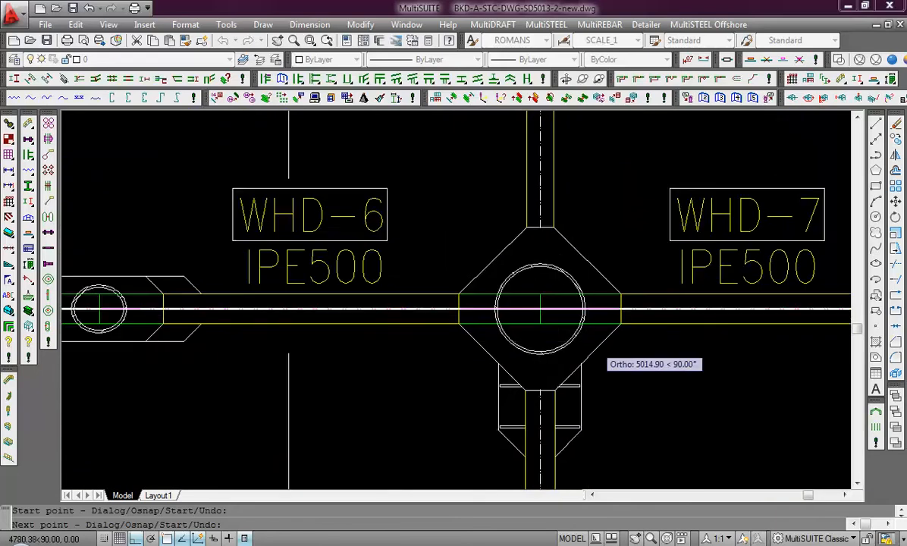
{"action": "scroll", "coordinate": [536, 307], "scroll_direction": "up", "scroll_amount": 5}
{"action": "scroll", "coordinate": [568, 332], "scroll_direction": "up", "scroll_amount": 3}
{"action": "scroll", "coordinate": [554, 317], "scroll_direction": "up", "scroll_amount": 2}
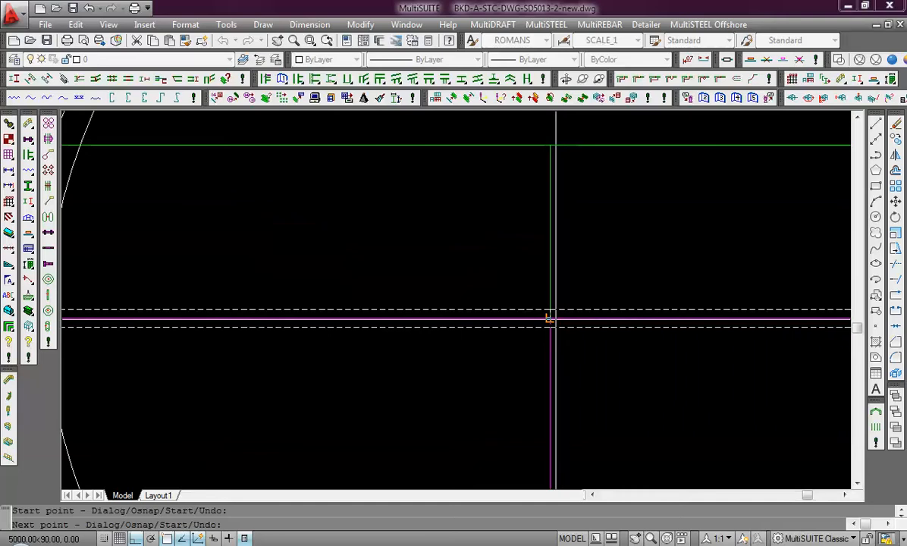
{"action": "scroll", "coordinate": [549, 319], "scroll_direction": "down", "scroll_amount": 6}
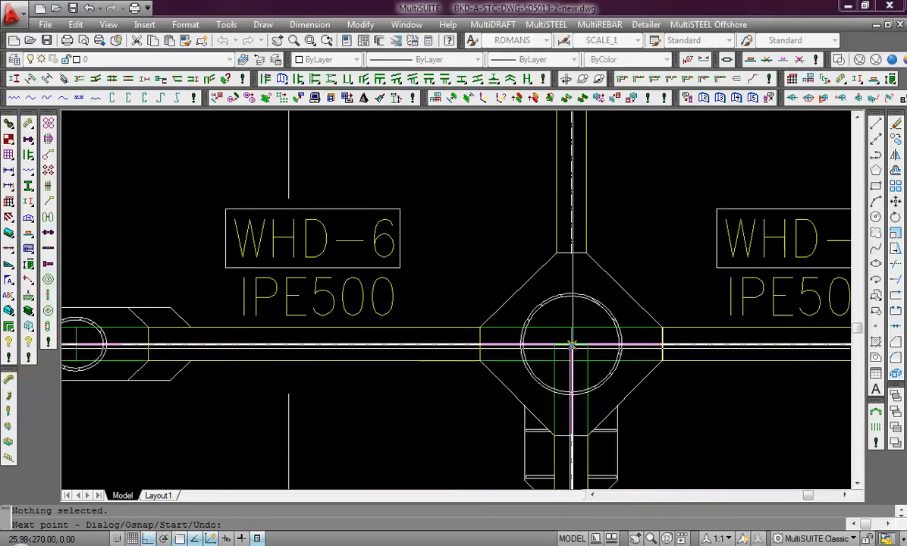
{"action": "scroll", "coordinate": [572, 343], "scroll_direction": "down", "scroll_amount": 3}
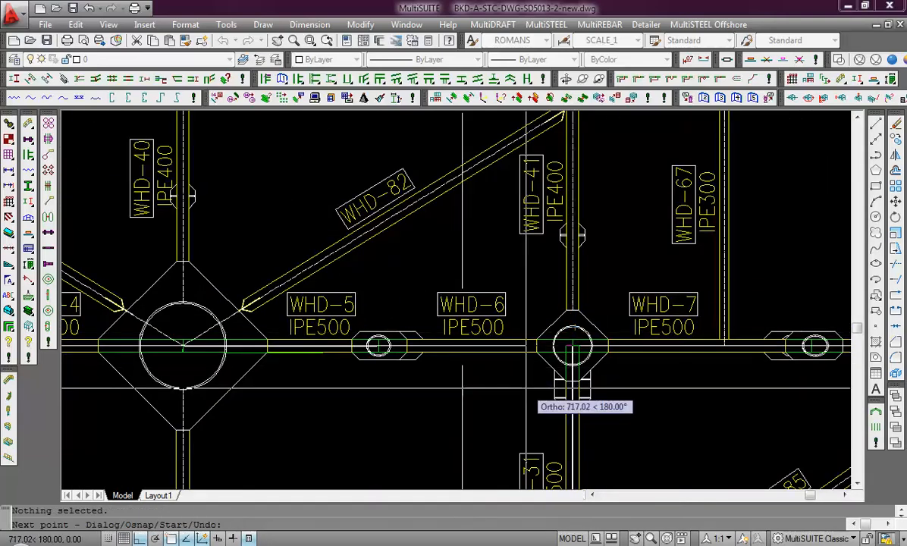
Draw an IPE500 beam along WHD-30 from the WHD-16/WHD-17 centreline up to the column between WHD-12 and WHD-13
{"action": "scroll", "coordinate": [591, 239], "scroll_direction": "down", "scroll_amount": 2}
{"action": "scroll", "coordinate": [547, 307], "scroll_direction": "up", "scroll_amount": 3}
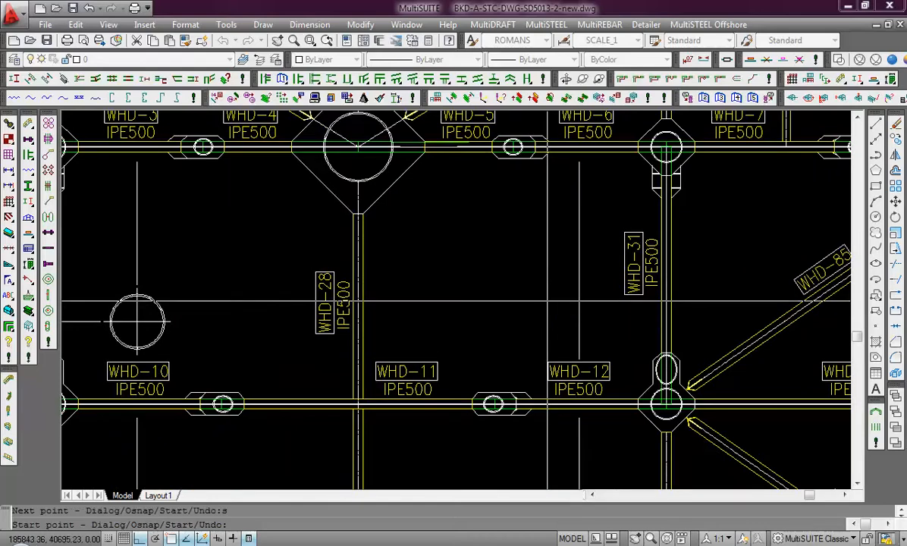
{"action": "middle_click_drag", "start_coordinate": [360, 351], "coordinate": [481, 222]}
{"action": "mouse_move", "coordinate": [509, 401]}
{"action": "middle_mouse_down"}
{"action": "mouse_move", "coordinate": [485, 270]}
{"action": "mouse_move", "coordinate": [261, 148]}
{"action": "middle_mouse_up"}
{"action": "scroll", "coordinate": [561, 262], "scroll_direction": "up", "scroll_amount": 4}
{"action": "scroll", "coordinate": [506, 330], "scroll_direction": "up", "scroll_amount": 5}
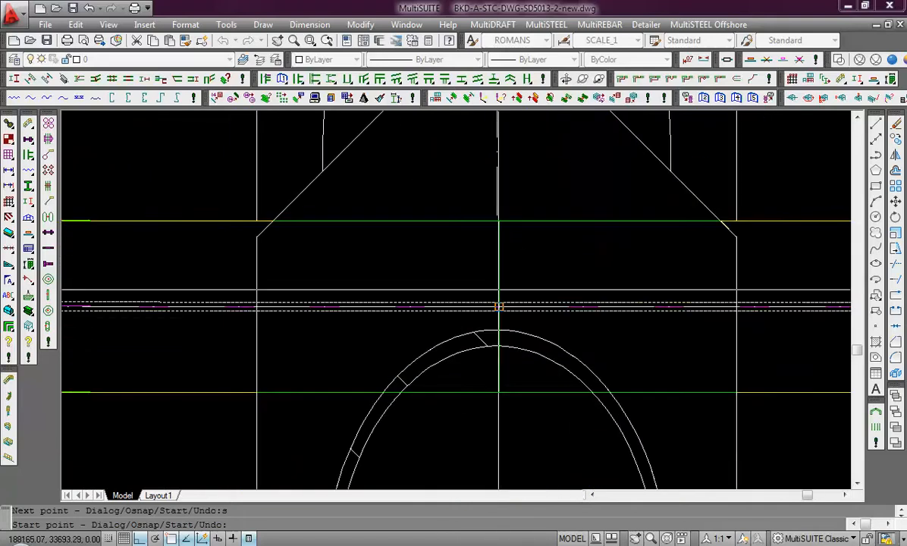
{"action": "scroll", "coordinate": [533, 288], "scroll_direction": "down", "scroll_amount": 6}
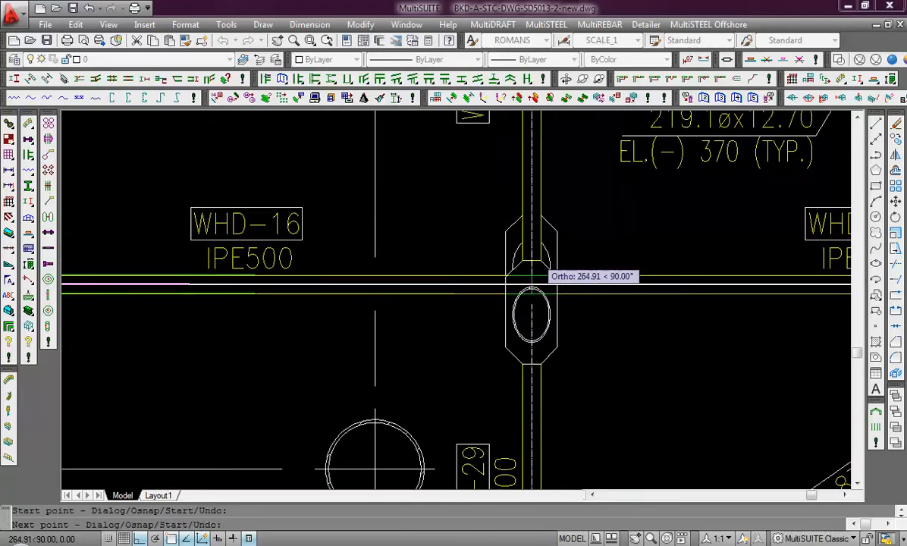
{"action": "scroll", "coordinate": [536, 297], "scroll_direction": "up", "scroll_amount": 5}
{"action": "scroll", "coordinate": [539, 225], "scroll_direction": "up", "scroll_amount": 6}
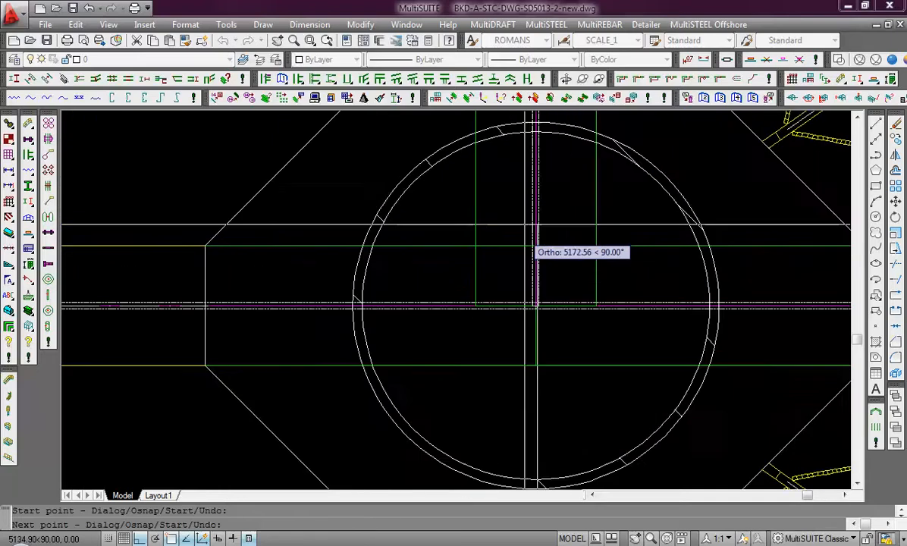
{"action": "scroll", "coordinate": [554, 387], "scroll_direction": "down", "scroll_amount": 10}
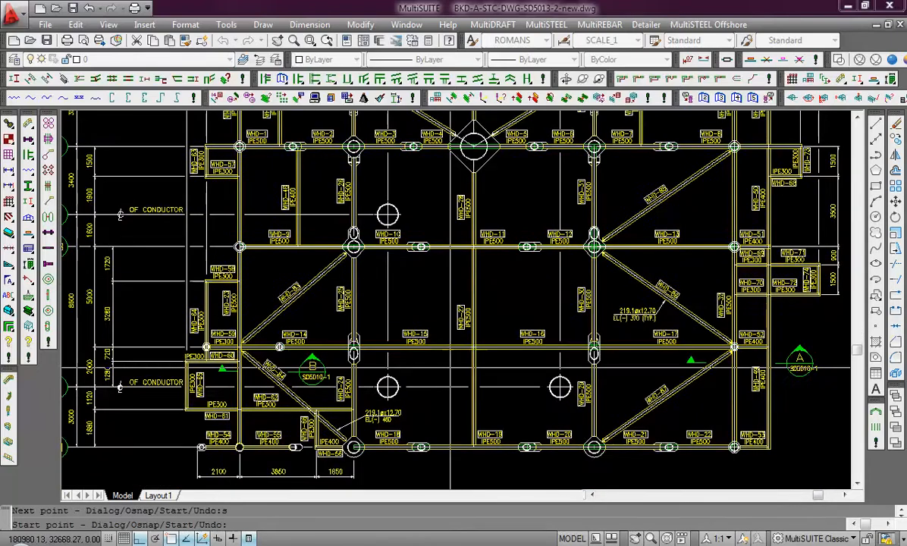
Draw an IPE500 beam along WHD-27 from the centreline between WHD-15 and WHD-16 up to the WHD-11 centreline
{"action": "scroll", "coordinate": [459, 336], "scroll_direction": "up", "scroll_amount": 6}
{"action": "scroll", "coordinate": [515, 397], "scroll_direction": "up", "scroll_amount": 5}
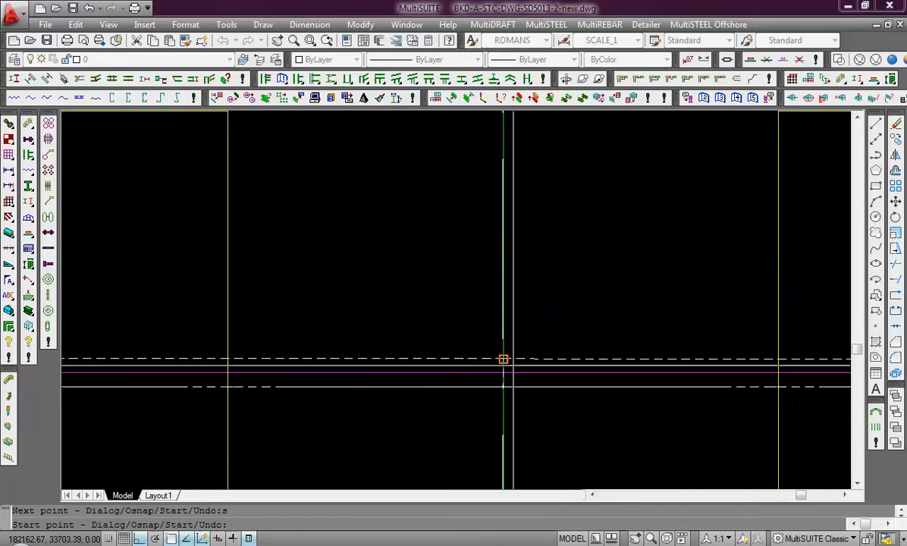
{"action": "scroll", "coordinate": [558, 360], "scroll_direction": "down", "scroll_amount": 8}
{"action": "scroll", "coordinate": [558, 360], "scroll_direction": "up", "scroll_amount": 8}
{"action": "scroll", "coordinate": [556, 356], "scroll_direction": "up", "scroll_amount": 3}
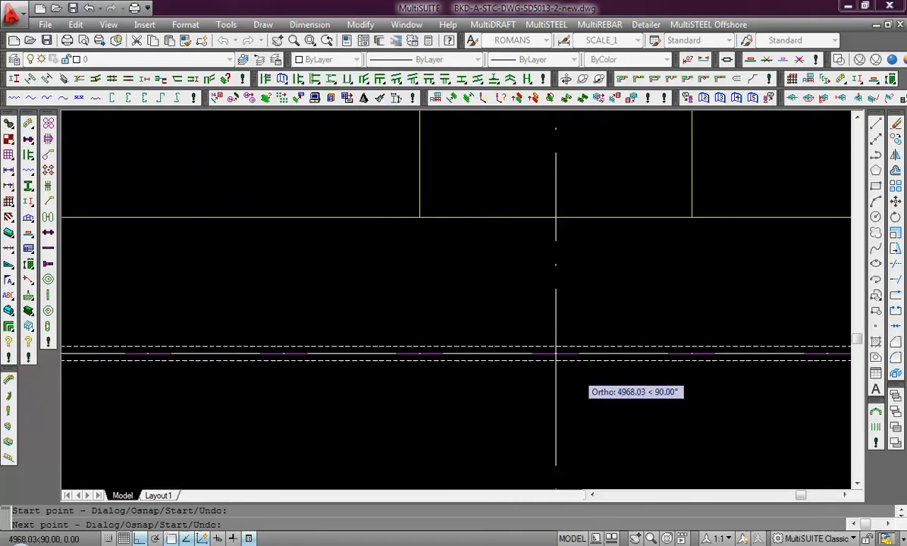
{"action": "scroll", "coordinate": [545, 345], "scroll_direction": "down", "scroll_amount": 10}
Draw an IPE500 beam along WHD-25 from the WHD-14/WHD-15 centreline up to the column between WHD-9 and WHD-10
{"action": "scroll", "coordinate": [519, 297], "scroll_direction": "up", "scroll_amount": 10}
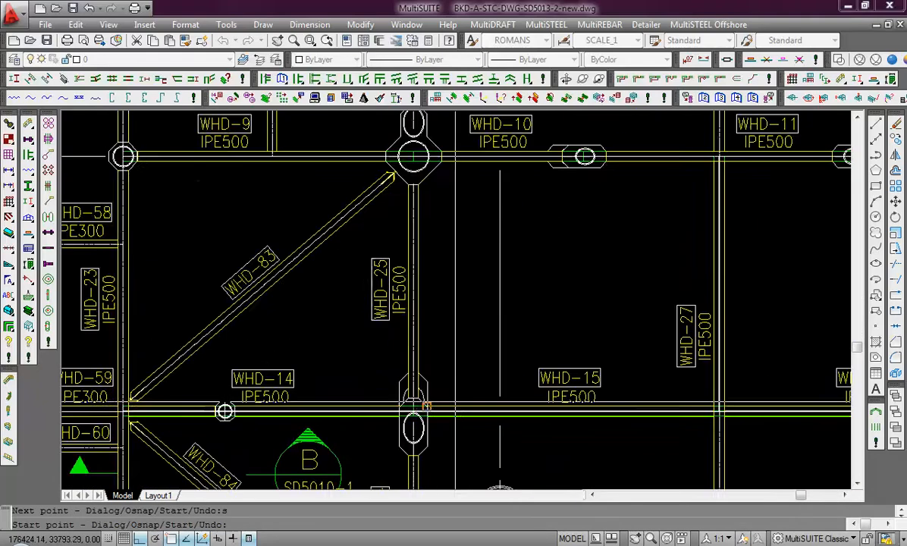
{"action": "scroll", "coordinate": [553, 295], "scroll_direction": "up", "scroll_amount": 4}
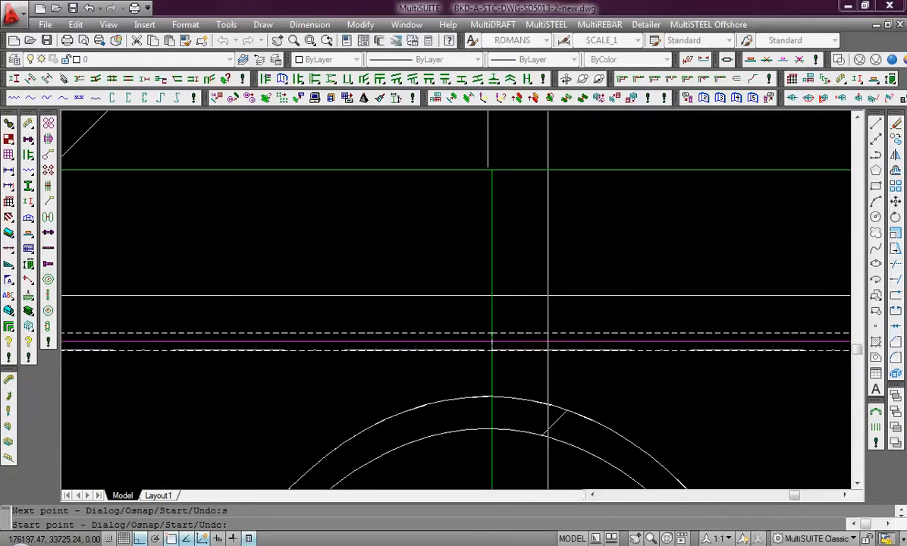
{"action": "scroll", "coordinate": [492, 342], "scroll_direction": "down", "scroll_amount": 6}
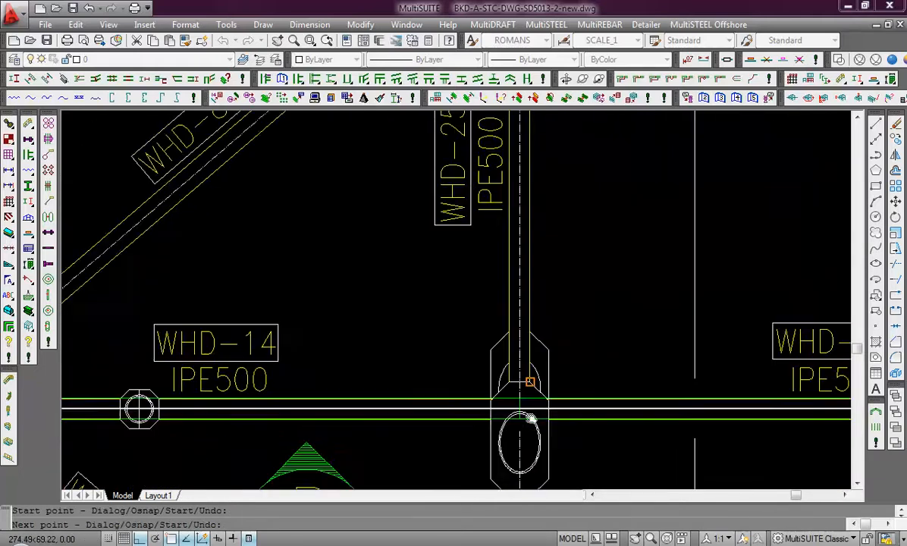
{"action": "middle_click_drag", "start_coordinate": [536, 265], "coordinate": [537, 391]}
{"action": "scroll", "coordinate": [523, 249], "scroll_direction": "up", "scroll_amount": 10}
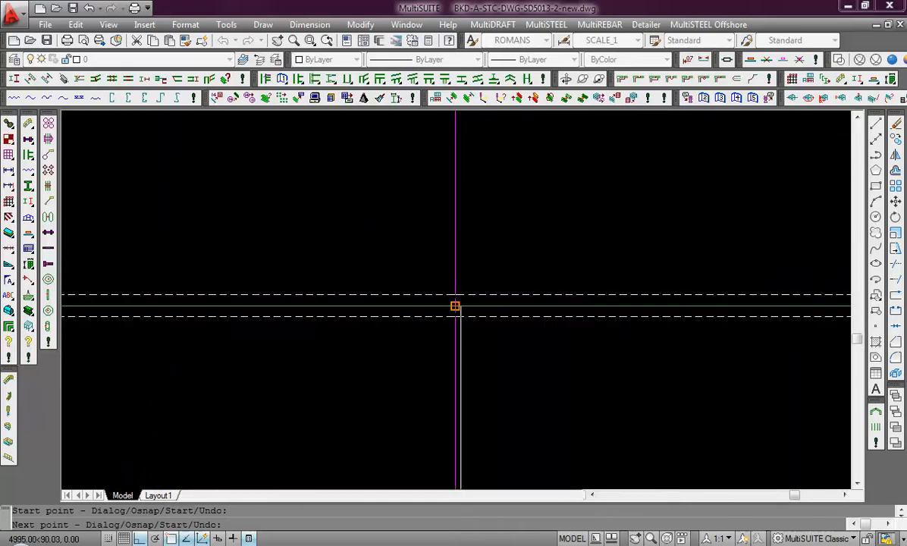
{"action": "scroll", "coordinate": [455, 306], "scroll_direction": "down", "scroll_amount": 12}
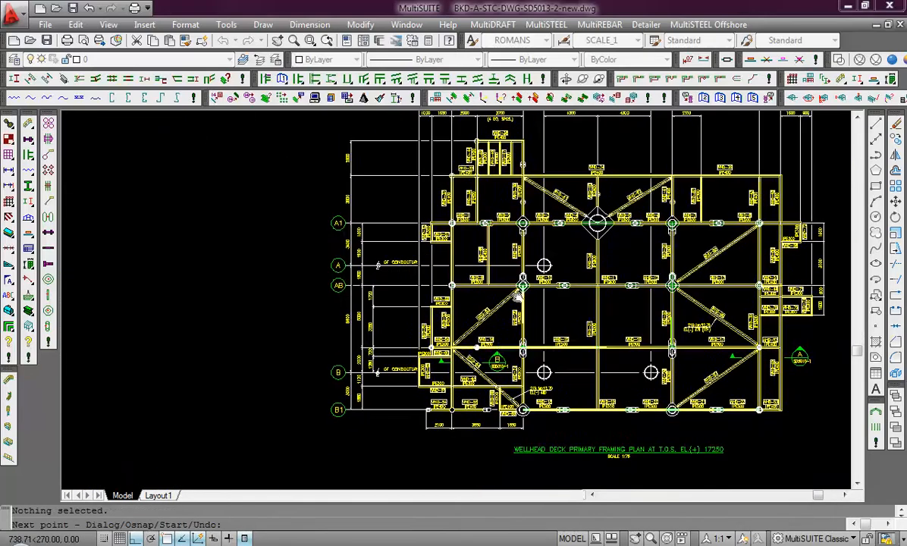
Draw a vertical IPE500 beam from the column between WHD-54 and WHD-55 up to the start of the WHD-14 centreline
{"action": "scroll", "coordinate": [464, 322], "scroll_direction": "up", "scroll_amount": 5}
{"action": "scroll", "coordinate": [440, 383], "scroll_direction": "up", "scroll_amount": 6}
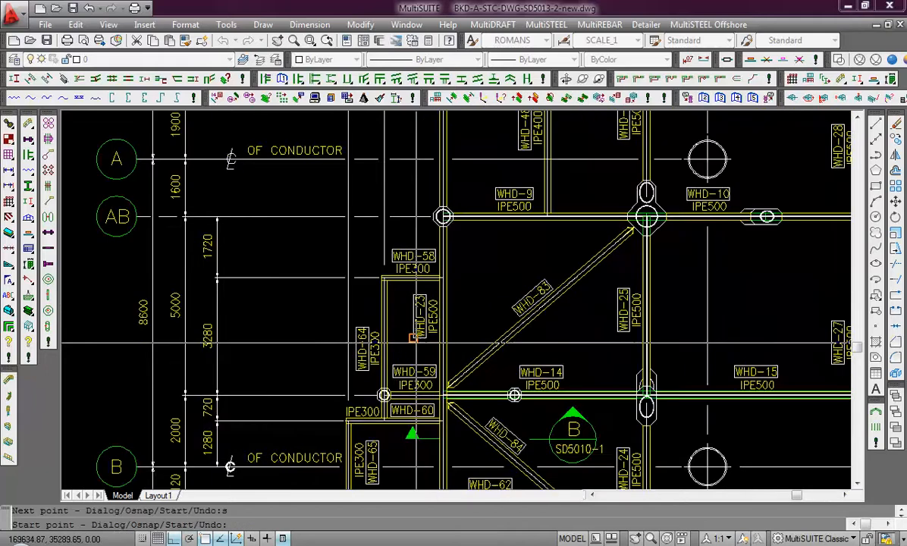
{"action": "scroll", "coordinate": [496, 205], "scroll_direction": "down", "scroll_amount": 1}
{"action": "middle_click_drag", "start_coordinate": [497, 268], "coordinate": [495, 98]}
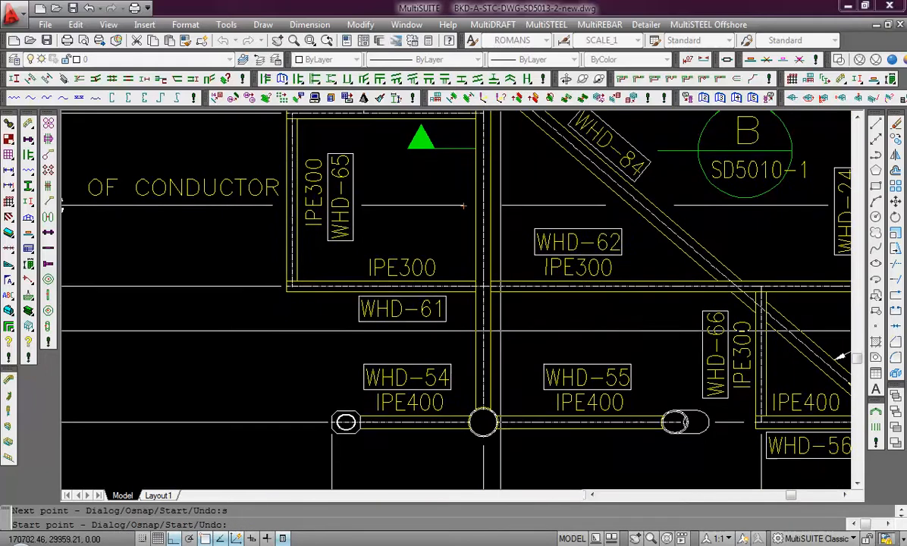
{"action": "middle_click_drag", "start_coordinate": [583, 328], "coordinate": [523, 260]}
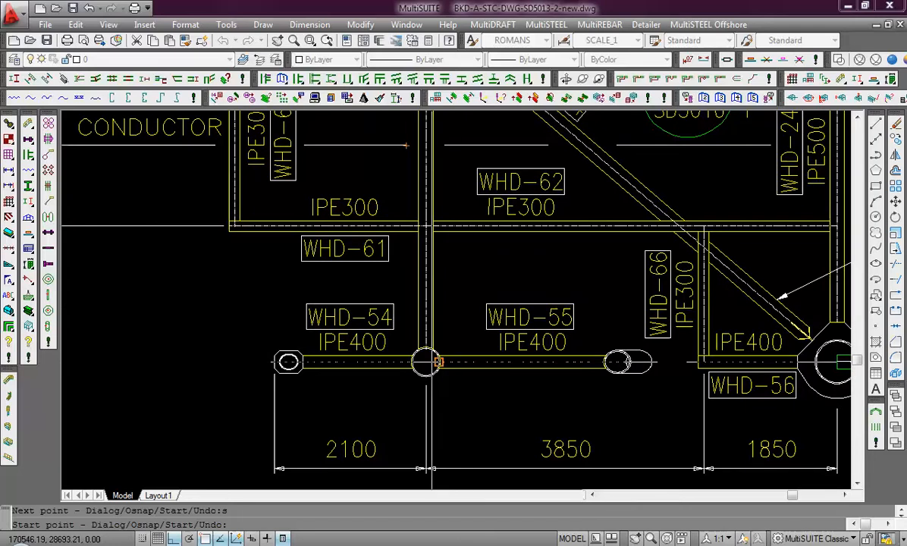
{"action": "scroll", "coordinate": [438, 362], "scroll_direction": "up", "scroll_amount": 3}
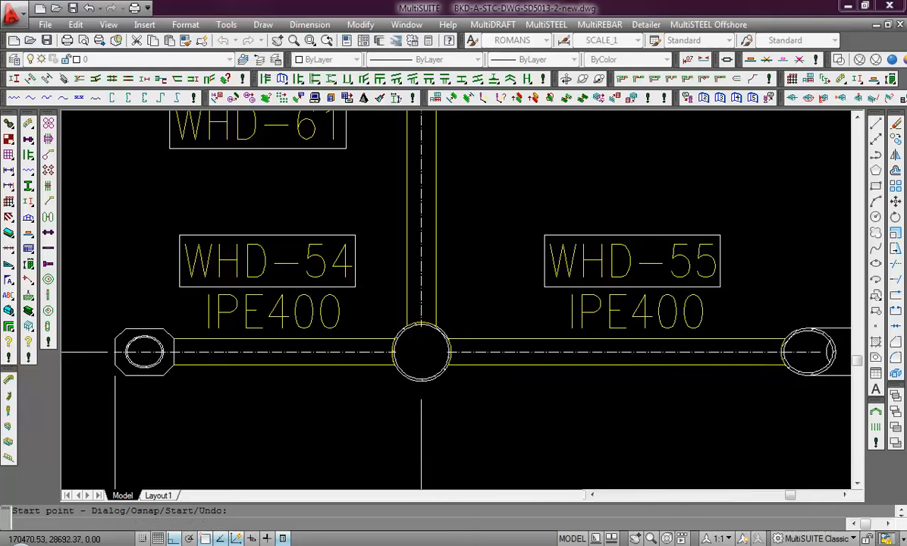
{"action": "scroll", "coordinate": [458, 309], "scroll_direction": "down", "scroll_amount": 5}
{"action": "scroll", "coordinate": [454, 318], "scroll_direction": "up", "scroll_amount": 5}
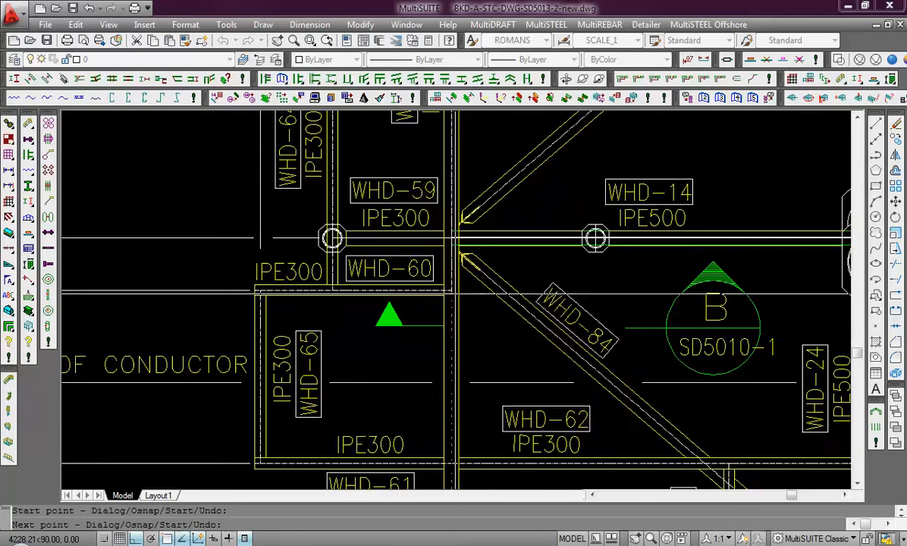
{"action": "scroll", "coordinate": [444, 288], "scroll_direction": "down", "scroll_amount": 2}
{"action": "scroll", "coordinate": [466, 375], "scroll_direction": "up", "scroll_amount": 6}
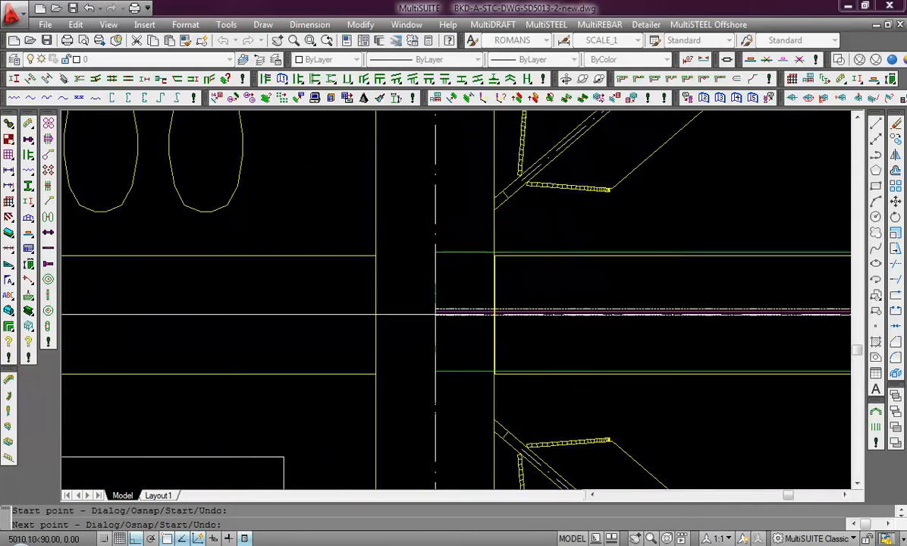
{"action": "scroll", "coordinate": [463, 291], "scroll_direction": "down", "scroll_amount": 4}
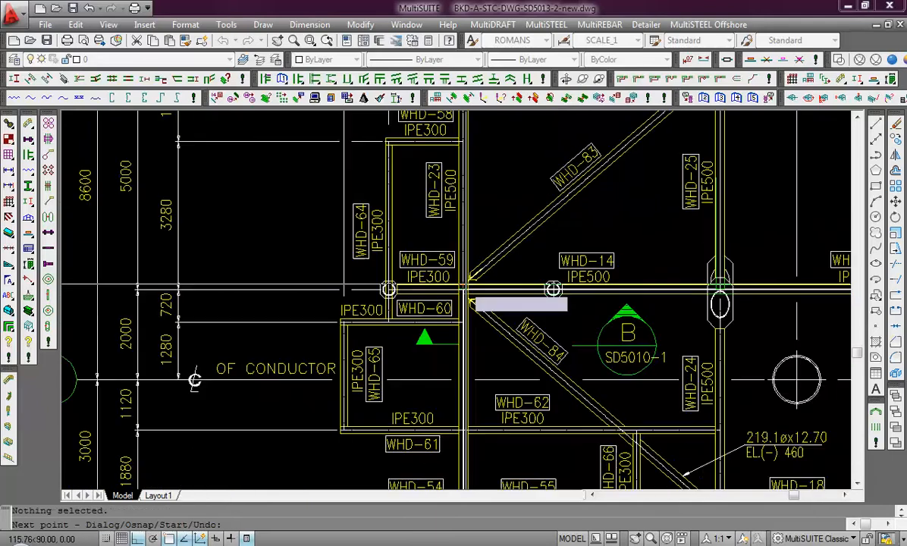
Continue the IPE500 beam along WHD-23 from the WHD-14 centreline up to the column at the start of WHD-9
{"action": "scroll", "coordinate": [481, 270], "scroll_direction": "up", "scroll_amount": 5}
{"action": "middle_click_drag", "start_coordinate": [480, 268], "coordinate": [486, 482]}
{"action": "scroll", "coordinate": [476, 323], "scroll_direction": "up", "scroll_amount": 8}
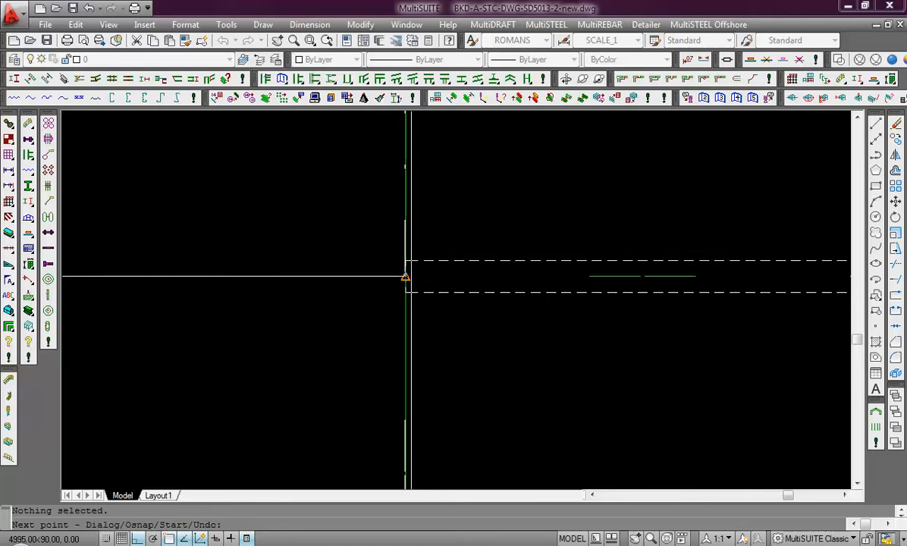
{"action": "scroll", "coordinate": [421, 277], "scroll_direction": "down", "scroll_amount": 6}
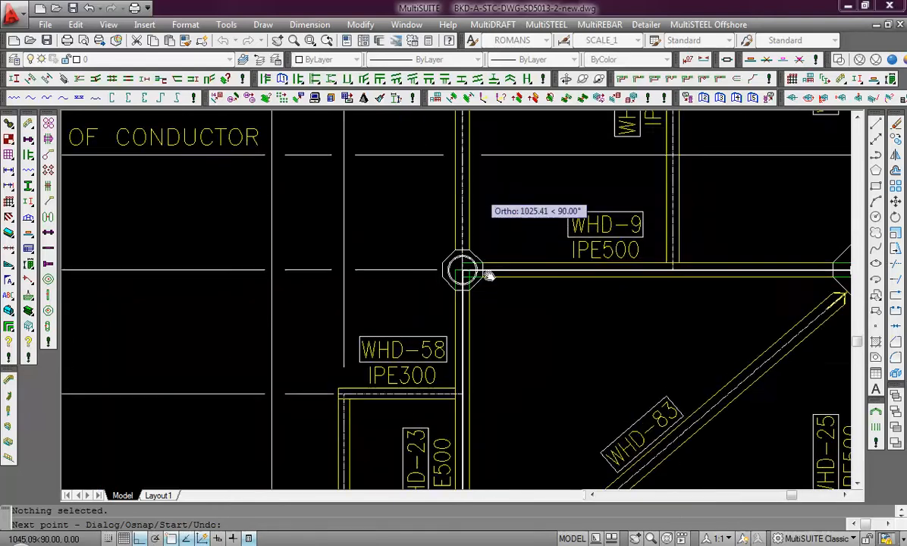
Extend the vertical IPE500 run from the column at WHD-9 up to the column between WHD-57 and WHD-1
{"action": "middle_click_drag", "start_coordinate": [486, 278], "coordinate": [505, 452]}
{"action": "middle_click_drag", "start_coordinate": [489, 236], "coordinate": [478, 299]}
{"action": "scroll", "coordinate": [465, 303], "scroll_direction": "up", "scroll_amount": 7}
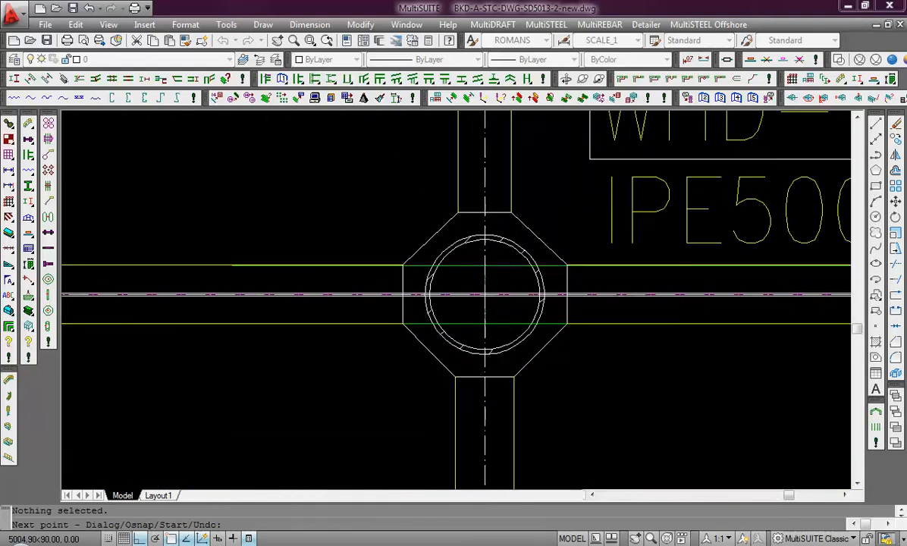
{"action": "scroll", "coordinate": [464, 308], "scroll_direction": "down", "scroll_amount": 7}
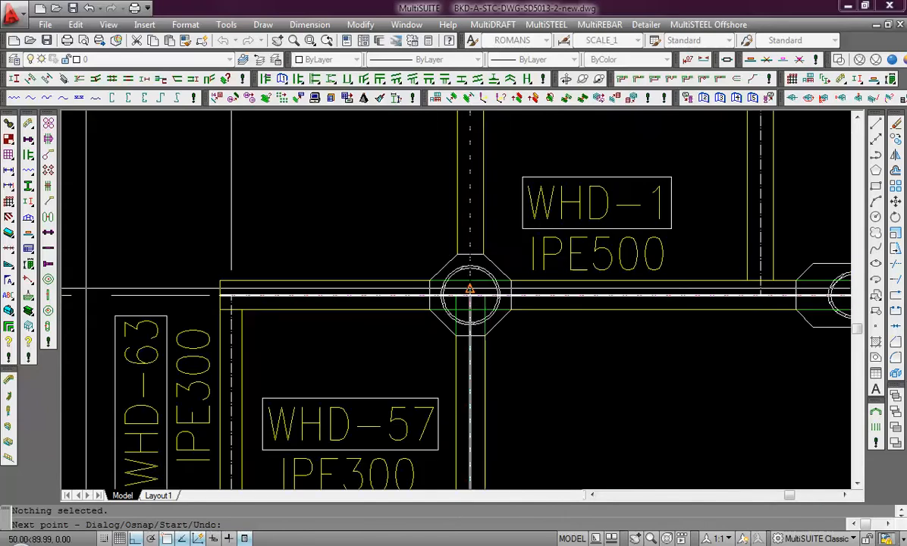
{"action": "middle_click_drag", "start_coordinate": [481, 260], "coordinate": [500, 476]}
Look over the framing plan for remaining IPE500 members and the IPE400 members still to draw
{"action": "scroll", "coordinate": [488, 265], "scroll_direction": "down", "scroll_amount": 4}
{"action": "middle_click_drag", "start_coordinate": [480, 231], "coordinate": [476, 113]}
{"action": "scroll", "coordinate": [478, 305], "scroll_direction": "up", "scroll_amount": 3}
{"action": "scroll", "coordinate": [584, 322], "scroll_direction": "down", "scroll_amount": 5}
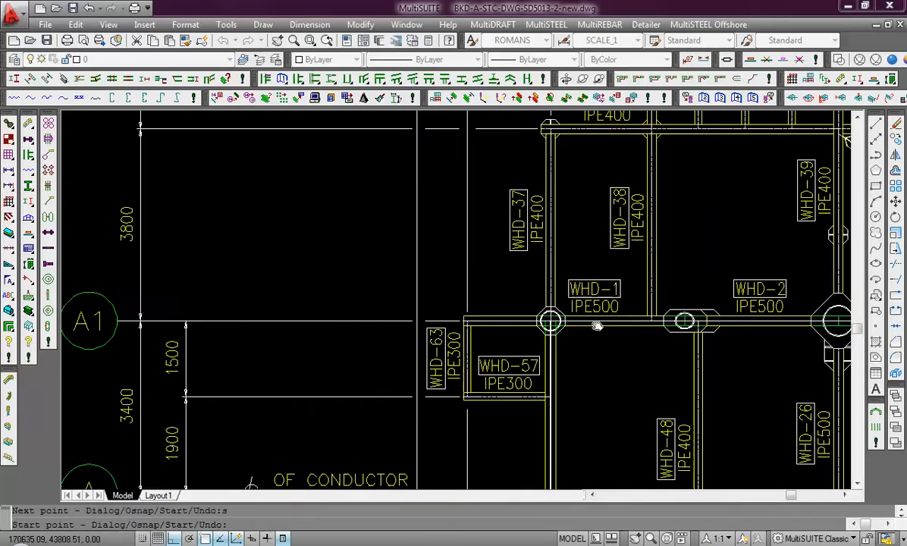
{"action": "scroll", "coordinate": [495, 367], "scroll_direction": "up", "scroll_amount": 1}
{"action": "middle_click_drag", "start_coordinate": [662, 295], "coordinate": [589, 370]}
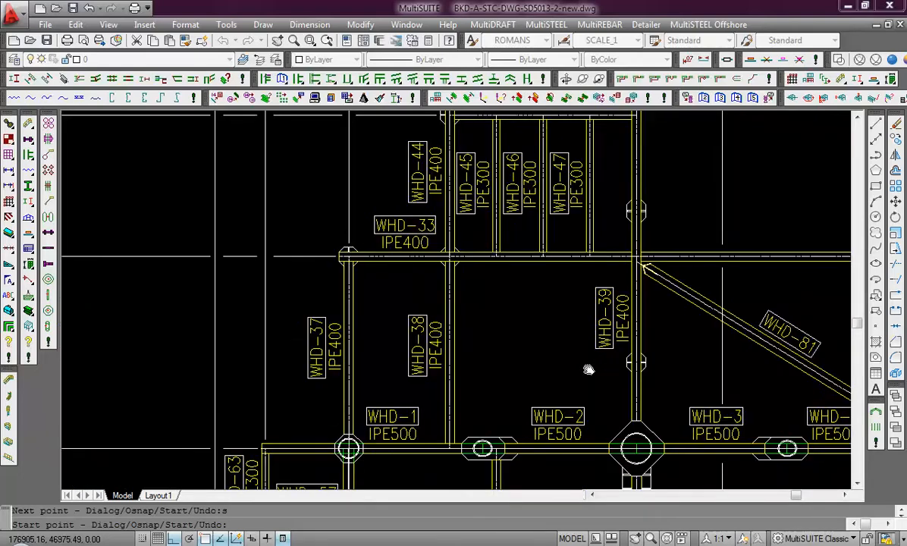
{"action": "middle_click_drag", "start_coordinate": [640, 254], "coordinate": [614, 330]}
{"action": "middle_click_drag", "start_coordinate": [628, 364], "coordinate": [531, 216]}
{"action": "scroll", "coordinate": [635, 364], "scroll_direction": "down", "scroll_amount": 2}
{"action": "middle_click_drag", "start_coordinate": [618, 357], "coordinate": [600, 350]}
{"action": "scroll", "coordinate": [600, 350], "scroll_direction": "up", "scroll_amount": 3}
{"action": "scroll", "coordinate": [504, 210], "scroll_direction": "down", "scroll_amount": 4}
{"action": "mouse_move", "coordinate": [503, 210]}
{"action": "middle_mouse_down"}
{"action": "mouse_move", "coordinate": [640, 261]}
{"action": "mouse_move", "coordinate": [430, 182]}
{"action": "middle_mouse_up"}
{"action": "scroll", "coordinate": [650, 289], "scroll_direction": "up", "scroll_amount": 4}
{"action": "mouse_move", "coordinate": [657, 309]}
{"action": "middle_mouse_down"}
{"action": "mouse_move", "coordinate": [627, 303]}
{"action": "mouse_move", "coordinate": [588, 271]}
{"action": "middle_mouse_up"}
{"action": "scroll", "coordinate": [555, 287], "scroll_direction": "down", "scroll_amount": 2}
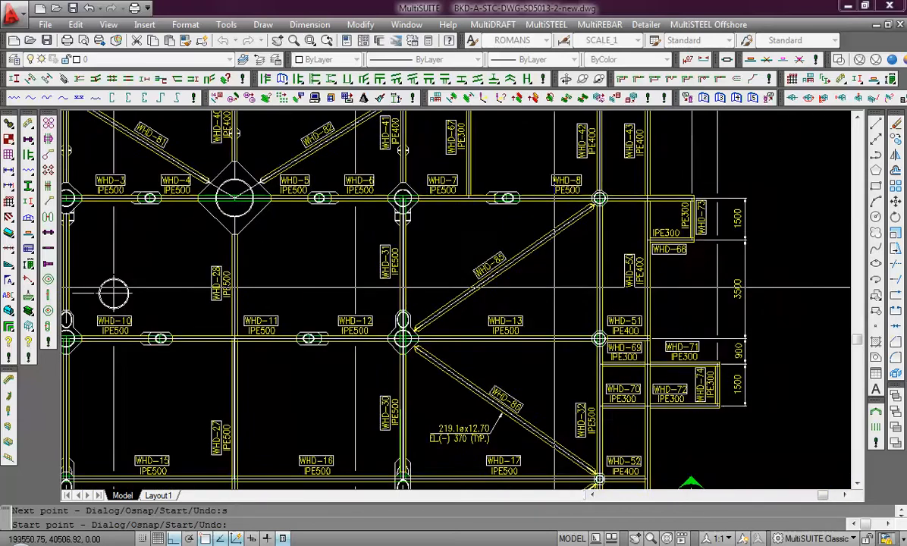
{"action": "scroll", "coordinate": [538, 341], "scroll_direction": "up", "scroll_amount": 3}
{"action": "scroll", "coordinate": [615, 385], "scroll_direction": "down", "scroll_amount": 2}
{"action": "middle_click_drag", "start_coordinate": [616, 385], "coordinate": [572, 223]}
{"action": "middle_click_drag", "start_coordinate": [584, 354], "coordinate": [581, 236]}
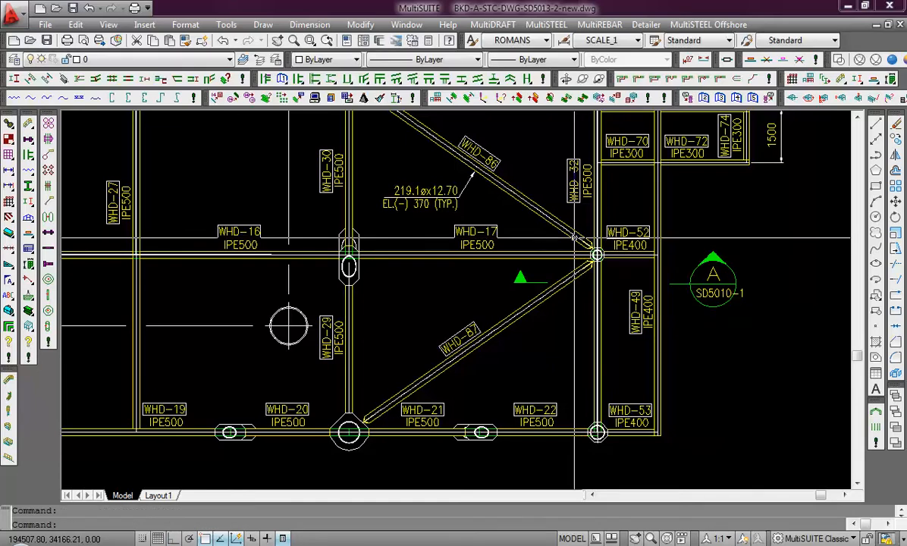
Set up the steel drawing for 2D IPE400 members with central justification and top view rotation in the BEAM group
{"action": "key", "text": "Return"}
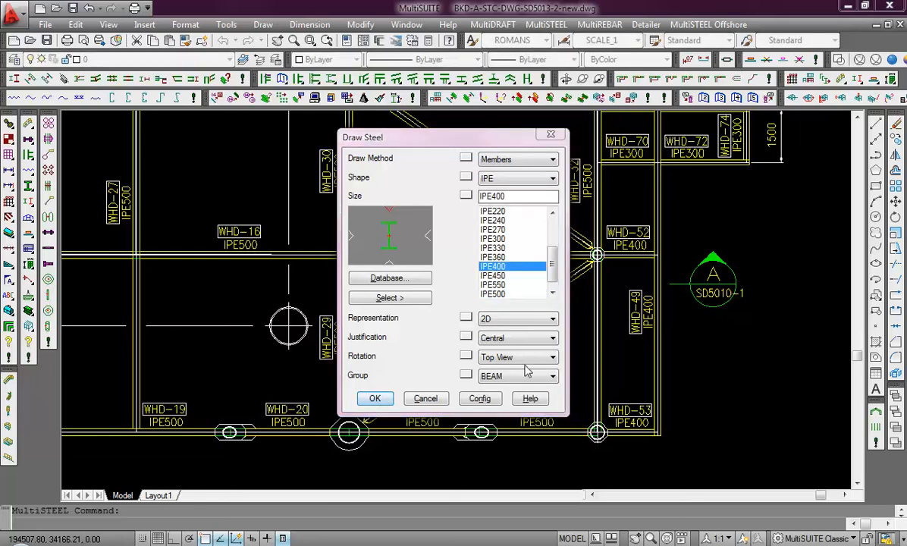
{"action": "key", "text": "Return"}
Draw an IPE400 beam along WHD-44 up to the upper end of its centreline beside WHD-36, ending that run
{"action": "middle_click_drag", "start_coordinate": [470, 364], "coordinate": [668, 306]}
{"action": "scroll", "coordinate": [675, 307], "scroll_direction": "down", "scroll_amount": 5}
{"action": "middle_click_drag", "start_coordinate": [701, 341], "coordinate": [538, 347]}
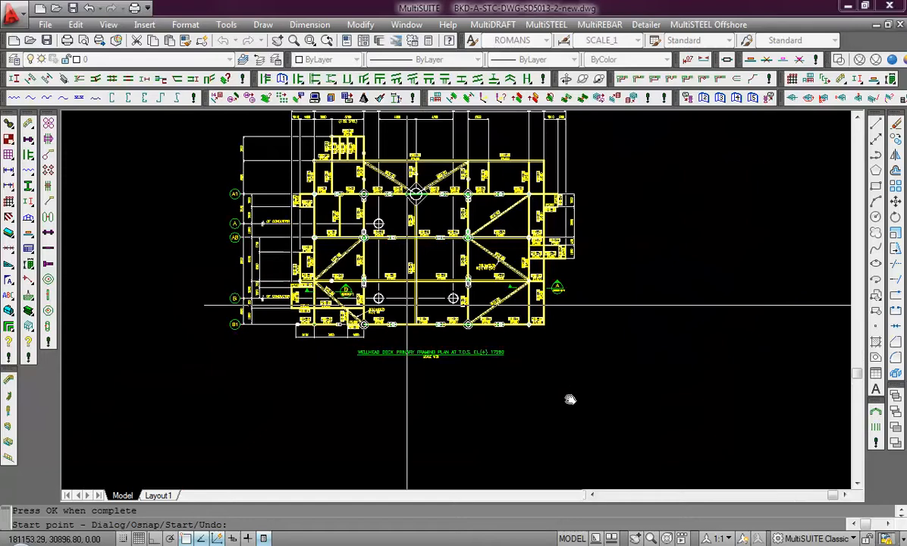
{"action": "middle_click_drag", "start_coordinate": [410, 307], "coordinate": [557, 391]}
{"action": "scroll", "coordinate": [461, 226], "scroll_direction": "up", "scroll_amount": 9}
{"action": "scroll", "coordinate": [559, 300], "scroll_direction": "up", "scroll_amount": 2}
{"action": "middle_click_drag", "start_coordinate": [559, 300], "coordinate": [482, 270]}
{"action": "scroll", "coordinate": [536, 404], "scroll_direction": "up", "scroll_amount": 8}
{"action": "left_click", "coordinate": [518, 381]}
{"action": "scroll", "coordinate": [518, 266], "scroll_direction": "down", "scroll_amount": 6}
{"action": "middle_click_drag", "start_coordinate": [519, 175], "coordinate": [509, 417]}
{"action": "scroll", "coordinate": [508, 417], "scroll_direction": "down", "scroll_amount": 2}
{"action": "middle_click_drag", "start_coordinate": [509, 231], "coordinate": [518, 426]}
{"action": "scroll", "coordinate": [518, 428], "scroll_direction": "down", "scroll_amount": 2}
{"action": "scroll", "coordinate": [520, 227], "scroll_direction": "up", "scroll_amount": 6}
{"action": "scroll", "coordinate": [521, 210], "scroll_direction": "down", "scroll_amount": 4}
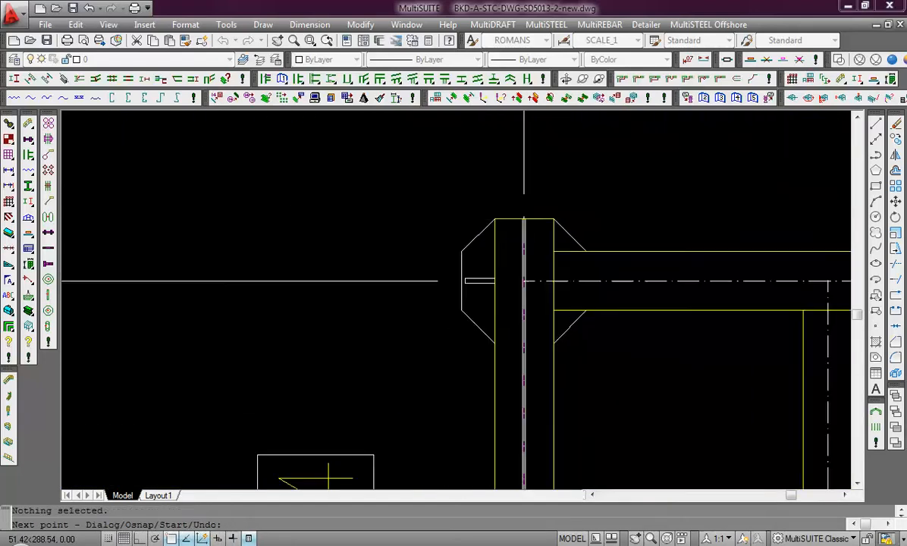
{"action": "type", "text": "s"}
{"action": "key", "text": "Return"}
Draw a horizontal IPE400 beam along WHD-36 with Ortho on, ending at the outer edge of the vertical beam above WHD-39
{"action": "scroll", "coordinate": [499, 189], "scroll_direction": "up", "scroll_amount": 5}
{"action": "scroll", "coordinate": [316, 284], "scroll_direction": "up", "scroll_amount": 3}
{"action": "scroll", "coordinate": [619, 272], "scroll_direction": "down", "scroll_amount": 4}
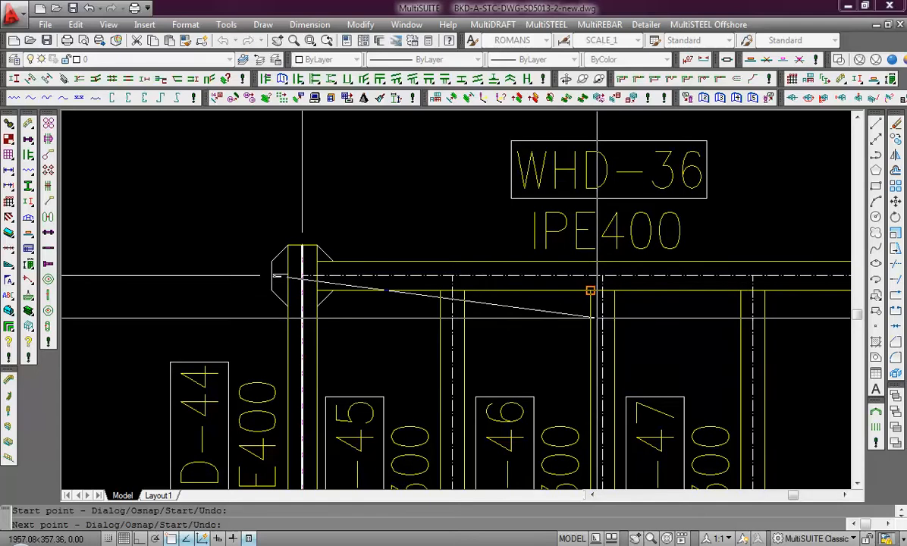
{"action": "key", "text": "F8"}
{"action": "middle_click_drag", "start_coordinate": [650, 294], "coordinate": [336, 283]}
{"action": "scroll", "coordinate": [644, 270], "scroll_direction": "up", "scroll_amount": 4}
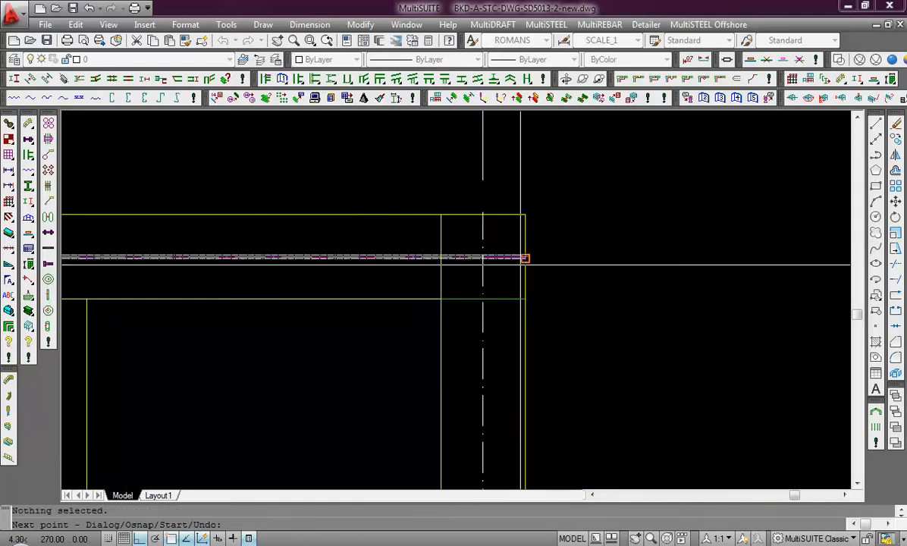
{"action": "scroll", "coordinate": [522, 263], "scroll_direction": "down", "scroll_amount": 2}
{"action": "type", "text": "s"}
{"action": "key", "text": "Return"}
Draw a vertical IPE400 beam along WHD-39 from WHD-36's outer edge to the IPE500 centreline between WHD-2 and WHD-3, ending the run
{"action": "scroll", "coordinate": [521, 271], "scroll_direction": "down", "scroll_amount": 4}
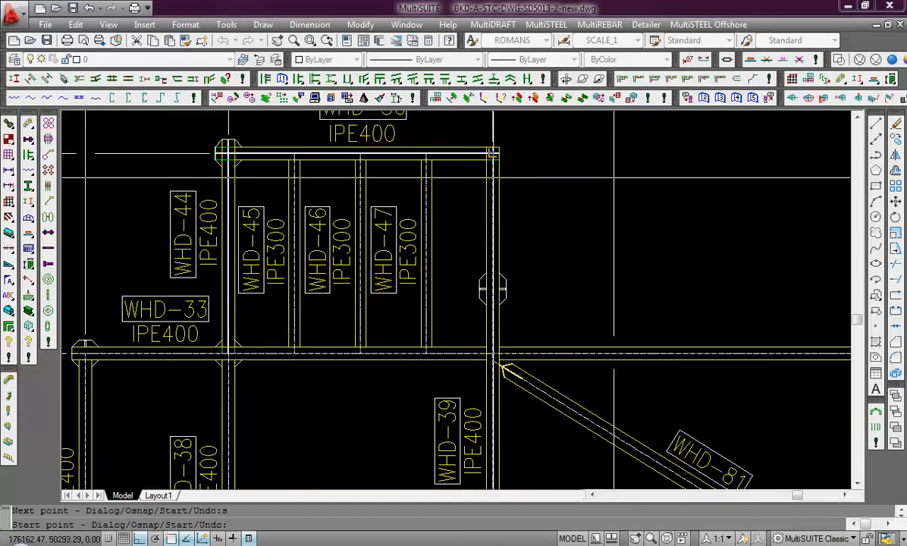
{"action": "scroll", "coordinate": [478, 218], "scroll_direction": "up", "scroll_amount": 5}
{"action": "scroll", "coordinate": [486, 253], "scroll_direction": "up", "scroll_amount": 5}
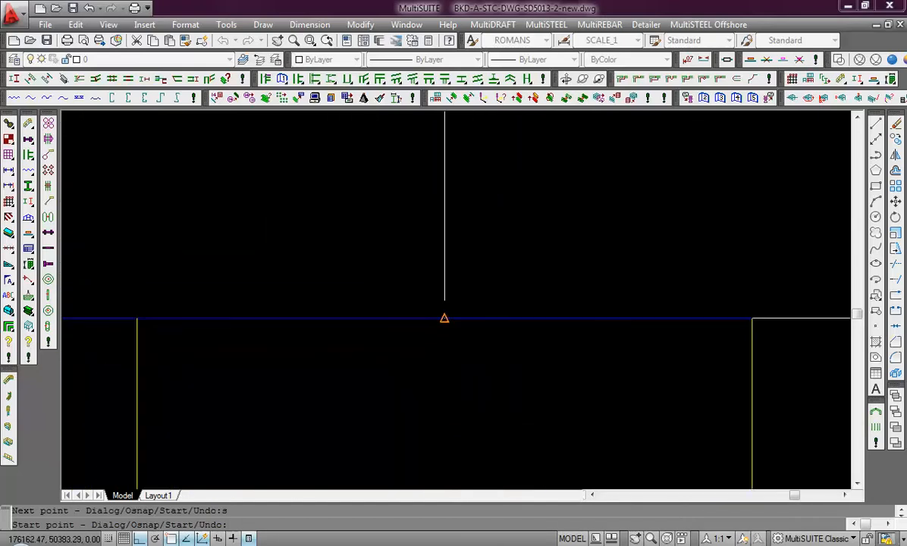
{"action": "left_click", "coordinate": [445, 317]}
{"action": "scroll", "coordinate": [520, 323], "scroll_direction": "down", "scroll_amount": 5}
{"action": "scroll", "coordinate": [531, 277], "scroll_direction": "down", "scroll_amount": 6}
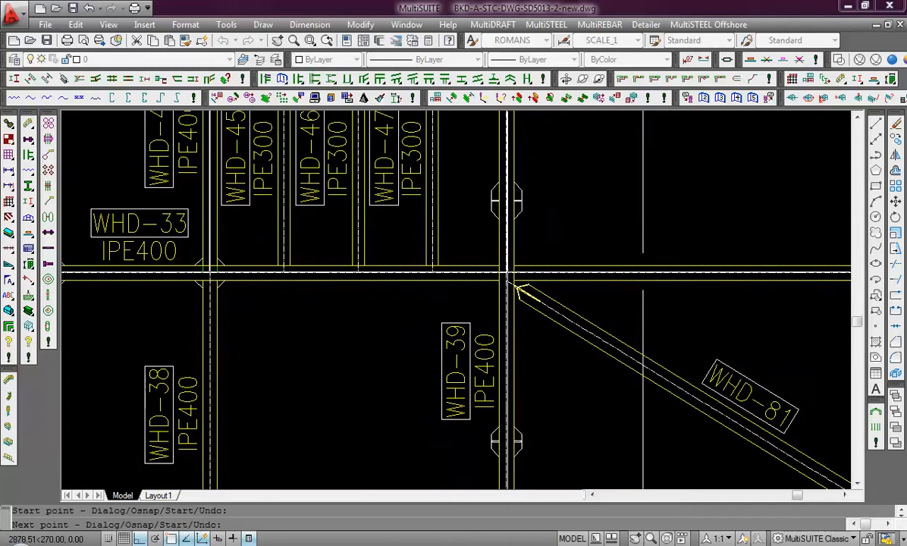
{"action": "middle_click_drag", "start_coordinate": [514, 359], "coordinate": [513, 133]}
{"action": "scroll", "coordinate": [516, 375], "scroll_direction": "up", "scroll_amount": 7}
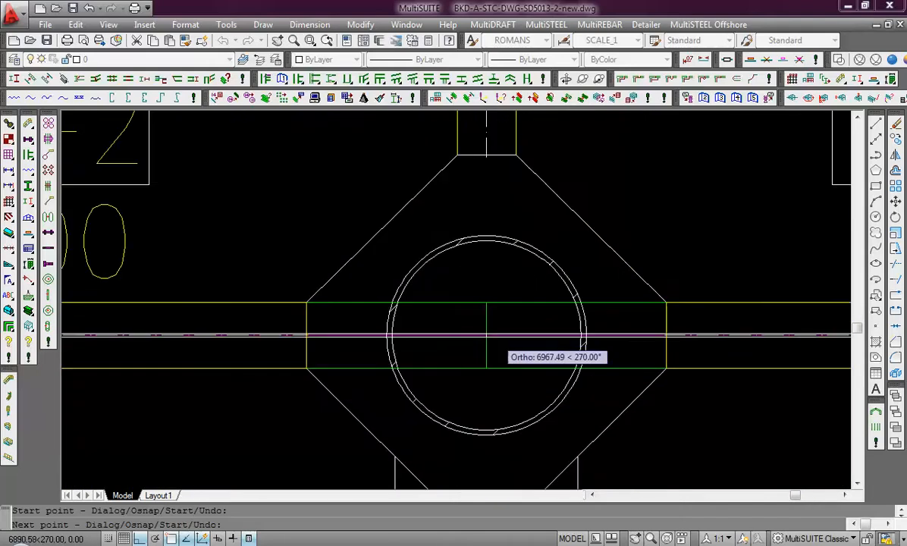
{"action": "scroll", "coordinate": [523, 379], "scroll_direction": "up", "scroll_amount": 4}
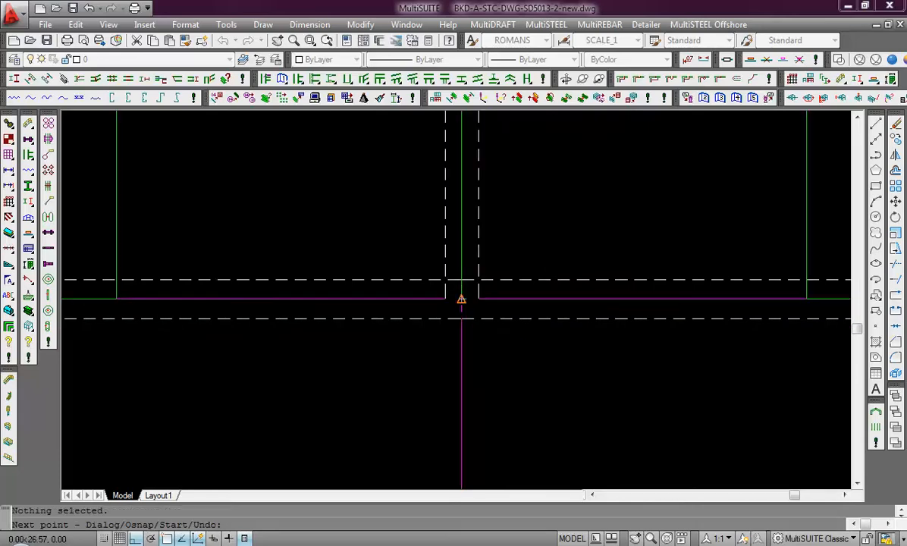
{"action": "type", "text": "s"}
{"action": "key", "text": "Return"}
Draw a vertical IPE400 beam along WHD-48 from the upper IPE500 row's centreline down to the WHD-9 centreline, ending the run
{"action": "scroll", "coordinate": [470, 303], "scroll_direction": "down", "scroll_amount": 5}
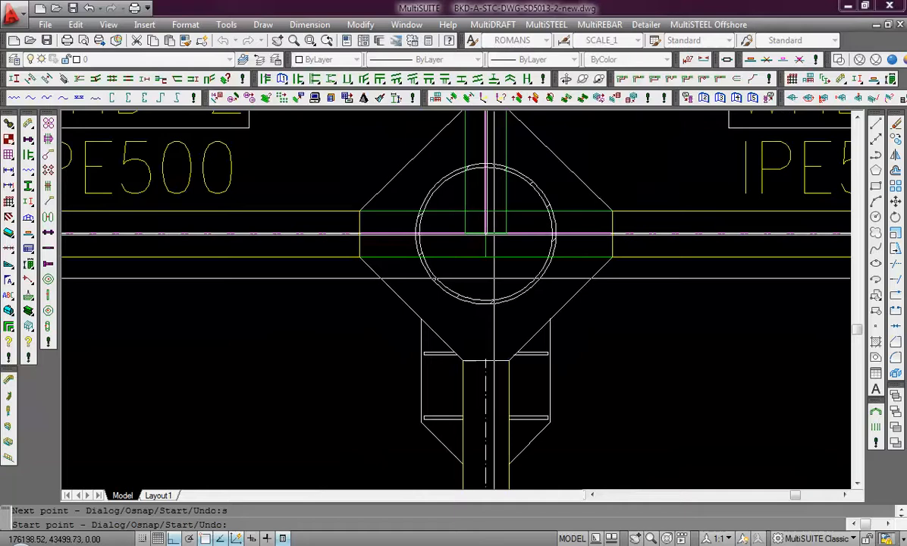
{"action": "scroll", "coordinate": [492, 278], "scroll_direction": "down", "scroll_amount": 6}
{"action": "scroll", "coordinate": [491, 301], "scroll_direction": "up", "scroll_amount": 2}
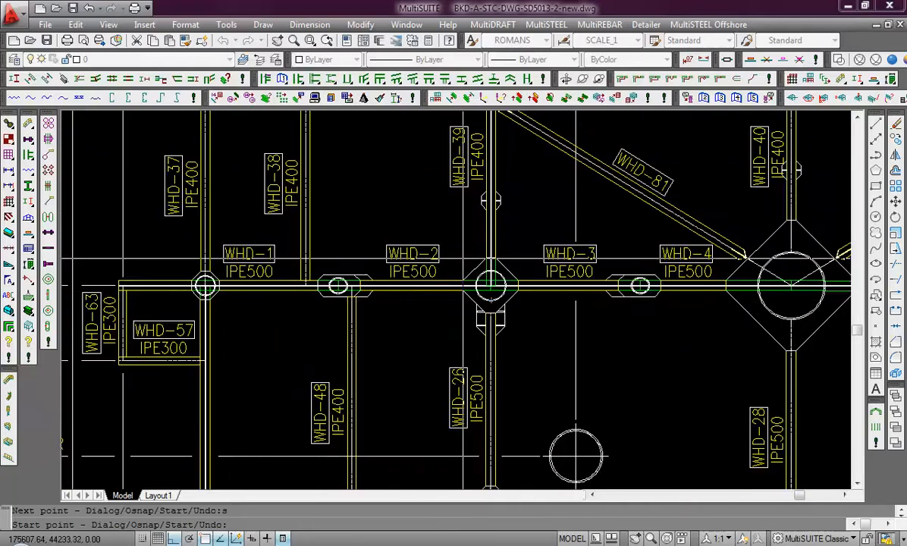
{"action": "scroll", "coordinate": [355, 295], "scroll_direction": "up", "scroll_amount": 6}
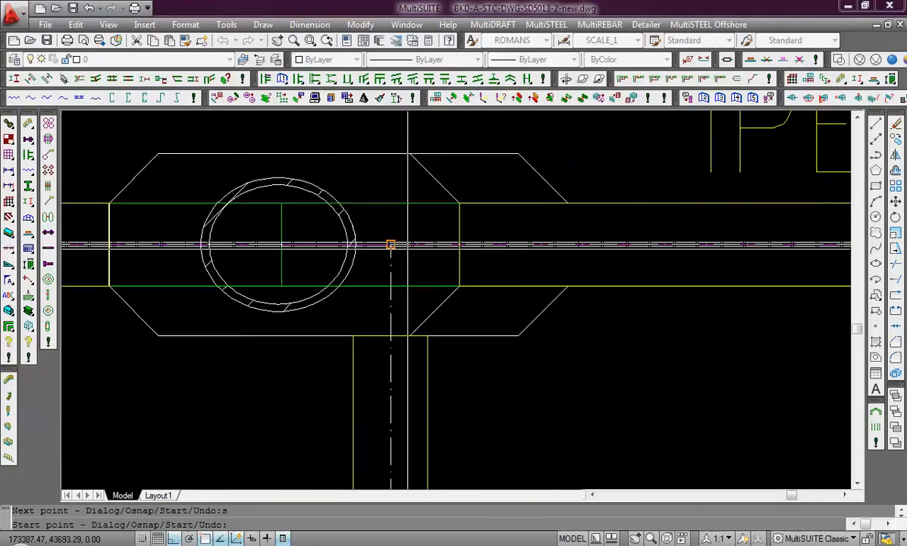
{"action": "left_click", "coordinate": [360, 243]}
{"action": "scroll", "coordinate": [394, 303], "scroll_direction": "down", "scroll_amount": 6}
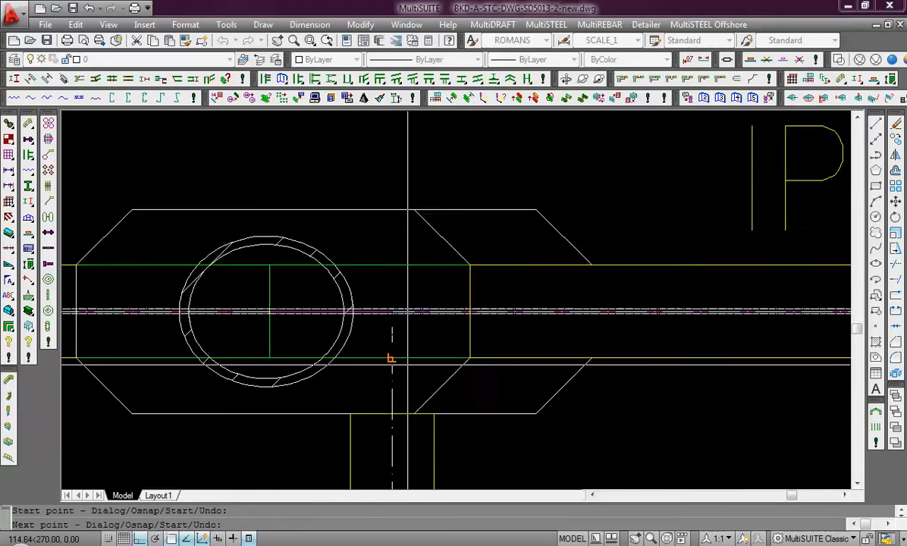
{"action": "middle_click_drag", "start_coordinate": [419, 226], "coordinate": [415, 95]}
{"action": "scroll", "coordinate": [404, 275], "scroll_direction": "down", "scroll_amount": 2}
{"action": "middle_click_drag", "start_coordinate": [405, 275], "coordinate": [405, 172]}
{"action": "scroll", "coordinate": [411, 300], "scroll_direction": "up", "scroll_amount": 8}
{"action": "scroll", "coordinate": [378, 302], "scroll_direction": "up", "scroll_amount": 4}
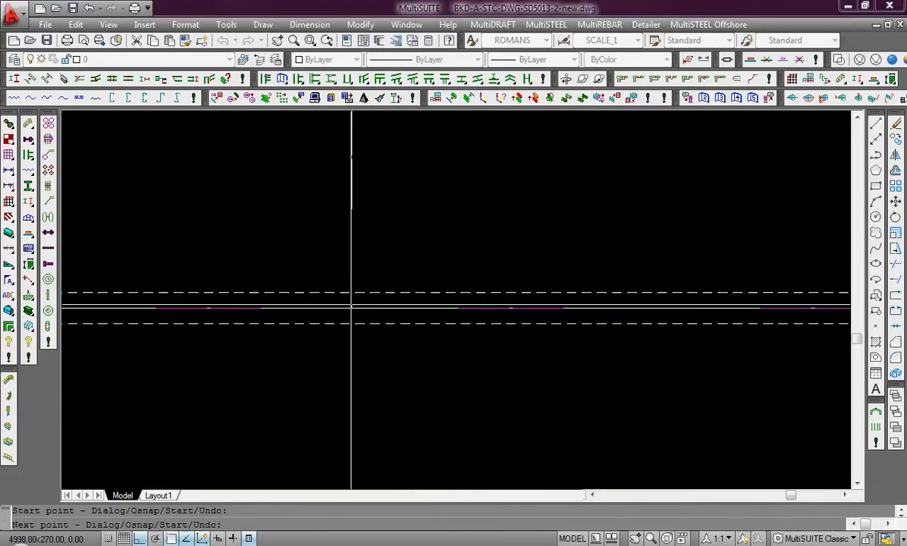
{"action": "scroll", "coordinate": [377, 303], "scroll_direction": "down", "scroll_amount": 8}
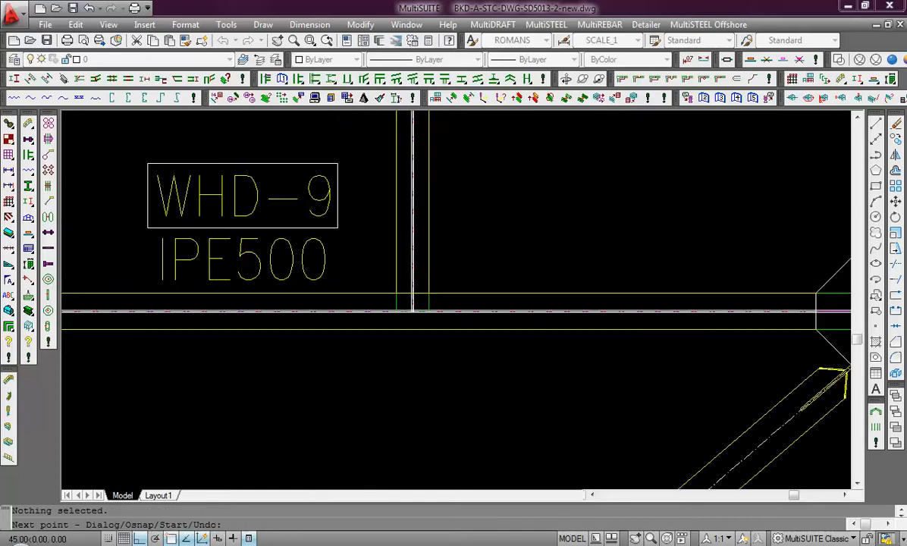
{"action": "middle_click_drag", "start_coordinate": [466, 338], "coordinate": [546, 438]}
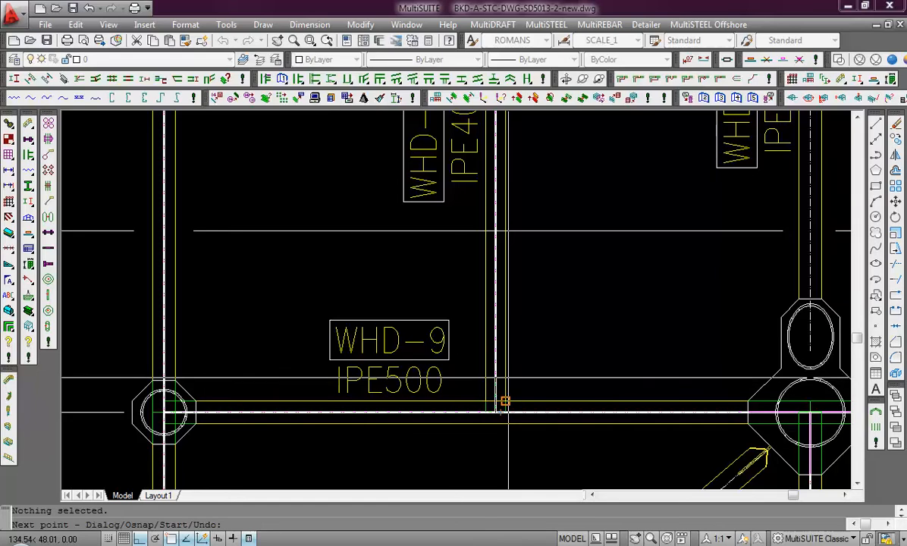
{"action": "scroll", "coordinate": [507, 367], "scroll_direction": "down", "scroll_amount": 5}
{"action": "middle_click_drag", "start_coordinate": [516, 368], "coordinate": [538, 323]}
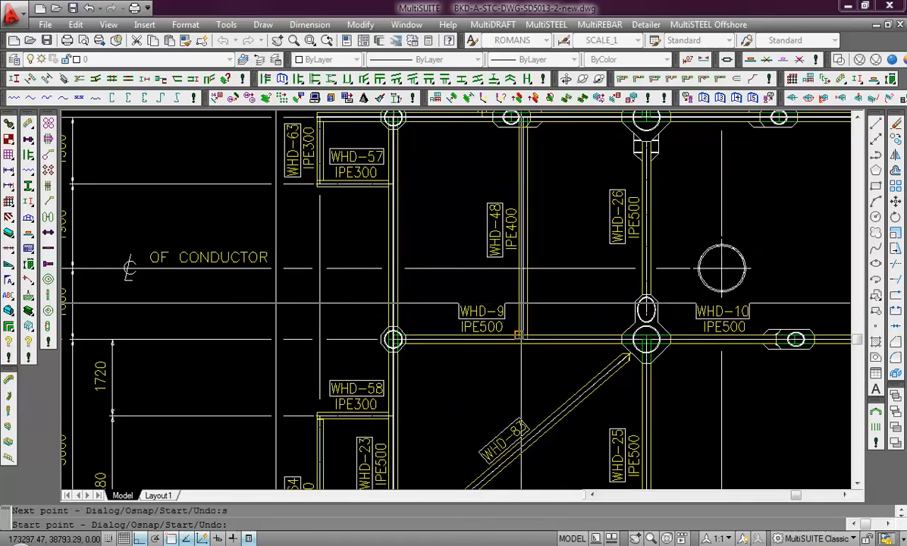
Look over the lower and eastern parts of the framing plan for IPE400 members still to draw
{"action": "mouse_move", "coordinate": [417, 233]}
{"action": "middle_mouse_down"}
{"action": "mouse_move", "coordinate": [429, 263]}
{"action": "mouse_move", "coordinate": [482, 311]}
{"action": "mouse_move", "coordinate": [434, 131]}
{"action": "middle_mouse_up"}
{"action": "scroll", "coordinate": [457, 247], "scroll_direction": "up", "scroll_amount": 3}
{"action": "scroll", "coordinate": [478, 273], "scroll_direction": "down", "scroll_amount": 2}
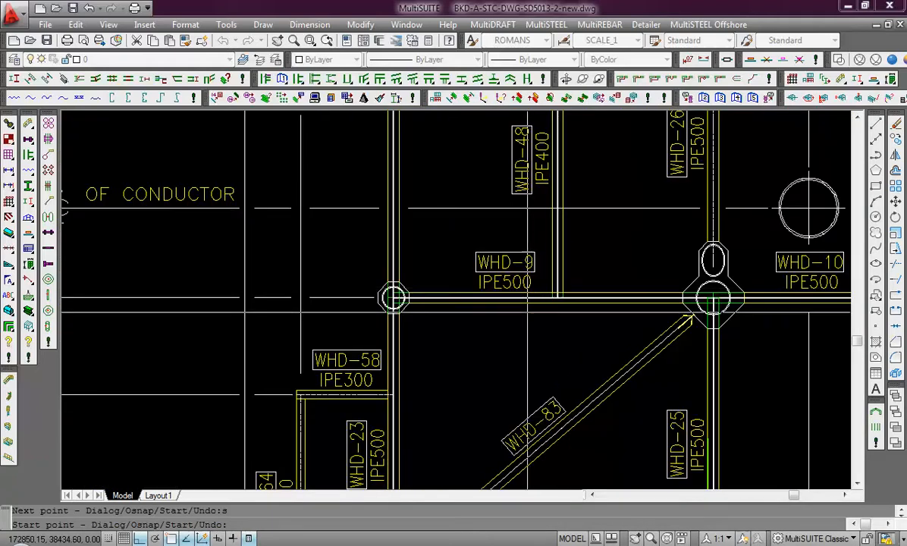
{"action": "middle_click_drag", "start_coordinate": [588, 303], "coordinate": [399, 261]}
{"action": "middle_click_drag", "start_coordinate": [401, 356], "coordinate": [436, 267]}
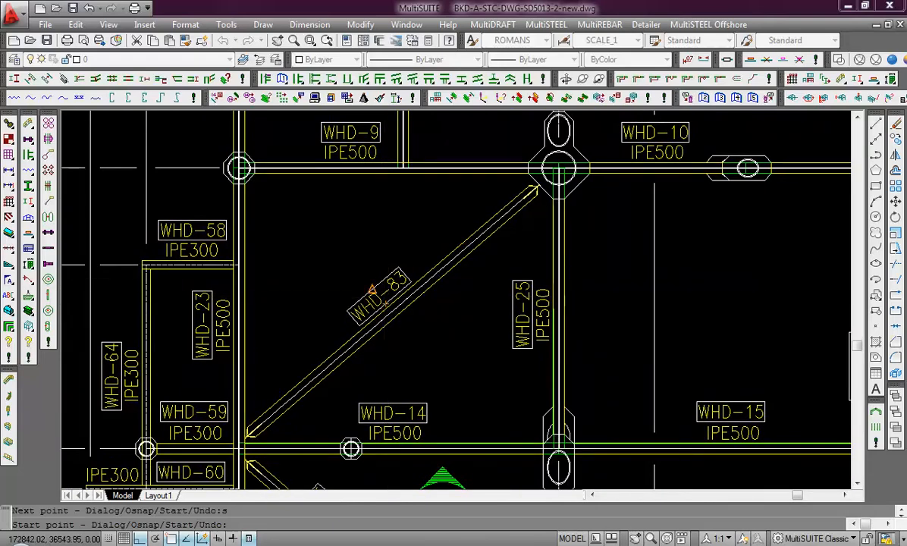
{"action": "mouse_move", "coordinate": [534, 316]}
{"action": "middle_mouse_down"}
{"action": "mouse_move", "coordinate": [415, 293]}
{"action": "mouse_move", "coordinate": [267, 290]}
{"action": "middle_mouse_up"}
{"action": "scroll", "coordinate": [435, 197], "scroll_direction": "down", "scroll_amount": 6}
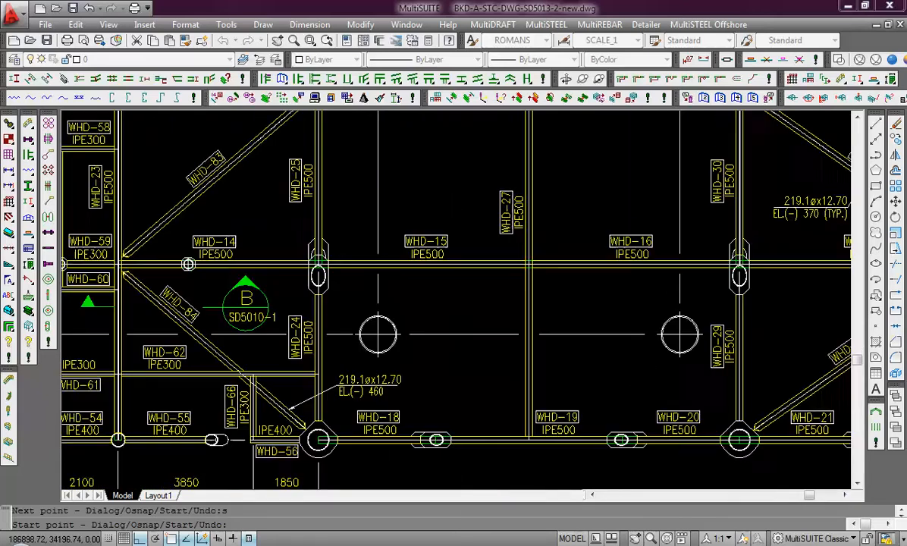
{"action": "scroll", "coordinate": [497, 267], "scroll_direction": "up", "scroll_amount": 7}
{"action": "middle_click_drag", "start_coordinate": [604, 286], "coordinate": [597, 399]}
{"action": "scroll", "coordinate": [689, 313], "scroll_direction": "down", "scroll_amount": 2}
{"action": "middle_click_drag", "start_coordinate": [689, 313], "coordinate": [490, 338]}
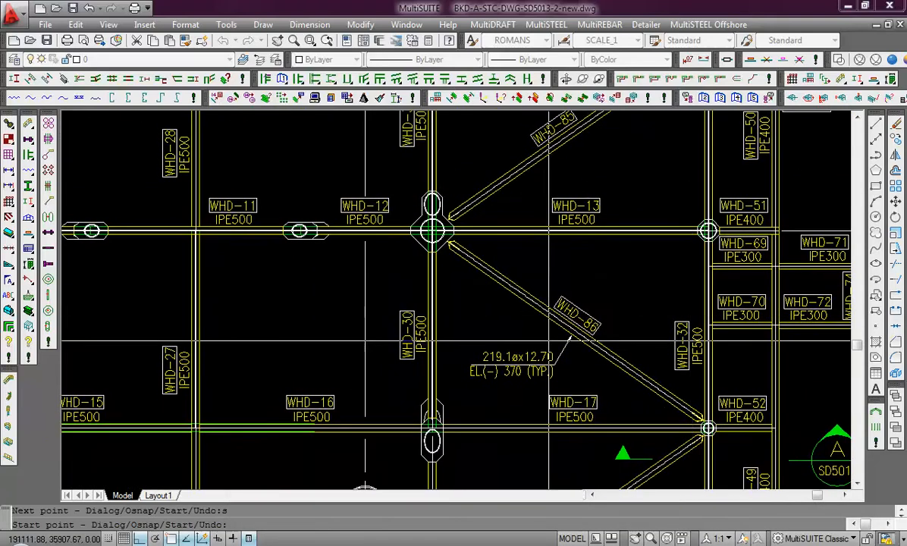
{"action": "middle_click_drag", "start_coordinate": [634, 257], "coordinate": [577, 421]}
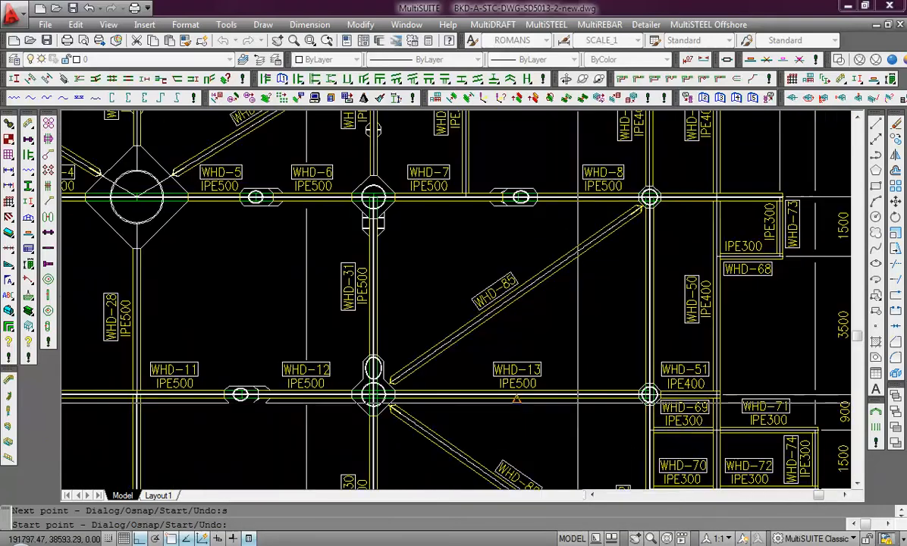
{"action": "mouse_move", "coordinate": [652, 294]}
{"action": "middle_mouse_down"}
{"action": "mouse_move", "coordinate": [599, 313]}
{"action": "mouse_move", "coordinate": [625, 374]}
{"action": "middle_mouse_up"}
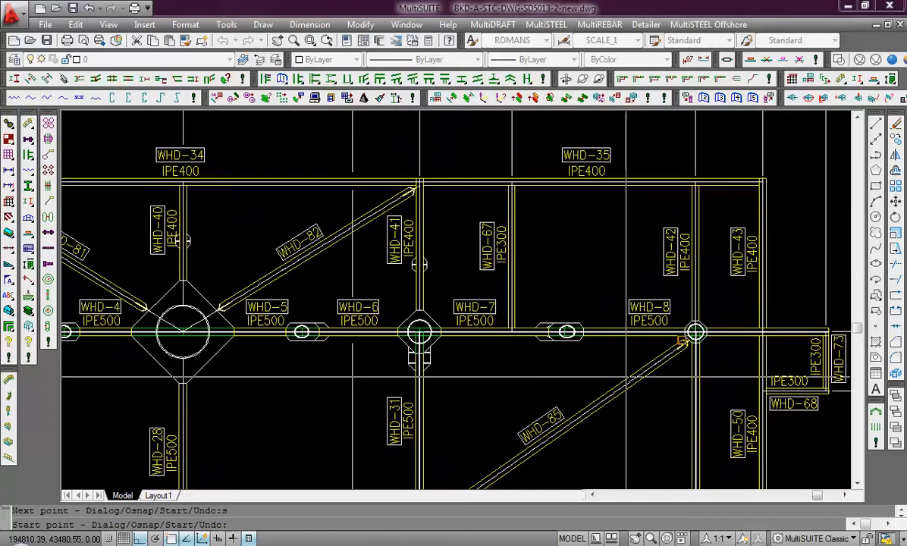
Draw a vertical IPE400 beam along WHD-41 from the IPE500 centreline between WHD-6 and WHD-7 to the outer edge of WHD-34/WHD-35
{"action": "scroll", "coordinate": [453, 357], "scroll_direction": "up", "scroll_amount": 5}
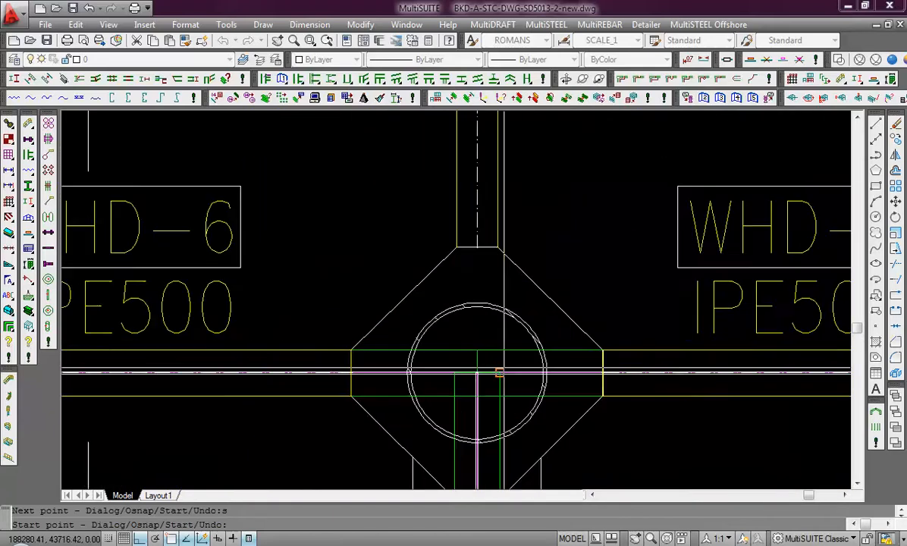
{"action": "scroll", "coordinate": [453, 358], "scroll_direction": "up", "scroll_amount": 3}
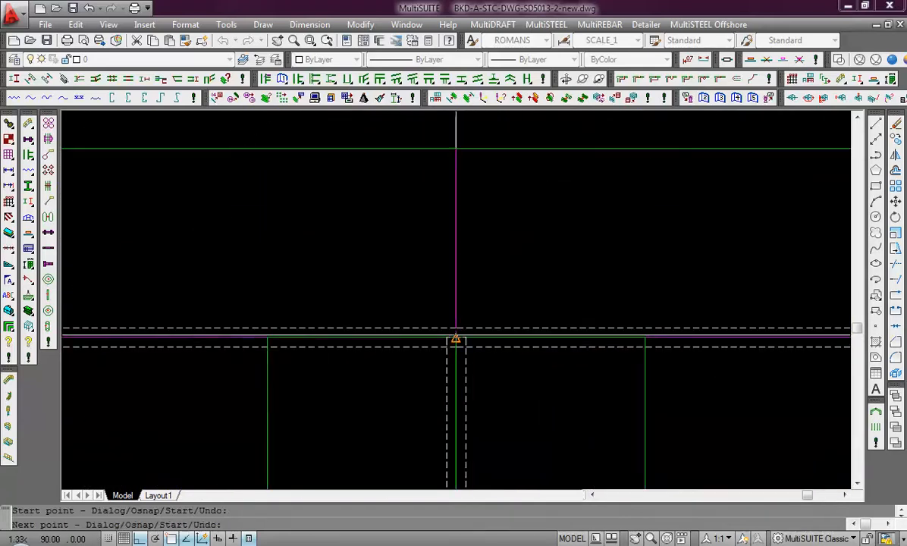
{"action": "scroll", "coordinate": [489, 276], "scroll_direction": "down", "scroll_amount": 9}
{"action": "middle_click_drag", "start_coordinate": [510, 272], "coordinate": [518, 421]}
{"action": "scroll", "coordinate": [493, 321], "scroll_direction": "up", "scroll_amount": 2}
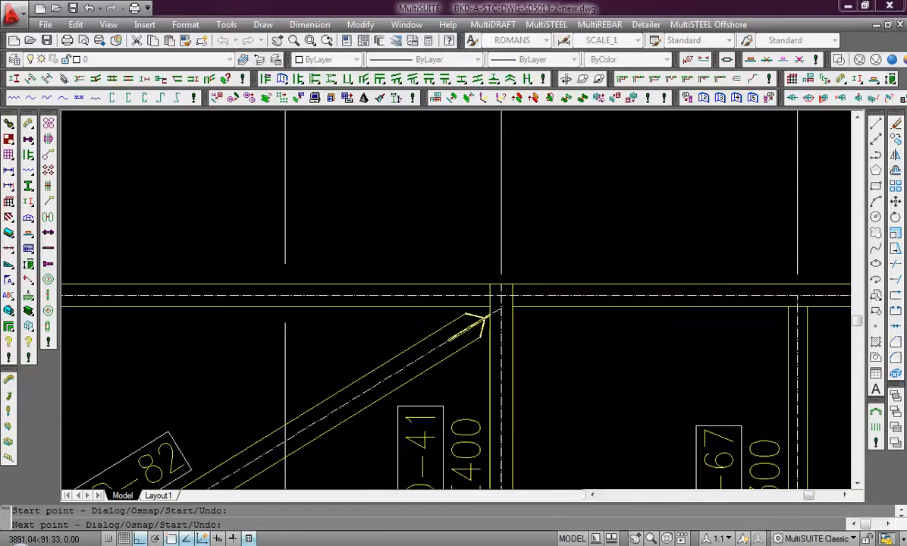
{"action": "scroll", "coordinate": [499, 302], "scroll_direction": "up", "scroll_amount": 3}
{"action": "left_click", "coordinate": [519, 221]}
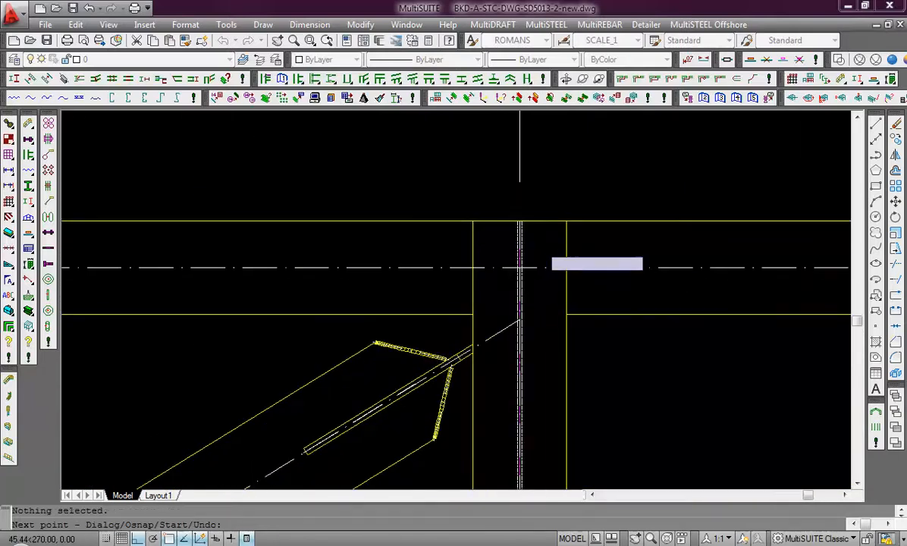
Draw a vertical IPE400 beam along WHD-40 from the large column's centre between WHD-4 and WHD-5 to WHD-34's outer edge, ending the run
{"action": "scroll", "coordinate": [537, 289], "scroll_direction": "down", "scroll_amount": 4}
{"action": "scroll", "coordinate": [534, 310], "scroll_direction": "down", "scroll_amount": 5}
{"action": "scroll", "coordinate": [582, 301], "scroll_direction": "up", "scroll_amount": 4}
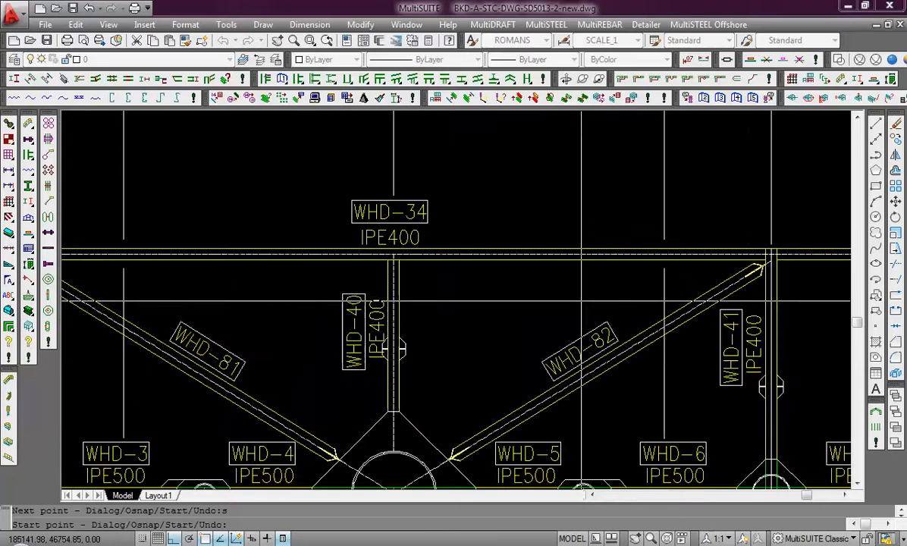
{"action": "scroll", "coordinate": [482, 237], "scroll_direction": "up", "scroll_amount": 10}
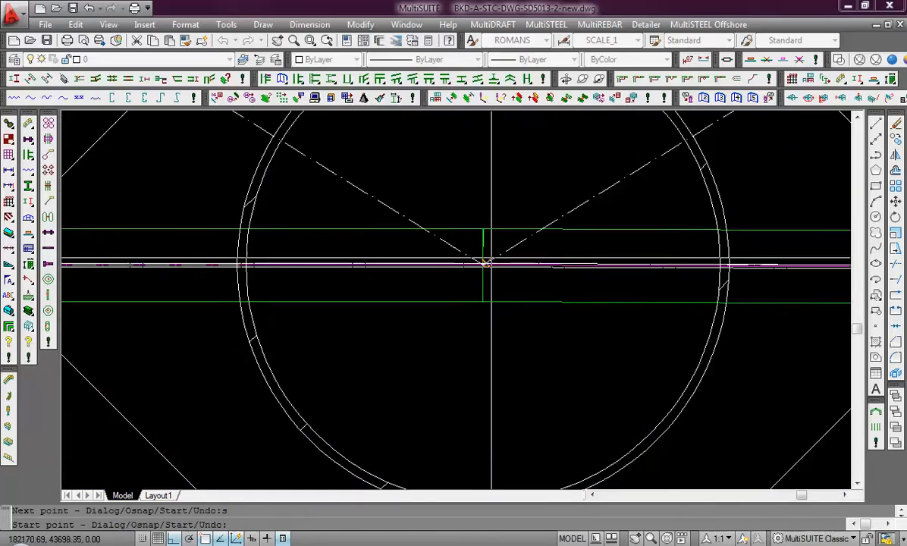
{"action": "scroll", "coordinate": [486, 235], "scroll_direction": "up", "scroll_amount": 4}
{"action": "left_click", "coordinate": [457, 226]}
{"action": "scroll", "coordinate": [458, 226], "scroll_direction": "down", "scroll_amount": 6}
{"action": "scroll", "coordinate": [521, 372], "scroll_direction": "up", "scroll_amount": 4}
{"action": "scroll", "coordinate": [526, 356], "scroll_direction": "down", "scroll_amount": 5}
{"action": "scroll", "coordinate": [454, 262], "scroll_direction": "up", "scroll_amount": 8}
{"action": "scroll", "coordinate": [508, 418], "scroll_direction": "up", "scroll_amount": 2}
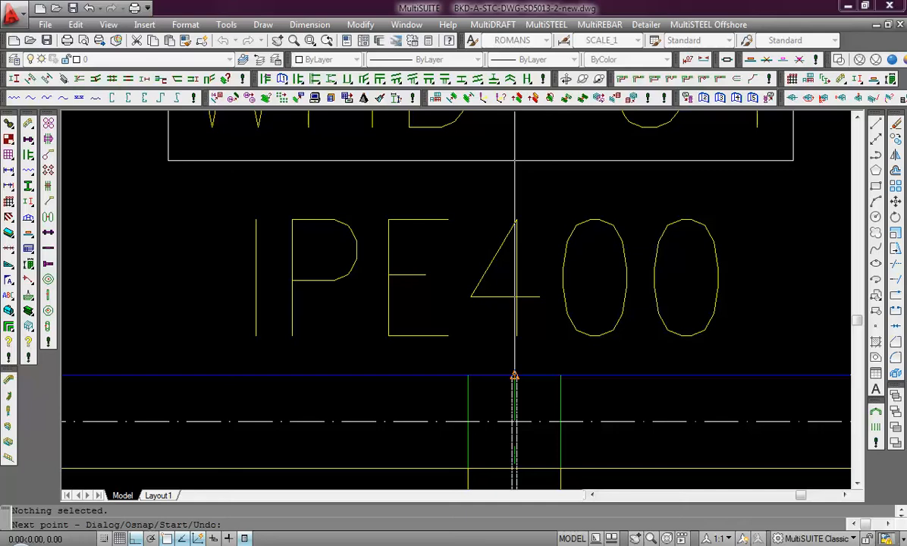
{"action": "type", "text": "s"}
{"action": "key", "text": "Return"}
Draw a vertical IPE400 beam along WHD-38 from the WHD-1 row's centreline up to the WHD-33 centreline below WHD-44, ending the run
{"action": "scroll", "coordinate": [514, 375], "scroll_direction": "down", "scroll_amount": 5}
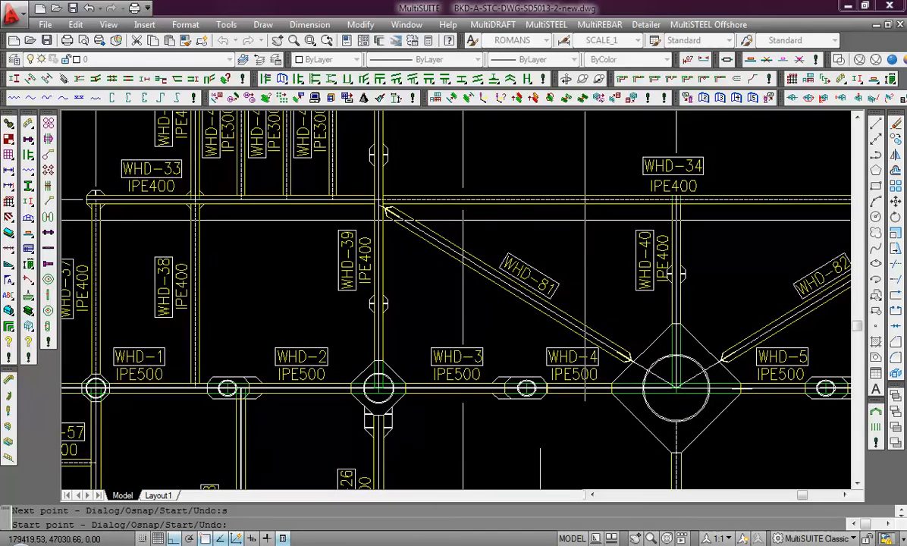
{"action": "scroll", "coordinate": [441, 288], "scroll_direction": "down", "scroll_amount": 1}
{"action": "scroll", "coordinate": [455, 288], "scroll_direction": "up", "scroll_amount": 7}
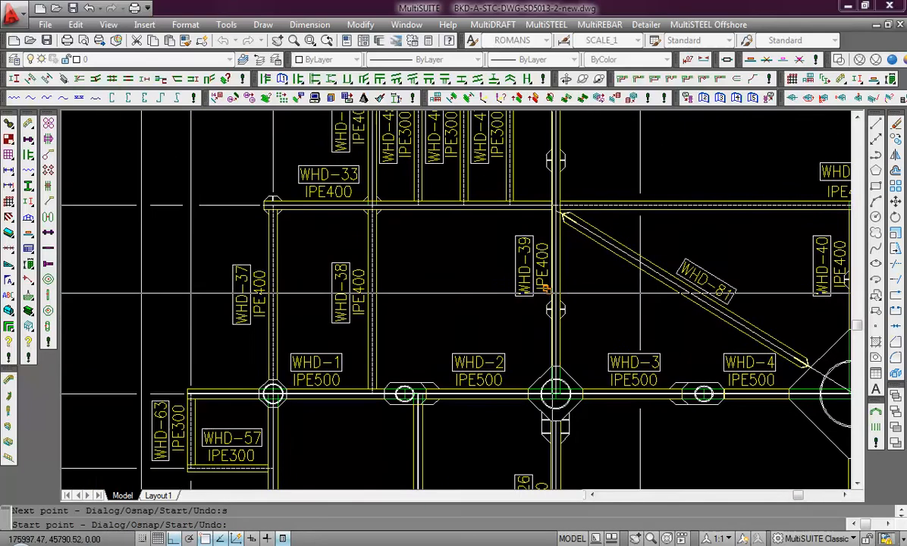
{"action": "scroll", "coordinate": [299, 379], "scroll_direction": "up", "scroll_amount": 3}
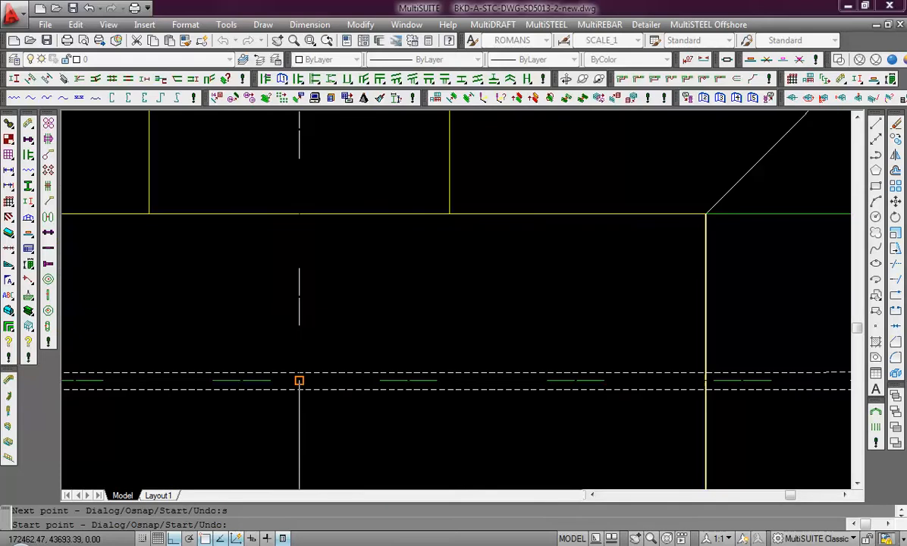
{"action": "left_click", "coordinate": [294, 381]}
{"action": "scroll", "coordinate": [345, 307], "scroll_direction": "down", "scroll_amount": 6}
{"action": "middle_click_drag", "start_coordinate": [372, 191], "coordinate": [409, 462]}
{"action": "scroll", "coordinate": [412, 421], "scroll_direction": "down", "scroll_amount": 2}
{"action": "middle_click_drag", "start_coordinate": [415, 167], "coordinate": [423, 478]}
{"action": "middle_click_drag", "start_coordinate": [413, 202], "coordinate": [422, 447]}
{"action": "scroll", "coordinate": [417, 329], "scroll_direction": "up", "scroll_amount": 3}
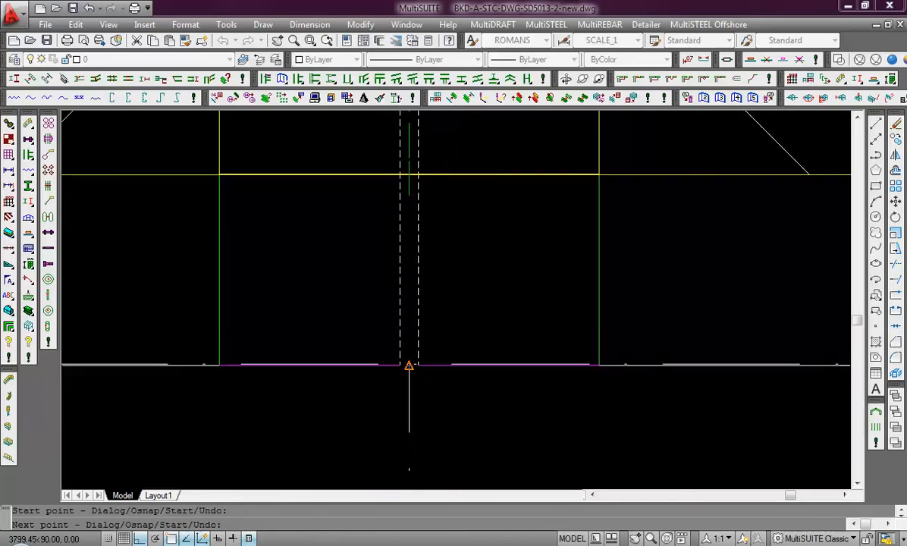
{"action": "scroll", "coordinate": [410, 365], "scroll_direction": "down", "scroll_amount": 5}
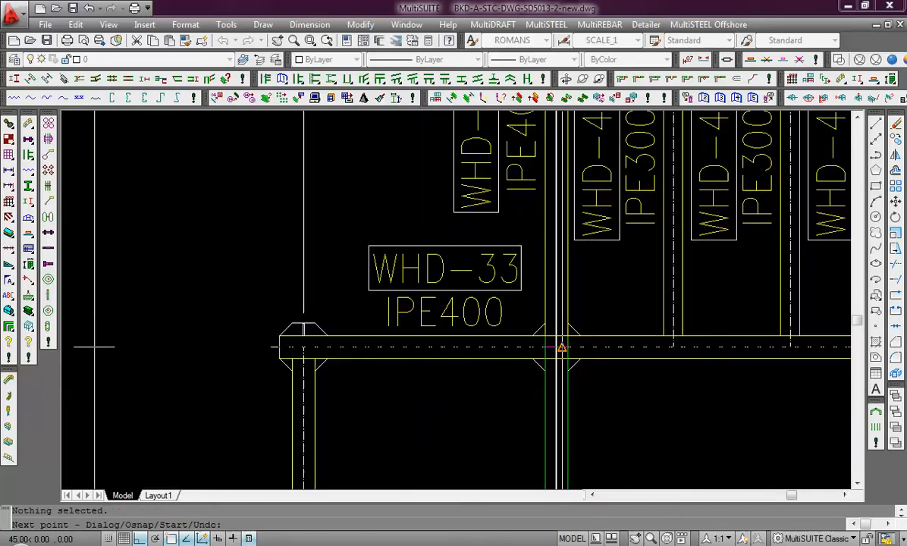
{"action": "middle_click_drag", "start_coordinate": [561, 347], "coordinate": [366, 454]}
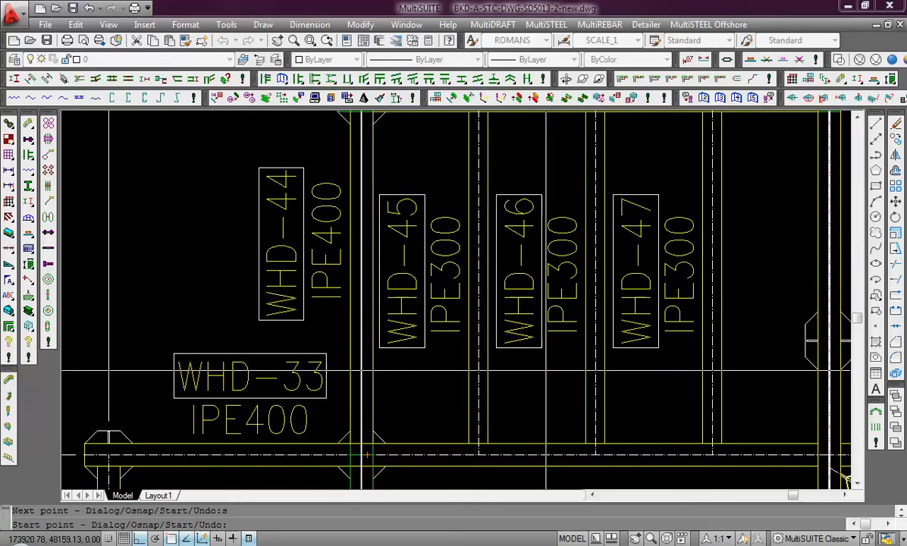
Look over the western part of the framing plan, from WHD-33 and WHD-44 down to WHD-48 and WHD-9, for undrawn IPE400 members
{"action": "scroll", "coordinate": [350, 465], "scroll_direction": "up", "scroll_amount": 5}
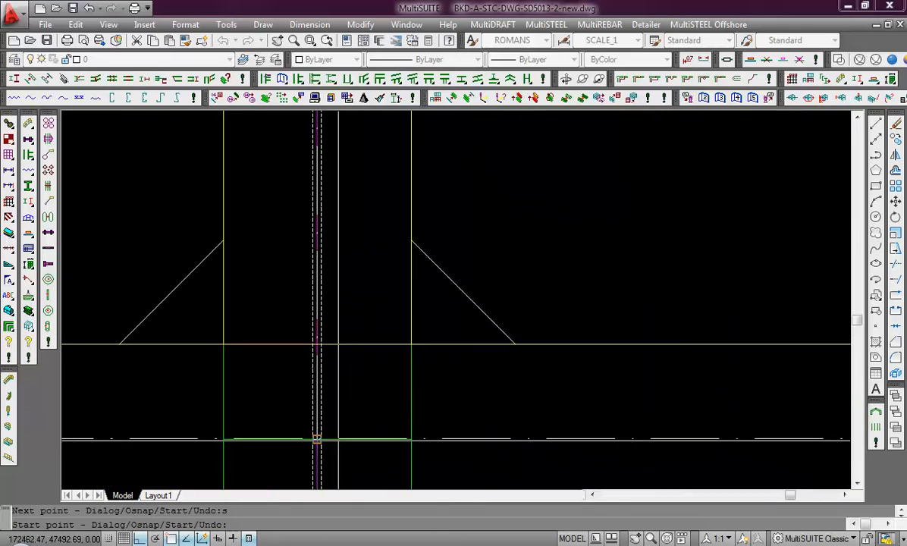
{"action": "scroll", "coordinate": [362, 373], "scroll_direction": "down", "scroll_amount": 5}
{"action": "mouse_move", "coordinate": [306, 344]}
{"action": "middle_mouse_down"}
{"action": "mouse_move", "coordinate": [439, 451]}
{"action": "mouse_move", "coordinate": [416, 442]}
{"action": "middle_mouse_up"}
{"action": "middle_click_drag", "start_coordinate": [591, 339], "coordinate": [398, 301]}
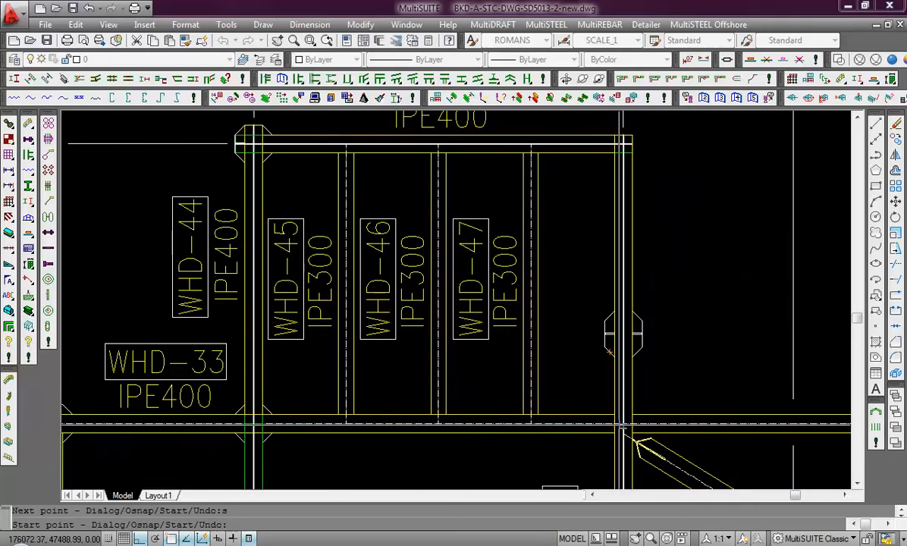
{"action": "scroll", "coordinate": [620, 429], "scroll_direction": "up", "scroll_amount": 3}
{"action": "scroll", "coordinate": [386, 330], "scroll_direction": "down", "scroll_amount": 5}
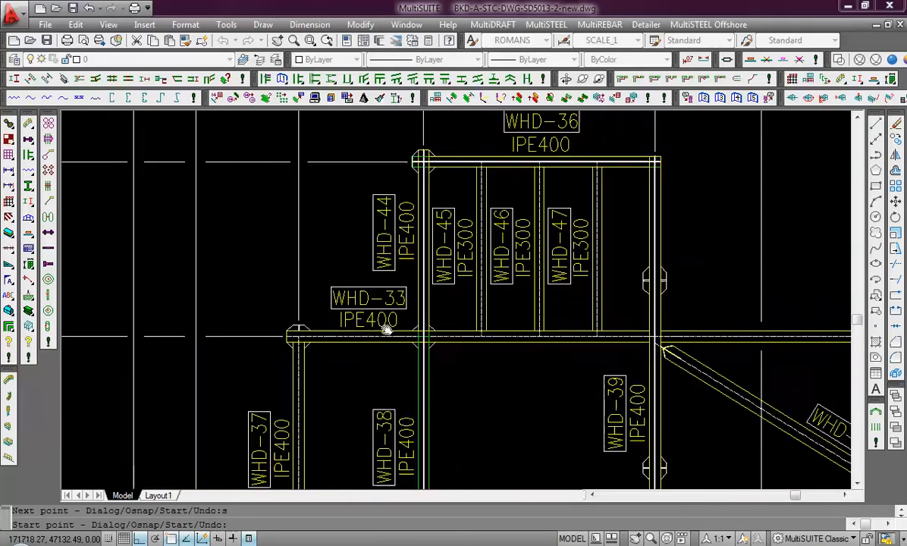
{"action": "middle_click_drag", "start_coordinate": [386, 330], "coordinate": [445, 210]}
{"action": "mouse_move", "coordinate": [356, 438]}
{"action": "middle_mouse_down"}
{"action": "mouse_move", "coordinate": [379, 383]}
{"action": "mouse_move", "coordinate": [414, 352]}
{"action": "middle_mouse_up"}
{"action": "scroll", "coordinate": [414, 353], "scroll_direction": "up", "scroll_amount": 3}
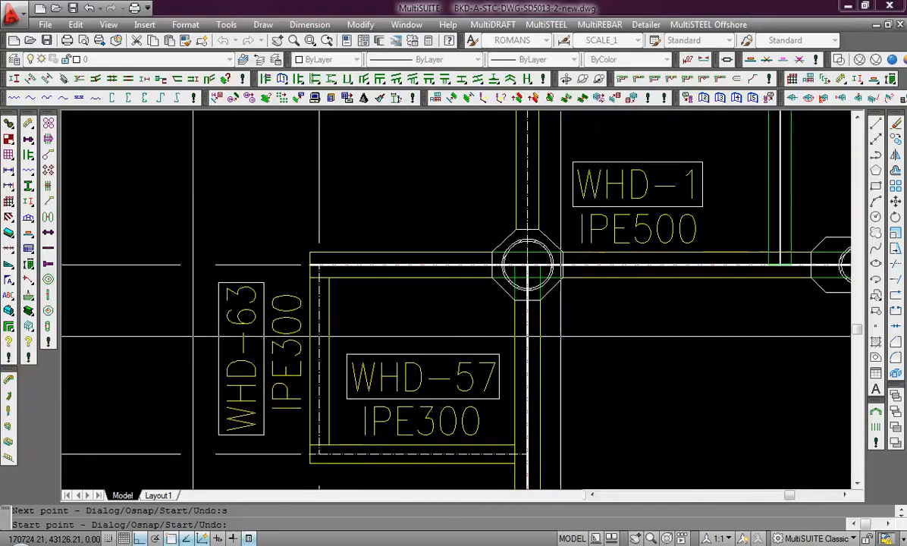
{"action": "scroll", "coordinate": [500, 304], "scroll_direction": "down", "scroll_amount": 4}
{"action": "middle_click_drag", "start_coordinate": [500, 303], "coordinate": [376, 119]}
{"action": "scroll", "coordinate": [569, 304], "scroll_direction": "up", "scroll_amount": 2}
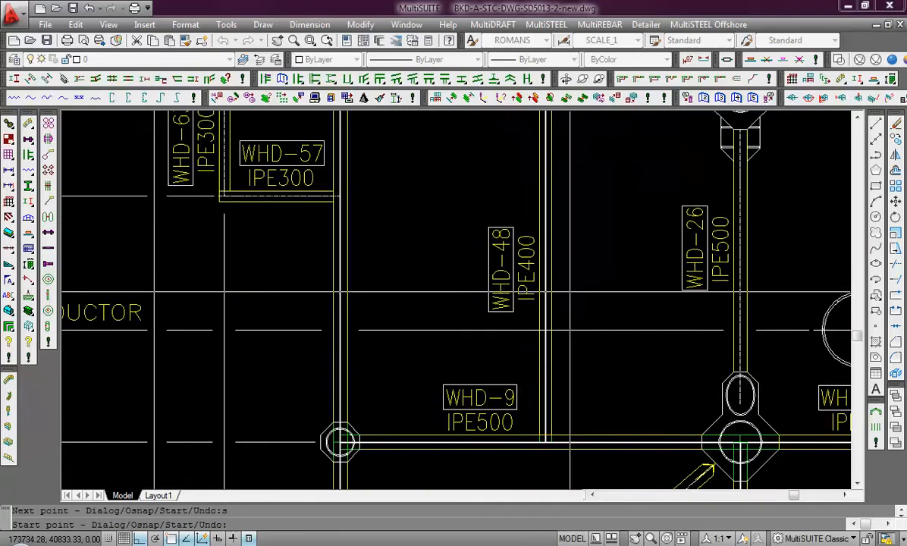
{"action": "middle_click_drag", "start_coordinate": [501, 348], "coordinate": [485, 309]}
{"action": "scroll", "coordinate": [486, 345], "scroll_direction": "up", "scroll_amount": 4}
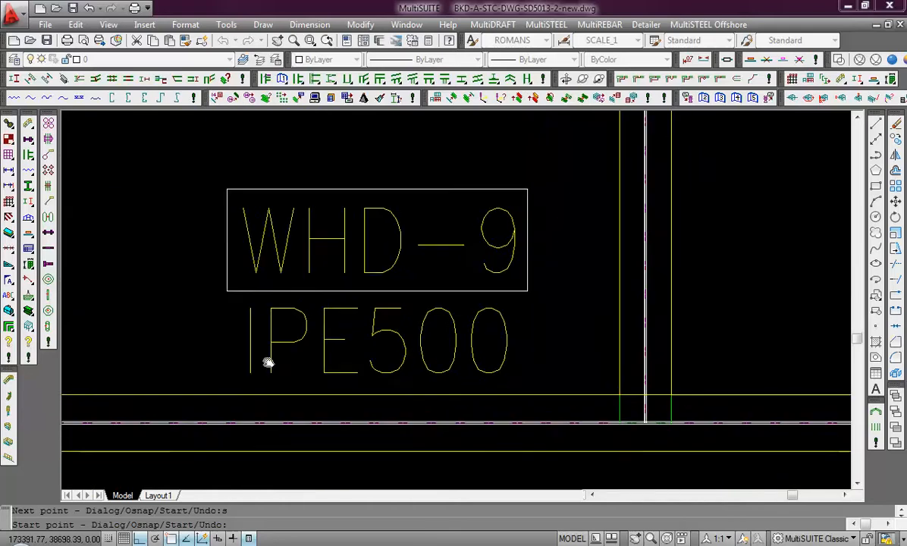
{"action": "scroll", "coordinate": [486, 345], "scroll_direction": "down", "scroll_amount": 4}
{"action": "middle_click_drag", "start_coordinate": [709, 358], "coordinate": [583, 373]}
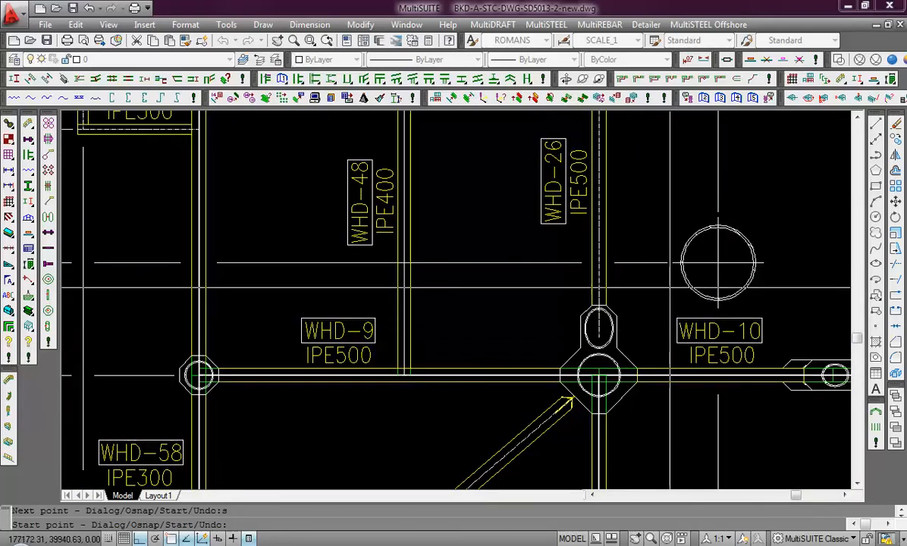
Examine the plan eastward from WHD-14 and WHD-15 to the WHD-50, WHD-51 and WHD-52 bay for undrawn IPE400 members
{"action": "mouse_move", "coordinate": [505, 307]}
{"action": "middle_mouse_down"}
{"action": "mouse_move", "coordinate": [538, 259]}
{"action": "mouse_move", "coordinate": [429, 356]}
{"action": "mouse_move", "coordinate": [405, 265]}
{"action": "mouse_move", "coordinate": [463, 260]}
{"action": "middle_mouse_up"}
{"action": "middle_click_drag", "start_coordinate": [487, 389], "coordinate": [437, 270]}
{"action": "middle_click_drag", "start_coordinate": [646, 386], "coordinate": [395, 391]}
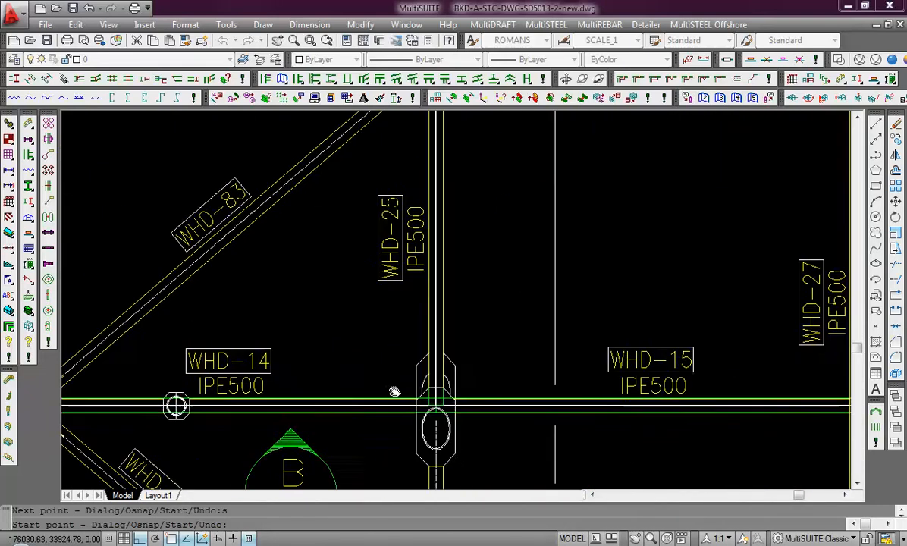
{"action": "middle_click_drag", "start_coordinate": [723, 383], "coordinate": [413, 370]}
{"action": "scroll", "coordinate": [721, 374], "scroll_direction": "down", "scroll_amount": 5}
{"action": "scroll", "coordinate": [530, 334], "scroll_direction": "up", "scroll_amount": 6}
{"action": "middle_click_drag", "start_coordinate": [541, 351], "coordinate": [311, 379]}
{"action": "middle_click_drag", "start_coordinate": [647, 370], "coordinate": [479, 424]}
{"action": "middle_click_drag", "start_coordinate": [457, 306], "coordinate": [453, 339]}
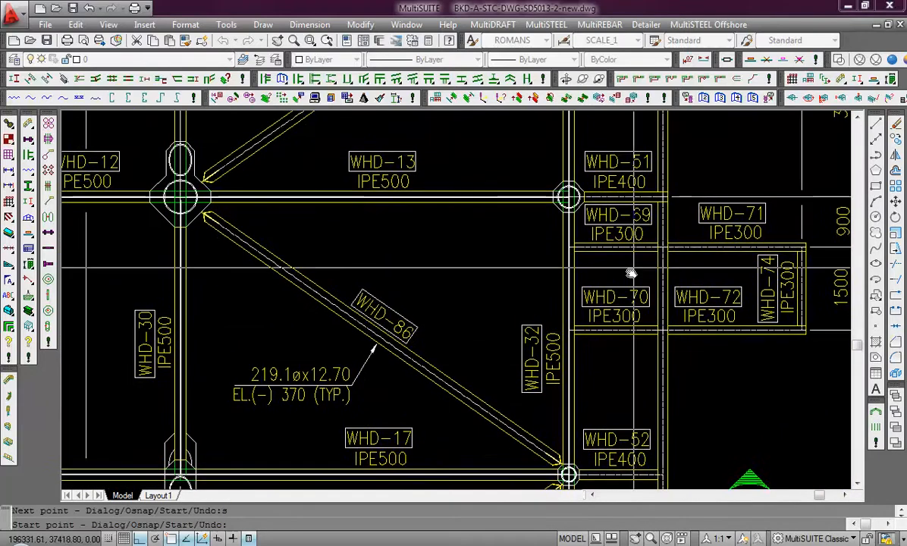
{"action": "middle_click_drag", "start_coordinate": [614, 349], "coordinate": [581, 344]}
{"action": "mouse_move", "coordinate": [598, 267]}
{"action": "middle_mouse_down"}
{"action": "mouse_move", "coordinate": [527, 324]}
{"action": "mouse_move", "coordinate": [530, 417]}
{"action": "middle_mouse_up"}
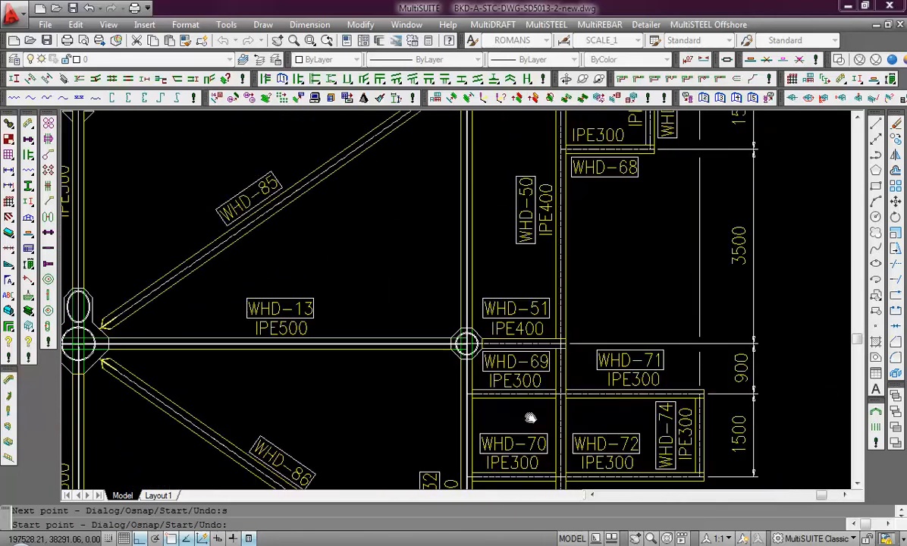
Draw a vertical IPE400 beam along WHD-50 from the WHD-51 centreline up to the WHD-8 row's centreline
{"action": "scroll", "coordinate": [564, 393], "scroll_direction": "up", "scroll_amount": 6}
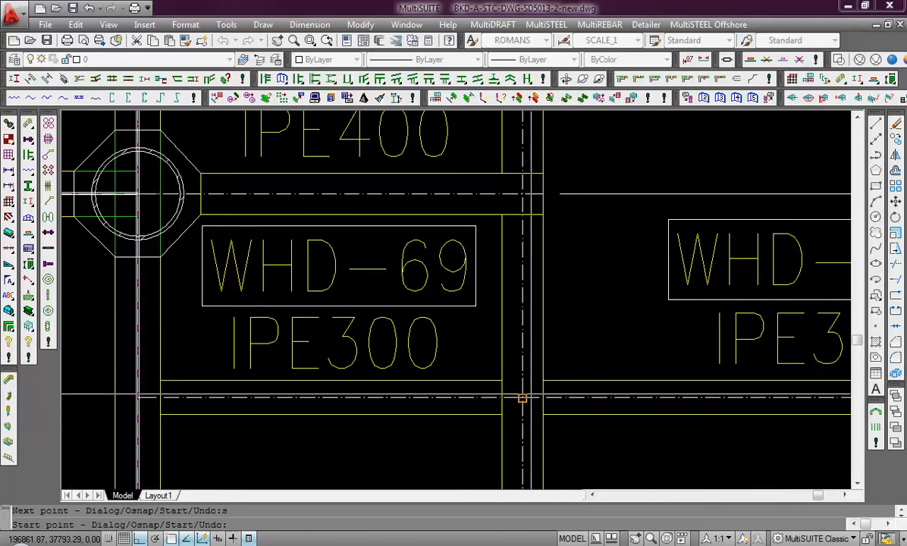
{"action": "middle_click_drag", "start_coordinate": [522, 203], "coordinate": [522, 324]}
{"action": "scroll", "coordinate": [522, 310], "scroll_direction": "up", "scroll_amount": 2}
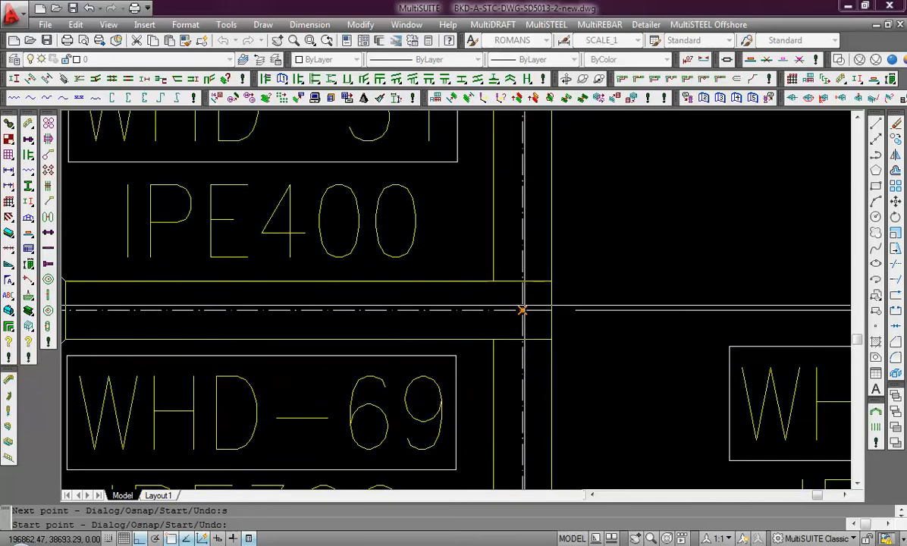
{"action": "scroll", "coordinate": [521, 310], "scroll_direction": "down", "scroll_amount": 4}
{"action": "middle_click_drag", "start_coordinate": [542, 275], "coordinate": [543, 434]}
{"action": "scroll", "coordinate": [543, 435], "scroll_direction": "up", "scroll_amount": 1}
{"action": "middle_click_drag", "start_coordinate": [399, 250], "coordinate": [383, 442]}
{"action": "scroll", "coordinate": [522, 338], "scroll_direction": "up", "scroll_amount": 6}
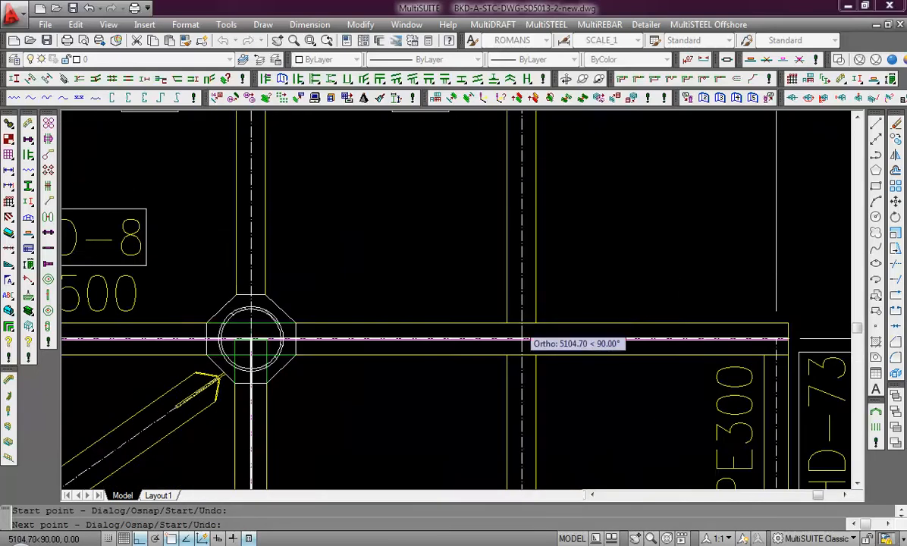
{"action": "scroll", "coordinate": [522, 342], "scroll_direction": "up", "scroll_amount": 6}
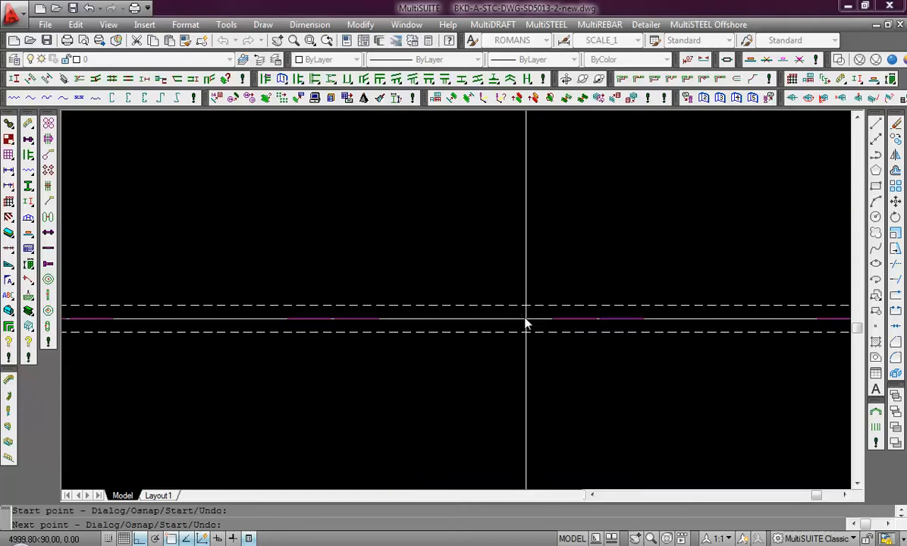
Continue the IPE400 run along WHD-43 from the WHD-8 row's centreline up to WHD-35's outer edge, ending the run
{"action": "scroll", "coordinate": [525, 307], "scroll_direction": "down", "scroll_amount": 6}
{"action": "middle_click_drag", "start_coordinate": [542, 213], "coordinate": [534, 364]}
{"action": "scroll", "coordinate": [532, 262], "scroll_direction": "up", "scroll_amount": 6}
{"action": "scroll", "coordinate": [531, 258], "scroll_direction": "up", "scroll_amount": 3}
{"action": "scroll", "coordinate": [543, 294], "scroll_direction": "down", "scroll_amount": 9}
{"action": "type", "text": "s"}
{"action": "key", "text": "Return"}
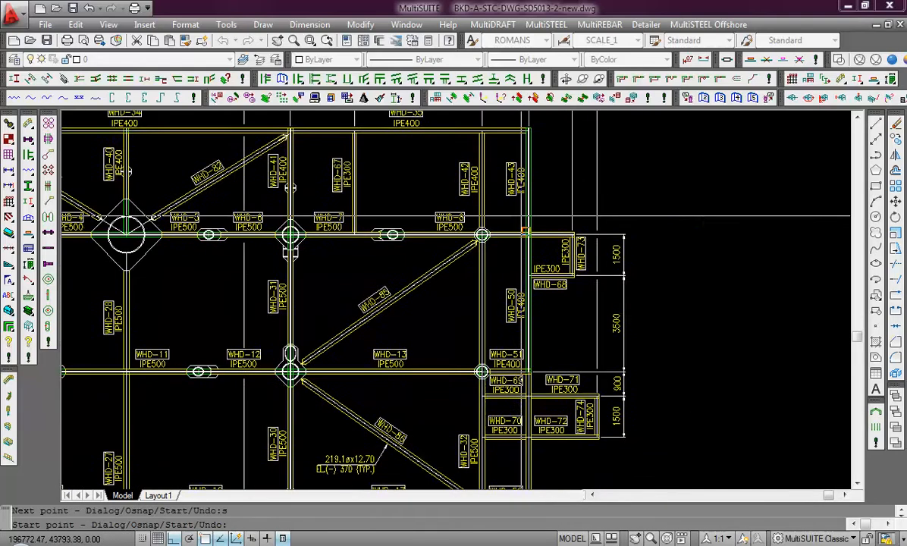
Draw a horizontal IPE400 beam along WHD-51 between the WHD-50 centreline and the centre of the column ending WHD-13, ending the run
{"action": "scroll", "coordinate": [523, 218], "scroll_direction": "up", "scroll_amount": 6}
{"action": "mouse_move", "coordinate": [672, 254]}
{"action": "middle_mouse_down"}
{"action": "mouse_move", "coordinate": [633, 158]}
{"action": "mouse_move", "coordinate": [623, 57]}
{"action": "middle_mouse_up"}
{"action": "mouse_move", "coordinate": [563, 269]}
{"action": "middle_mouse_down"}
{"action": "mouse_move", "coordinate": [579, 188]}
{"action": "mouse_move", "coordinate": [648, 53]}
{"action": "middle_mouse_up"}
{"action": "middle_click_drag", "start_coordinate": [574, 370], "coordinate": [570, 284]}
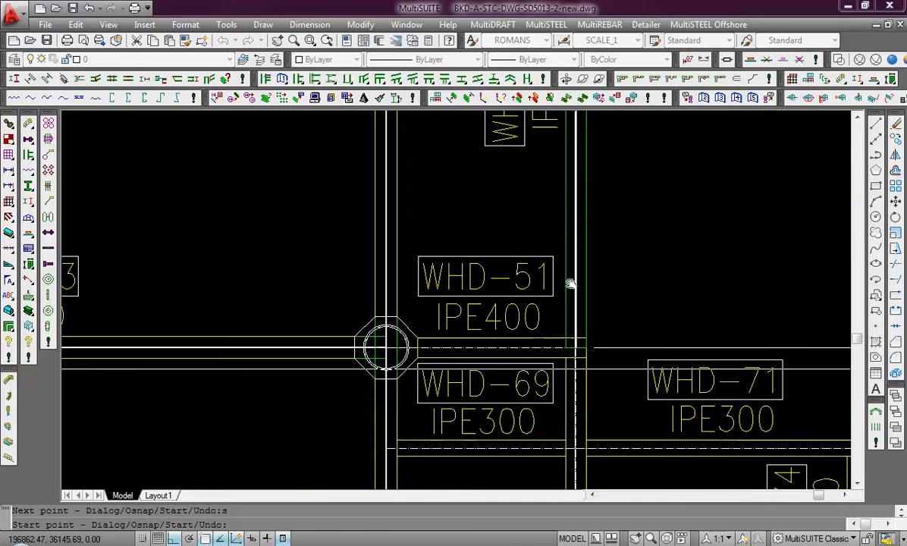
{"action": "scroll", "coordinate": [576, 358], "scroll_direction": "up", "scroll_amount": 5}
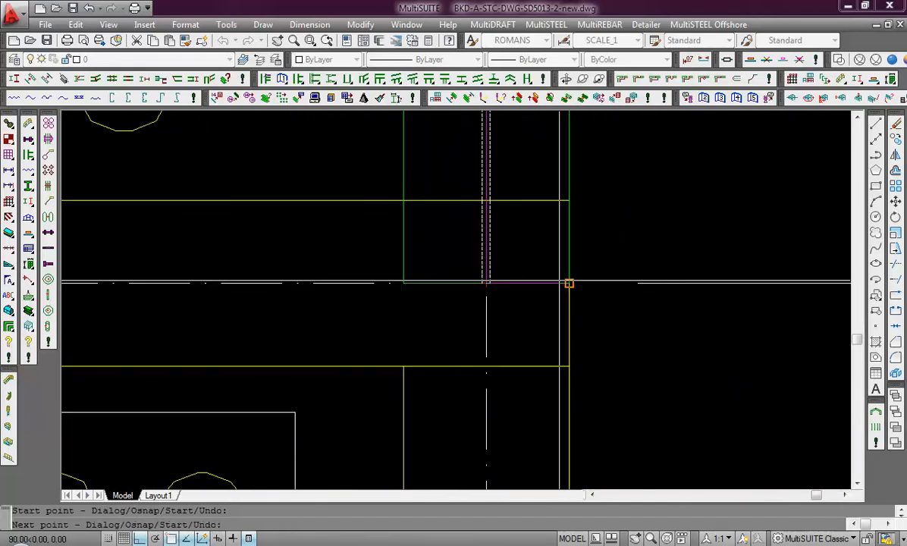
{"action": "scroll", "coordinate": [569, 284], "scroll_direction": "down", "scroll_amount": 5}
{"action": "scroll", "coordinate": [424, 310], "scroll_direction": "up", "scroll_amount": 5}
{"action": "scroll", "coordinate": [408, 315], "scroll_direction": "up", "scroll_amount": 2}
{"action": "type", "text": "s"}
{"action": "key", "text": "Return"}
{"action": "scroll", "coordinate": [407, 304], "scroll_direction": "down", "scroll_amount": 4}
{"action": "scroll", "coordinate": [496, 259], "scroll_direction": "up", "scroll_amount": 4}
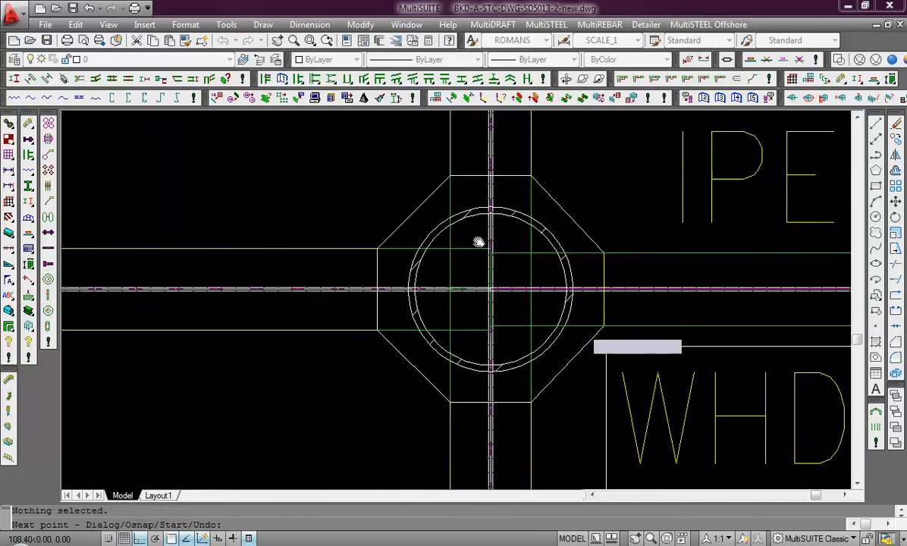
{"action": "middle_click_drag", "start_coordinate": [496, 258], "coordinate": [419, 268]}
{"action": "scroll", "coordinate": [418, 268], "scroll_direction": "down", "scroll_amount": 1}
{"action": "scroll", "coordinate": [469, 267], "scroll_direction": "down", "scroll_amount": 3}
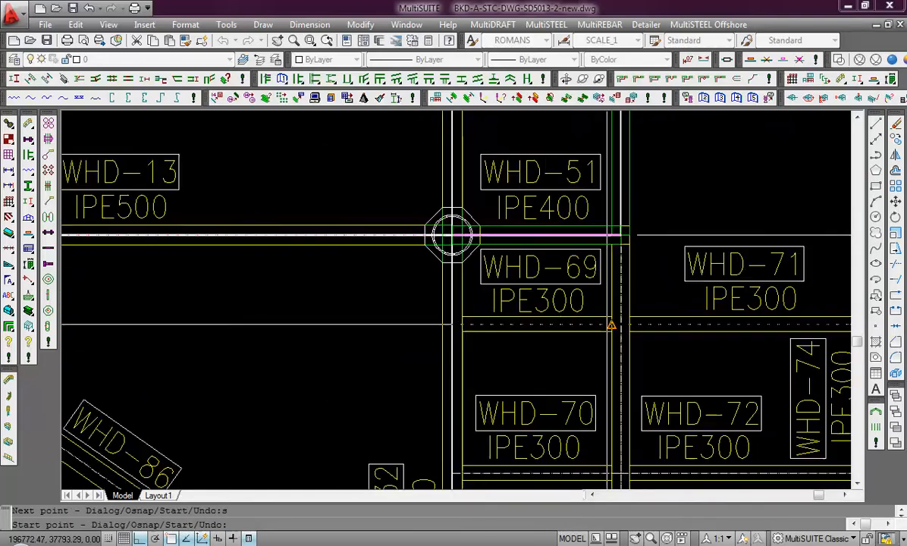
Draw a horizontal IPE400 beam along WHD-52 from the WHD-17 end column's centre to the eastern vertical beam's outer edge, ending the run
{"action": "middle_click_drag", "start_coordinate": [608, 322], "coordinate": [498, 249]}
{"action": "scroll", "coordinate": [546, 381], "scroll_direction": "down", "scroll_amount": 2}
{"action": "mouse_move", "coordinate": [519, 346]}
{"action": "middle_mouse_down"}
{"action": "mouse_move", "coordinate": [523, 245]}
{"action": "mouse_move", "coordinate": [545, 185]}
{"action": "middle_mouse_up"}
{"action": "middle_click_drag", "start_coordinate": [558, 403], "coordinate": [562, 358]}
{"action": "scroll", "coordinate": [533, 344], "scroll_direction": "up", "scroll_amount": 6}
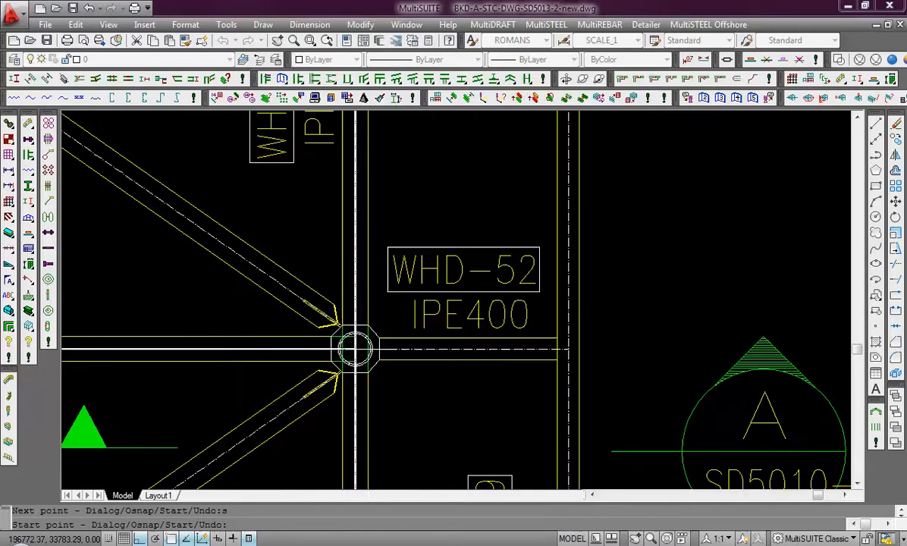
{"action": "scroll", "coordinate": [175, 352], "scroll_direction": "up", "scroll_amount": 10}
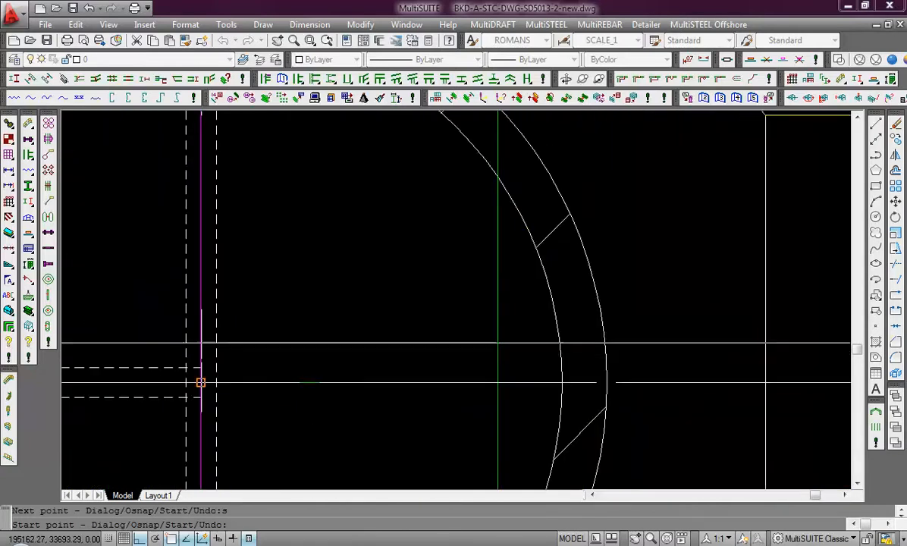
{"action": "scroll", "coordinate": [517, 355], "scroll_direction": "down", "scroll_amount": 10}
{"action": "middle_click_drag", "start_coordinate": [608, 358], "coordinate": [330, 349]}
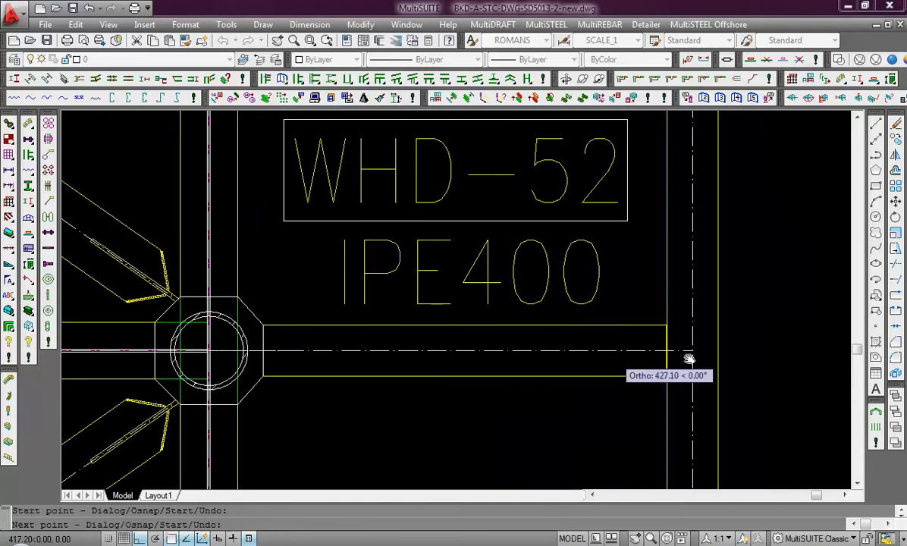
{"action": "scroll", "coordinate": [732, 358], "scroll_direction": "up", "scroll_amount": 5}
{"action": "left_click", "coordinate": [690, 336]}
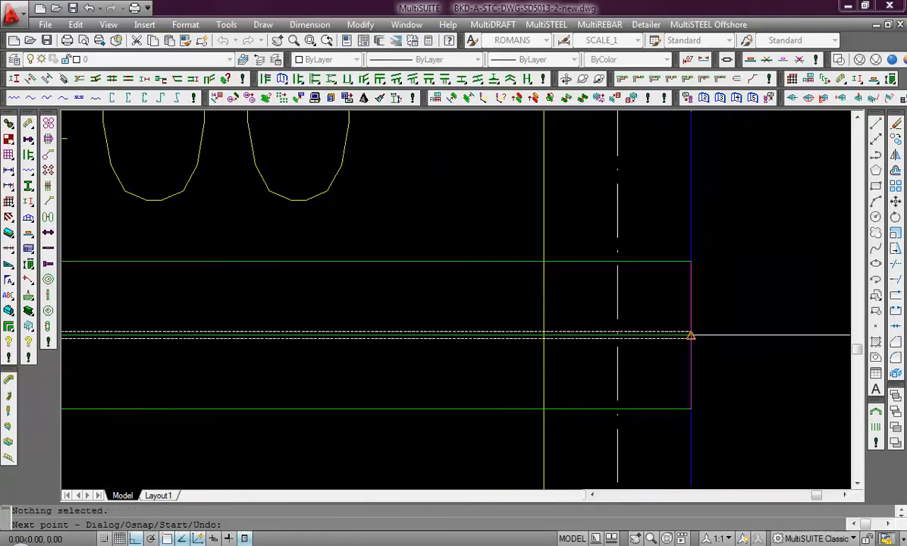
{"action": "key", "text": "Return"}
{"action": "scroll", "coordinate": [668, 331], "scroll_direction": "down", "scroll_amount": 10}
{"action": "mouse_move", "coordinate": [642, 243]}
{"action": "middle_mouse_down"}
{"action": "mouse_move", "coordinate": [639, 317]}
{"action": "mouse_move", "coordinate": [620, 405]}
{"action": "middle_mouse_up"}
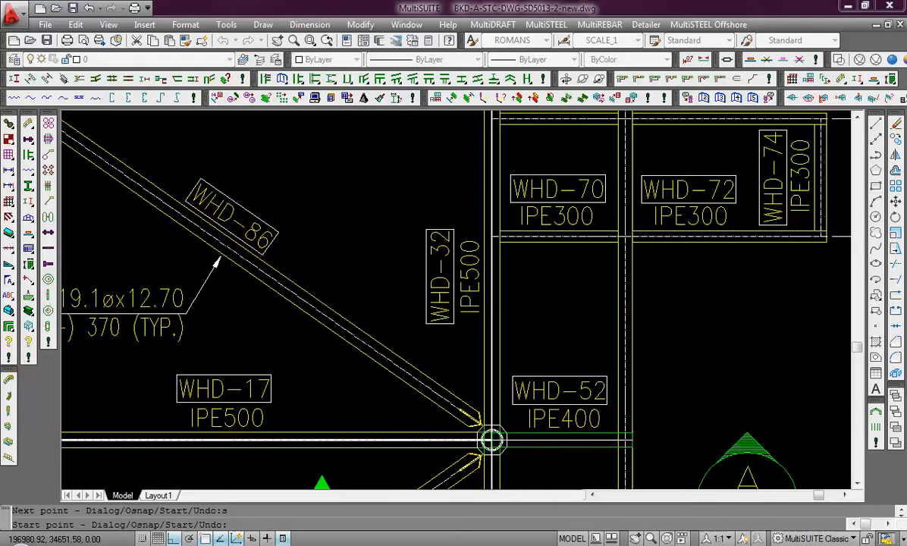
Try to draw a vertical IPE400 beam from the WHD-50/WHD-51 centreline junction down to the WHD-52 centreline
{"action": "scroll", "coordinate": [493, 224], "scroll_direction": "down", "scroll_amount": 3}
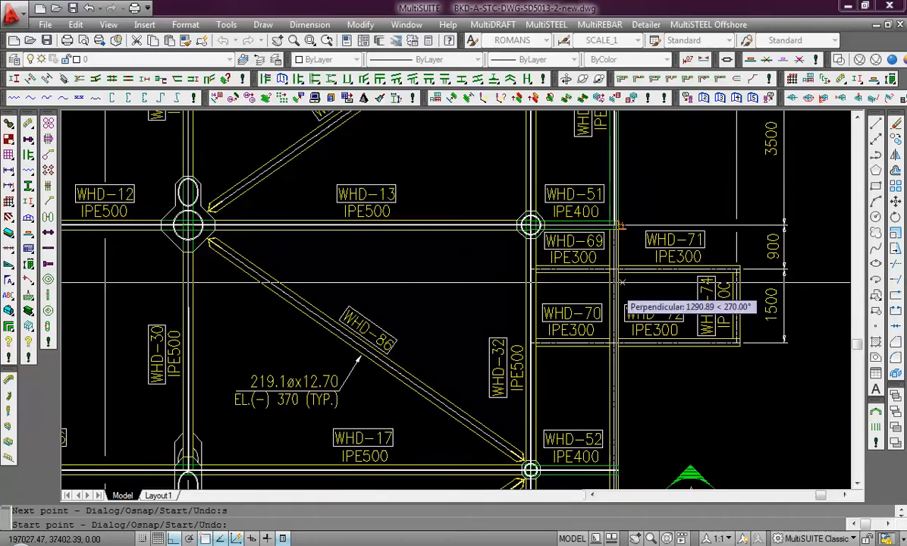
{"action": "scroll", "coordinate": [613, 227], "scroll_direction": "up", "scroll_amount": 7}
{"action": "scroll", "coordinate": [614, 227], "scroll_direction": "up", "scroll_amount": 6}
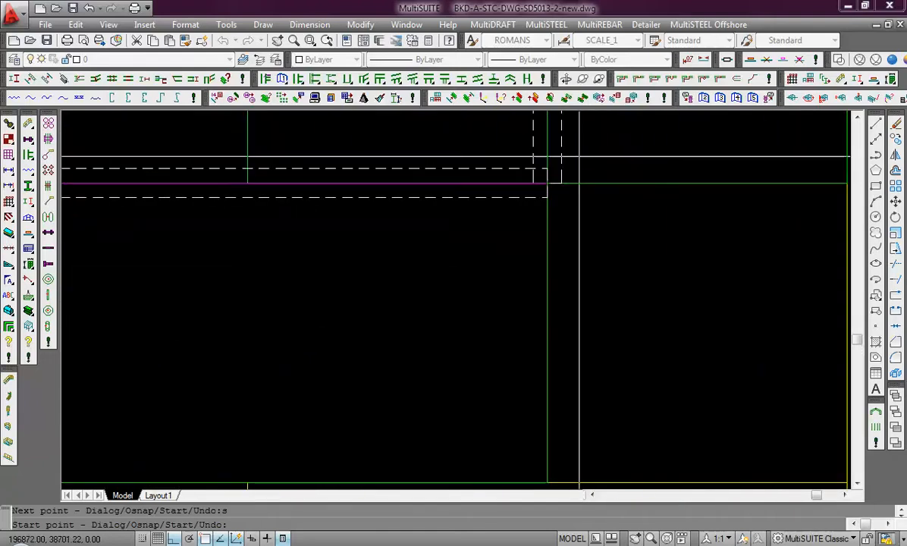
{"action": "scroll", "coordinate": [565, 299], "scroll_direction": "down", "scroll_amount": 6}
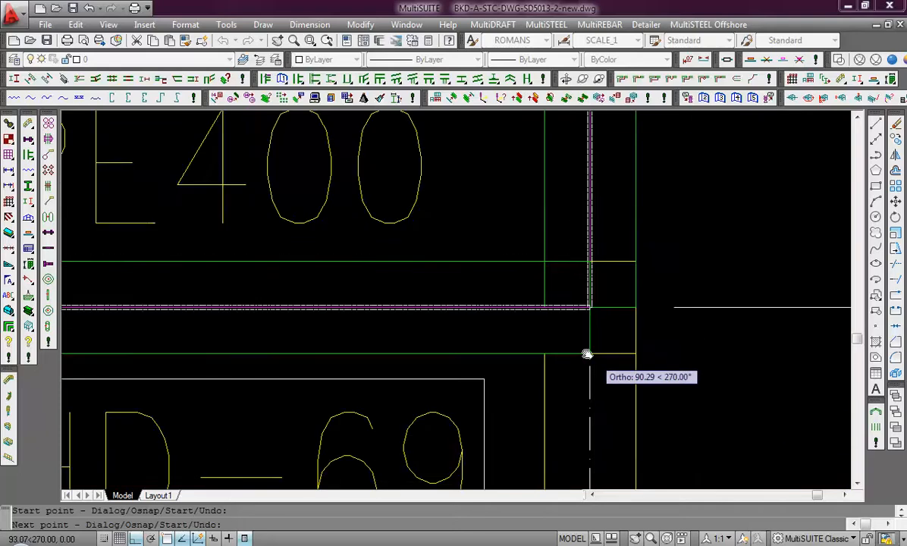
{"action": "scroll", "coordinate": [577, 252], "scroll_direction": "down", "scroll_amount": 4}
{"action": "middle_click_drag", "start_coordinate": [580, 252], "coordinate": [581, 114]}
{"action": "middle_click_drag", "start_coordinate": [581, 431], "coordinate": [578, 160]}
{"action": "middle_click_drag", "start_coordinate": [578, 370], "coordinate": [585, 188]}
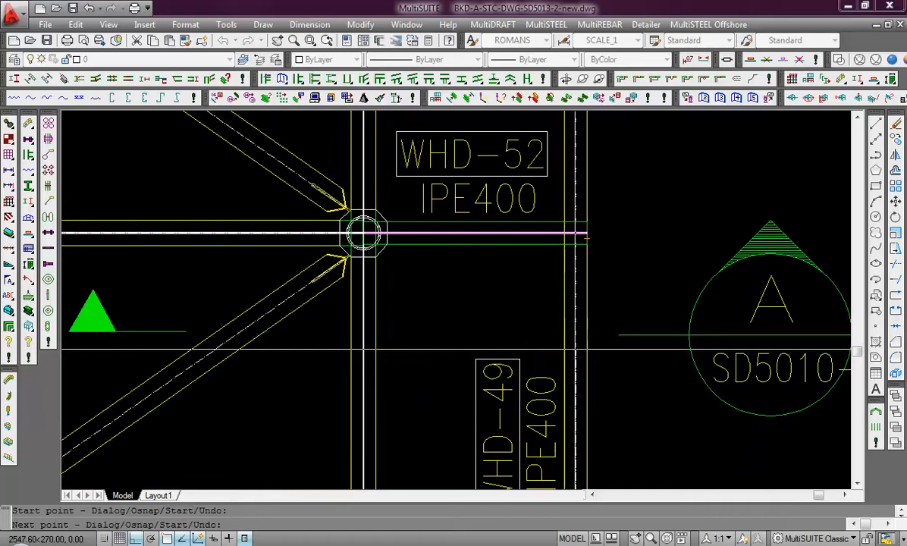
{"action": "scroll", "coordinate": [579, 318], "scroll_direction": "down", "scroll_amount": 4}
{"action": "mouse_move", "coordinate": [577, 353]}
{"action": "middle_mouse_down"}
{"action": "mouse_move", "coordinate": [579, 141]}
{"action": "mouse_move", "coordinate": [592, 330]}
{"action": "middle_mouse_up"}
{"action": "scroll", "coordinate": [579, 142], "scroll_direction": "up", "scroll_amount": 1}
{"action": "scroll", "coordinate": [585, 244], "scroll_direction": "up", "scroll_amount": 1}
{"action": "scroll", "coordinate": [577, 253], "scroll_direction": "up", "scroll_amount": 6}
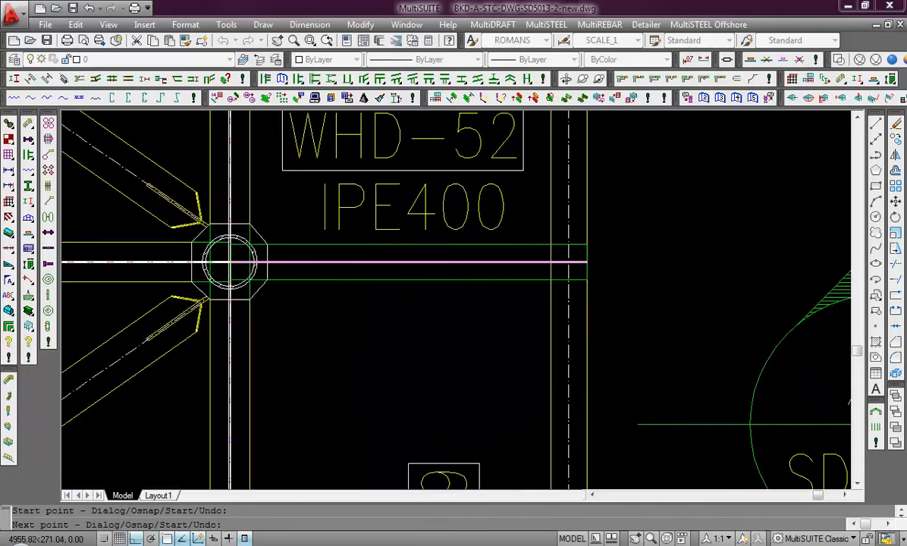
{"action": "scroll", "coordinate": [565, 257], "scroll_direction": "up", "scroll_amount": 2}
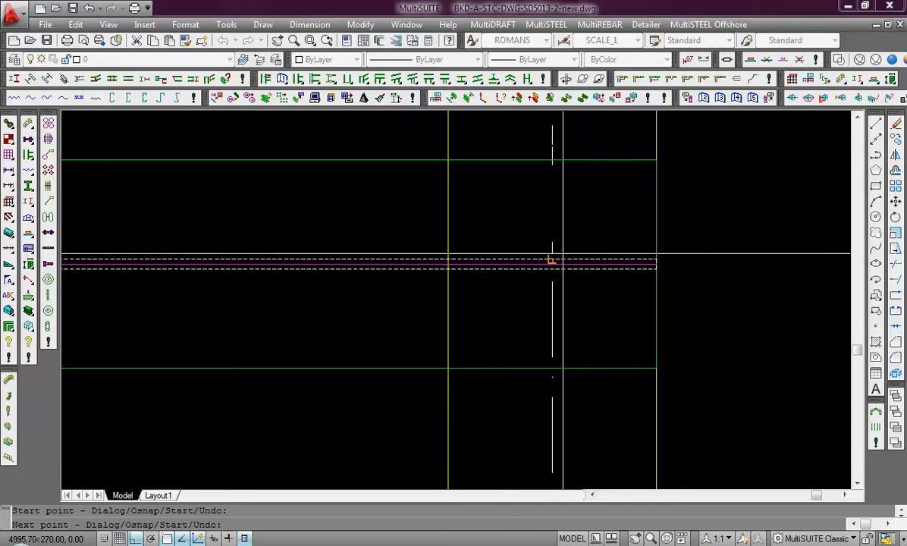
{"action": "left_click", "coordinate": [553, 264]}
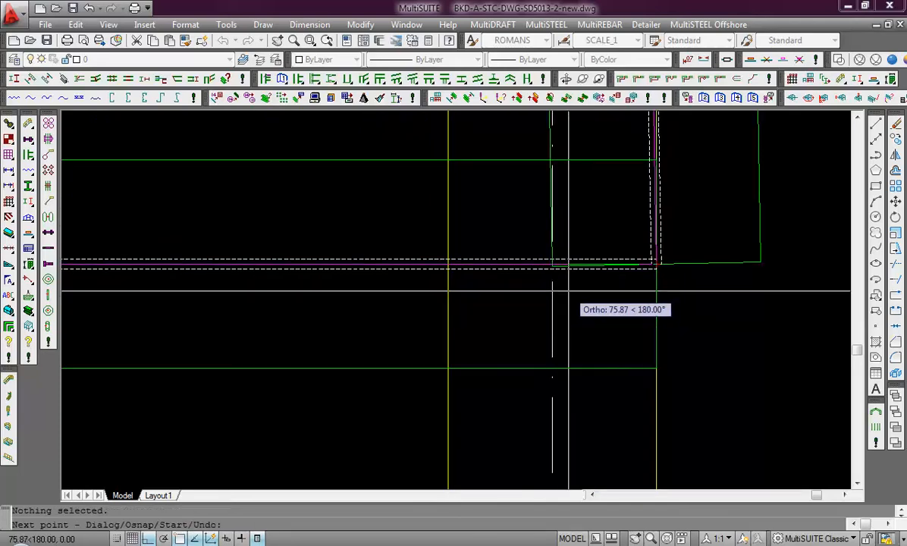
Undo the misplaced vertical beam between WHD-51 and WHD-52 and leave the drawing command
{"action": "key", "text": "ctrl+z"}
{"action": "scroll", "coordinate": [564, 278], "scroll_direction": "up", "scroll_amount": 3}
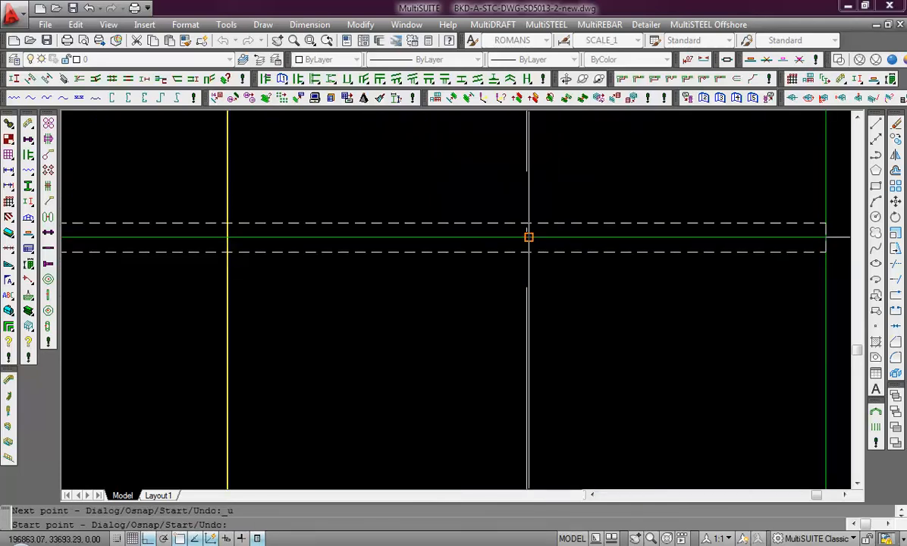
{"action": "scroll", "coordinate": [529, 237], "scroll_direction": "down", "scroll_amount": 4}
{"action": "middle_click_drag", "start_coordinate": [532, 239], "coordinate": [534, 390]}
{"action": "middle_click_drag", "start_coordinate": [534, 228], "coordinate": [534, 370]}
{"action": "key", "text": "Escape"}
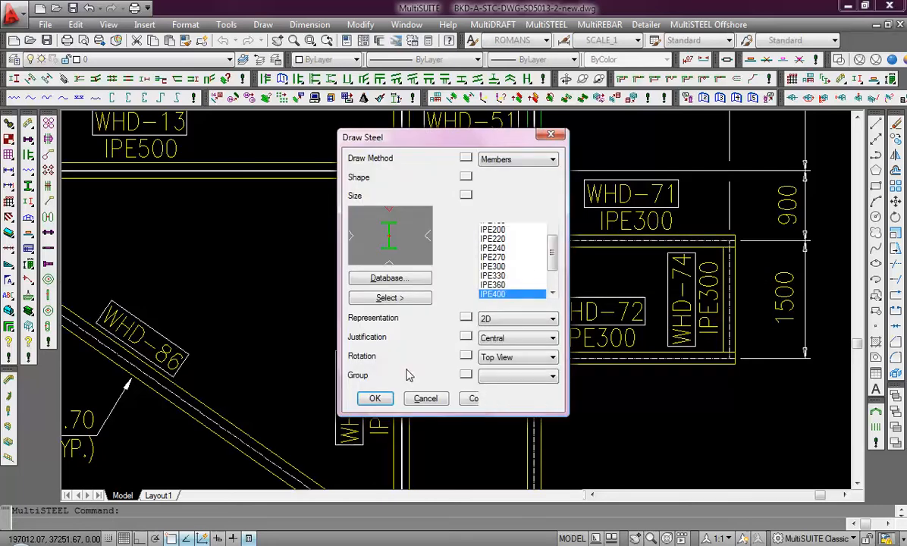
Try again to draw a vertical IPE400 beam from the WHD-51 junction down to WHD-52, and undo it
{"action": "left_click", "coordinate": [381, 403]}
{"action": "scroll", "coordinate": [516, 291], "scroll_direction": "up", "scroll_amount": 8}
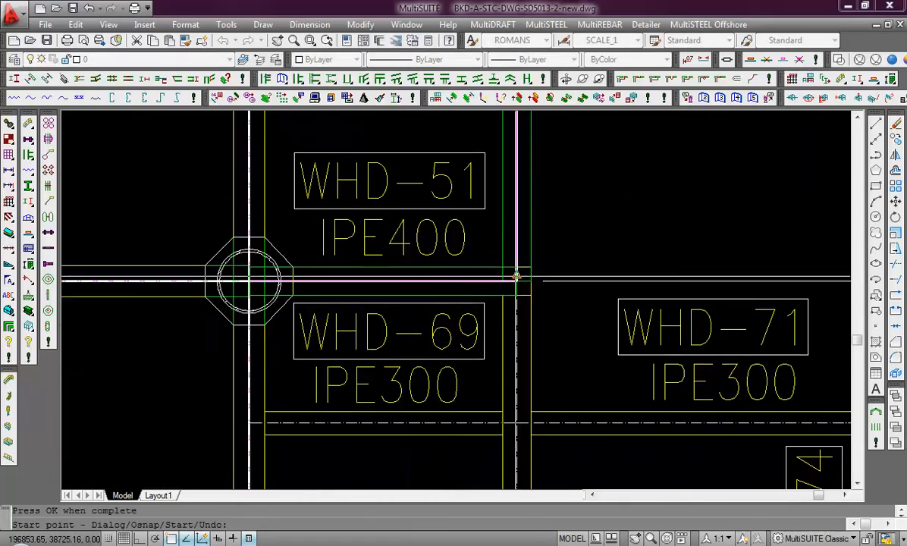
{"action": "scroll", "coordinate": [512, 291], "scroll_direction": "up", "scroll_amount": 4}
{"action": "left_click", "coordinate": [513, 291]}
{"action": "scroll", "coordinate": [513, 292], "scroll_direction": "down", "scroll_amount": 2}
{"action": "scroll", "coordinate": [510, 400], "scroll_direction": "down", "scroll_amount": 10}
{"action": "middle_click_drag", "start_coordinate": [511, 402], "coordinate": [505, 204]}
{"action": "scroll", "coordinate": [506, 371], "scroll_direction": "up", "scroll_amount": 3}
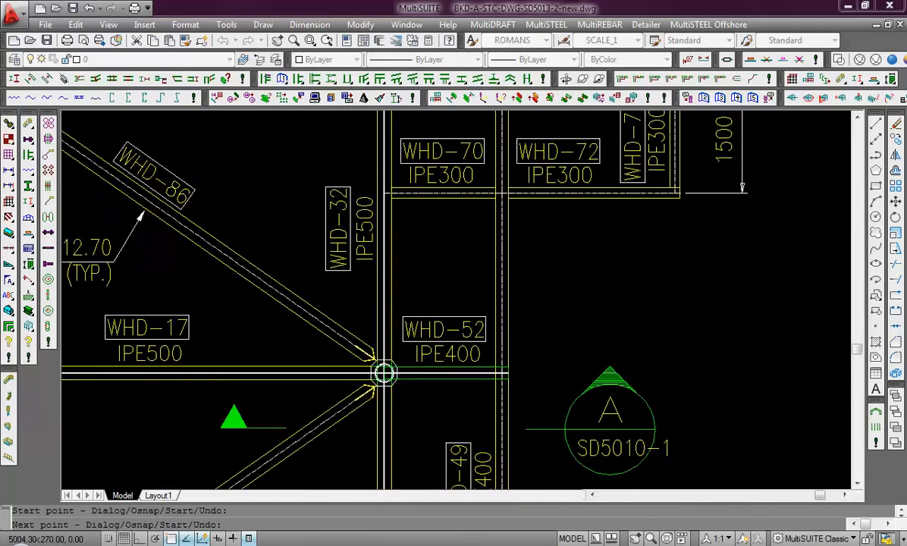
{"action": "scroll", "coordinate": [383, 372], "scroll_direction": "up", "scroll_amount": 5}
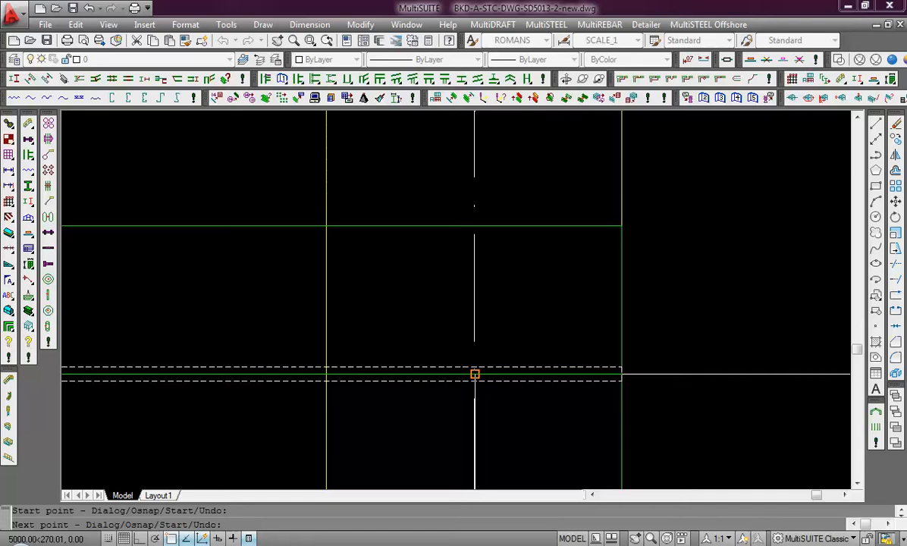
{"action": "key", "text": "ctrl+z"}
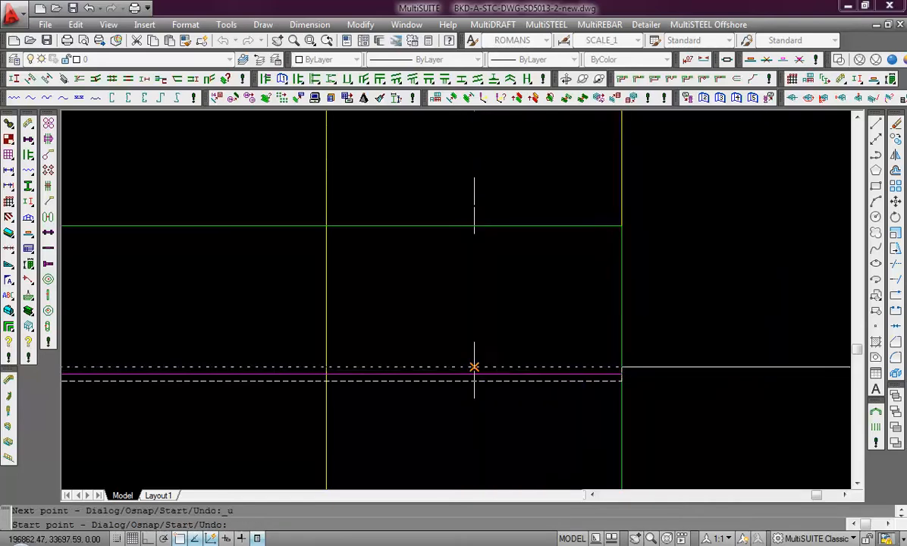
{"action": "left_click", "coordinate": [473, 374]}
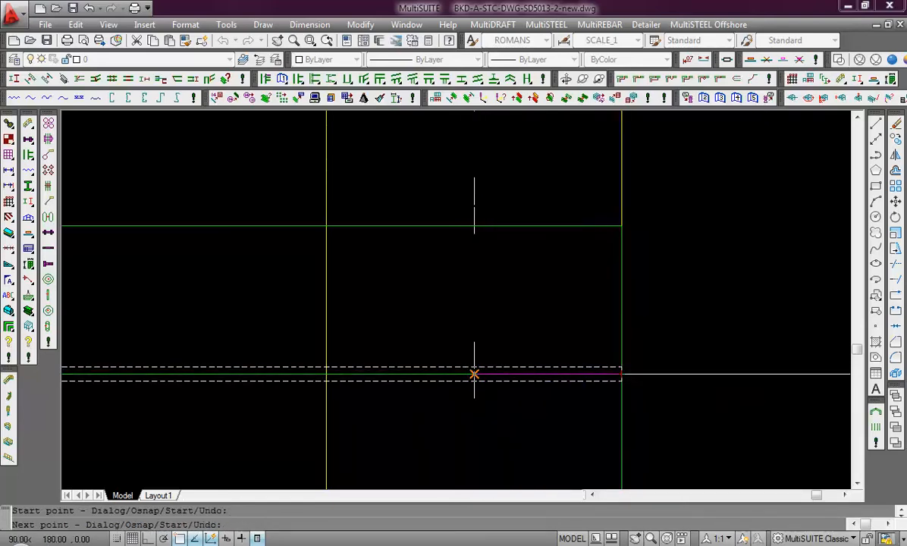
{"action": "scroll", "coordinate": [501, 355], "scroll_direction": "down", "scroll_amount": 6}
{"action": "key", "text": "Escape"}
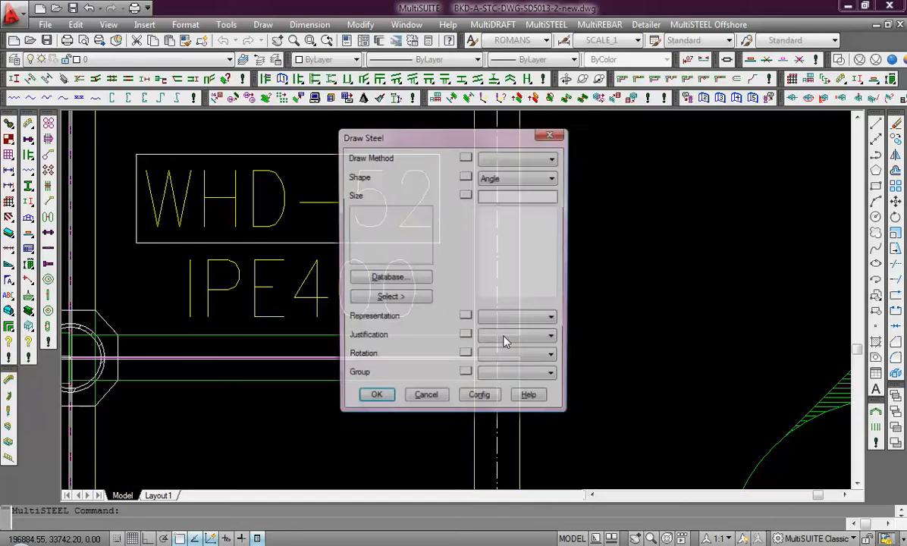
Draw a vertical IPE400 beam along WHD-49 from the outer edge of WHD-53 up to the WHD-51 centreline, ending the run
{"action": "left_click", "coordinate": [386, 394]}
{"action": "scroll", "coordinate": [512, 383], "scroll_direction": "down", "scroll_amount": 4}
{"action": "mouse_move", "coordinate": [512, 382]}
{"action": "middle_mouse_down"}
{"action": "mouse_move", "coordinate": [520, 344]}
{"action": "mouse_move", "coordinate": [512, 148]}
{"action": "middle_mouse_up"}
{"action": "scroll", "coordinate": [515, 327], "scroll_direction": "down", "scroll_amount": 2}
{"action": "middle_click_drag", "start_coordinate": [516, 327], "coordinate": [514, 201]}
{"action": "scroll", "coordinate": [523, 356], "scroll_direction": "up", "scroll_amount": 8}
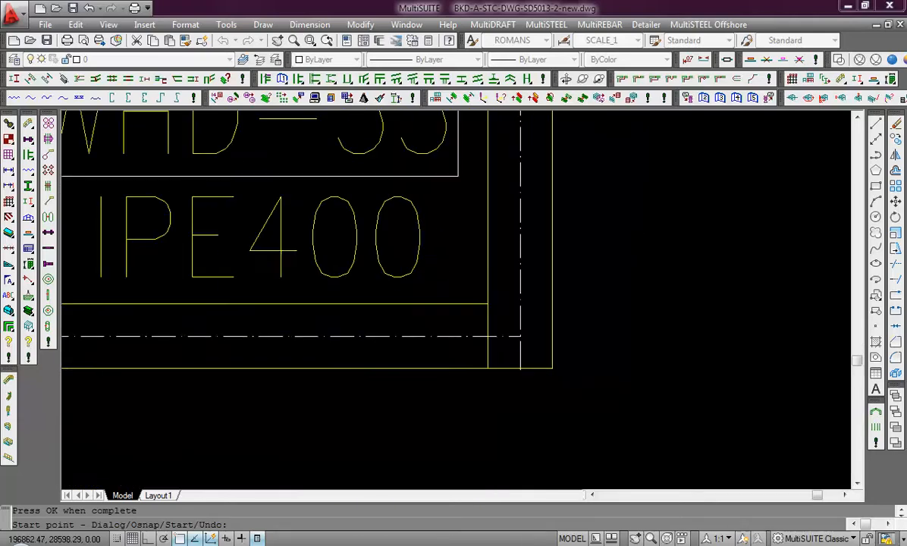
{"action": "left_click", "coordinate": [527, 358]}
{"action": "scroll", "coordinate": [527, 358], "scroll_direction": "down", "scroll_amount": 6}
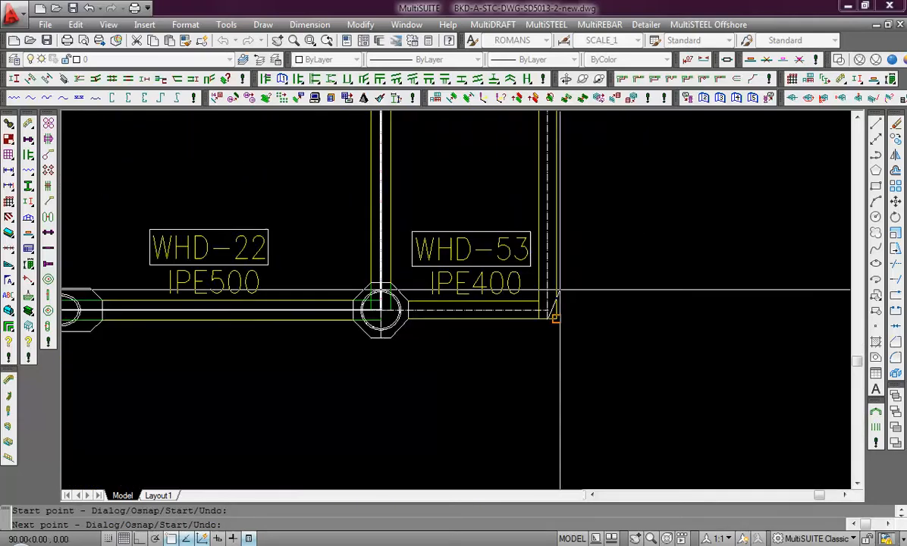
{"action": "scroll", "coordinate": [541, 379], "scroll_direction": "up", "scroll_amount": 10}
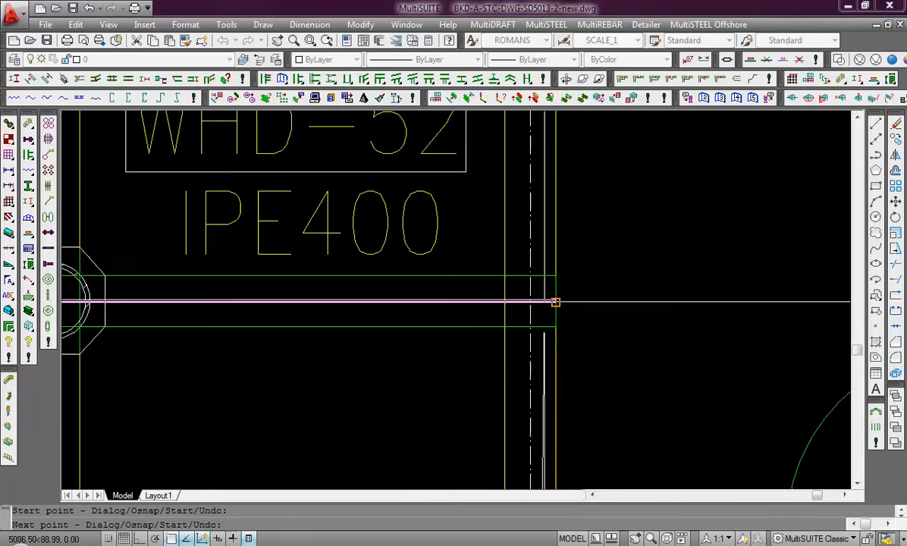
{"action": "scroll", "coordinate": [523, 301], "scroll_direction": "down", "scroll_amount": 10}
{"action": "middle_click_drag", "start_coordinate": [527, 225], "coordinate": [511, 361]}
{"action": "scroll", "coordinate": [516, 266], "scroll_direction": "down", "scroll_amount": 8}
{"action": "scroll", "coordinate": [510, 307], "scroll_direction": "up", "scroll_amount": 10}
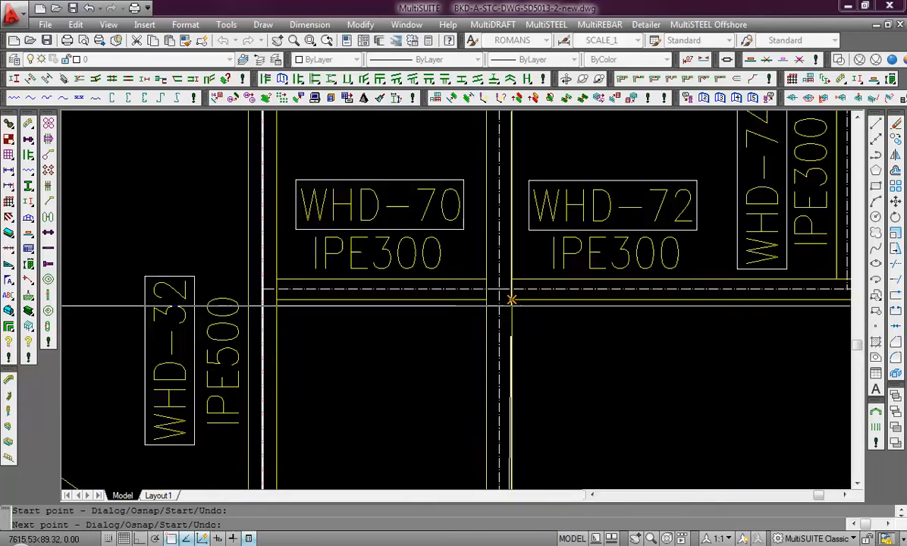
{"action": "left_click", "coordinate": [476, 292]}
{"action": "scroll", "coordinate": [500, 266], "scroll_direction": "down", "scroll_amount": 8}
{"action": "middle_click_drag", "start_coordinate": [498, 262], "coordinate": [489, 450]}
{"action": "scroll", "coordinate": [492, 220], "scroll_direction": "up", "scroll_amount": 3}
{"action": "scroll", "coordinate": [492, 232], "scroll_direction": "up", "scroll_amount": 5}
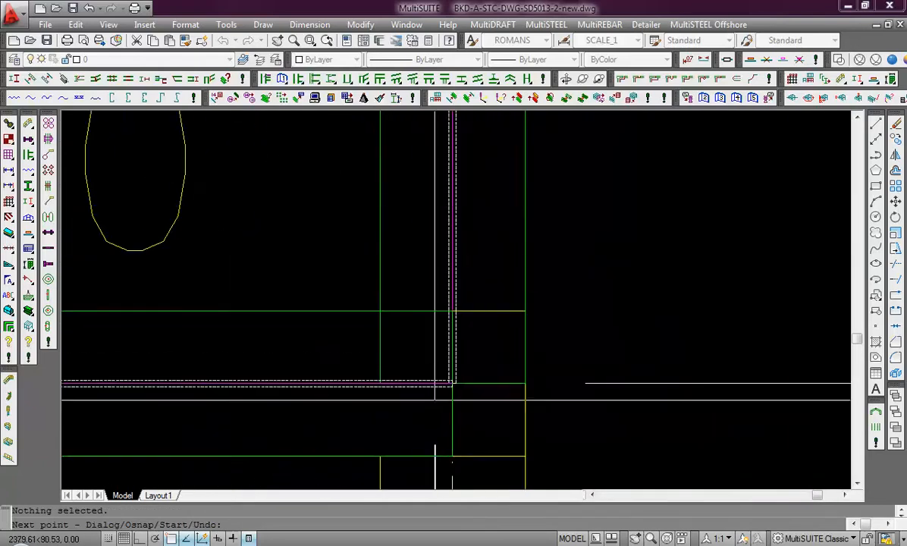
{"action": "scroll", "coordinate": [531, 343], "scroll_direction": "down", "scroll_amount": 12}
{"action": "middle_click_drag", "start_coordinate": [554, 261], "coordinate": [485, 121]}
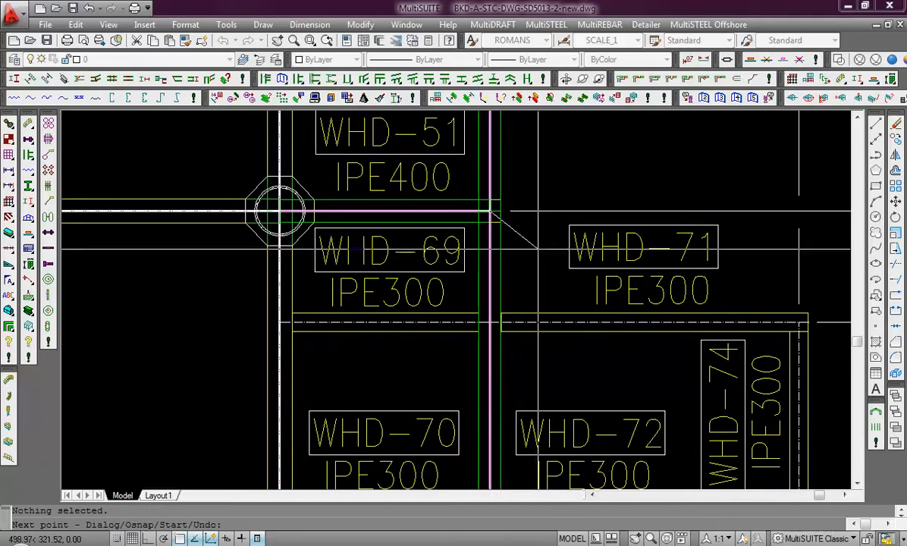
{"action": "scroll", "coordinate": [531, 265], "scroll_direction": "down", "scroll_amount": 2}
{"action": "middle_click_drag", "start_coordinate": [582, 324], "coordinate": [564, 294]}
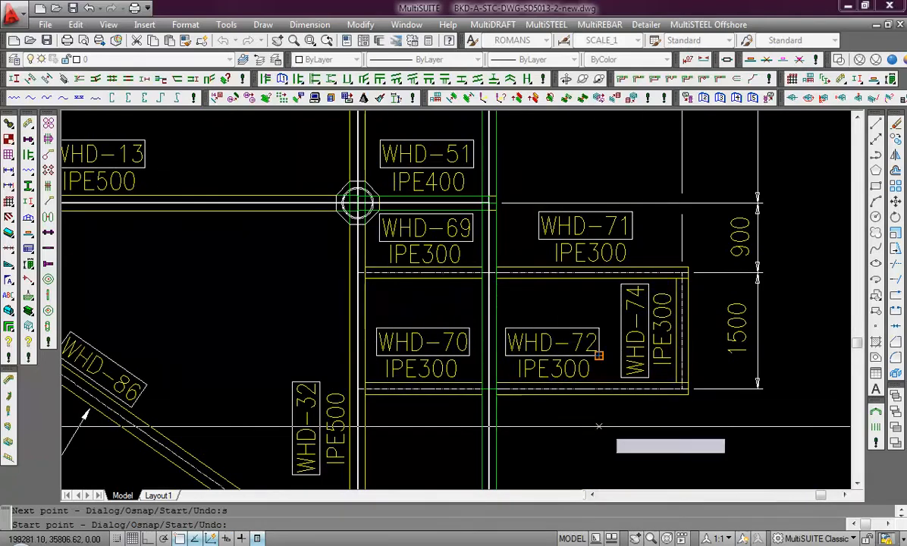
Draw a horizontal IPE400 beam along WHD-33 from its western end to the WHD-38/WHD-44 centreline
{"action": "mouse_move", "coordinate": [416, 479]}
{"action": "middle_mouse_down"}
{"action": "mouse_move", "coordinate": [425, 439]}
{"action": "mouse_move", "coordinate": [549, 278]}
{"action": "mouse_move", "coordinate": [674, 208]}
{"action": "middle_mouse_up"}
{"action": "scroll", "coordinate": [539, 334], "scroll_direction": "down", "scroll_amount": 4}
{"action": "middle_click_drag", "start_coordinate": [436, 374], "coordinate": [474, 312]}
{"action": "scroll", "coordinate": [427, 356], "scroll_direction": "up", "scroll_amount": 2}
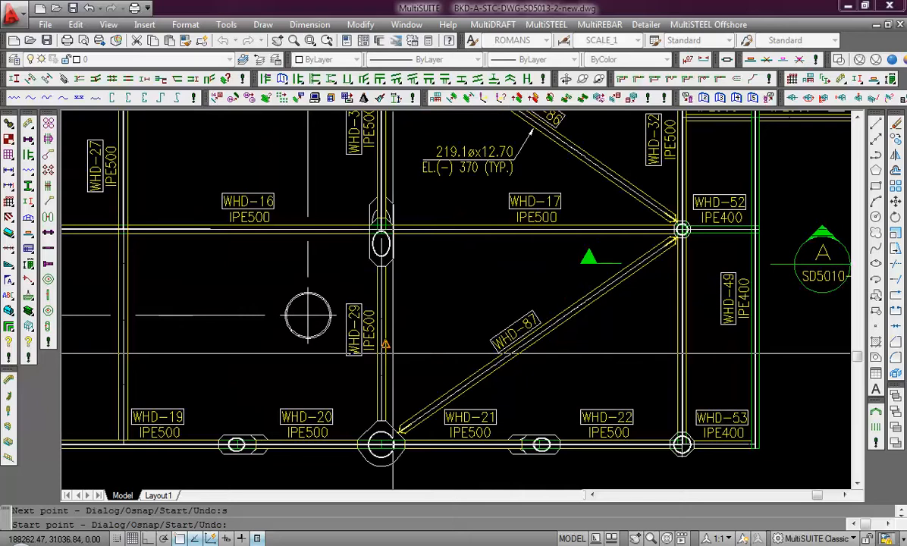
{"action": "scroll", "coordinate": [393, 353], "scroll_direction": "up", "scroll_amount": 2}
{"action": "middle_click_drag", "start_coordinate": [392, 353], "coordinate": [657, 347]}
{"action": "scroll", "coordinate": [410, 345], "scroll_direction": "down", "scroll_amount": 2}
{"action": "middle_click_drag", "start_coordinate": [388, 259], "coordinate": [636, 284]}
{"action": "mouse_move", "coordinate": [456, 289]}
{"action": "middle_mouse_down"}
{"action": "mouse_move", "coordinate": [597, 260]}
{"action": "mouse_move", "coordinate": [528, 467]}
{"action": "middle_mouse_up"}
{"action": "middle_click_drag", "start_coordinate": [599, 273], "coordinate": [511, 463]}
{"action": "middle_click_drag", "start_coordinate": [652, 247], "coordinate": [509, 405]}
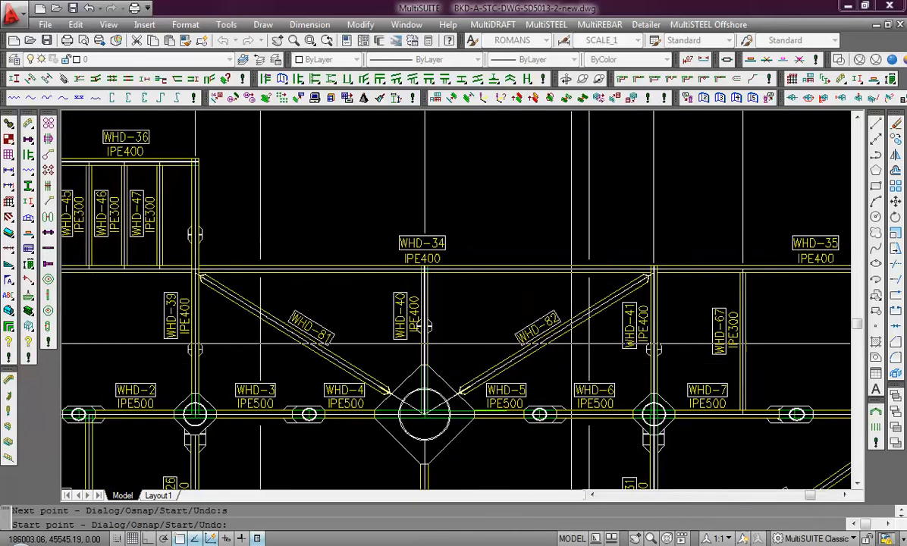
{"action": "scroll", "coordinate": [658, 279], "scroll_direction": "up", "scroll_amount": 5}
{"action": "scroll", "coordinate": [493, 309], "scroll_direction": "down", "scroll_amount": 4}
{"action": "middle_click_drag", "start_coordinate": [535, 300], "coordinate": [766, 314]}
{"action": "scroll", "coordinate": [271, 304], "scroll_direction": "up", "scroll_amount": 3}
{"action": "middle_click_drag", "start_coordinate": [272, 303], "coordinate": [630, 332]}
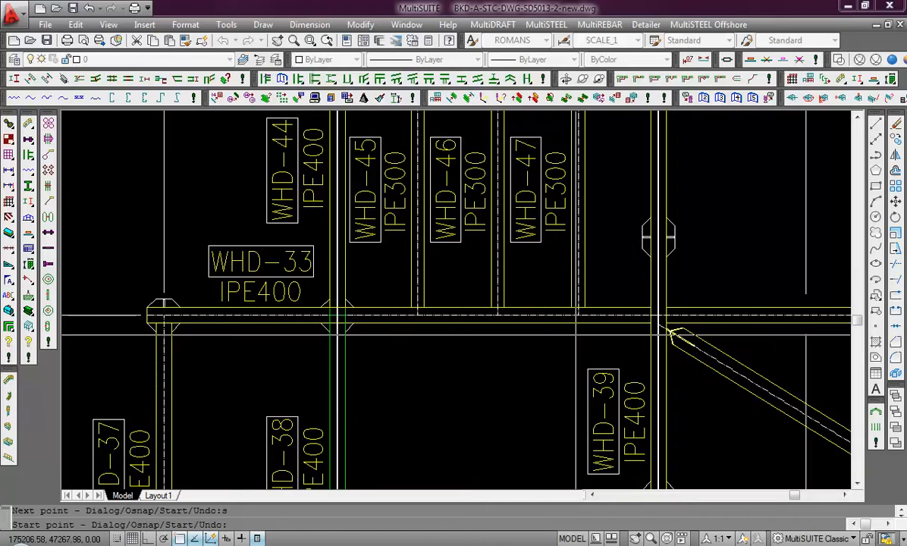
{"action": "scroll", "coordinate": [199, 307], "scroll_direction": "up", "scroll_amount": 3}
{"action": "middle_click_drag", "start_coordinate": [175, 318], "coordinate": [360, 307]}
{"action": "scroll", "coordinate": [296, 307], "scroll_direction": "up", "scroll_amount": 8}
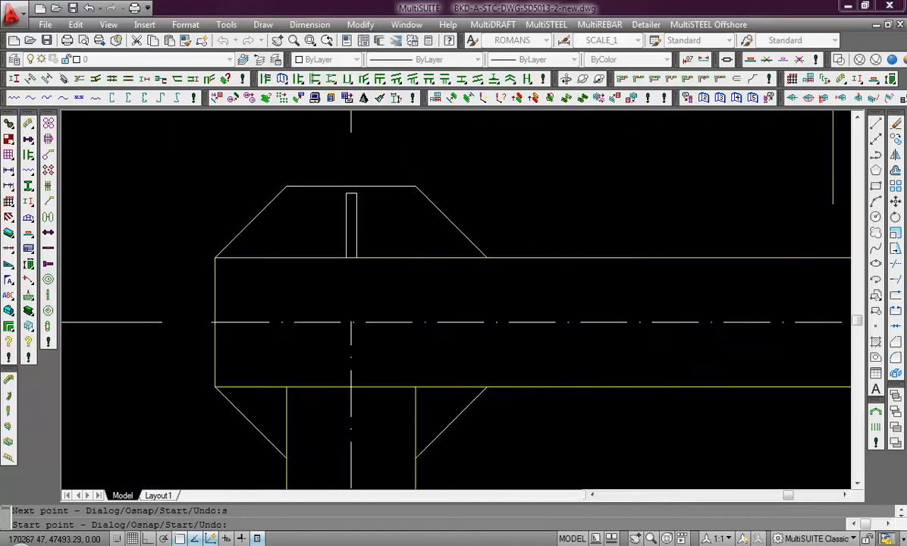
{"action": "scroll", "coordinate": [493, 304], "scroll_direction": "down", "scroll_amount": 8}
{"action": "middle_click_drag", "start_coordinate": [671, 310], "coordinate": [475, 308]}
{"action": "scroll", "coordinate": [485, 308], "scroll_direction": "down", "scroll_amount": 2}
{"action": "scroll", "coordinate": [517, 305], "scroll_direction": "up", "scroll_amount": 8}
{"action": "middle_click_drag", "start_coordinate": [803, 338], "coordinate": [622, 337]}
{"action": "scroll", "coordinate": [621, 338], "scroll_direction": "up", "scroll_amount": 2}
{"action": "scroll", "coordinate": [466, 310], "scroll_direction": "up", "scroll_amount": 10}
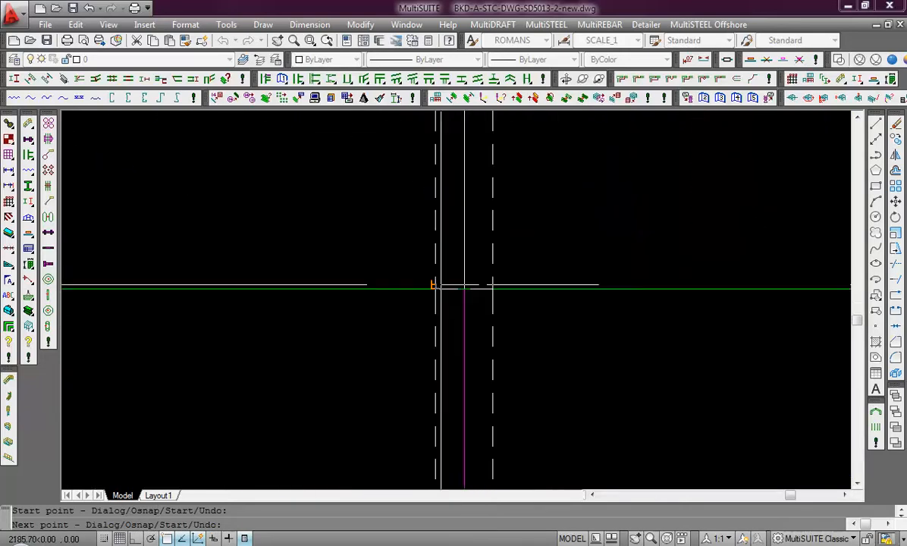
Continue the horizontal IPE400 run from the WHD-38 centreline to the WHD-39 centreline
{"action": "scroll", "coordinate": [531, 286], "scroll_direction": "down", "scroll_amount": 10}
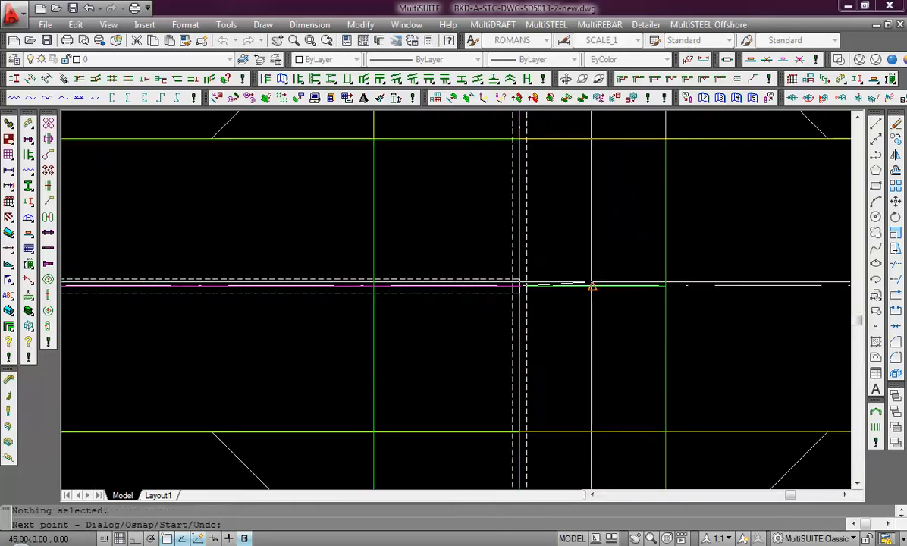
{"action": "scroll", "coordinate": [652, 278], "scroll_direction": "up", "scroll_amount": 4}
{"action": "scroll", "coordinate": [645, 279], "scroll_direction": "up", "scroll_amount": 8}
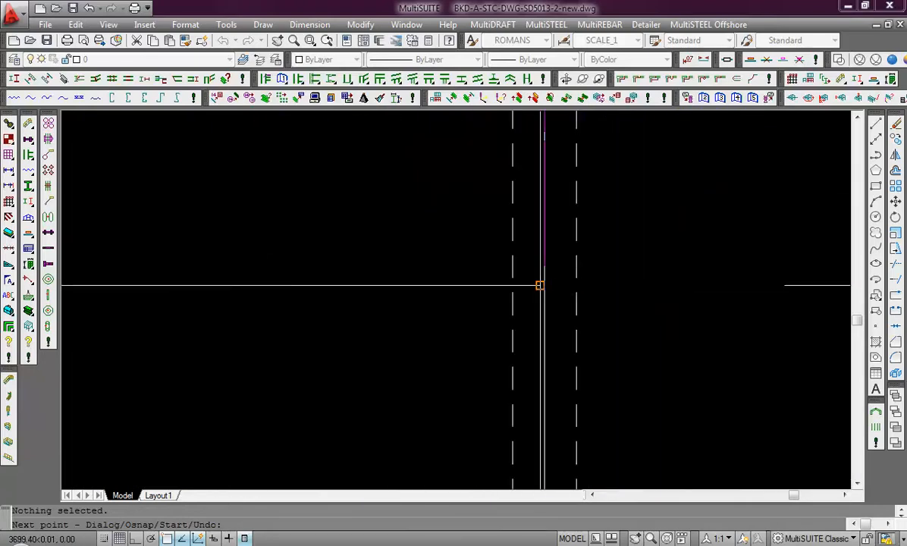
{"action": "left_click", "coordinate": [545, 286]}
Try to continue the IPE400 run from WHD-39 to the WHD-40 centreline, undoing the misplaced segments
{"action": "scroll", "coordinate": [653, 261], "scroll_direction": "down", "scroll_amount": 10}
{"action": "middle_click_drag", "start_coordinate": [595, 270], "coordinate": [161, 283]}
{"action": "scroll", "coordinate": [630, 294], "scroll_direction": "down", "scroll_amount": 8}
{"action": "middle_click_drag", "start_coordinate": [703, 294], "coordinate": [594, 300]}
{"action": "scroll", "coordinate": [614, 296], "scroll_direction": "up", "scroll_amount": 12}
{"action": "scroll", "coordinate": [534, 280], "scroll_direction": "up", "scroll_amount": 5}
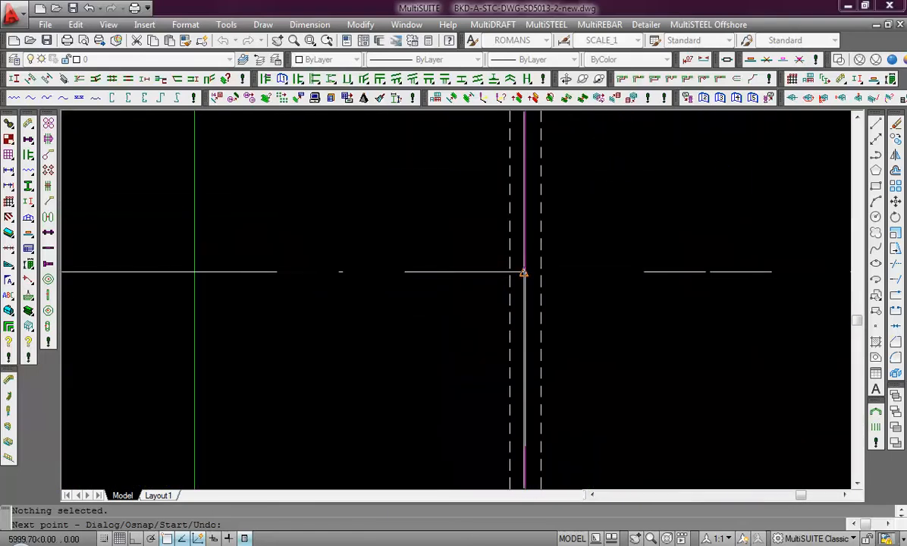
{"action": "scroll", "coordinate": [528, 278], "scroll_direction": "down", "scroll_amount": 4}
{"action": "scroll", "coordinate": [686, 274], "scroll_direction": "down", "scroll_amount": 4}
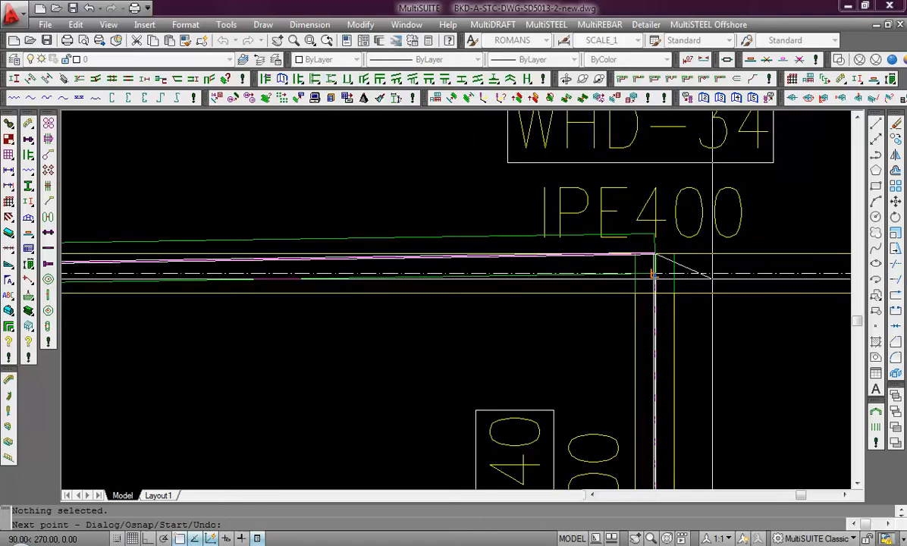
{"action": "key", "text": "ctrl+z"}
{"action": "scroll", "coordinate": [706, 281], "scroll_direction": "up", "scroll_amount": 6}
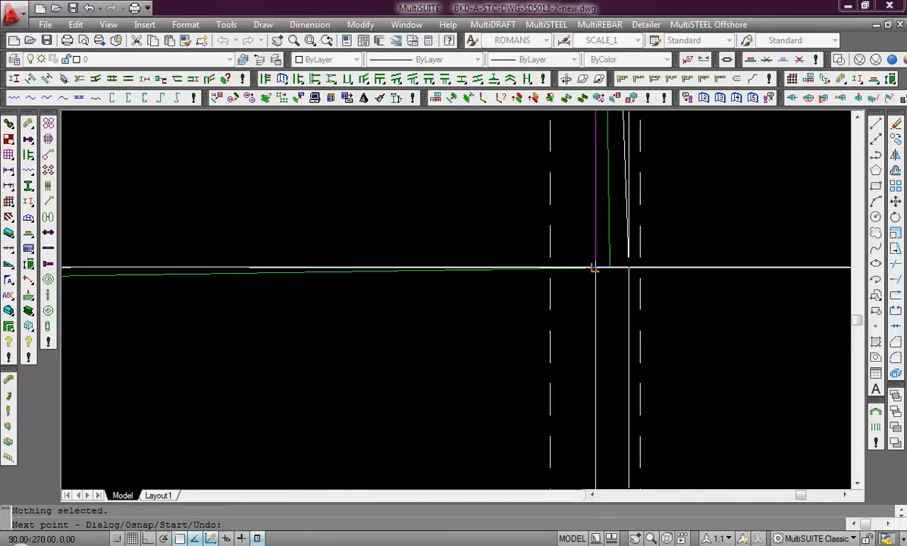
{"action": "scroll", "coordinate": [595, 268], "scroll_direction": "down", "scroll_amount": 5}
{"action": "scroll", "coordinate": [640, 272], "scroll_direction": "down", "scroll_amount": 4}
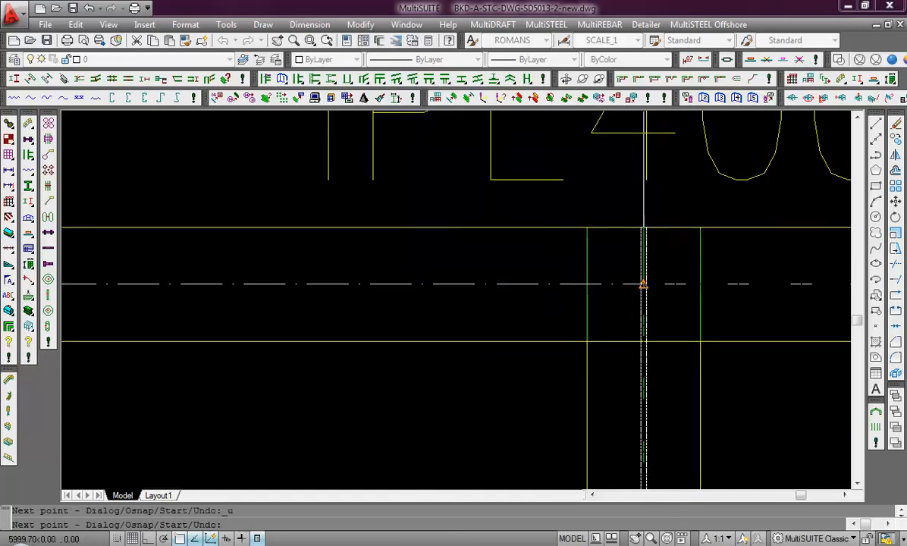
Try to extend the IPE400 run along WHD-34 from WHD-39 straight to the WHD-41 centreline, undoing each misplaced segment
{"action": "scroll", "coordinate": [644, 284], "scroll_direction": "up", "scroll_amount": 1}
{"action": "mouse_move", "coordinate": [644, 284]}
{"action": "middle_mouse_down"}
{"action": "mouse_move", "coordinate": [687, 284]}
{"action": "mouse_move", "coordinate": [419, 282]}
{"action": "middle_mouse_up"}
{"action": "scroll", "coordinate": [678, 292], "scroll_direction": "down", "scroll_amount": 6}
{"action": "scroll", "coordinate": [682, 294], "scroll_direction": "down", "scroll_amount": 2}
{"action": "mouse_move", "coordinate": [683, 294]}
{"action": "middle_mouse_down"}
{"action": "mouse_move", "coordinate": [259, 305]}
{"action": "mouse_move", "coordinate": [462, 304]}
{"action": "mouse_move", "coordinate": [401, 303]}
{"action": "middle_mouse_up"}
{"action": "scroll", "coordinate": [599, 297], "scroll_direction": "up", "scroll_amount": 7}
{"action": "scroll", "coordinate": [572, 270], "scroll_direction": "up", "scroll_amount": 5}
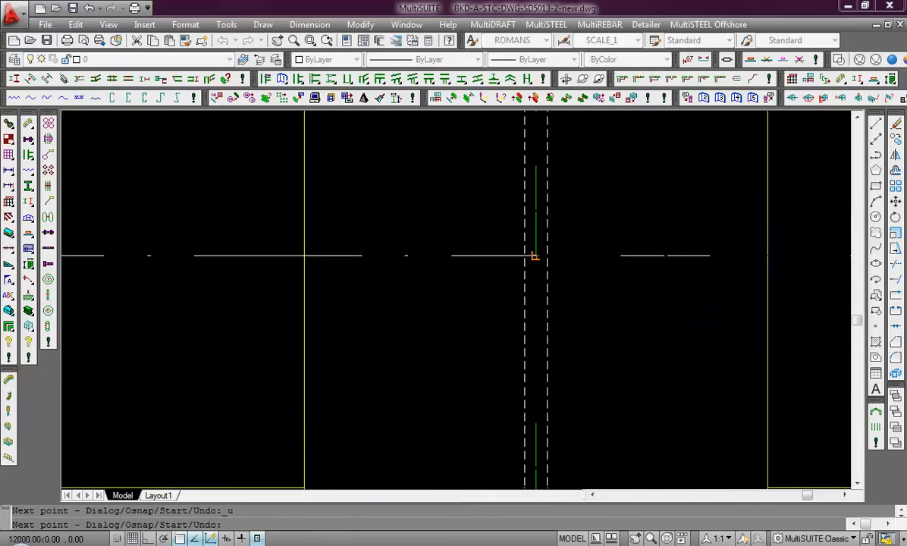
{"action": "scroll", "coordinate": [601, 259], "scroll_direction": "down", "scroll_amount": 5}
{"action": "type", "text": "u"}
{"action": "key", "text": "Return"}
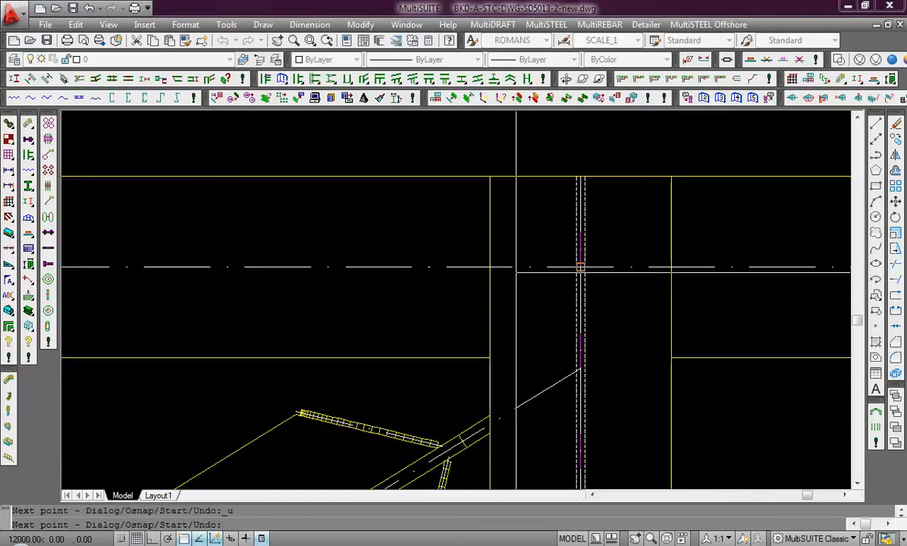
{"action": "scroll", "coordinate": [489, 267], "scroll_direction": "down", "scroll_amount": 6}
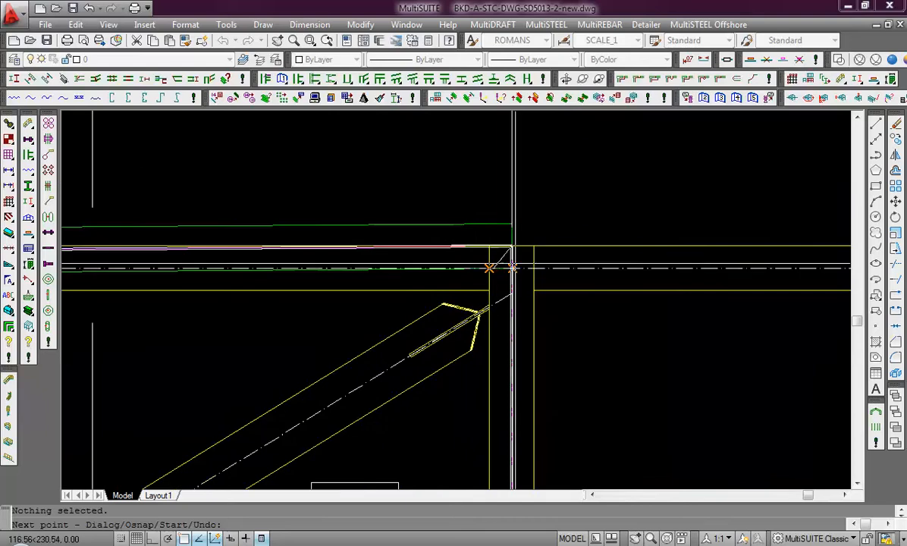
{"action": "key", "text": "ctrl+z"}
Try once more to place the run's next point at WHD-40, and abandon the beam drawing command
{"action": "scroll", "coordinate": [388, 285], "scroll_direction": "down", "scroll_amount": 2}
{"action": "scroll", "coordinate": [465, 274], "scroll_direction": "down", "scroll_amount": 4}
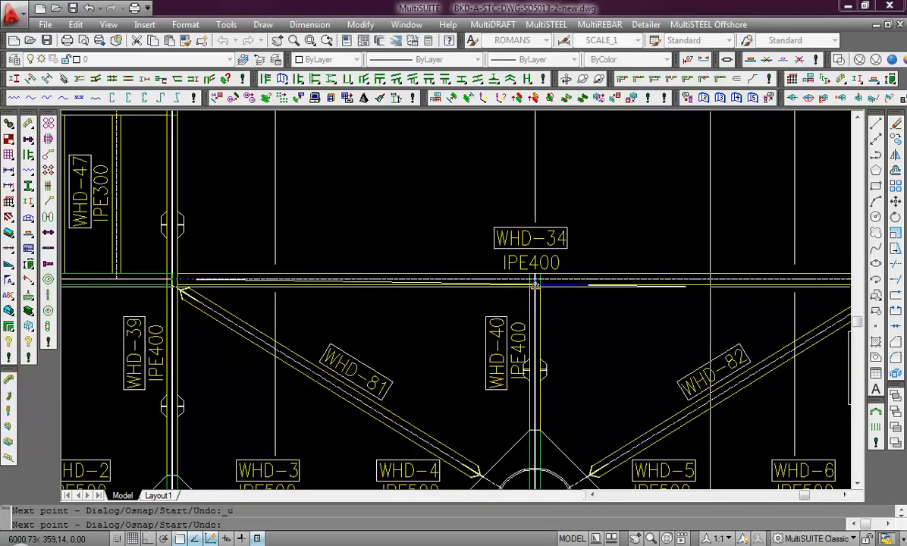
{"action": "scroll", "coordinate": [523, 277], "scroll_direction": "up", "scroll_amount": 4}
{"action": "scroll", "coordinate": [533, 289], "scroll_direction": "up", "scroll_amount": 3}
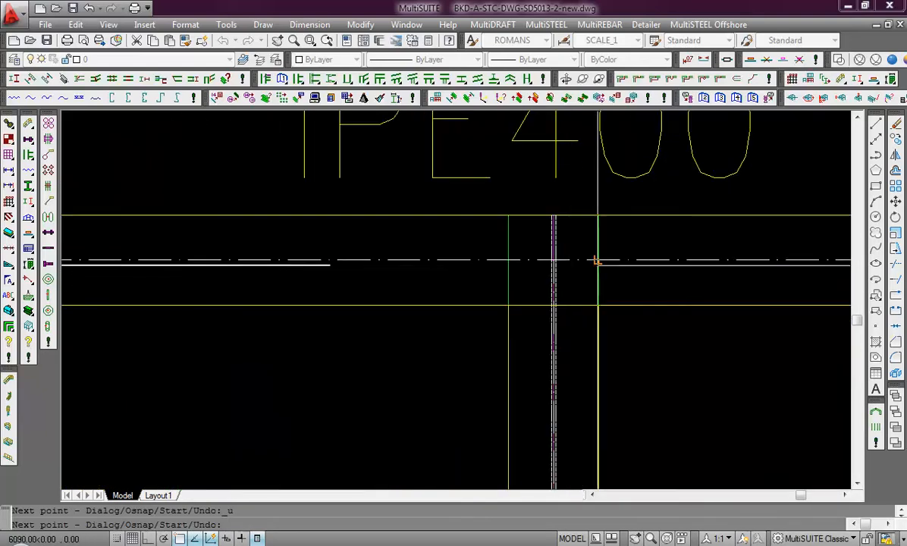
{"action": "key", "text": "Escape"}
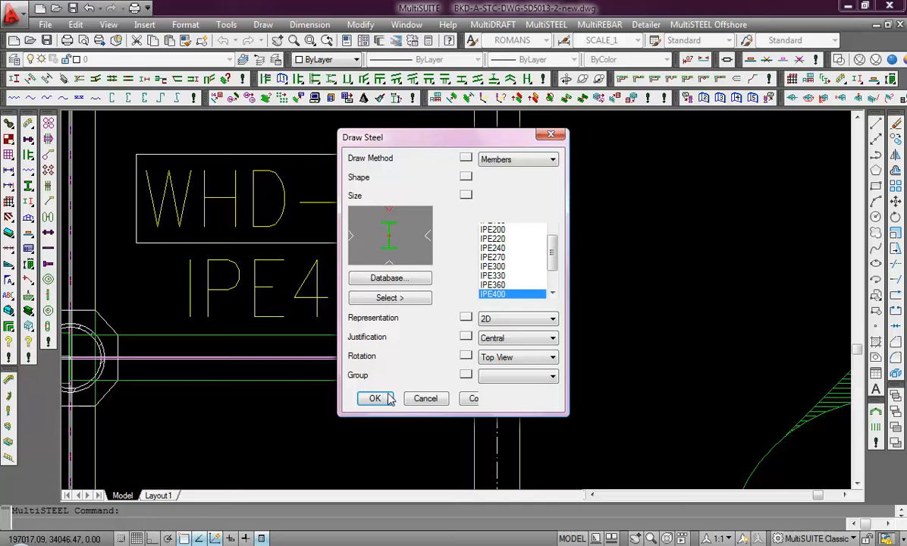
Form the horizontal centreline along WHD-33 into a centrally justified IPE400 member in the BEAM group, using the Form draw method
{"action": "left_click", "coordinate": [516, 160]}
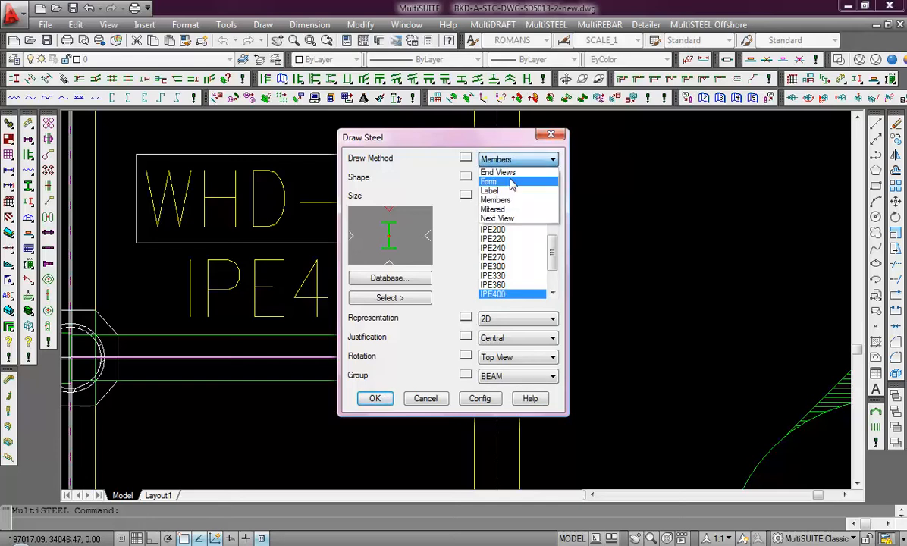
{"action": "left_click", "coordinate": [513, 183]}
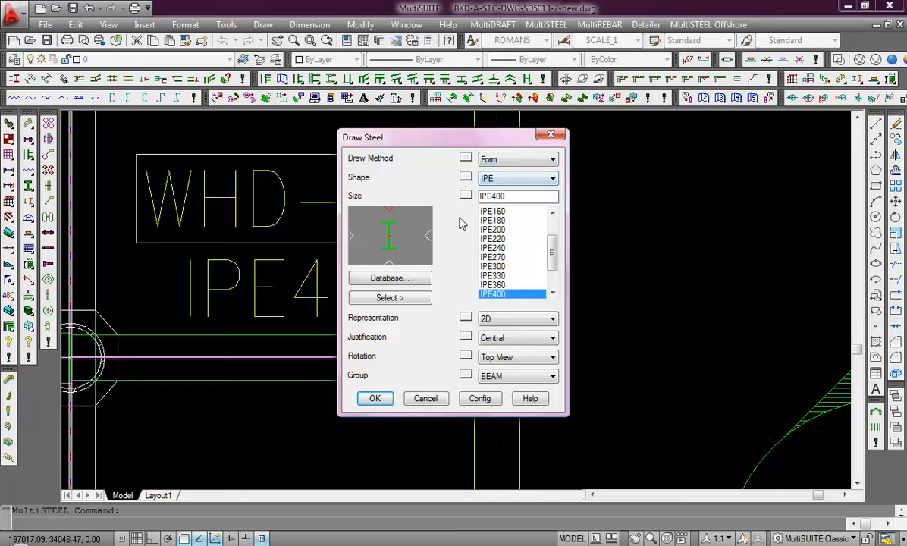
{"action": "left_click", "coordinate": [375, 399]}
{"action": "scroll", "coordinate": [490, 266], "scroll_direction": "down", "scroll_amount": 6}
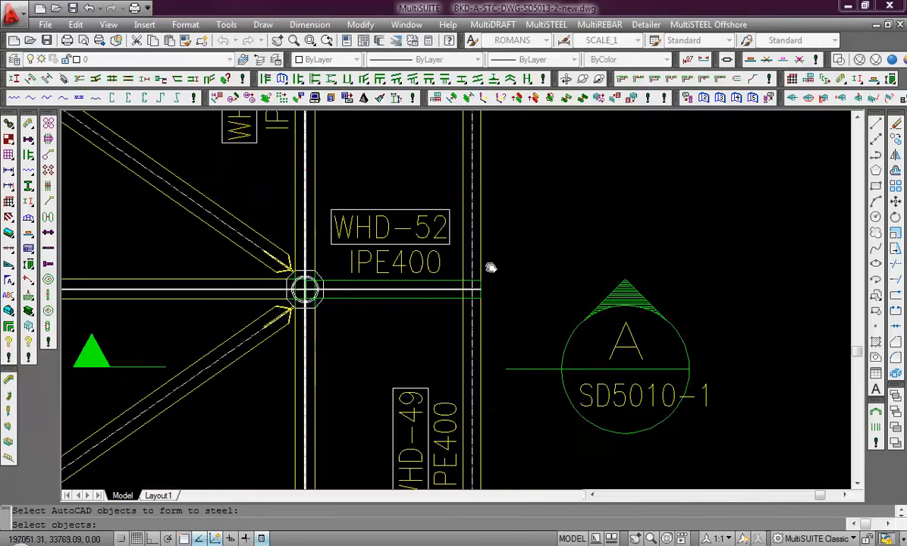
{"action": "scroll", "coordinate": [596, 282], "scroll_direction": "down", "scroll_amount": 5}
{"action": "scroll", "coordinate": [354, 269], "scroll_direction": "up", "scroll_amount": 8}
{"action": "scroll", "coordinate": [354, 269], "scroll_direction": "down", "scroll_amount": 1}
{"action": "scroll", "coordinate": [329, 295], "scroll_direction": "up", "scroll_amount": 5}
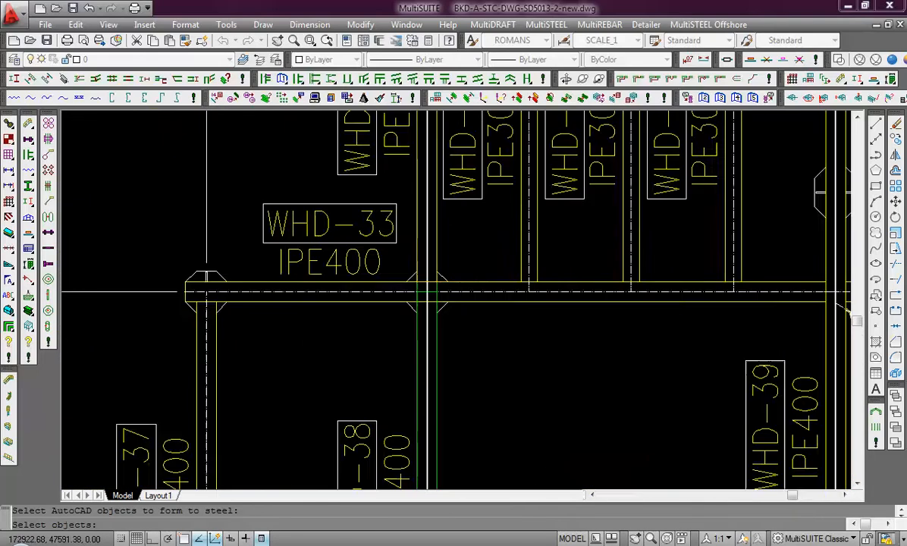
{"action": "key", "text": "Return"}
{"action": "scroll", "coordinate": [529, 310], "scroll_direction": "down", "scroll_amount": 4}
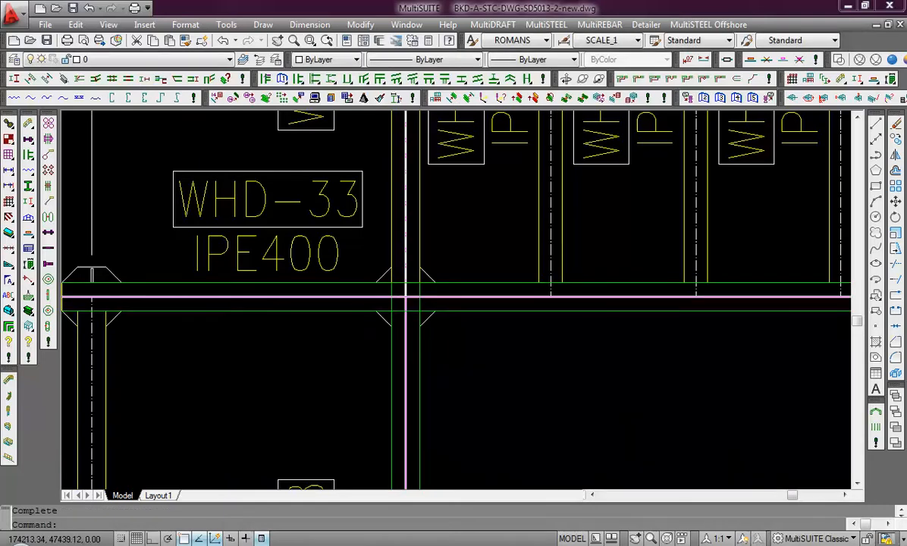
Form the horizontal centreline along WHD-34 into a centrally justified IPE400 member using the Form draw method
{"action": "middle_click_drag", "start_coordinate": [786, 302], "coordinate": [507, 302]}
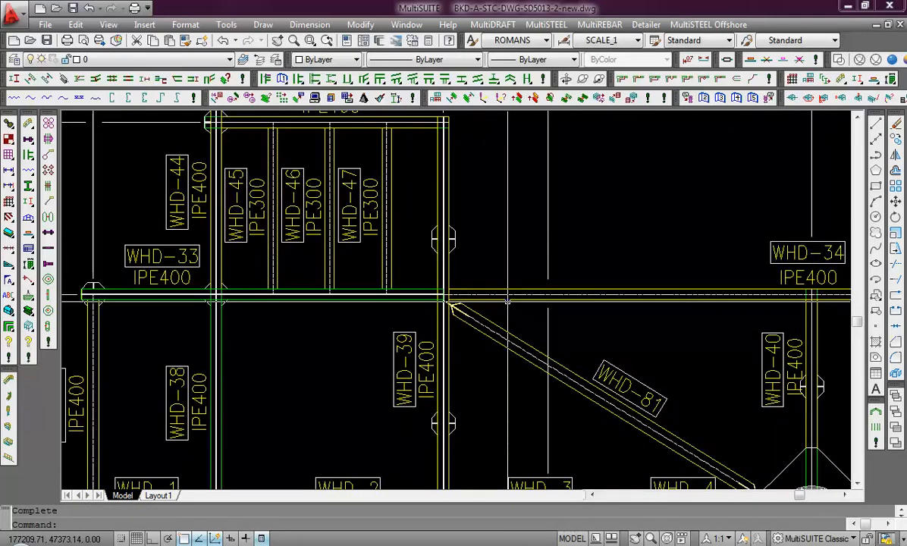
{"action": "key", "text": "Return"}
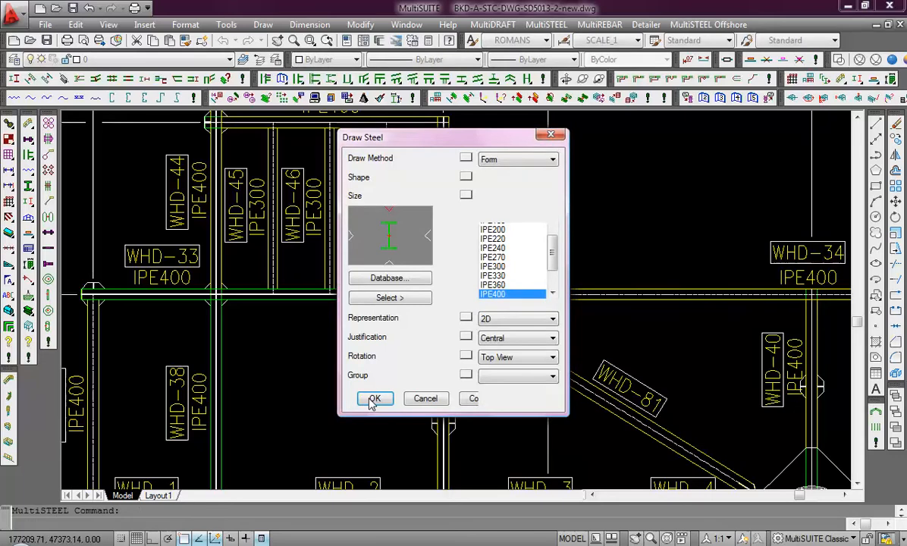
{"action": "left_click", "coordinate": [371, 400]}
{"action": "scroll", "coordinate": [473, 285], "scroll_direction": "up", "scroll_amount": 5}
{"action": "scroll", "coordinate": [477, 277], "scroll_direction": "down", "scroll_amount": 5}
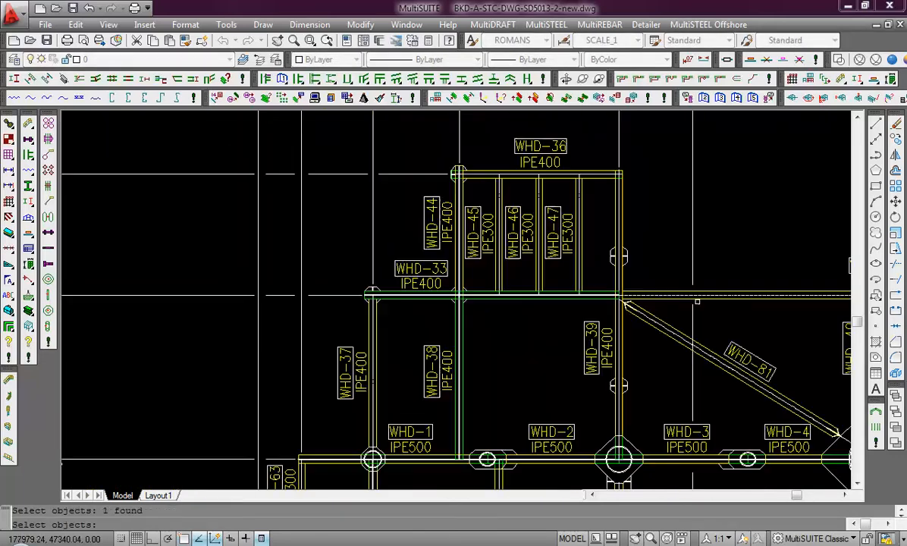
{"action": "middle_click_drag", "start_coordinate": [625, 249], "coordinate": [421, 300]}
{"action": "scroll", "coordinate": [607, 296], "scroll_direction": "up", "scroll_amount": 5}
{"action": "scroll", "coordinate": [668, 301], "scroll_direction": "down", "scroll_amount": 4}
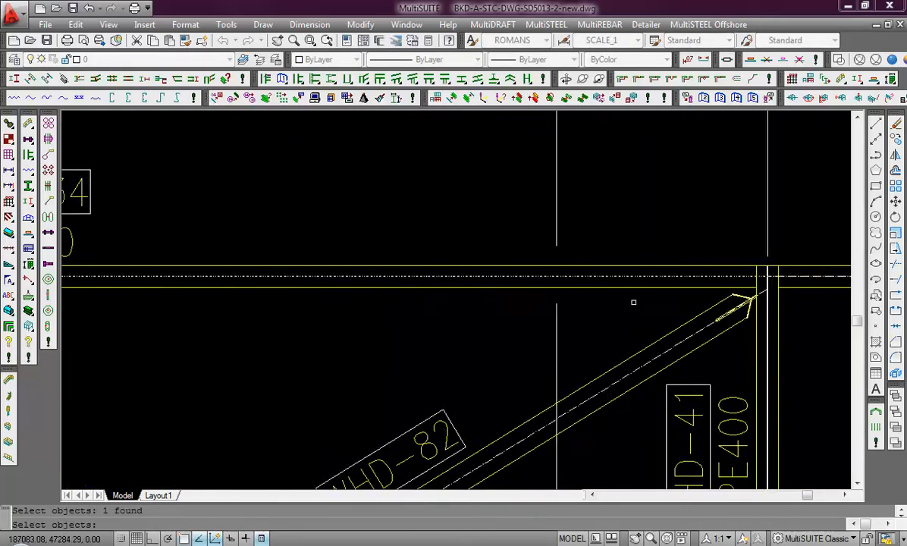
{"action": "key", "text": "Return"}
Form the horizontal centreline along WHD-35 into an IPE400 member with central justification and top view rotation
{"action": "scroll", "coordinate": [647, 302], "scroll_direction": "up", "scroll_amount": 5}
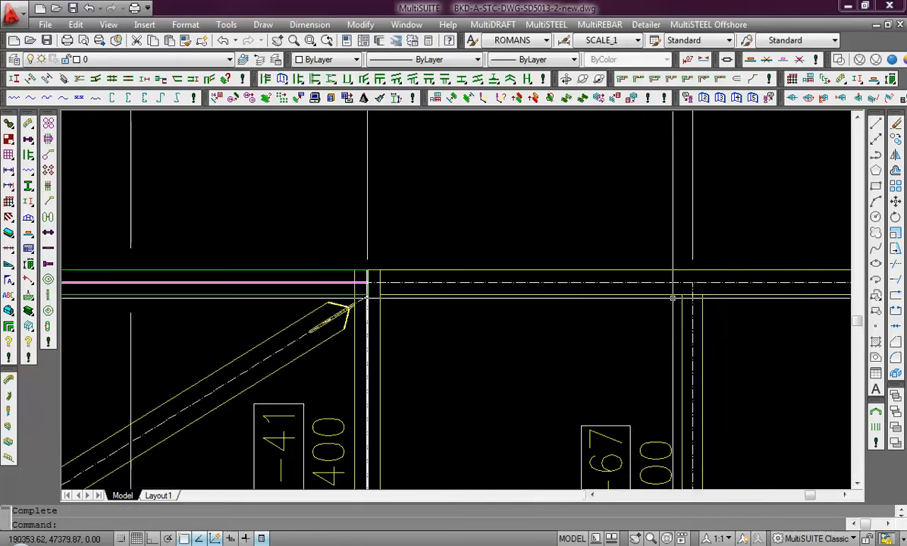
{"action": "key", "text": "Return"}
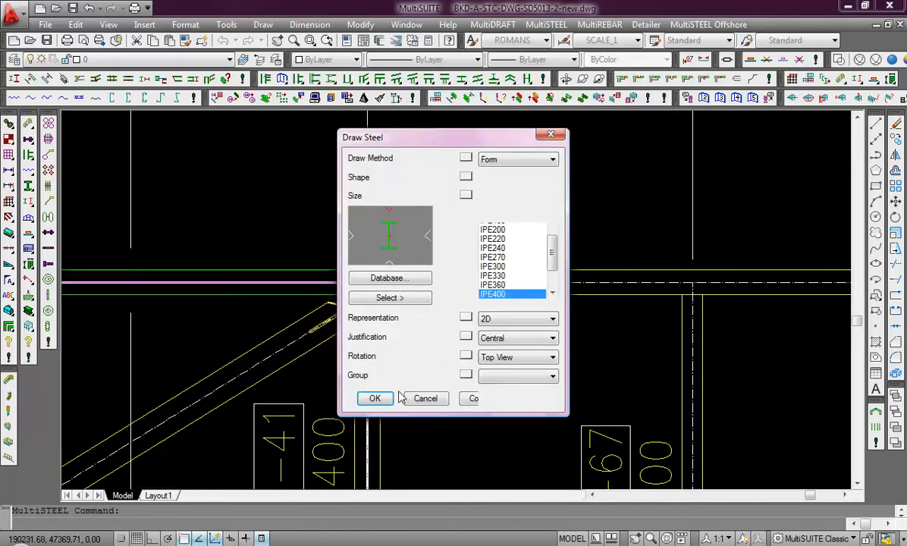
{"action": "left_click", "coordinate": [385, 399]}
{"action": "scroll", "coordinate": [674, 365], "scroll_direction": "down", "scroll_amount": 5}
{"action": "mouse_move", "coordinate": [668, 357]}
{"action": "middle_mouse_down"}
{"action": "mouse_move", "coordinate": [607, 313]}
{"action": "mouse_move", "coordinate": [439, 328]}
{"action": "middle_mouse_up"}
{"action": "scroll", "coordinate": [607, 291], "scroll_direction": "up", "scroll_amount": 4}
{"action": "left_click", "coordinate": [589, 296]}
{"action": "scroll", "coordinate": [658, 309], "scroll_direction": "down", "scroll_amount": 2}
{"action": "key", "text": "Return"}
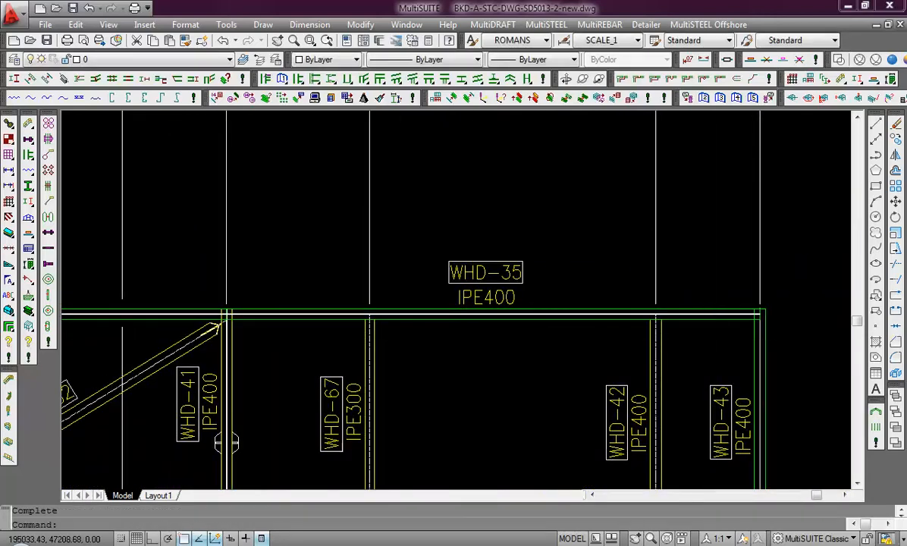
Form the vertical WHD-42 centreline into an IPE400 member using the Form draw method
{"action": "scroll", "coordinate": [724, 336], "scroll_direction": "up", "scroll_amount": 6}
{"action": "middle_click_drag", "start_coordinate": [730, 337], "coordinate": [586, 340]}
{"action": "scroll", "coordinate": [586, 339], "scroll_direction": "down", "scroll_amount": 3}
{"action": "middle_click_drag", "start_coordinate": [571, 409], "coordinate": [571, 251]}
{"action": "key", "text": "Return"}
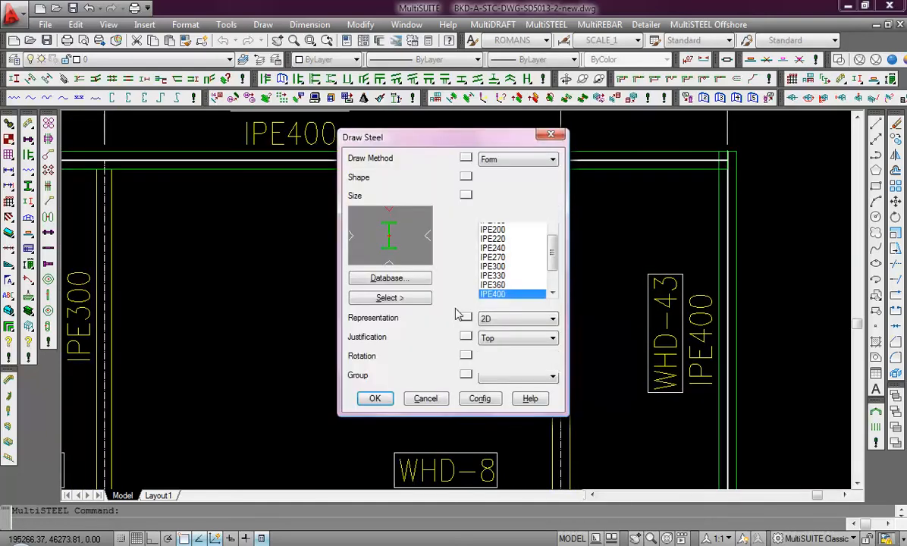
{"action": "left_click", "coordinate": [375, 399]}
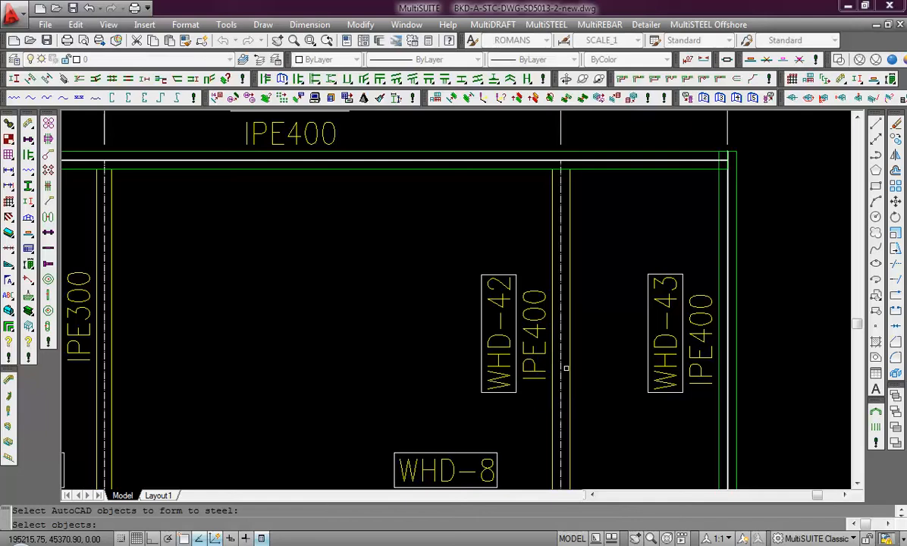
{"action": "left_click", "coordinate": [561, 343]}
{"action": "key", "text": "Return"}
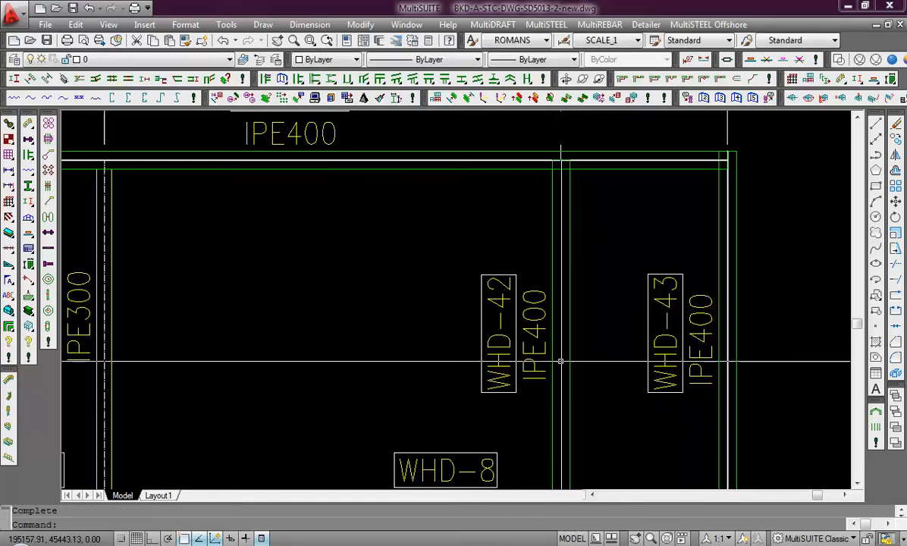
Pick IPE300 as the steel size and form the WHD-57 and WHD-63 centrelines into centrally justified members in the BEAM group
{"action": "middle_click", "coordinate": [470, 345]}
{"action": "middle_click", "coordinate": [469, 344]}
{"action": "scroll", "coordinate": [434, 301], "scroll_direction": "up", "scroll_amount": 5}
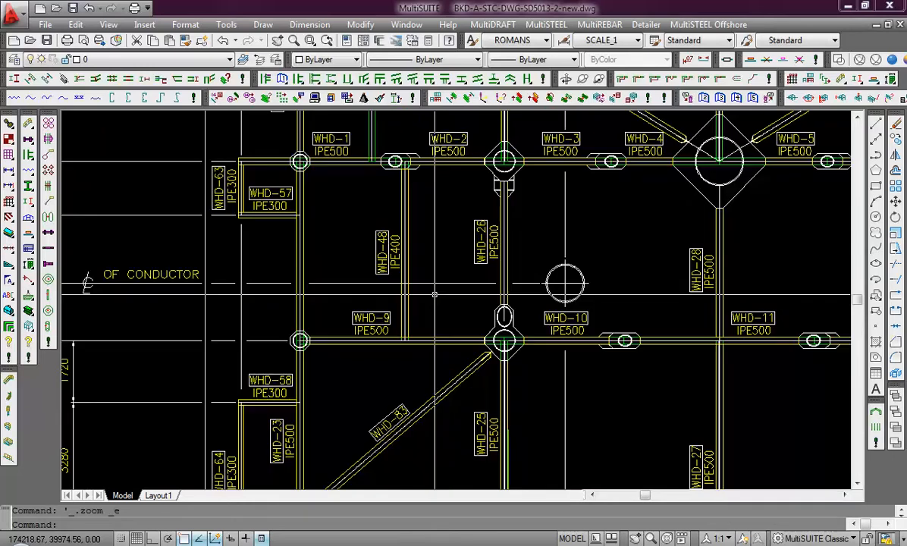
{"action": "scroll", "coordinate": [411, 255], "scroll_direction": "up", "scroll_amount": 5}
{"action": "scroll", "coordinate": [411, 255], "scroll_direction": "up", "scroll_amount": 4}
{"action": "scroll", "coordinate": [383, 224], "scroll_direction": "down", "scroll_amount": 9}
{"action": "scroll", "coordinate": [511, 275], "scroll_direction": "down", "scroll_amount": 3}
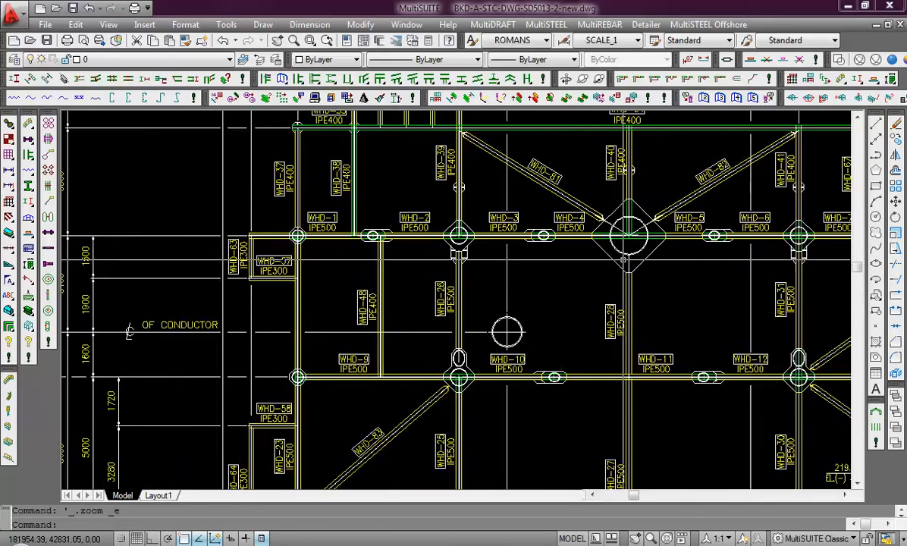
{"action": "middle_click_drag", "start_coordinate": [506, 267], "coordinate": [464, 262]}
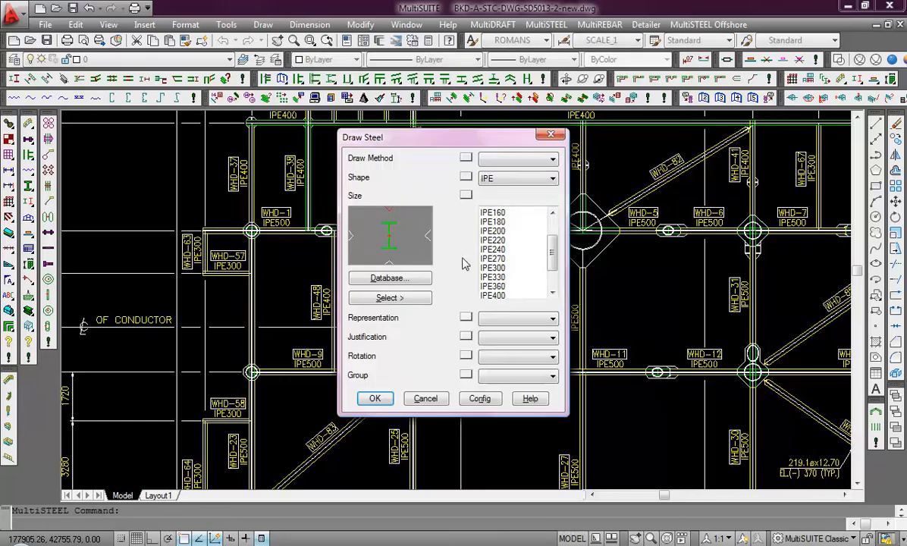
{"action": "left_click", "coordinate": [497, 266]}
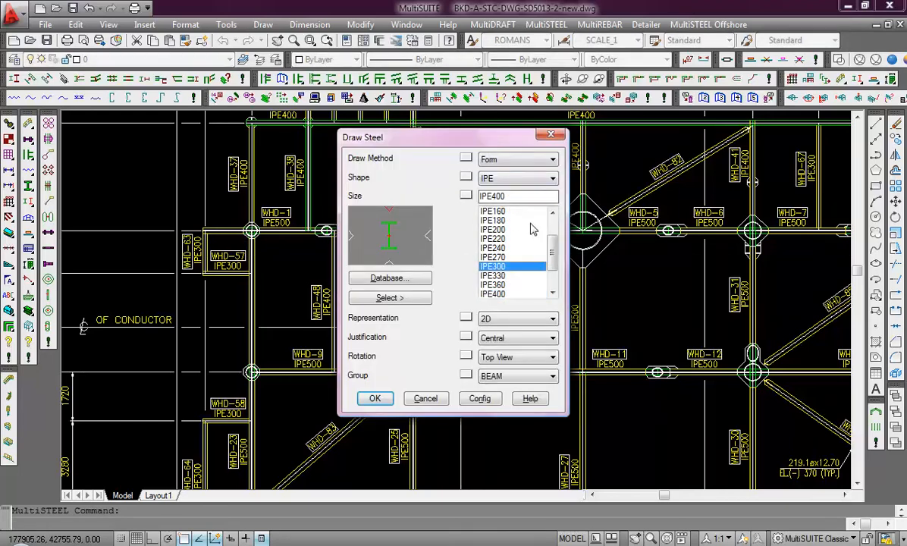
{"action": "left_click", "coordinate": [375, 398]}
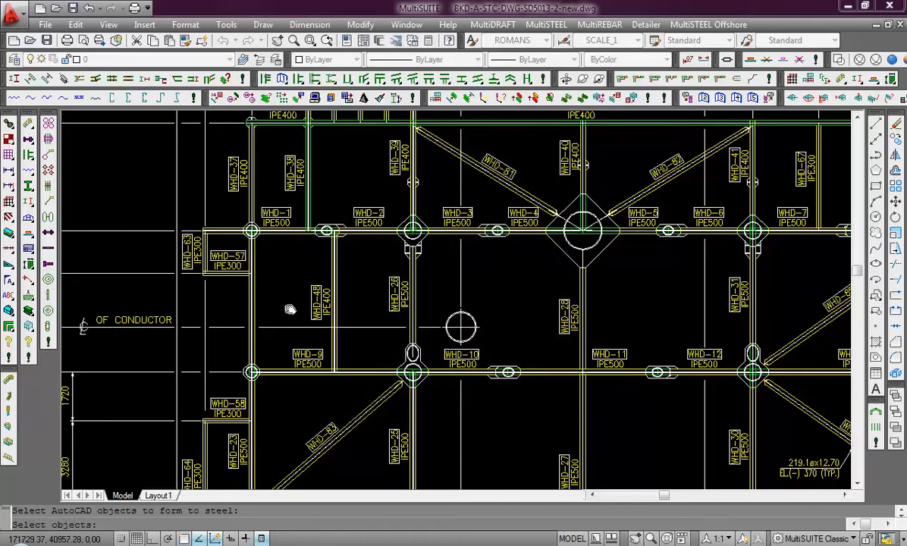
{"action": "scroll", "coordinate": [462, 324], "scroll_direction": "up", "scroll_amount": 4}
{"action": "scroll", "coordinate": [297, 262], "scroll_direction": "up", "scroll_amount": 5}
{"action": "scroll", "coordinate": [289, 254], "scroll_direction": "down", "scroll_amount": 5}
{"action": "scroll", "coordinate": [271, 241], "scroll_direction": "up", "scroll_amount": 4}
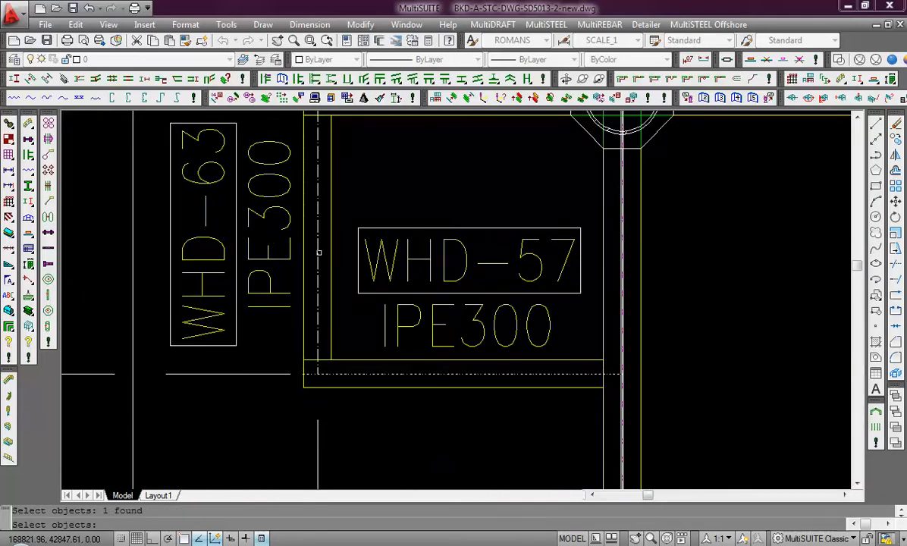
{"action": "middle_click_drag", "start_coordinate": [455, 141], "coordinate": [440, 310]}
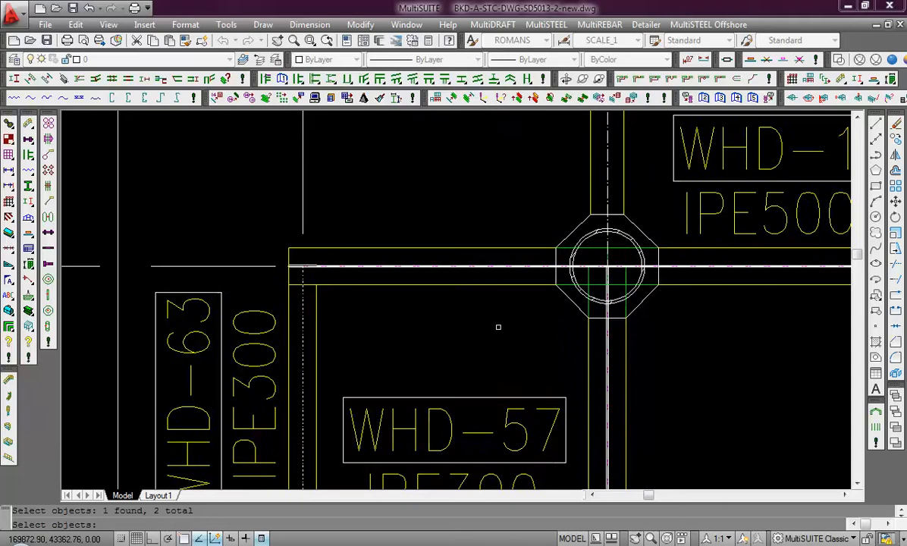
{"action": "scroll", "coordinate": [498, 327], "scroll_direction": "down", "scroll_amount": 3}
{"action": "middle_click_drag", "start_coordinate": [498, 345], "coordinate": [453, 282]}
{"action": "right_click", "coordinate": [454, 285]}
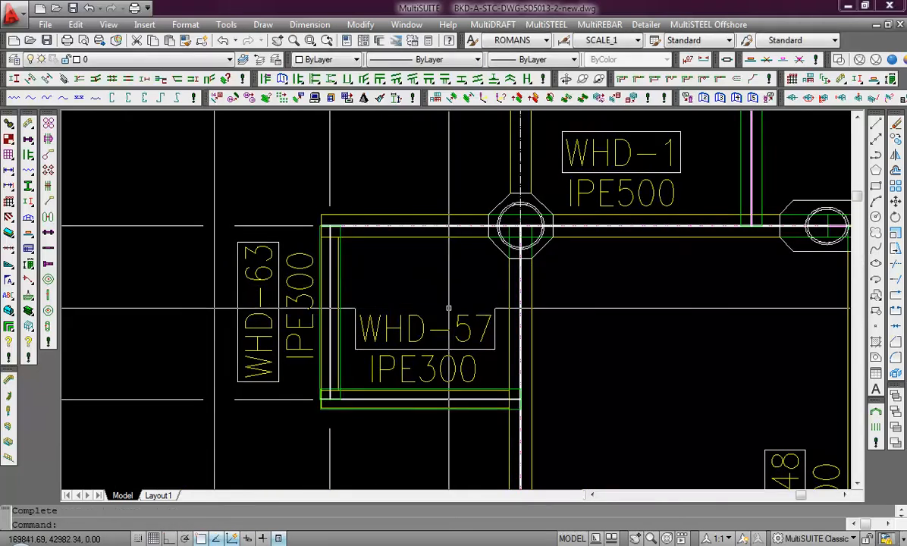
Form the WHD-58 and WHD-64 centrelines into steel members, keeping the Form draw method and the IPE400 size offered
{"action": "type", "text": "d"}
{"action": "key", "text": "Return"}
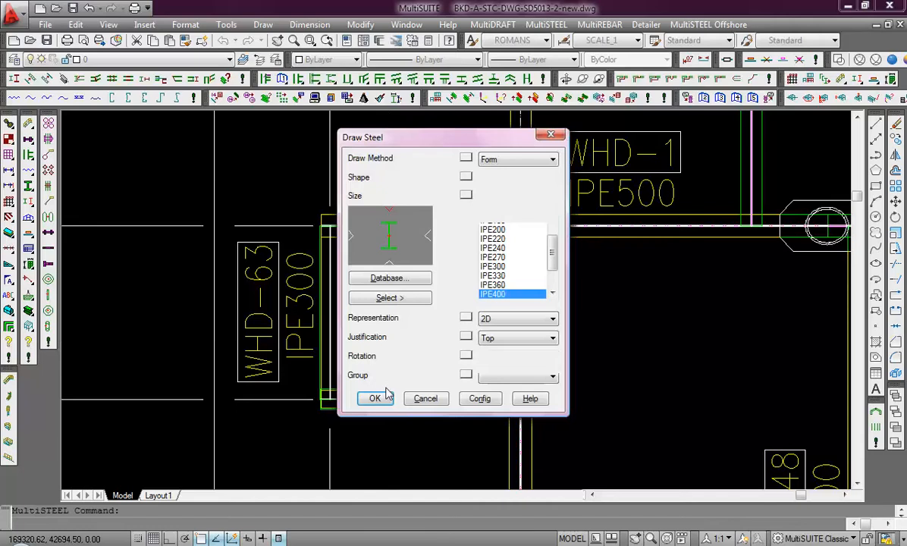
{"action": "left_click", "coordinate": [377, 398]}
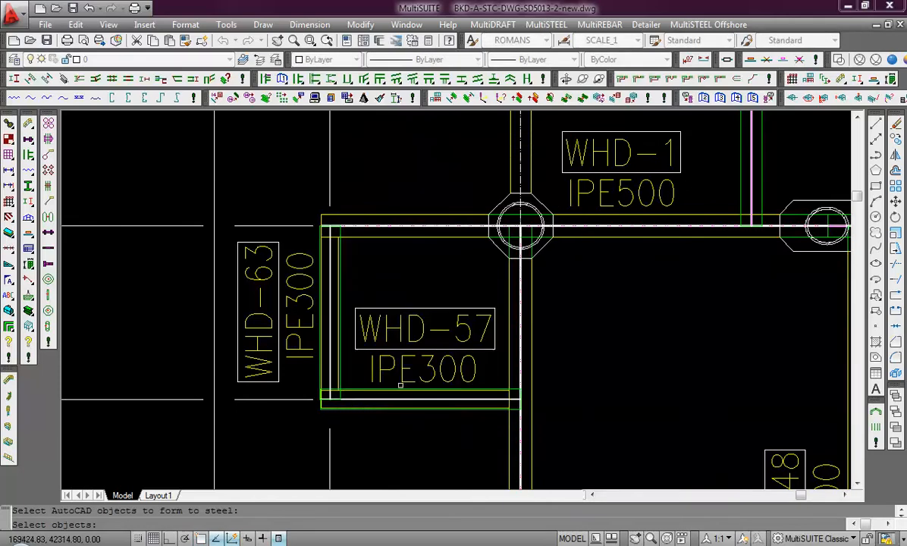
{"action": "scroll", "coordinate": [431, 294], "scroll_direction": "down", "scroll_amount": 3}
{"action": "middle_click_drag", "start_coordinate": [431, 292], "coordinate": [417, 263]}
{"action": "scroll", "coordinate": [502, 411], "scroll_direction": "up", "scroll_amount": 2}
{"action": "middle_click_drag", "start_coordinate": [503, 411], "coordinate": [487, 377]}
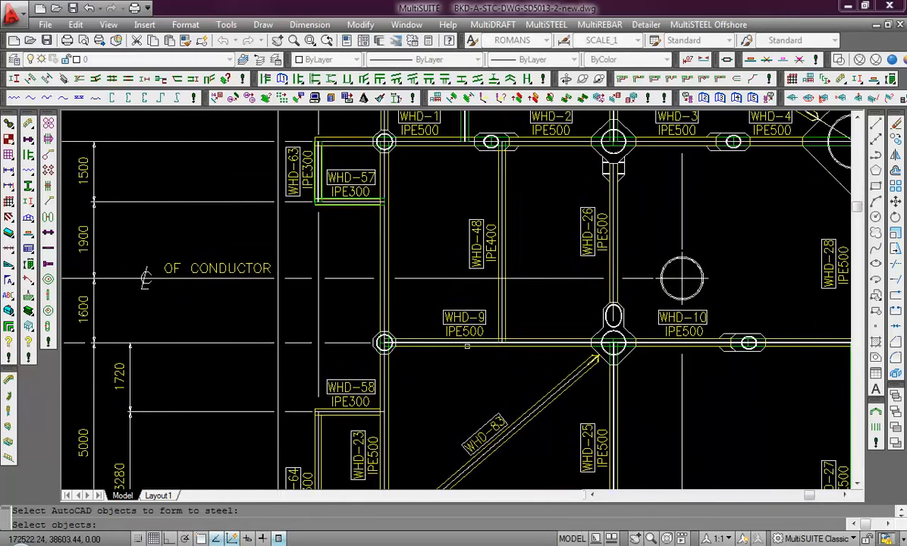
{"action": "scroll", "coordinate": [468, 346], "scroll_direction": "up", "scroll_amount": 4}
{"action": "scroll", "coordinate": [409, 366], "scroll_direction": "down", "scroll_amount": 5}
{"action": "mouse_move", "coordinate": [408, 366]}
{"action": "middle_mouse_down"}
{"action": "mouse_move", "coordinate": [484, 270]}
{"action": "mouse_move", "coordinate": [484, 326]}
{"action": "middle_mouse_up"}
{"action": "scroll", "coordinate": [390, 375], "scroll_direction": "up", "scroll_amount": 6}
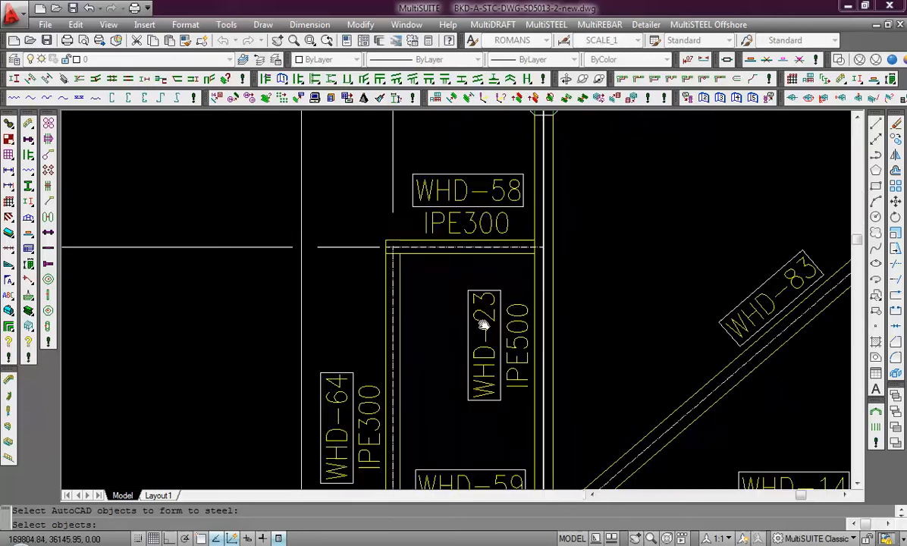
{"action": "scroll", "coordinate": [471, 252], "scroll_direction": "up", "scroll_amount": 5}
{"action": "left_click", "coordinate": [469, 232]}
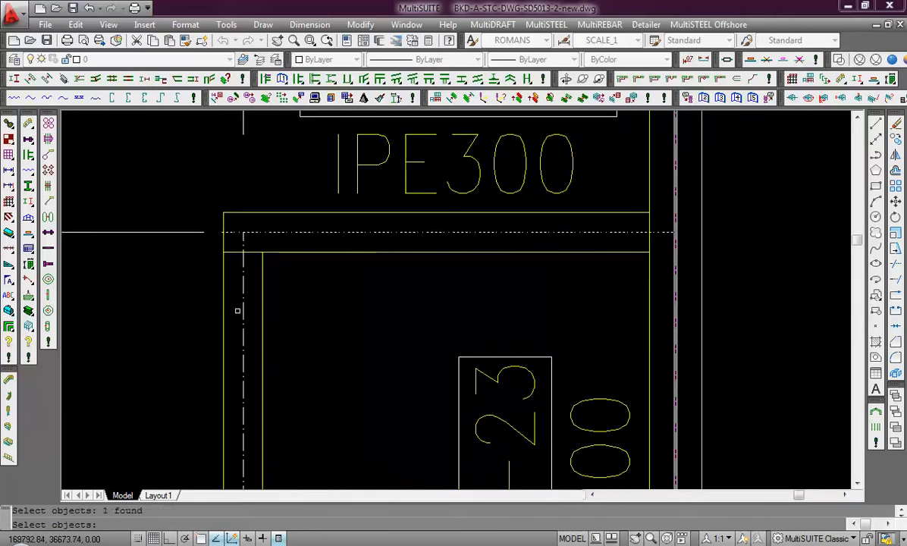
{"action": "scroll", "coordinate": [261, 314], "scroll_direction": "down", "scroll_amount": 7}
{"action": "mouse_move", "coordinate": [320, 303]}
{"action": "middle_mouse_down"}
{"action": "mouse_move", "coordinate": [340, 266]}
{"action": "mouse_move", "coordinate": [340, 237]}
{"action": "middle_mouse_up"}
{"action": "middle_click_drag", "start_coordinate": [326, 351], "coordinate": [346, 269]}
{"action": "scroll", "coordinate": [296, 358], "scroll_direction": "up", "scroll_amount": 4}
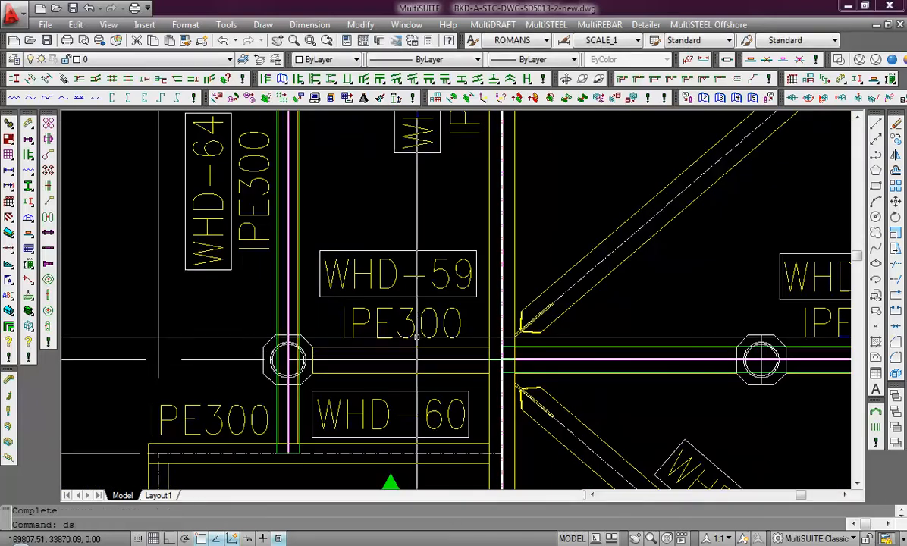
Form the horizontal centreline along WHD-60 into a centrally justified steel member, keeping the current Draw Steel settings
{"action": "key", "text": "Return"}
{"action": "left_click", "coordinate": [374, 398]}
{"action": "scroll", "coordinate": [288, 371], "scroll_direction": "up", "scroll_amount": 3}
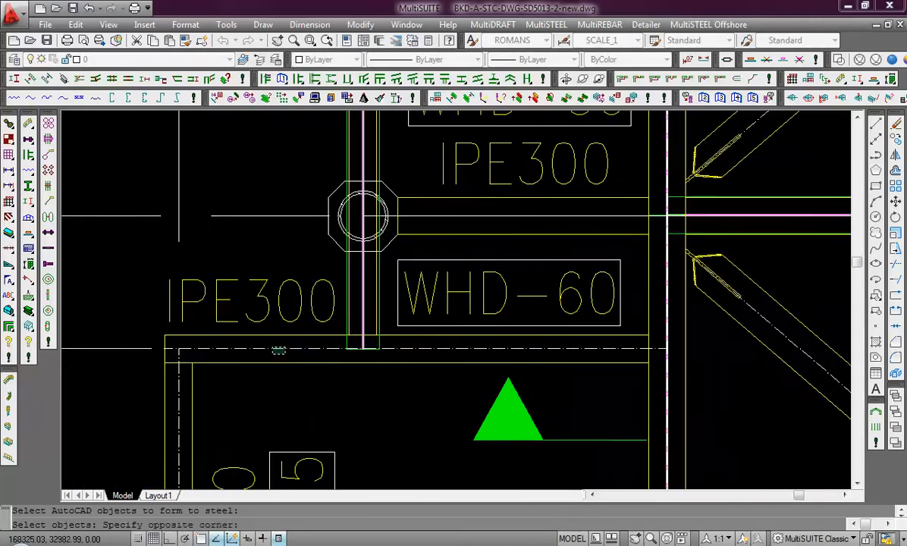
{"action": "key", "text": "Return"}
Form the WHD-65 and WHD-61 centrelines into centrally justified IPE400 members with top view rotation
{"action": "type", "text": "ds"}
{"action": "key", "text": "Return"}
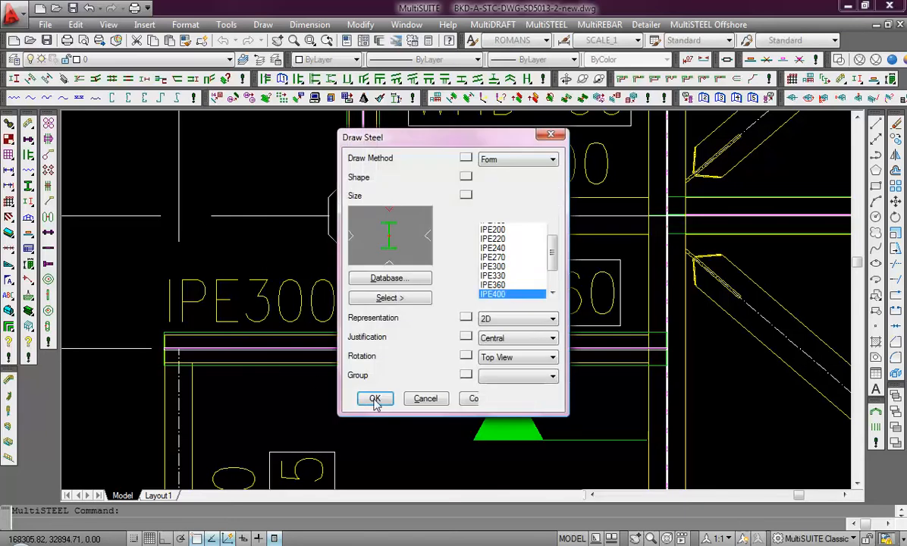
{"action": "left_click", "coordinate": [374, 398]}
{"action": "scroll", "coordinate": [409, 229], "scroll_direction": "up", "scroll_amount": 4}
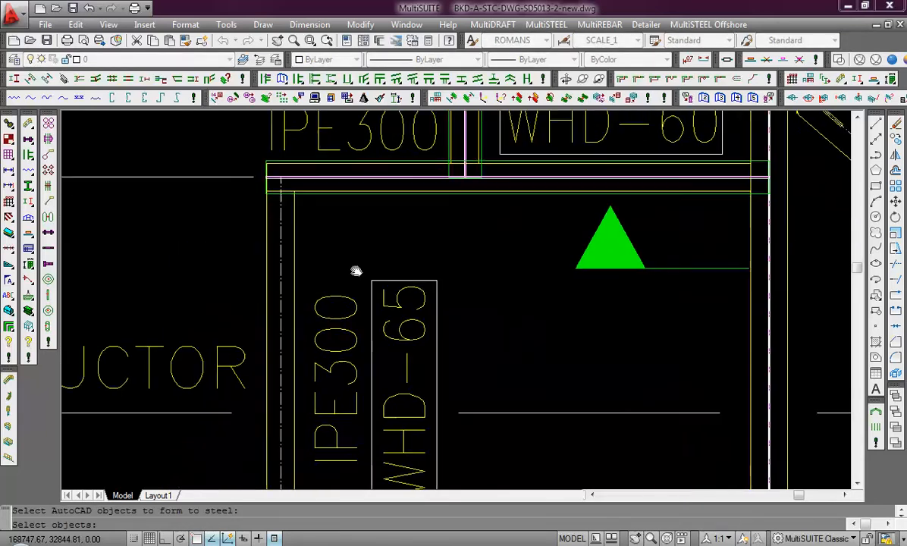
{"action": "scroll", "coordinate": [338, 294], "scroll_direction": "down", "scroll_amount": 2}
{"action": "scroll", "coordinate": [313, 332], "scroll_direction": "up", "scroll_amount": 5}
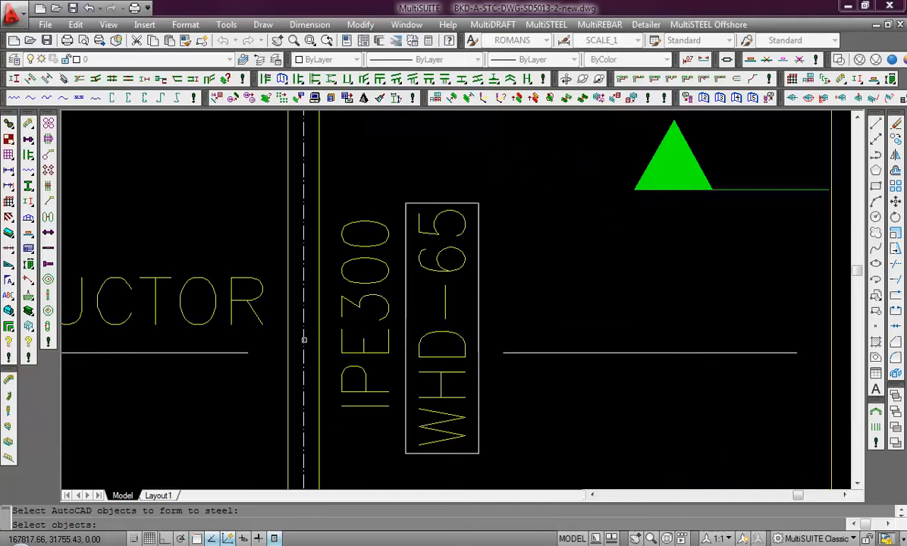
{"action": "scroll", "coordinate": [338, 334], "scroll_direction": "down", "scroll_amount": 3}
{"action": "scroll", "coordinate": [338, 334], "scroll_direction": "up", "scroll_amount": 3}
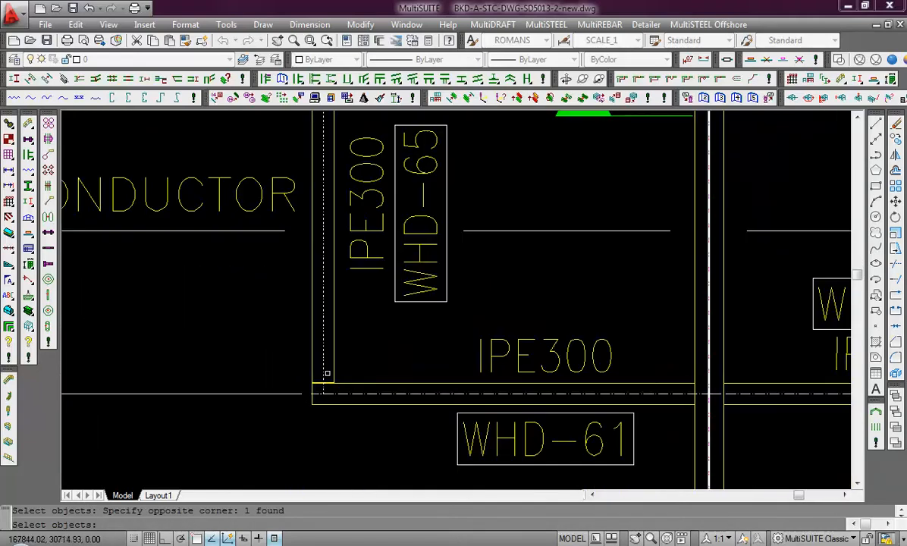
{"action": "scroll", "coordinate": [391, 379], "scroll_direction": "down", "scroll_amount": 3}
{"action": "key", "text": "Return"}
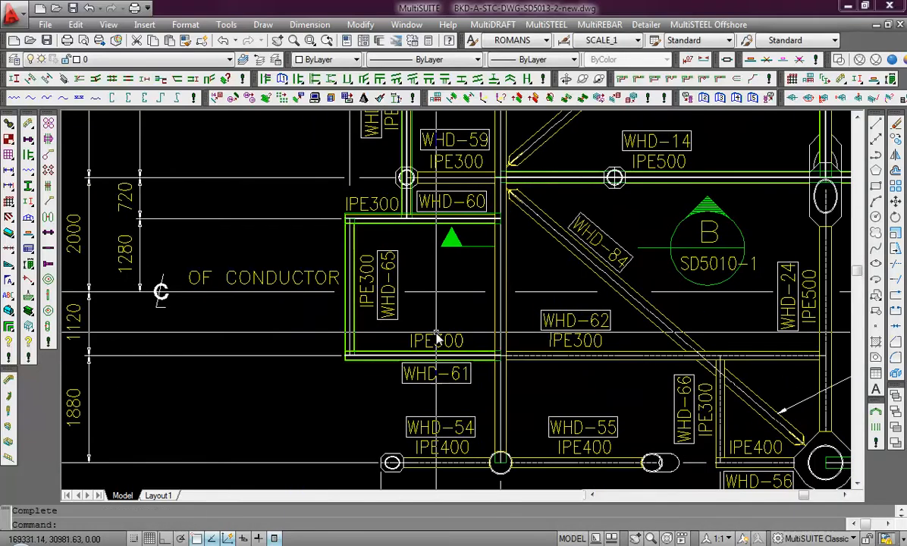
Form the WHD-62 and WHD-66 centrelines into centrally justified IPE400 members in the BEAM group
{"action": "key", "text": "Return"}
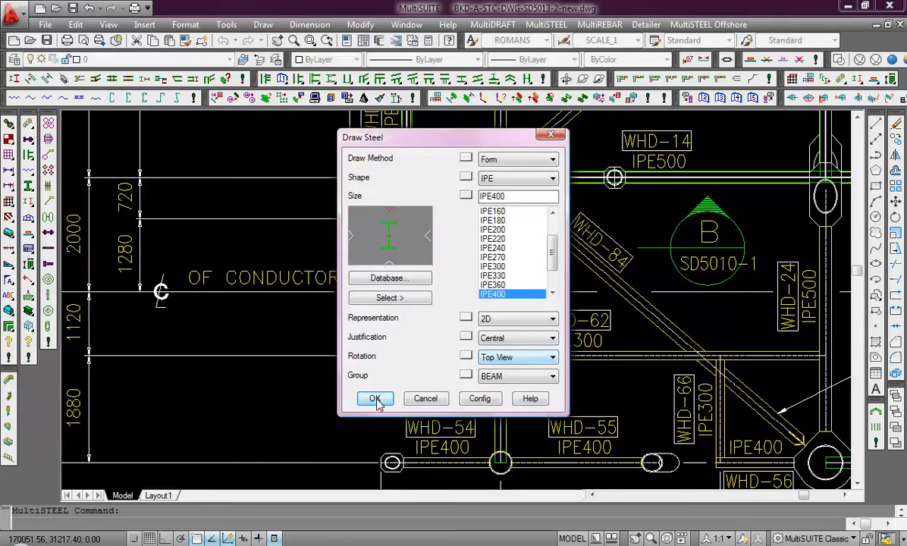
{"action": "left_click", "coordinate": [374, 399]}
{"action": "scroll", "coordinate": [561, 370], "scroll_direction": "up", "scroll_amount": 5}
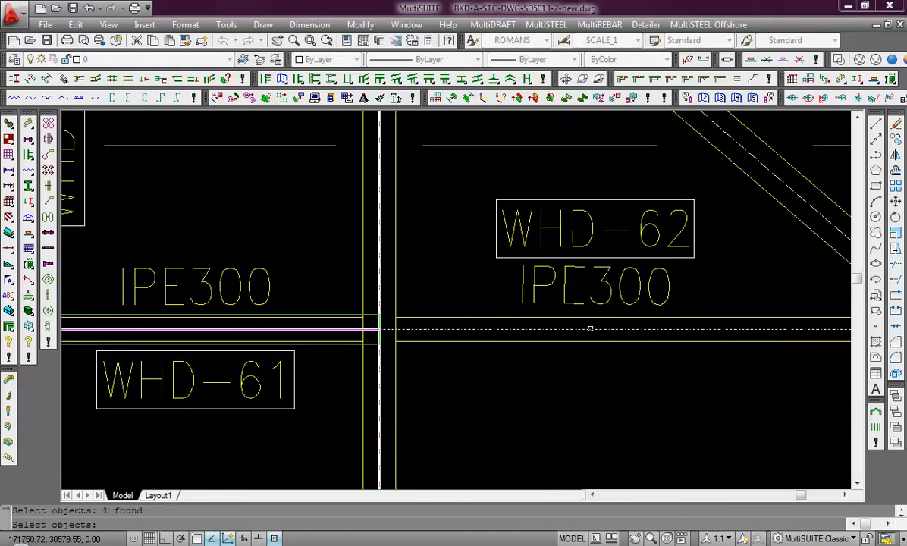
{"action": "scroll", "coordinate": [590, 329], "scroll_direction": "down", "scroll_amount": 4}
{"action": "scroll", "coordinate": [489, 342], "scroll_direction": "up", "scroll_amount": 3}
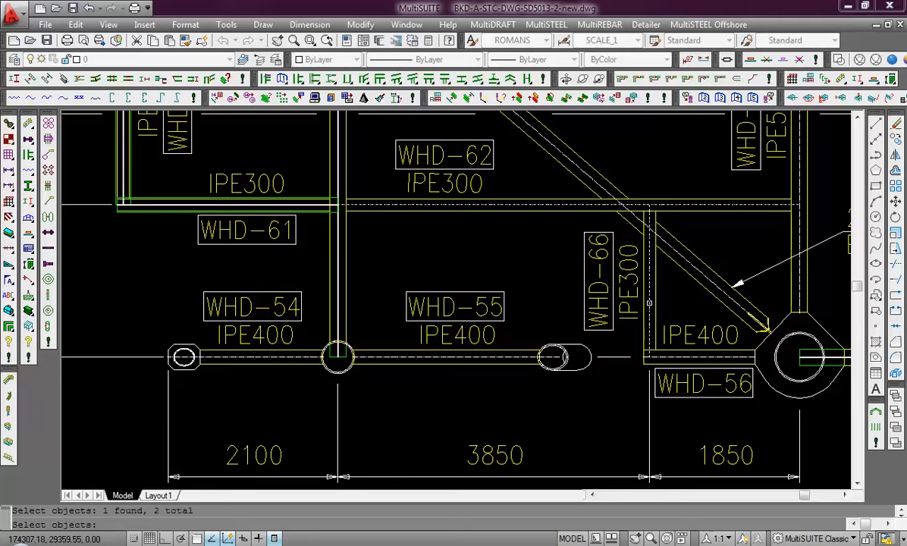
{"action": "middle_click_drag", "start_coordinate": [682, 258], "coordinate": [469, 314]}
{"action": "mouse_move", "coordinate": [587, 235]}
{"action": "middle_mouse_down"}
{"action": "mouse_move", "coordinate": [559, 299]}
{"action": "mouse_move", "coordinate": [564, 320]}
{"action": "middle_mouse_up"}
{"action": "scroll", "coordinate": [592, 305], "scroll_direction": "down", "scroll_amount": 2}
{"action": "scroll", "coordinate": [564, 320], "scroll_direction": "up", "scroll_amount": 5}
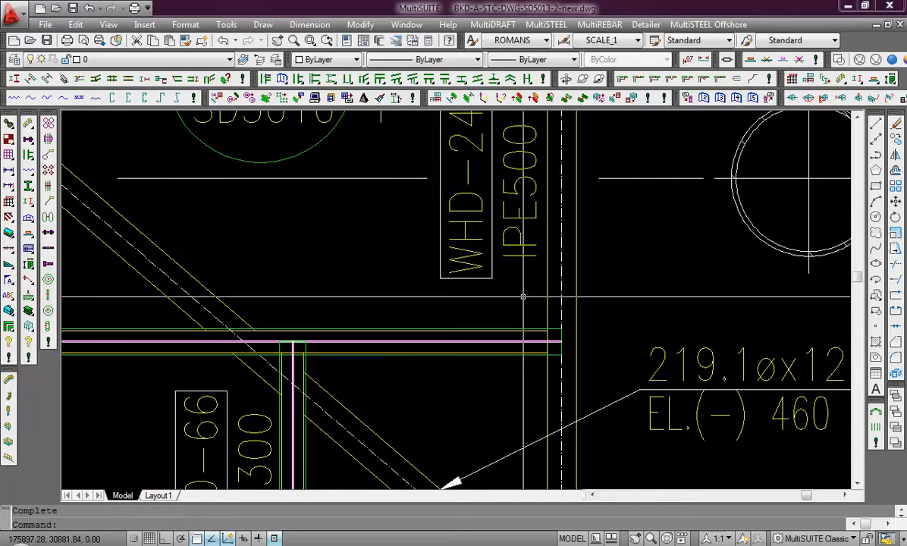
Start another Form operation and select the WHD-70/WHD-72 and WHD-74 centrelines as objects to form into steel
{"action": "scroll", "coordinate": [516, 292], "scroll_direction": "down", "scroll_amount": 5}
{"action": "scroll", "coordinate": [495, 330], "scroll_direction": "down", "scroll_amount": 2}
{"action": "middle_click_drag", "start_coordinate": [541, 366], "coordinate": [446, 398]}
{"action": "key", "text": "Return"}
{"action": "key", "text": "Return"}
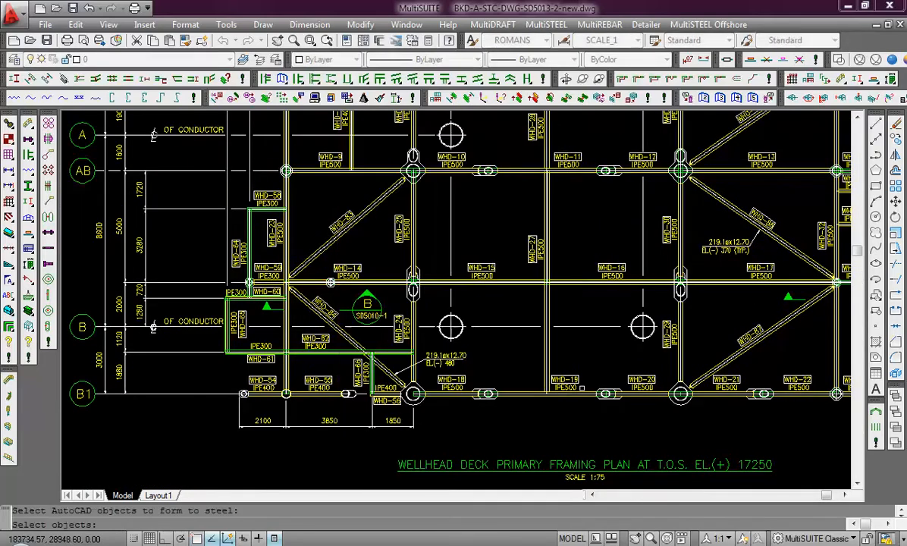
{"action": "scroll", "coordinate": [639, 278], "scroll_direction": "up", "scroll_amount": 5}
{"action": "mouse_move", "coordinate": [566, 310]}
{"action": "middle_mouse_down"}
{"action": "mouse_move", "coordinate": [475, 371]}
{"action": "mouse_move", "coordinate": [403, 395]}
{"action": "middle_mouse_up"}
{"action": "scroll", "coordinate": [568, 345], "scroll_direction": "down", "scroll_amount": 5}
{"action": "middle_click_drag", "start_coordinate": [719, 324], "coordinate": [661, 336]}
{"action": "scroll", "coordinate": [683, 332], "scroll_direction": "up", "scroll_amount": 5}
{"action": "middle_click_drag", "start_coordinate": [721, 321], "coordinate": [508, 205]}
{"action": "middle_click_drag", "start_coordinate": [601, 300], "coordinate": [580, 173]}
{"action": "middle_click_drag", "start_coordinate": [551, 346], "coordinate": [550, 204]}
{"action": "scroll", "coordinate": [550, 204], "scroll_direction": "down", "scroll_amount": 5}
{"action": "middle_click_drag", "start_coordinate": [552, 237], "coordinate": [537, 451]}
{"action": "scroll", "coordinate": [580, 304], "scroll_direction": "up", "scroll_amount": 5}
{"action": "scroll", "coordinate": [623, 377], "scroll_direction": "up", "scroll_amount": 3}
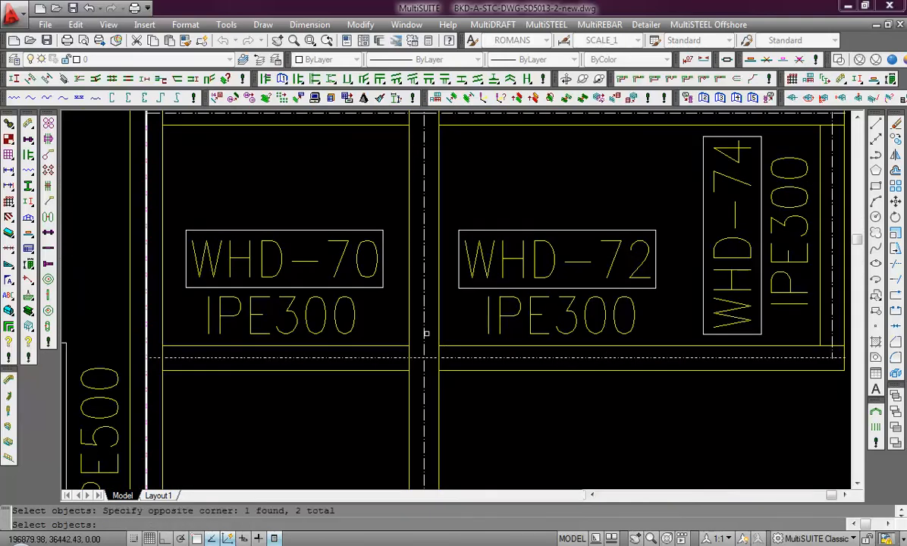
{"action": "scroll", "coordinate": [426, 333], "scroll_direction": "down", "scroll_amount": 4}
{"action": "scroll", "coordinate": [611, 330], "scroll_direction": "up", "scroll_amount": 4}
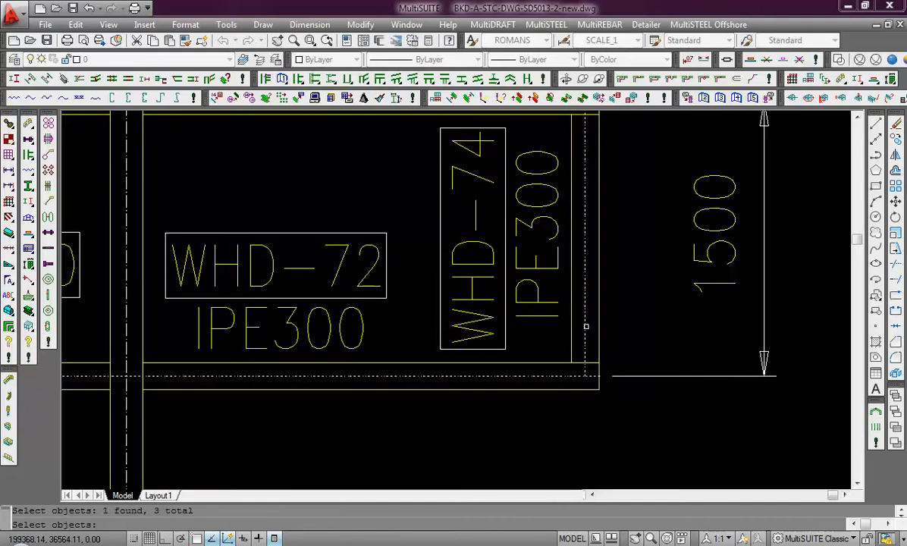
Add the WHD-69/WHD-71, WHD-68 and WHD-73 centrelines and form the whole selection into centrally justified steel members
{"action": "scroll", "coordinate": [585, 324], "scroll_direction": "down", "scroll_amount": 4}
{"action": "scroll", "coordinate": [562, 326], "scroll_direction": "up", "scroll_amount": 3}
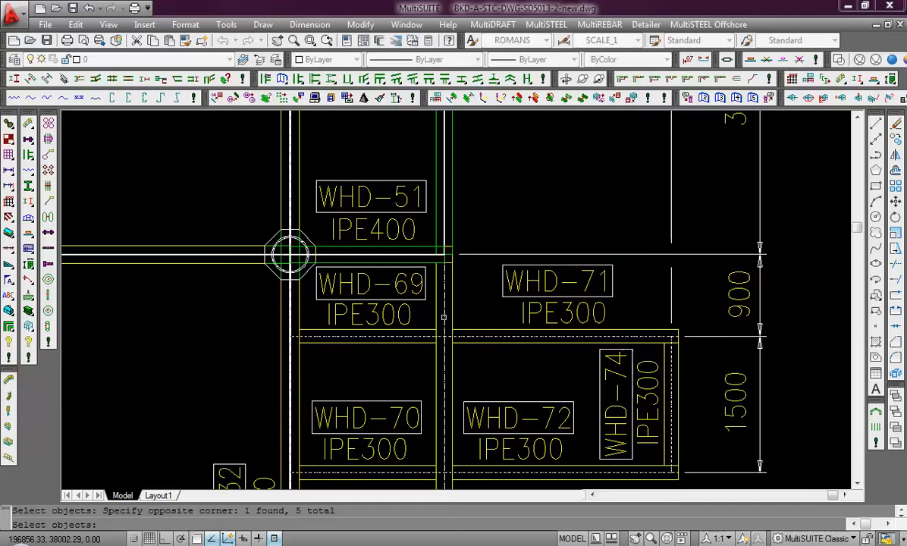
{"action": "scroll", "coordinate": [421, 284], "scroll_direction": "down", "scroll_amount": 2}
{"action": "middle_click_drag", "start_coordinate": [421, 294], "coordinate": [452, 397]}
{"action": "middle_click_drag", "start_coordinate": [535, 199], "coordinate": [519, 331]}
{"action": "scroll", "coordinate": [518, 317], "scroll_direction": "up", "scroll_amount": 4}
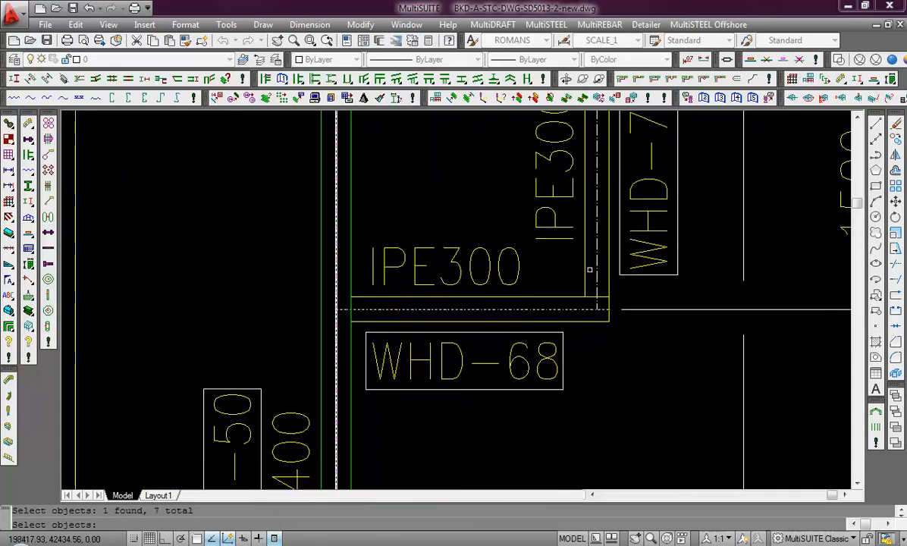
{"action": "scroll", "coordinate": [596, 267], "scroll_direction": "down", "scroll_amount": 3}
{"action": "middle_click_drag", "start_coordinate": [498, 177], "coordinate": [500, 253]}
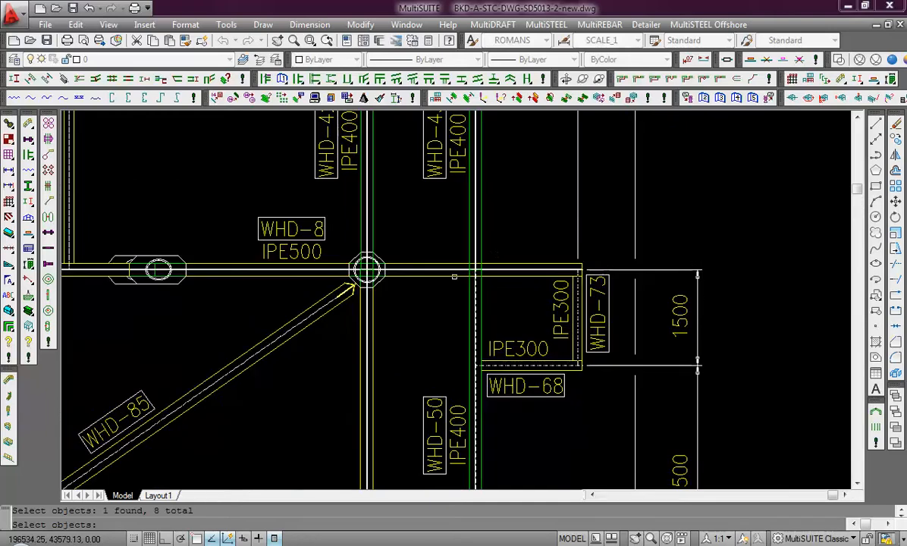
{"action": "scroll", "coordinate": [455, 276], "scroll_direction": "up", "scroll_amount": 1}
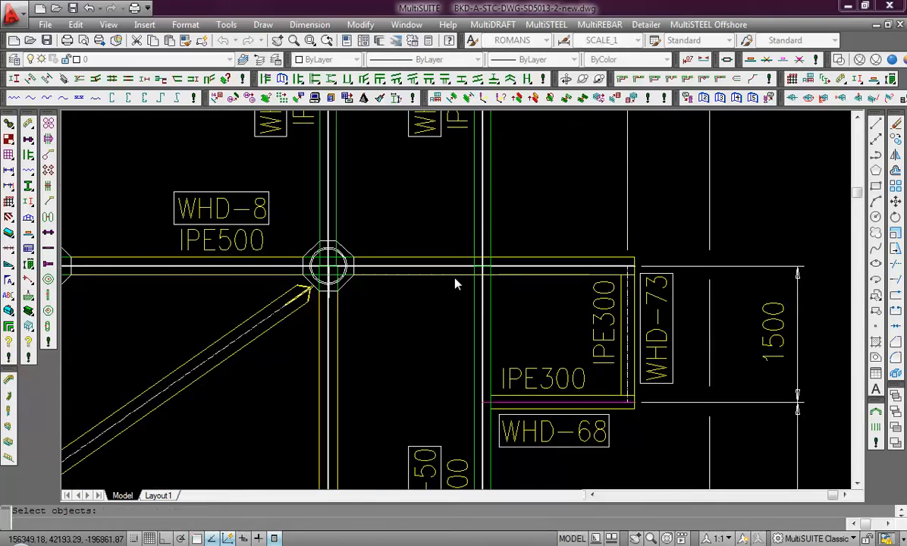
Form the WHD-54, WHD-55 and WHD-56 centrelines into centrally justified IPE400 members with top view rotation in the BEAM group
{"action": "key", "text": "Return"}
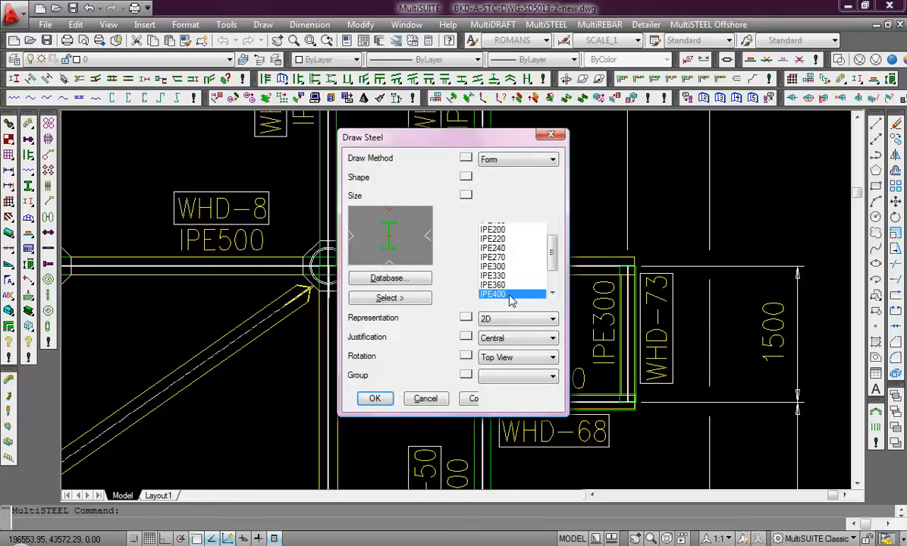
{"action": "left_click", "coordinate": [375, 398]}
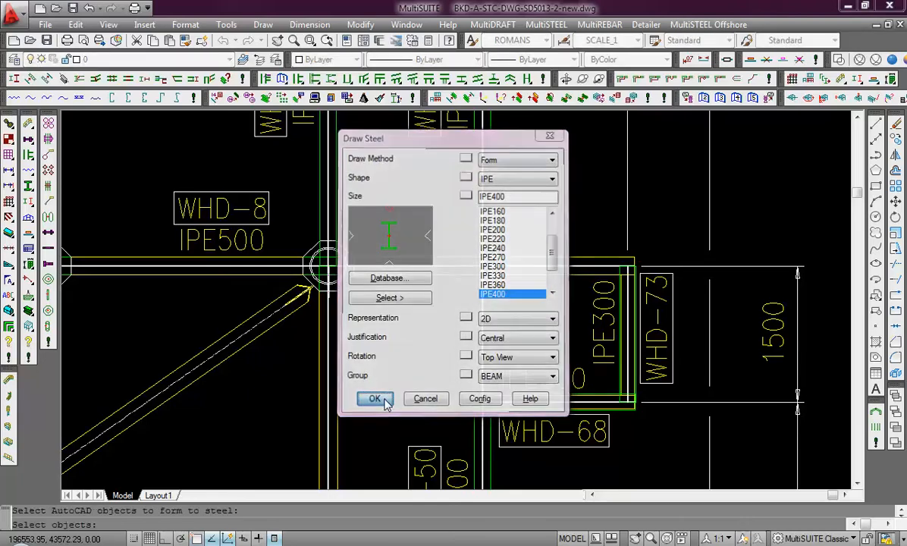
{"action": "scroll", "coordinate": [536, 255], "scroll_direction": "down", "scroll_amount": 5}
{"action": "scroll", "coordinate": [513, 367], "scroll_direction": "up", "scroll_amount": 10}
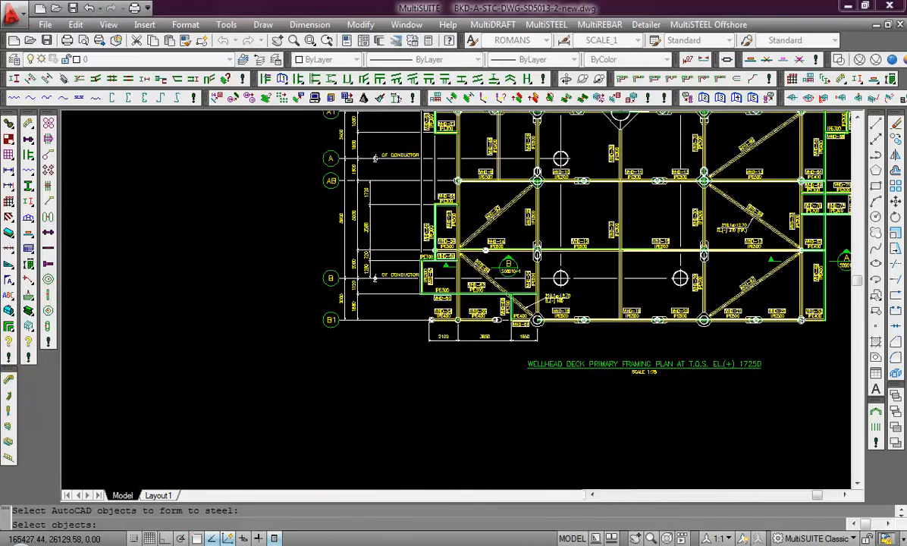
{"action": "left_click", "coordinate": [493, 381]}
{"action": "scroll", "coordinate": [417, 340], "scroll_direction": "down", "scroll_amount": 4}
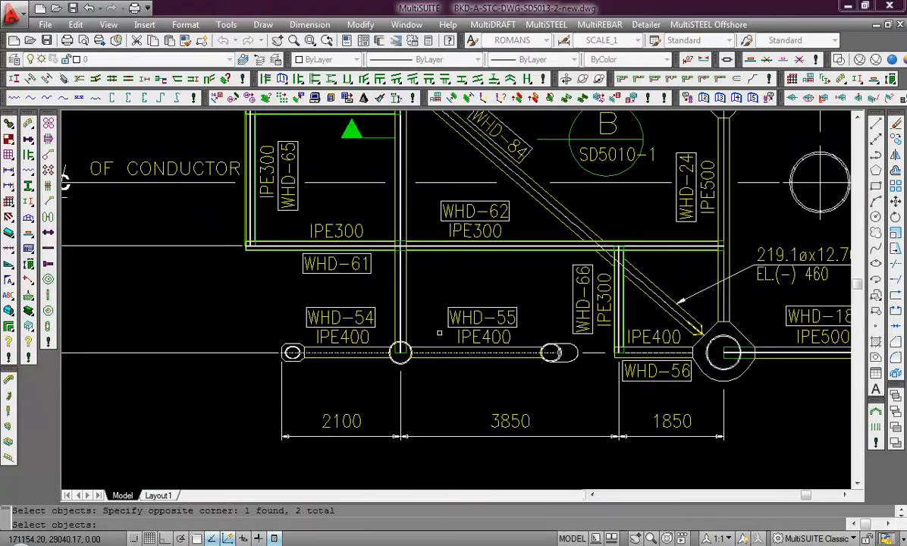
{"action": "scroll", "coordinate": [649, 342], "scroll_direction": "up", "scroll_amount": 4}
{"action": "scroll", "coordinate": [685, 366], "scroll_direction": "down", "scroll_amount": 5}
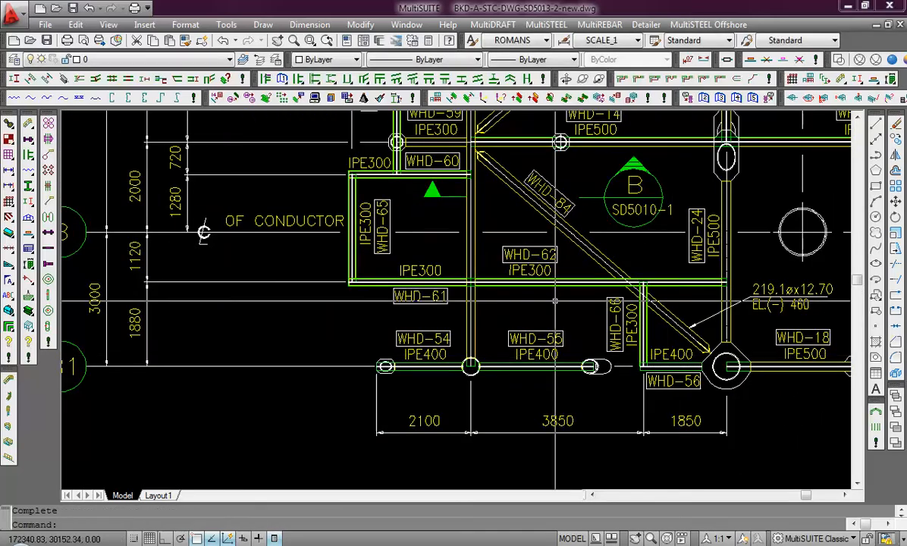
Examine the WHD-23 beam line and the bays around WHD-14 and WHD-25 for centrelines not yet formed into steel
{"action": "key", "text": "Return"}
{"action": "left_click", "coordinate": [374, 399]}
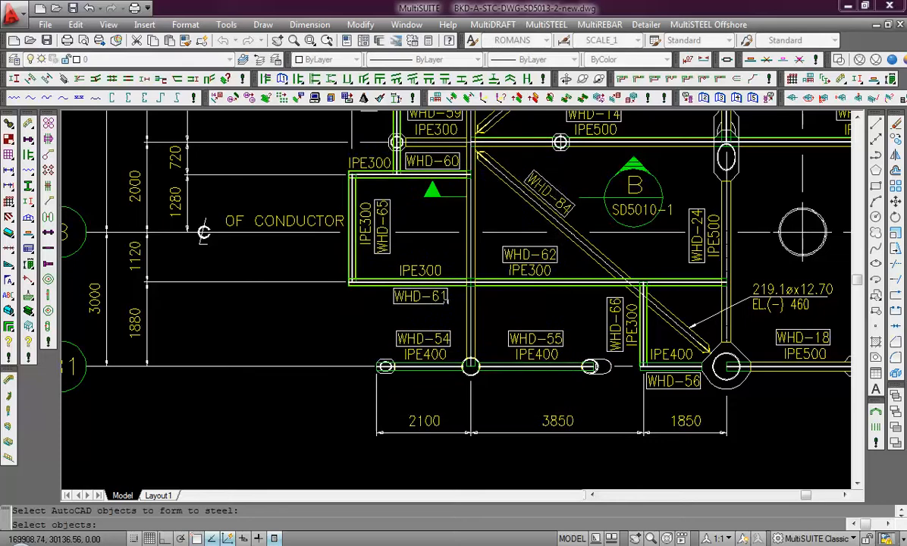
{"action": "scroll", "coordinate": [422, 319], "scroll_direction": "up", "scroll_amount": 4}
{"action": "scroll", "coordinate": [423, 319], "scroll_direction": "up", "scroll_amount": 2}
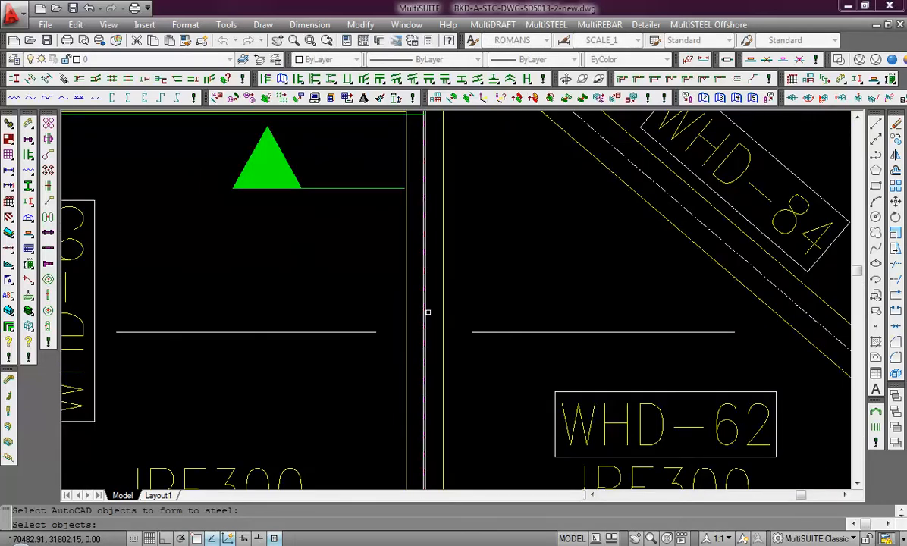
{"action": "scroll", "coordinate": [470, 303], "scroll_direction": "down", "scroll_amount": 6}
{"action": "scroll", "coordinate": [561, 301], "scroll_direction": "up", "scroll_amount": 5}
{"action": "scroll", "coordinate": [543, 308], "scroll_direction": "down", "scroll_amount": 4}
{"action": "middle_click_drag", "start_coordinate": [662, 356], "coordinate": [554, 342]}
{"action": "middle_click_drag", "start_coordinate": [509, 284], "coordinate": [597, 480]}
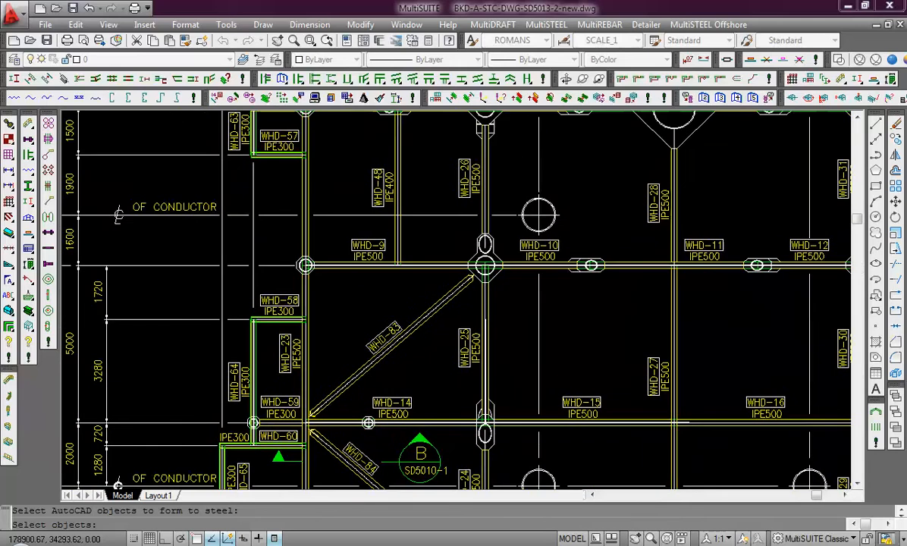
{"action": "scroll", "coordinate": [469, 285], "scroll_direction": "up", "scroll_amount": 3}
{"action": "scroll", "coordinate": [467, 276], "scroll_direction": "down", "scroll_amount": 4}
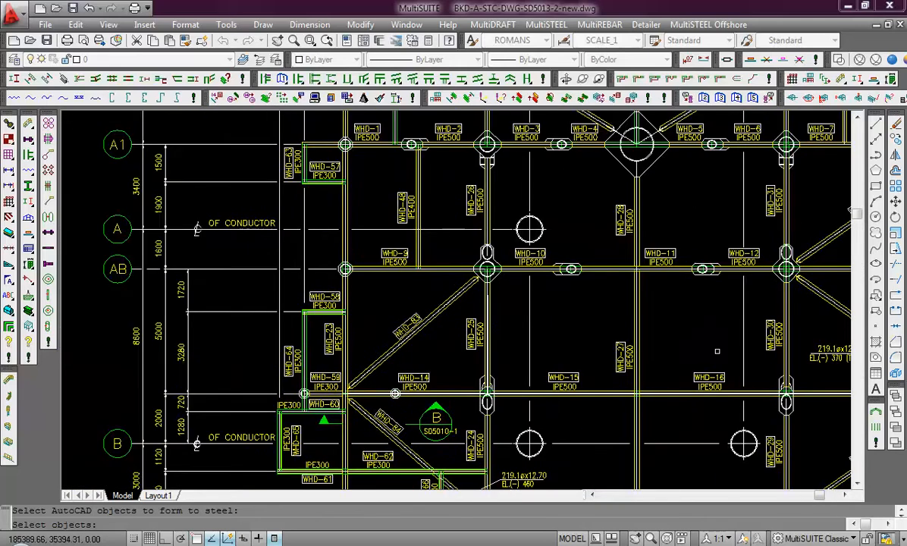
Examine the beams around WHD-7, WHD-8 and WHD-73 for unformed centrelines, and leave the Form command without selecting anything
{"action": "middle_click_drag", "start_coordinate": [716, 351], "coordinate": [623, 332]}
{"action": "middle_click_drag", "start_coordinate": [644, 424], "coordinate": [476, 313]}
{"action": "scroll", "coordinate": [540, 376], "scroll_direction": "up", "scroll_amount": 5}
{"action": "scroll", "coordinate": [685, 319], "scroll_direction": "down", "scroll_amount": 4}
{"action": "middle_click_drag", "start_coordinate": [564, 416], "coordinate": [463, 486]}
{"action": "middle_click_drag", "start_coordinate": [645, 304], "coordinate": [540, 400]}
{"action": "scroll", "coordinate": [637, 292], "scroll_direction": "up", "scroll_amount": 3}
{"action": "middle_click_drag", "start_coordinate": [635, 280], "coordinate": [631, 413]}
{"action": "middle_click_drag", "start_coordinate": [636, 317], "coordinate": [631, 438]}
{"action": "middle_click_drag", "start_coordinate": [664, 333], "coordinate": [637, 444]}
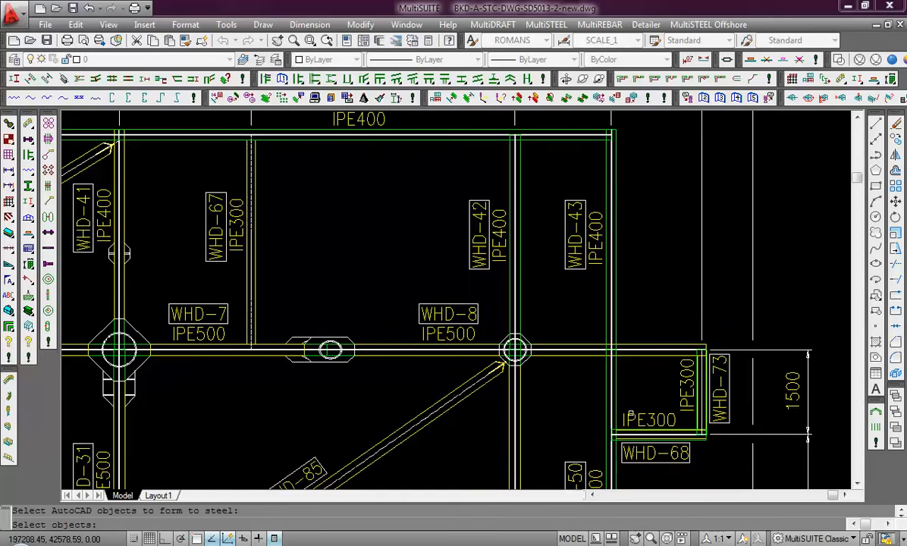
{"action": "scroll", "coordinate": [660, 352], "scroll_direction": "up", "scroll_amount": 2}
{"action": "scroll", "coordinate": [657, 353], "scroll_direction": "up", "scroll_amount": 6}
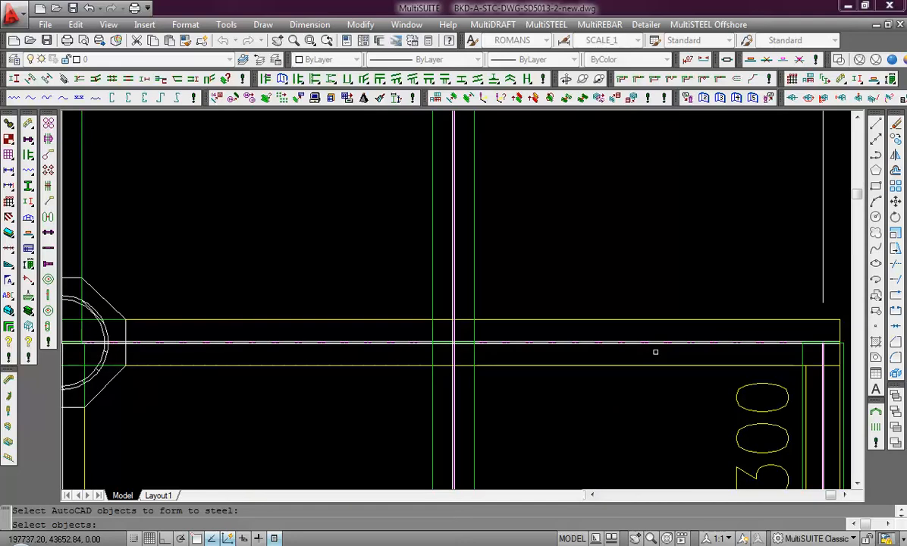
{"action": "key", "text": "Escape"}
Set Draw Steel to the Form method with CHS shape, size 219.1x12.70CHS, 2D, Central justification, Top View and BEAM group
{"action": "scroll", "coordinate": [454, 321], "scroll_direction": "down", "scroll_amount": 10}
{"action": "middle_click_drag", "start_coordinate": [431, 333], "coordinate": [686, 203]}
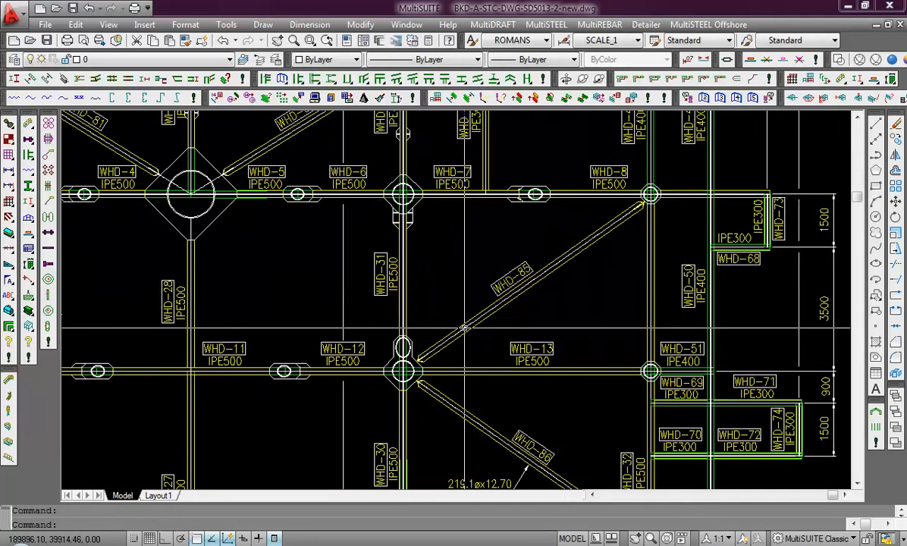
{"action": "scroll", "coordinate": [478, 345], "scroll_direction": "up", "scroll_amount": 4}
{"action": "middle_click_drag", "start_coordinate": [367, 382], "coordinate": [388, 342]}
{"action": "type", "text": "ds"}
{"action": "key", "text": "Return"}
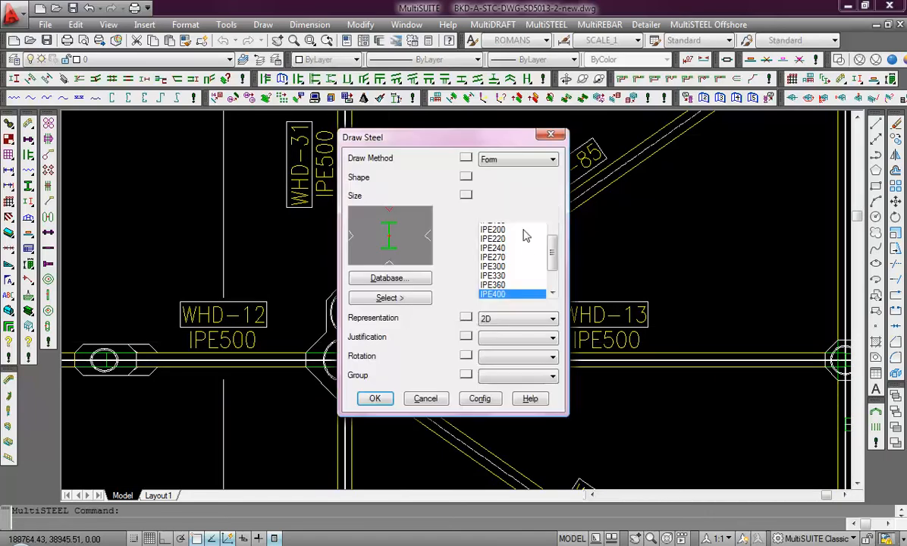
{"action": "left_click", "coordinate": [492, 179]}
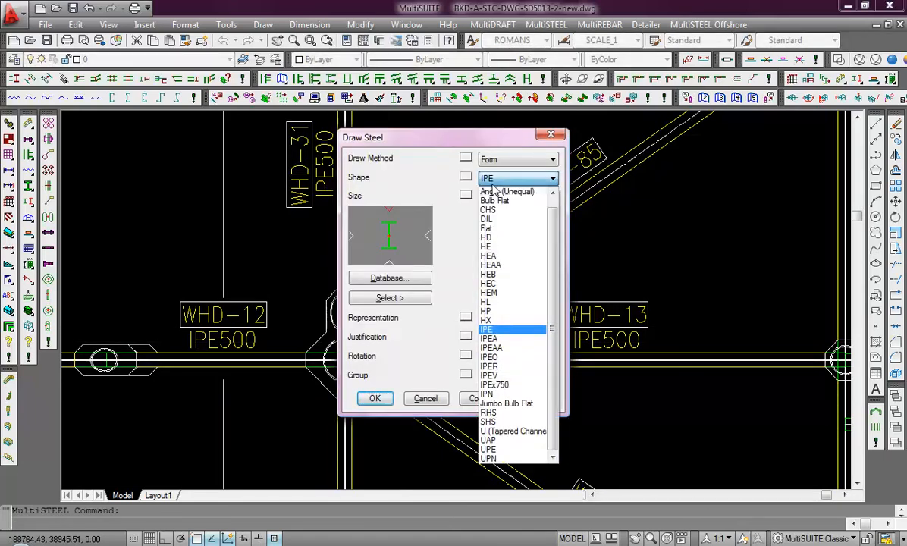
{"action": "left_click", "coordinate": [501, 210]}
{"action": "left_click_drag", "start_coordinate": [551, 215], "coordinate": [551, 252]}
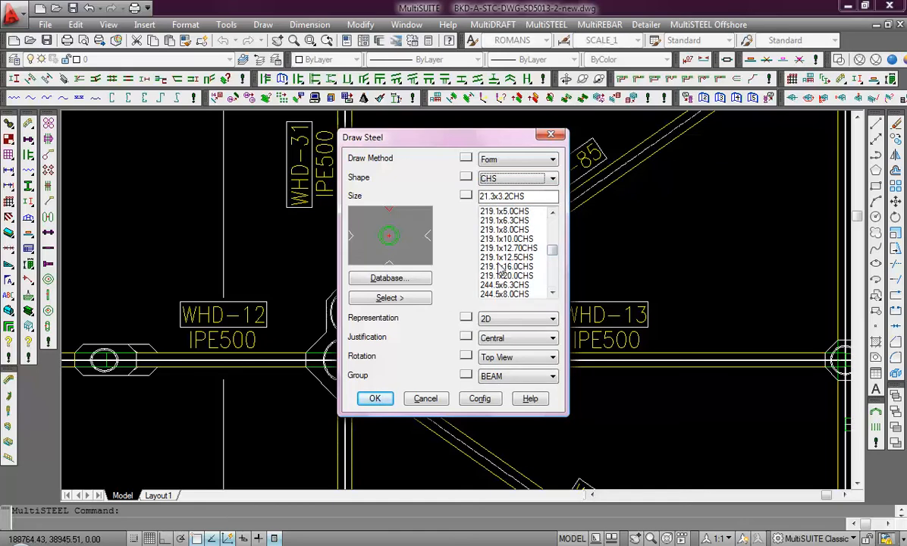
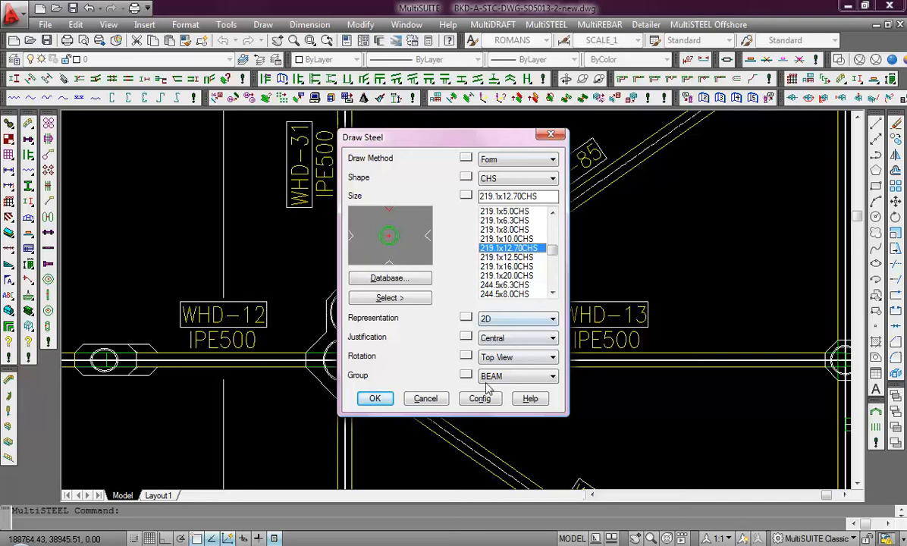
{"action": "left_click", "coordinate": [377, 399]}
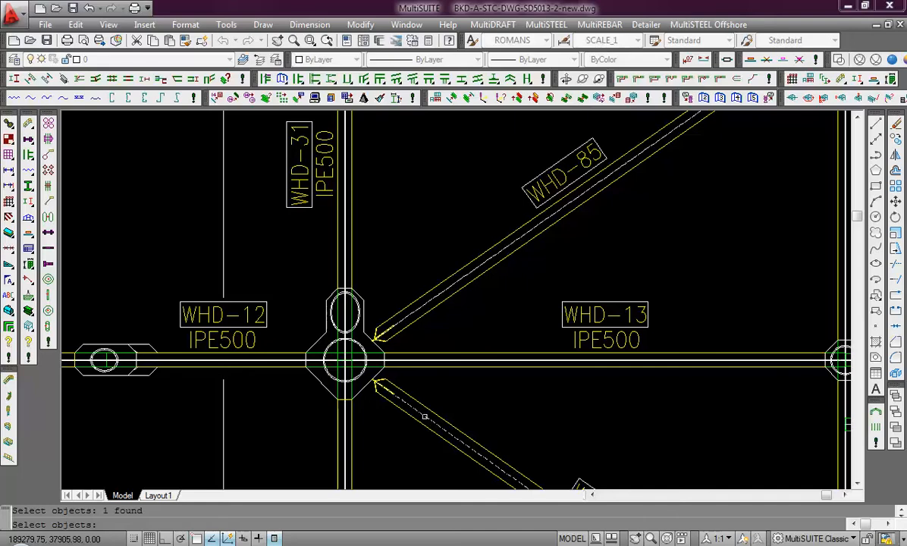
Select the centrelines of diagonal braces WHD-86, WHD-85 and WHD-87 as objects to form into steel
{"action": "scroll", "coordinate": [410, 312], "scroll_direction": "down", "scroll_amount": 5}
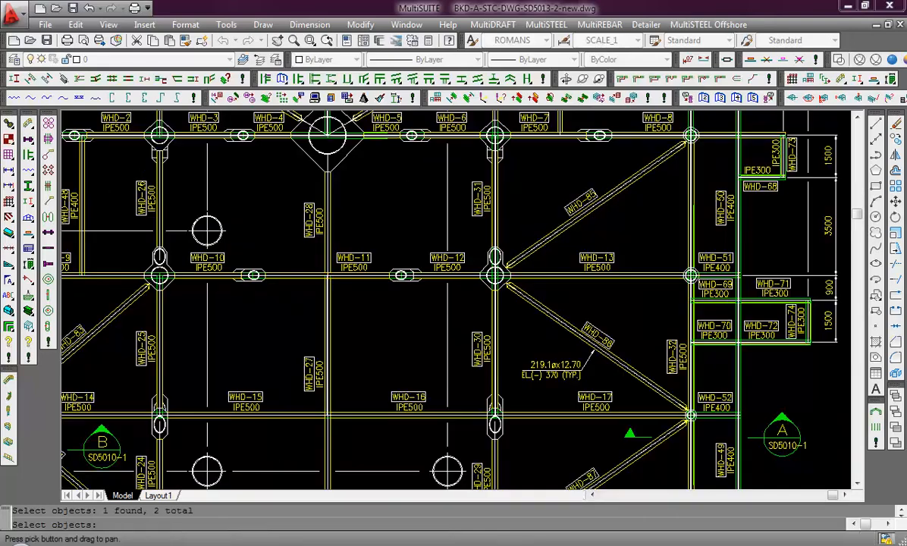
{"action": "scroll", "coordinate": [578, 312], "scroll_direction": "up", "scroll_amount": 5}
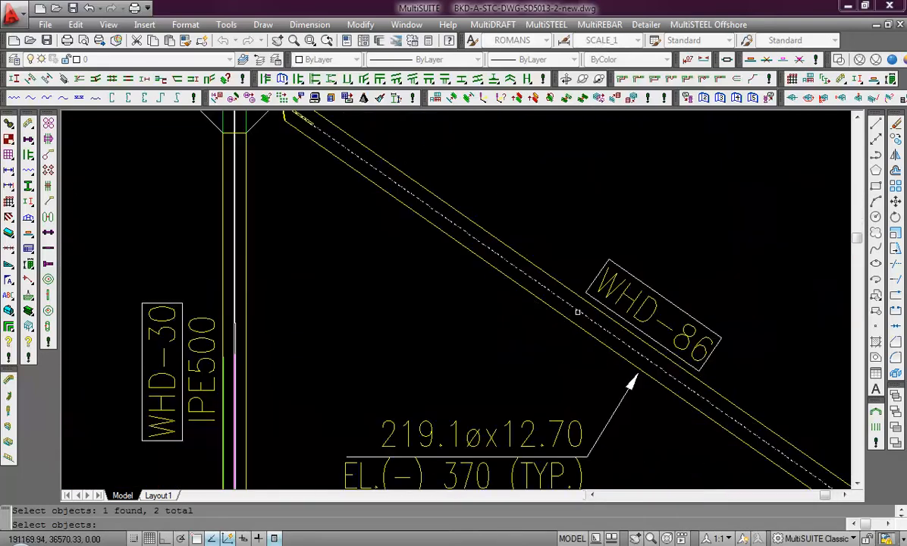
{"action": "scroll", "coordinate": [463, 219], "scroll_direction": "down", "scroll_amount": 4}
{"action": "scroll", "coordinate": [581, 400], "scroll_direction": "up", "scroll_amount": 6}
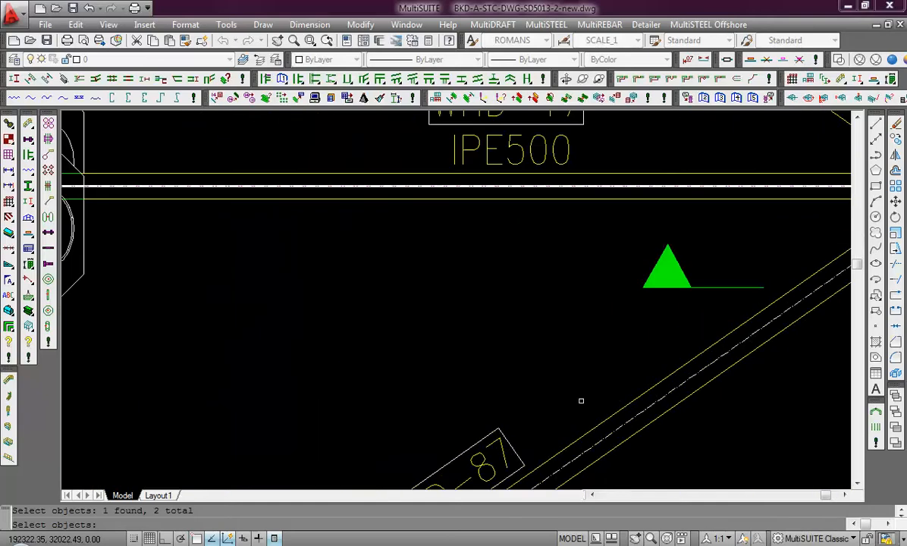
{"action": "scroll", "coordinate": [530, 401], "scroll_direction": "down", "scroll_amount": 5}
{"action": "scroll", "coordinate": [361, 329], "scroll_direction": "up", "scroll_amount": 7}
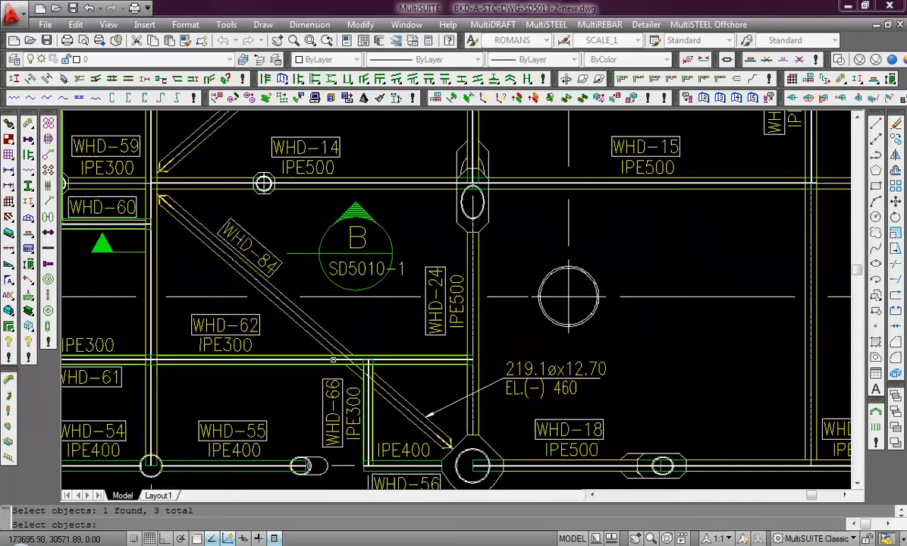
Add the centrelines of diagonal braces WHD-84 and WHD-83 to the selection of objects to form
{"action": "left_click", "coordinate": [339, 322]}
{"action": "left_click", "coordinate": [332, 330]}
{"action": "scroll", "coordinate": [332, 314], "scroll_direction": "down", "scroll_amount": 6}
{"action": "middle_click_drag", "start_coordinate": [290, 233], "coordinate": [464, 468]}
{"action": "scroll", "coordinate": [410, 379], "scroll_direction": "up", "scroll_amount": 3}
{"action": "scroll", "coordinate": [407, 364], "scroll_direction": "up", "scroll_amount": 2}
{"action": "left_click", "coordinate": [349, 263]}
{"action": "scroll", "coordinate": [354, 263], "scroll_direction": "down", "scroll_amount": 5}
Add the WHD-81 and WHD-82 brace centrelines and form all selected diagonals into 219.1x12.70CHS members
{"action": "scroll", "coordinate": [469, 384], "scroll_direction": "up", "scroll_amount": 5}
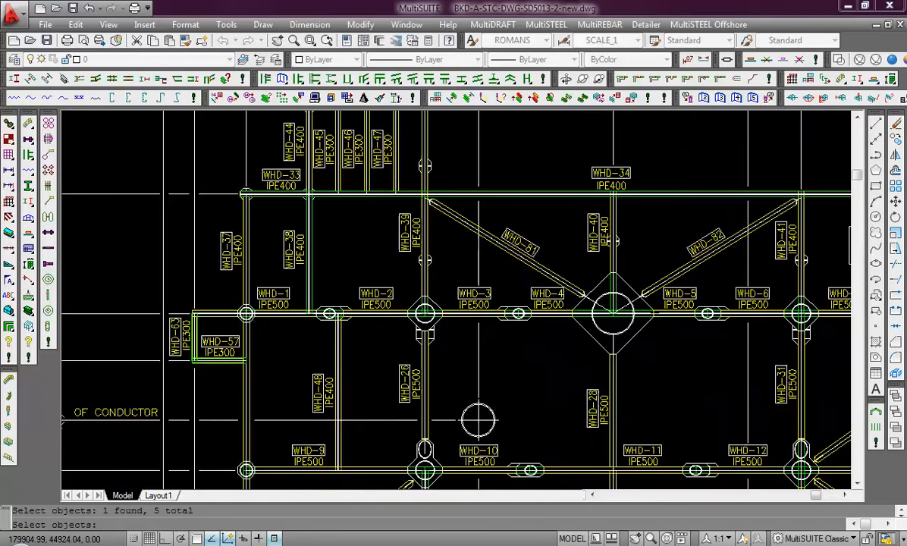
{"action": "scroll", "coordinate": [540, 276], "scroll_direction": "up", "scroll_amount": 10}
{"action": "left_click_drag", "start_coordinate": [565, 205], "coordinate": [596, 224]}
{"action": "scroll", "coordinate": [597, 223], "scroll_direction": "down", "scroll_amount": 9}
{"action": "scroll", "coordinate": [608, 330], "scroll_direction": "up", "scroll_amount": 4}
{"action": "scroll", "coordinate": [542, 333], "scroll_direction": "up", "scroll_amount": 4}
{"action": "left_click", "coordinate": [537, 359]}
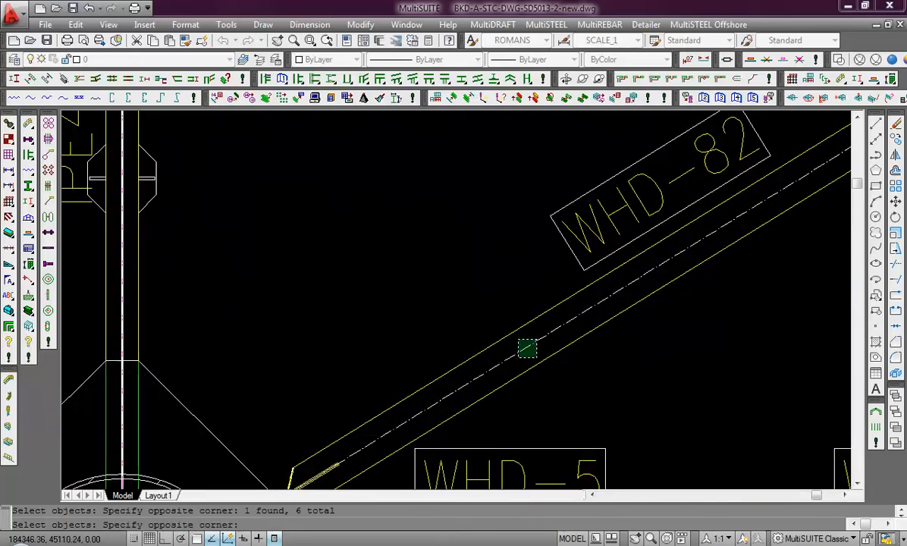
{"action": "left_click", "coordinate": [518, 341]}
{"action": "key", "text": "Return"}
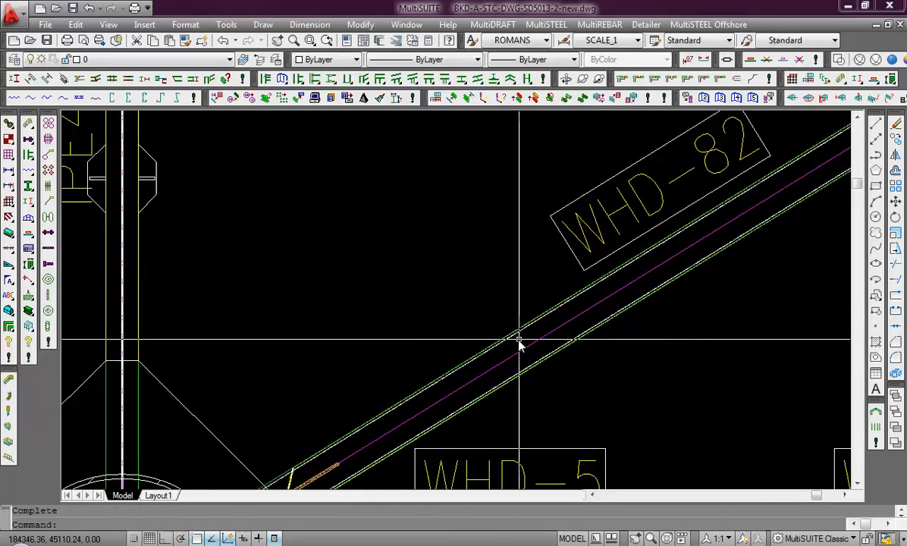
Examine the plan from the WHD-81 and WHD-82 braces down to beam WHD-28 for members not yet redrawn
{"action": "scroll", "coordinate": [519, 342], "scroll_direction": "down", "scroll_amount": 6}
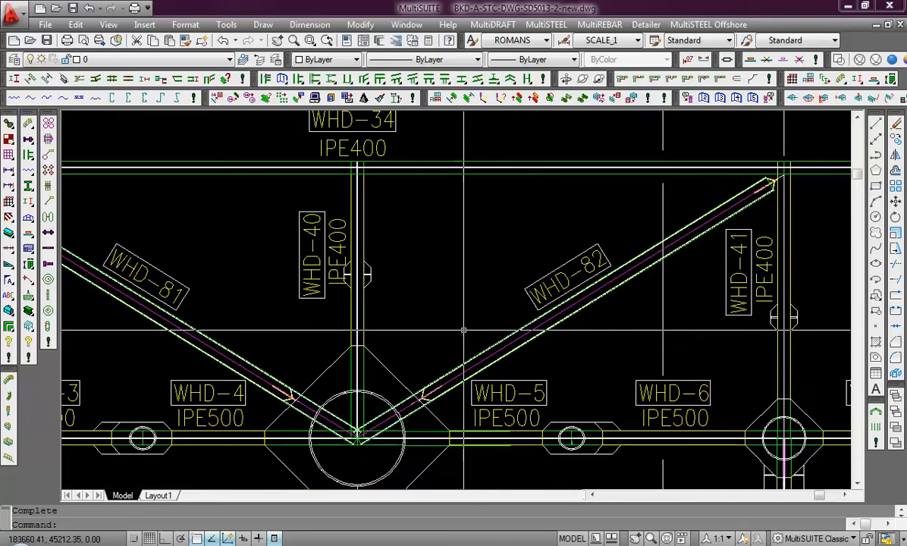
{"action": "scroll", "coordinate": [426, 326], "scroll_direction": "up", "scroll_amount": 3}
{"action": "scroll", "coordinate": [426, 326], "scroll_direction": "down", "scroll_amount": 2}
{"action": "scroll", "coordinate": [456, 370], "scroll_direction": "up", "scroll_amount": 3}
{"action": "scroll", "coordinate": [476, 388], "scroll_direction": "down", "scroll_amount": 4}
{"action": "scroll", "coordinate": [476, 387], "scroll_direction": "down", "scroll_amount": 2}
{"action": "scroll", "coordinate": [477, 379], "scroll_direction": "up", "scroll_amount": 5}
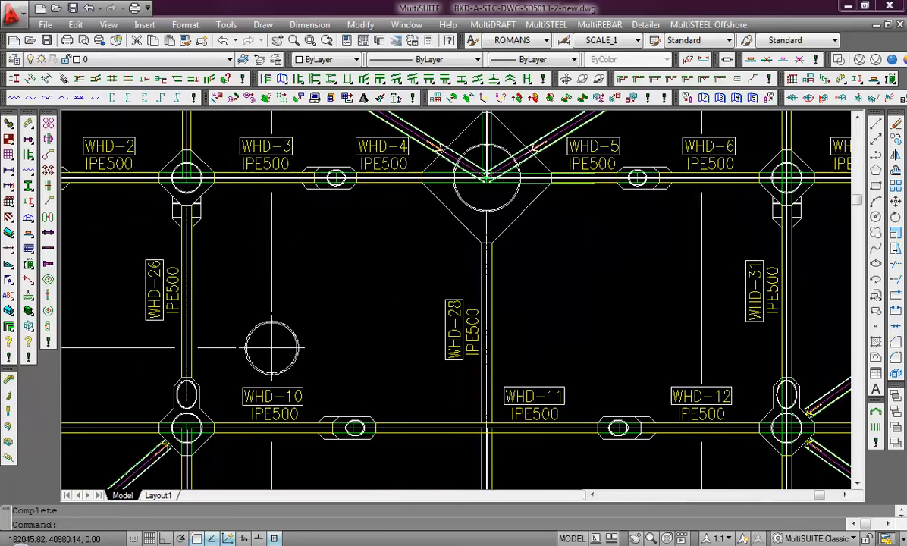
{"action": "scroll", "coordinate": [479, 369], "scroll_direction": "up", "scroll_amount": 2}
{"action": "scroll", "coordinate": [478, 368], "scroll_direction": "down", "scroll_amount": 3}
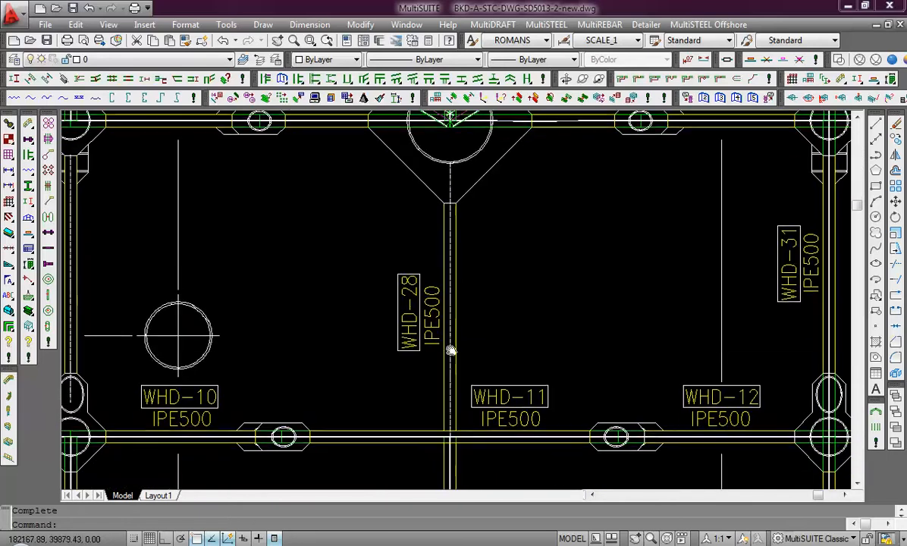
Set Draw Steel to the Members method with shape IPE, size IPE500, keeping 2D, Central justification, Top View and the BEAM group
{"action": "double_click", "coordinate": [446, 275]}
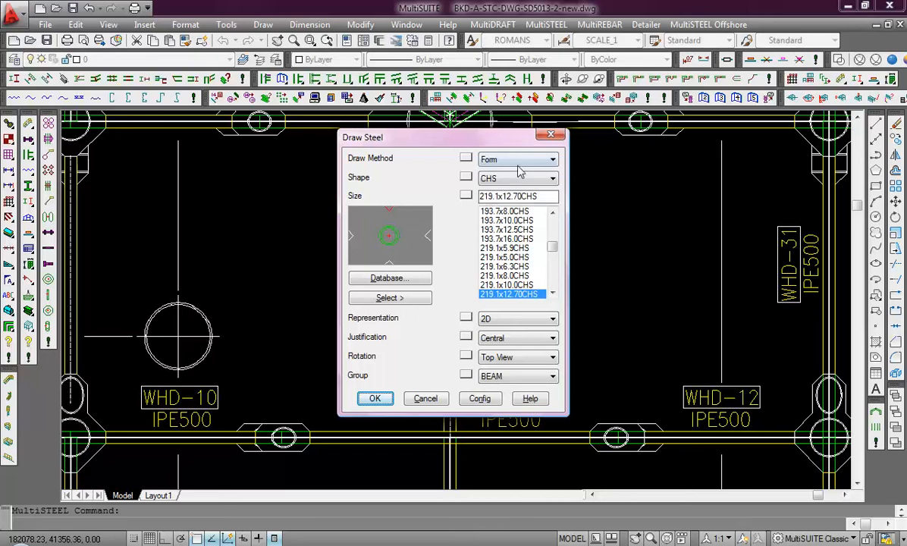
{"action": "left_click", "coordinate": [516, 179]}
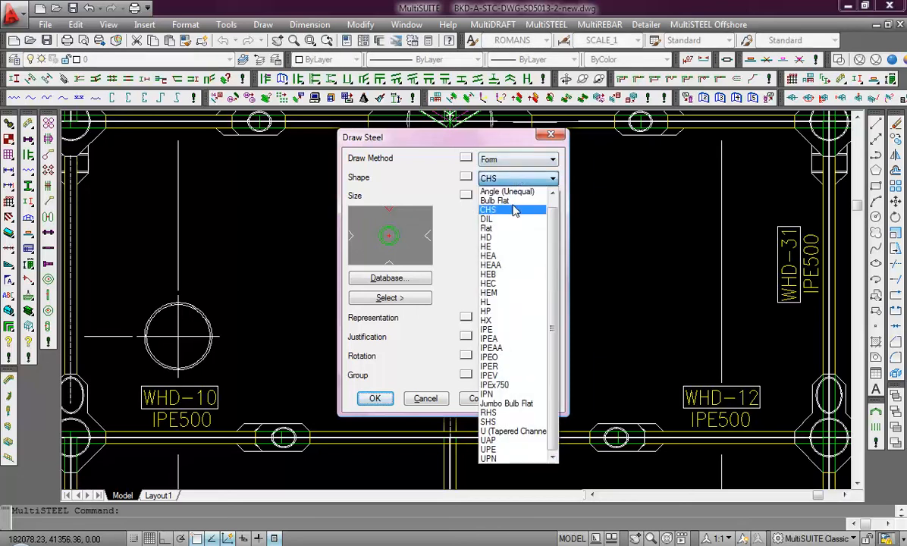
{"action": "left_click", "coordinate": [510, 329]}
{"action": "left_click_drag", "start_coordinate": [553, 227], "coordinate": [554, 270]}
{"action": "left_click", "coordinate": [501, 285]}
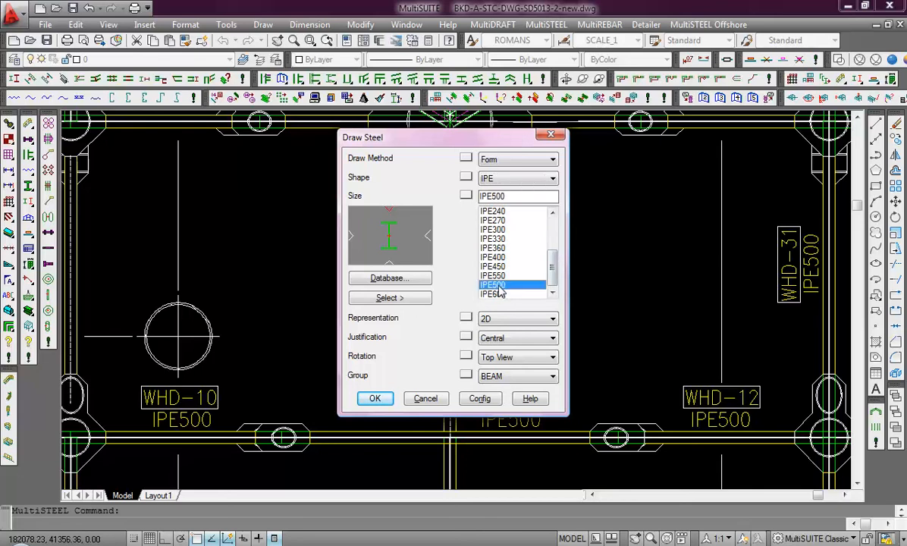
{"action": "left_click", "coordinate": [530, 158]}
{"action": "left_click", "coordinate": [512, 202]}
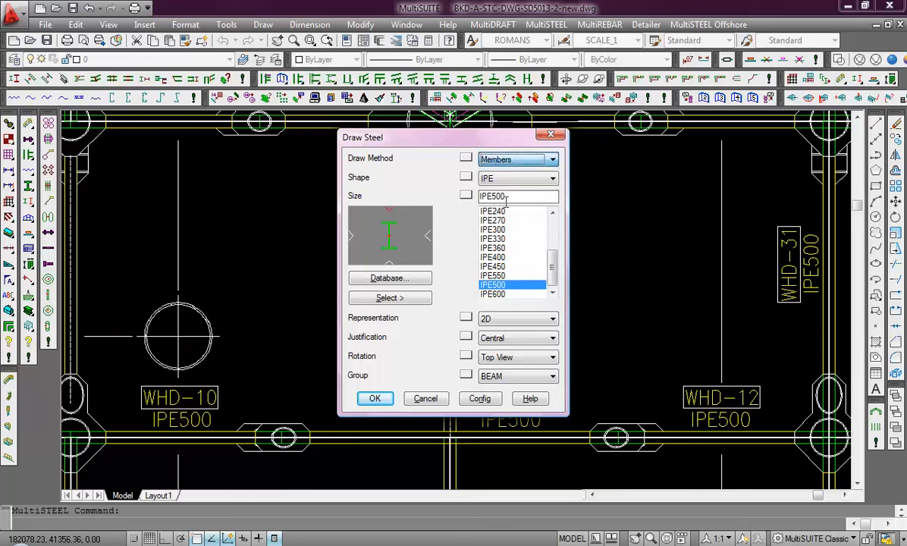
{"action": "left_click", "coordinate": [374, 398]}
{"action": "scroll", "coordinate": [454, 205], "scroll_direction": "up", "scroll_amount": 3}
{"action": "middle_click_drag", "start_coordinate": [454, 204], "coordinate": [475, 449]}
{"action": "scroll", "coordinate": [392, 455], "scroll_direction": "up", "scroll_amount": 5}
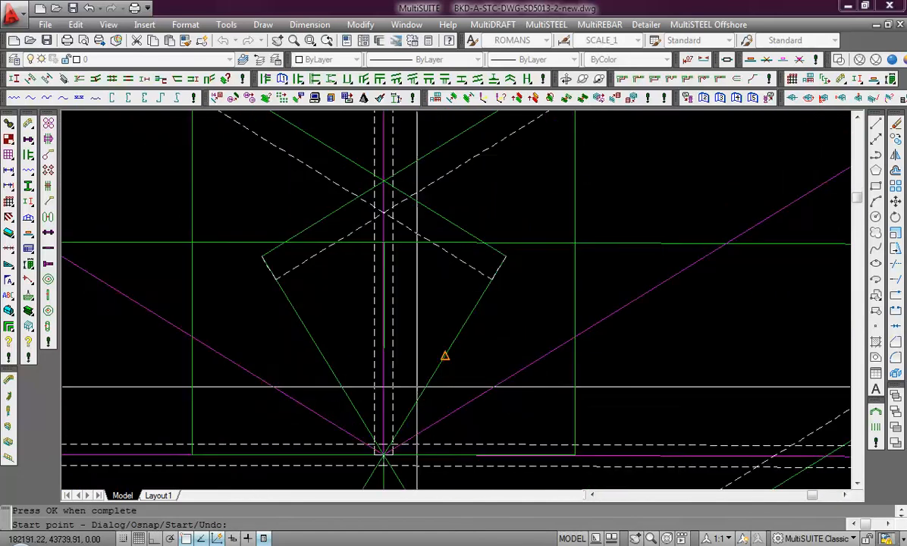
{"action": "left_click", "coordinate": [384, 446]}
{"action": "key", "text": "Escape"}
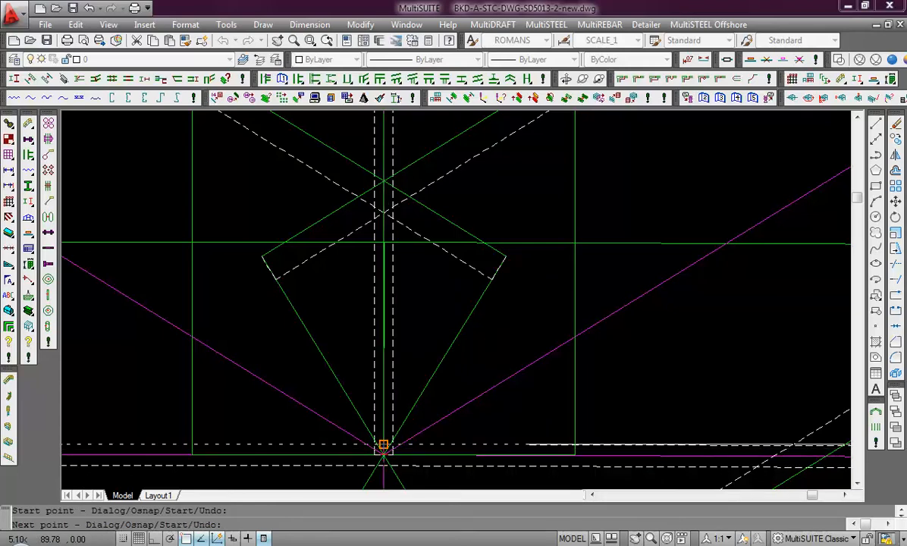
Draw the IPE500 beam WHD-28 from the WHD-81/WHD-82 brace intersection straight down to the WHD-11 beam centreline with Ortho on
{"action": "key", "text": "Return"}
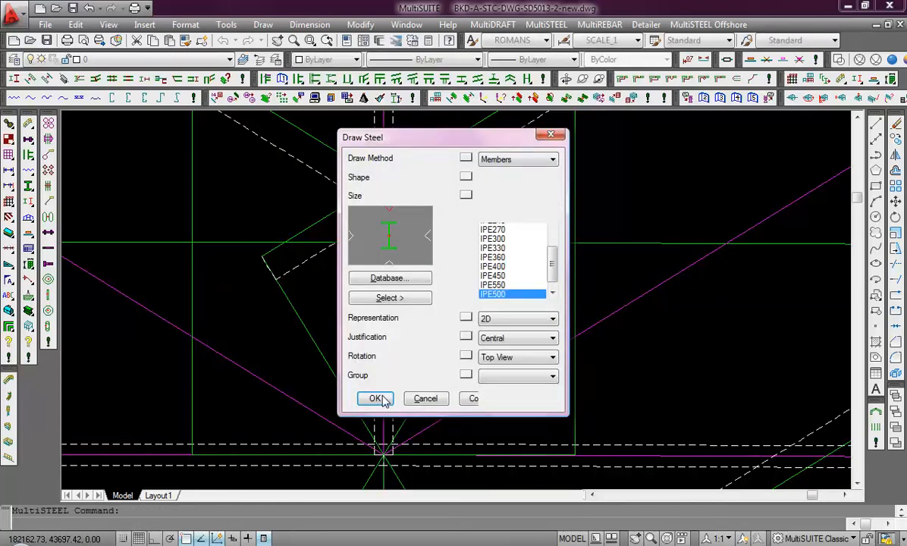
{"action": "left_click", "coordinate": [375, 399]}
{"action": "scroll", "coordinate": [385, 445], "scroll_direction": "up", "scroll_amount": 5}
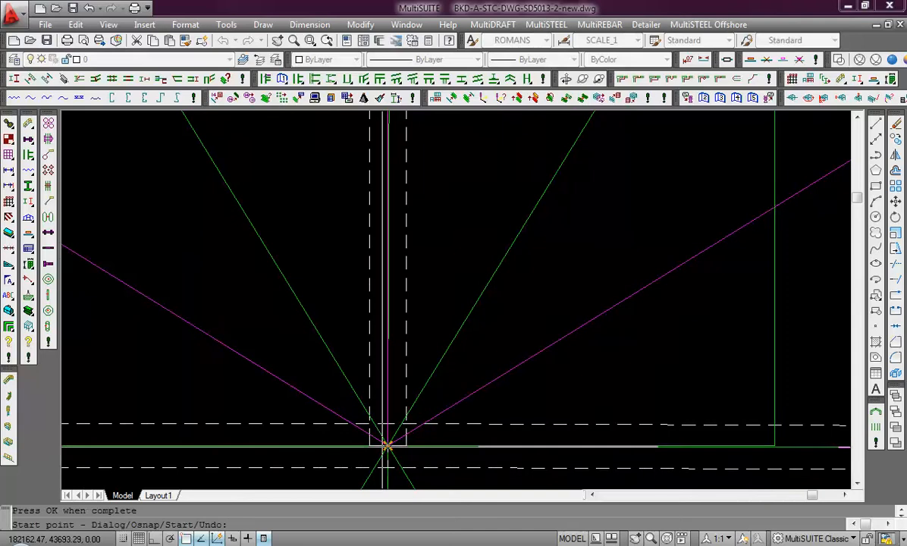
{"action": "left_click", "coordinate": [388, 446]}
{"action": "scroll", "coordinate": [401, 467], "scroll_direction": "down", "scroll_amount": 4}
{"action": "middle_click_drag", "start_coordinate": [402, 466], "coordinate": [425, 194]}
{"action": "scroll", "coordinate": [425, 383], "scroll_direction": "down", "scroll_amount": 2}
{"action": "scroll", "coordinate": [425, 383], "scroll_direction": "down", "scroll_amount": 4}
{"action": "middle_click_drag", "start_coordinate": [423, 387], "coordinate": [433, 215]}
{"action": "key", "text": "shift"}
{"action": "key", "text": "F8"}
{"action": "scroll", "coordinate": [465, 373], "scroll_direction": "down", "scroll_amount": 4}
{"action": "middle_click_drag", "start_coordinate": [466, 373], "coordinate": [460, 156]}
{"action": "scroll", "coordinate": [465, 310], "scroll_direction": "down", "scroll_amount": 4}
{"action": "middle_click_drag", "start_coordinate": [464, 329], "coordinate": [464, 173]}
{"action": "scroll", "coordinate": [456, 375], "scroll_direction": "up", "scroll_amount": 6}
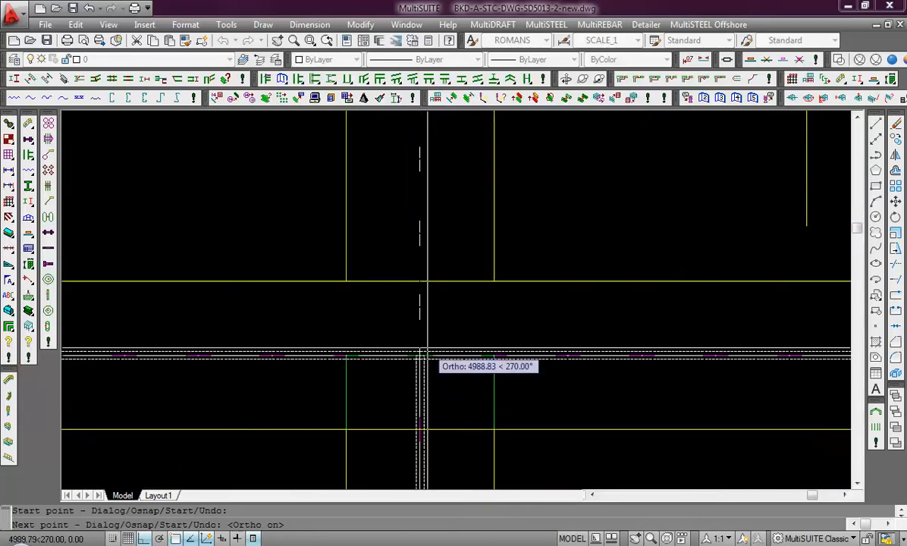
{"action": "scroll", "coordinate": [416, 356], "scroll_direction": "down", "scroll_amount": 7}
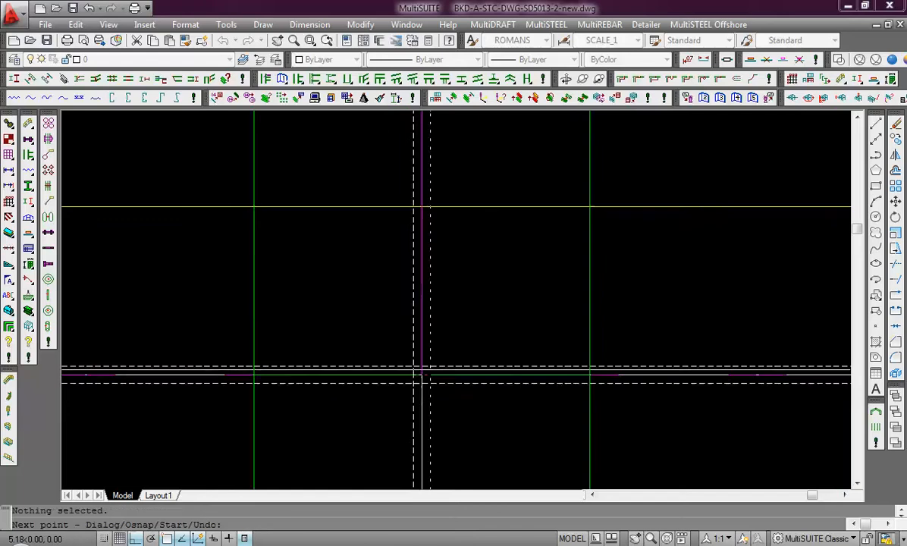
{"action": "scroll", "coordinate": [432, 369], "scroll_direction": "down", "scroll_amount": 2}
{"action": "middle_click_drag", "start_coordinate": [434, 370], "coordinate": [435, 303]}
{"action": "scroll", "coordinate": [454, 259], "scroll_direction": "down", "scroll_amount": 2}
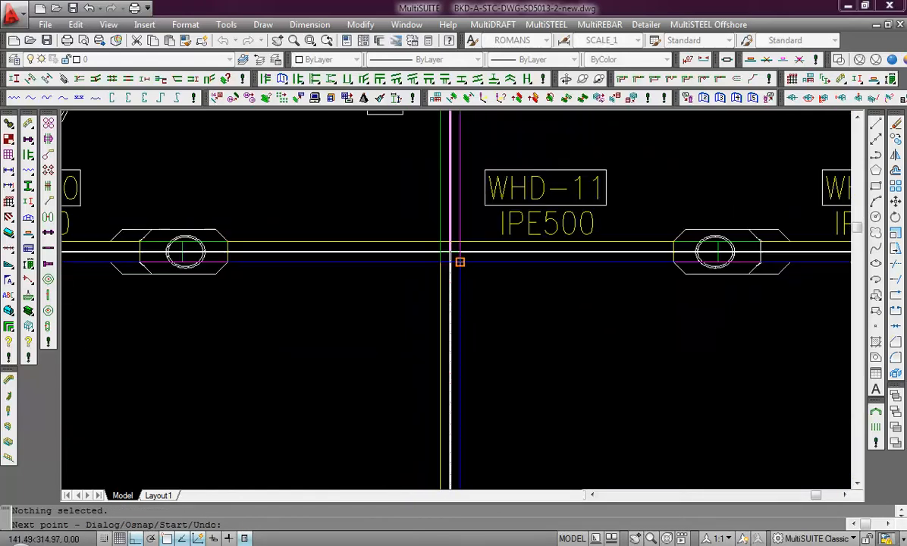
{"action": "scroll", "coordinate": [453, 259], "scroll_direction": "down", "scroll_amount": 3}
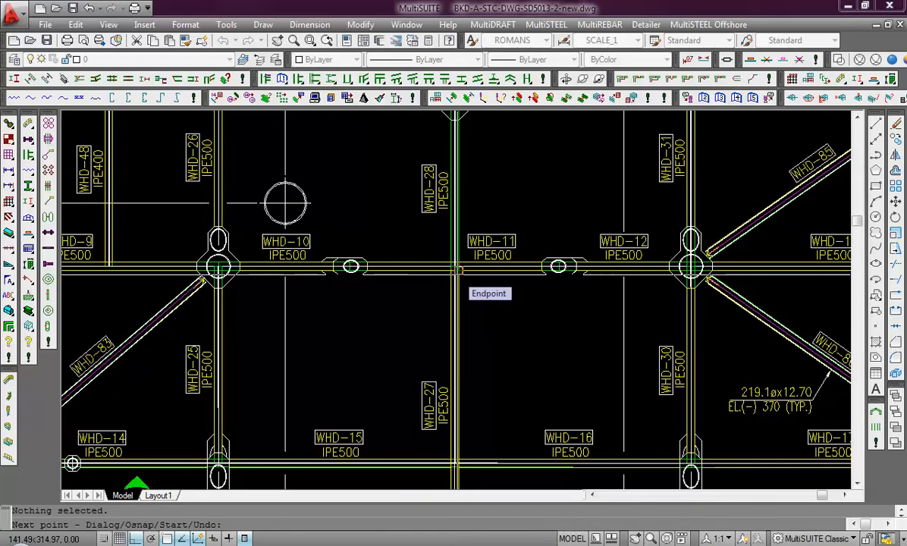
{"action": "key", "text": "Return"}
Turn off the layers that hold dimensions, text, grids and old linework, leaving only the steel members and their centrelines displayed
{"action": "scroll", "coordinate": [686, 357], "scroll_direction": "up", "scroll_amount": 6}
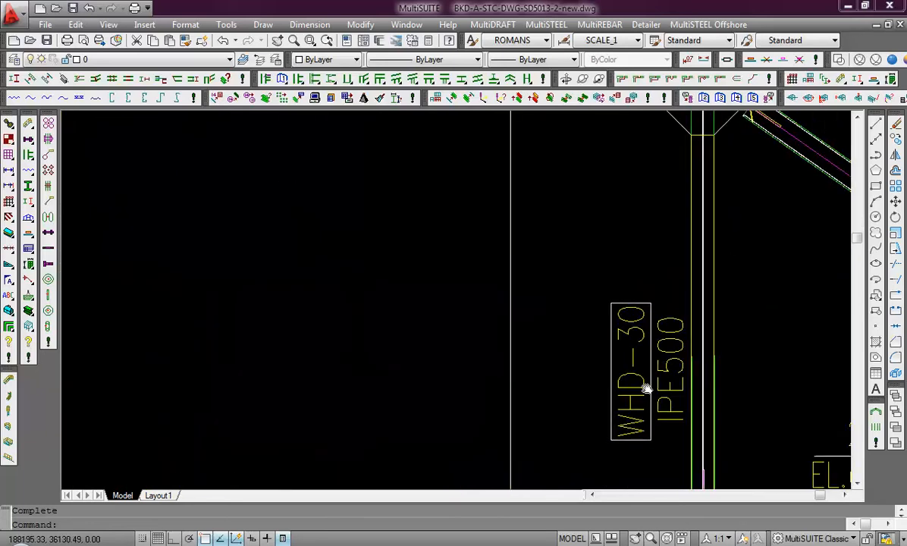
{"action": "scroll", "coordinate": [647, 331], "scroll_direction": "down", "scroll_amount": 12}
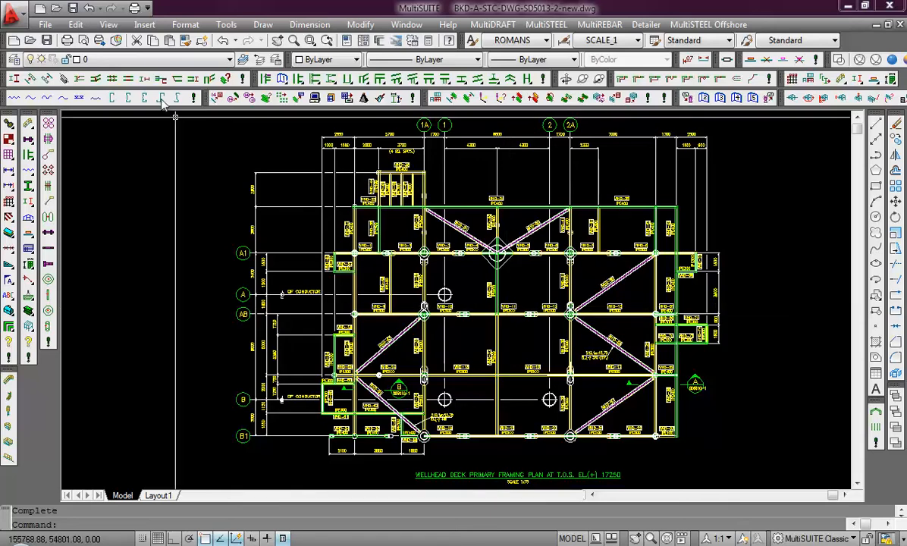
{"action": "left_click", "coordinate": [154, 62]}
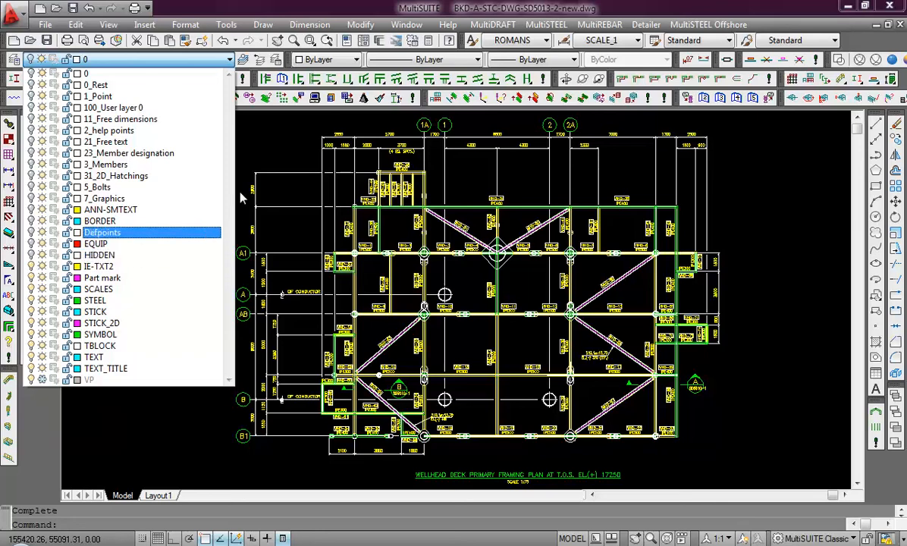
{"action": "left_click", "coordinate": [254, 148]}
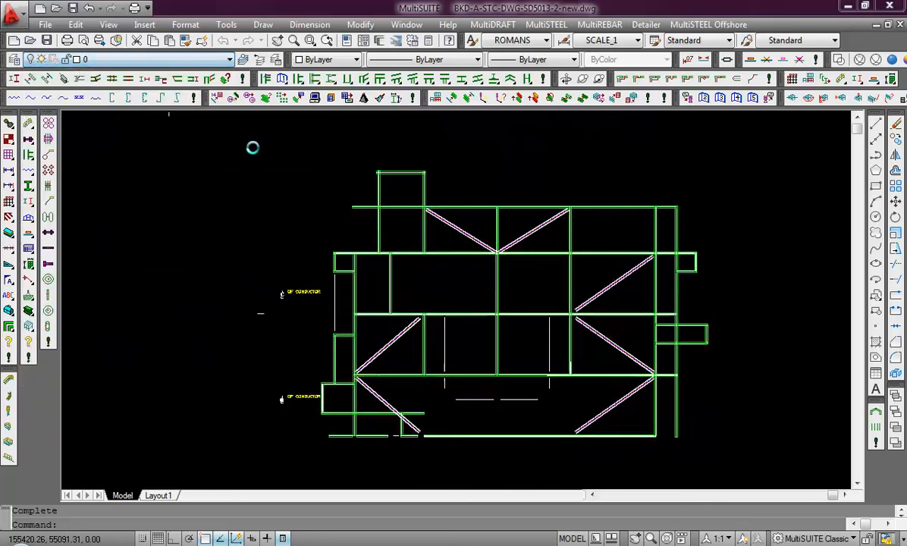
{"action": "left_click", "coordinate": [499, 316]}
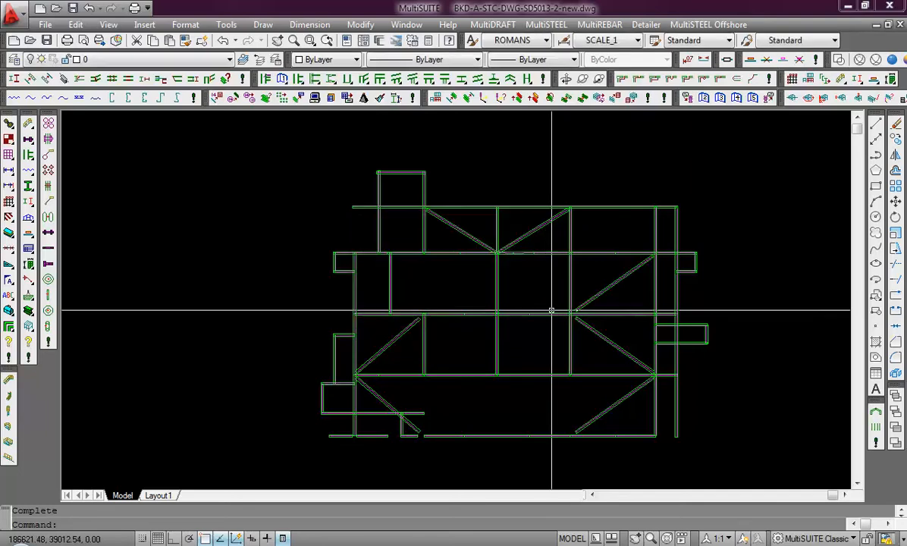
Add item numbers starting at 1 to all steel members in the plan, using the drawing's name as the frame name
{"action": "scroll", "coordinate": [485, 300], "scroll_direction": "up", "scroll_amount": 4}
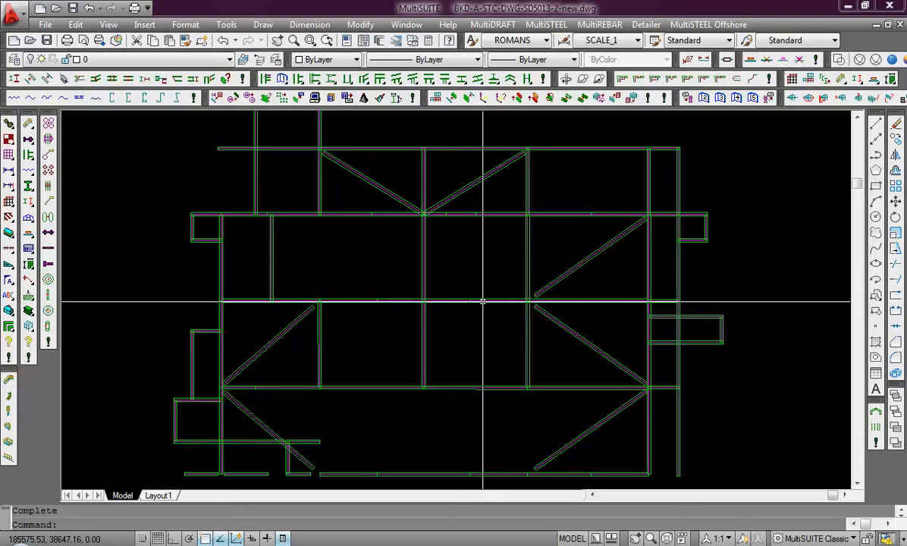
{"action": "middle_click_drag", "start_coordinate": [502, 339], "coordinate": [493, 324]}
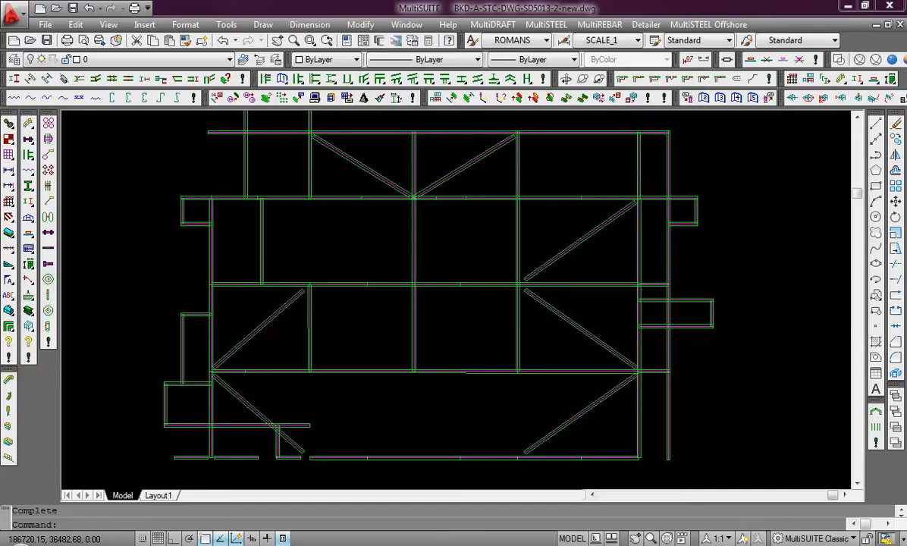
{"action": "scroll", "coordinate": [498, 309], "scroll_direction": "down", "scroll_amount": 2}
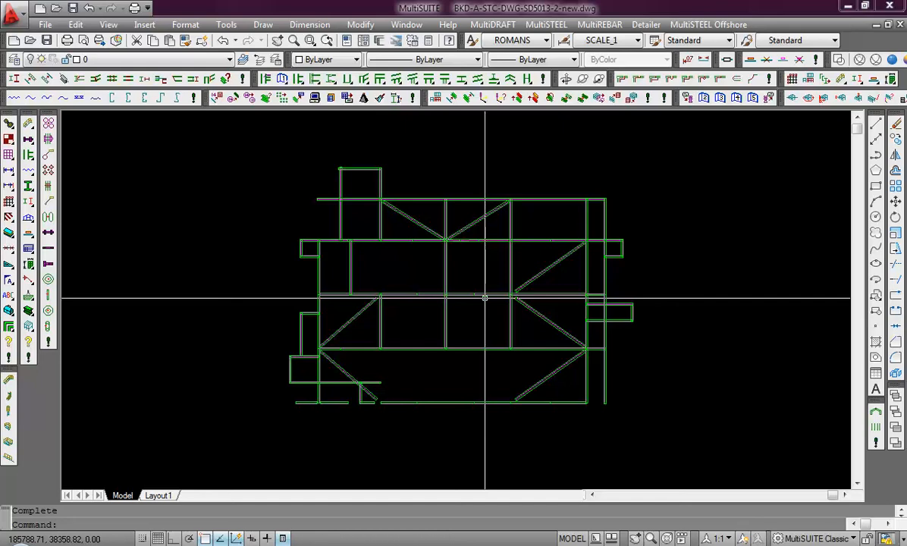
{"action": "left_click", "coordinate": [216, 97]}
{"action": "left_click", "coordinate": [637, 145]}
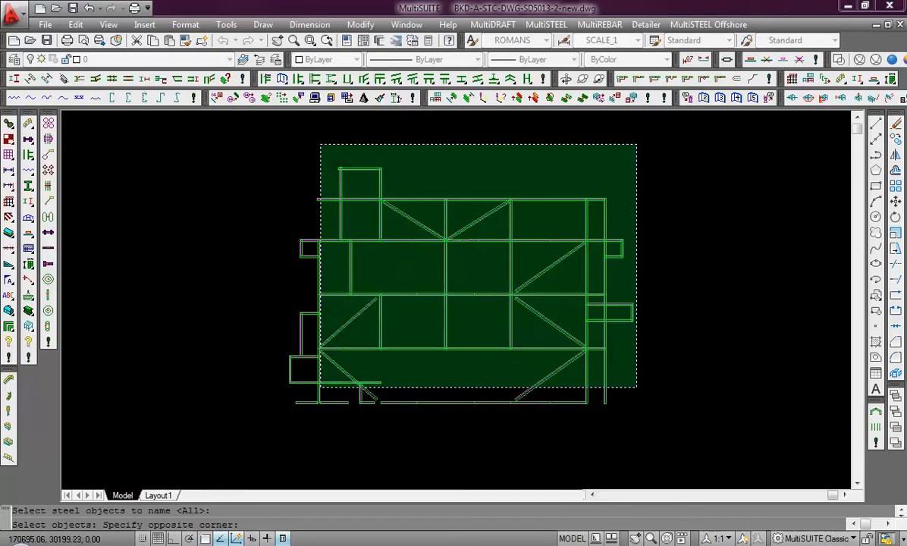
{"action": "left_click", "coordinate": [266, 399]}
{"action": "key", "text": "Return"}
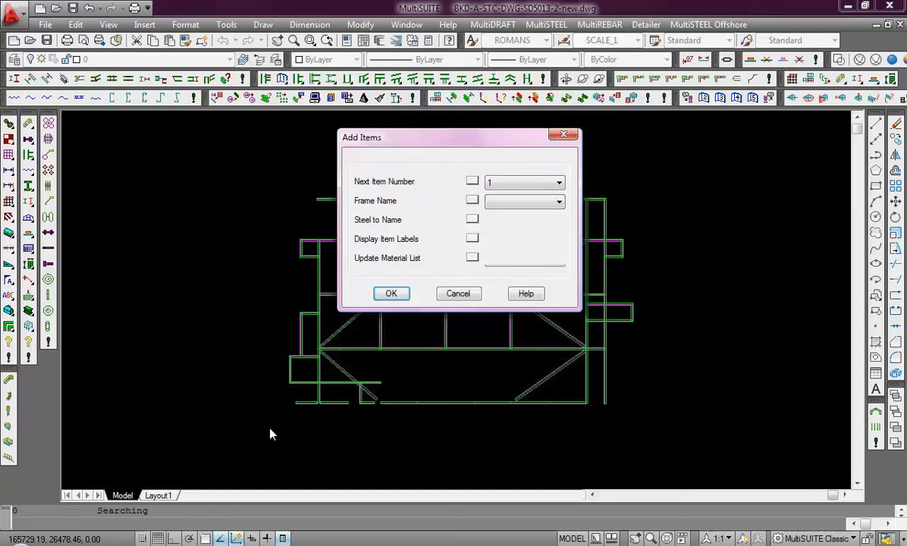
{"action": "left_click", "coordinate": [535, 204]}
{"action": "left_click", "coordinate": [531, 224]}
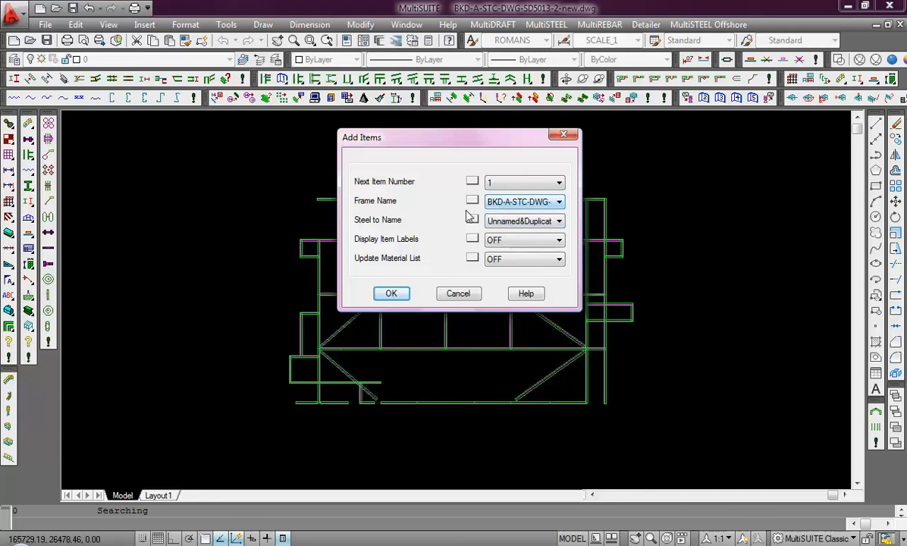
{"action": "left_click", "coordinate": [392, 295]}
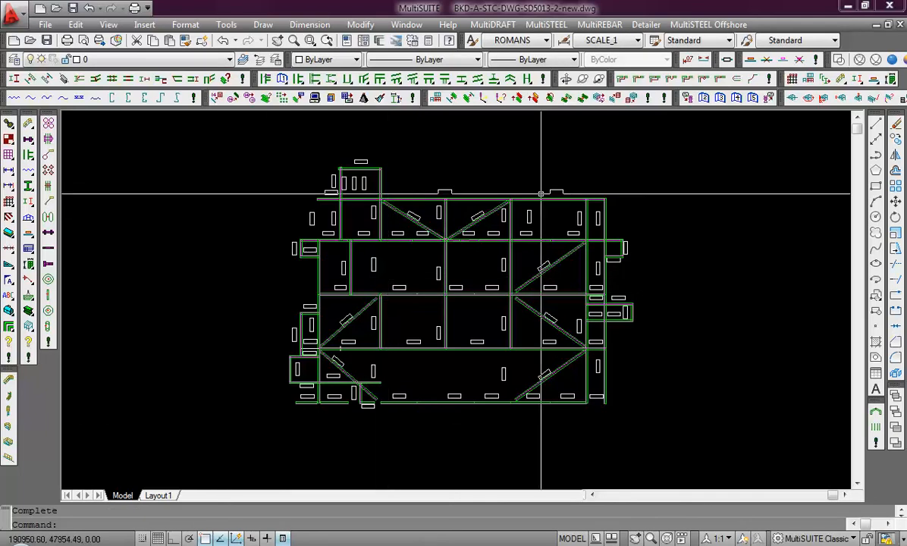
Generate a steel report summary for all members in the plan, keeping the Items Sorted report style
{"action": "left_click", "coordinate": [313, 97]}
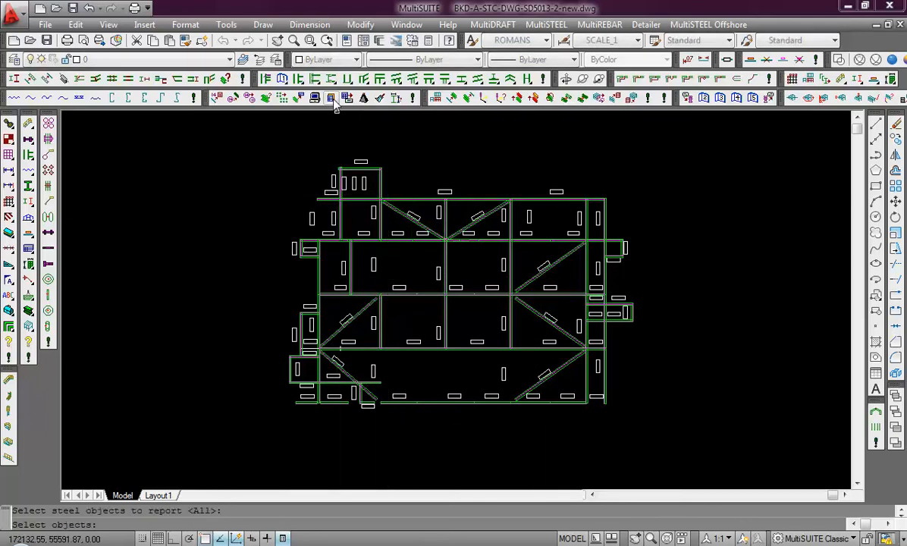
{"action": "left_click", "coordinate": [677, 144]}
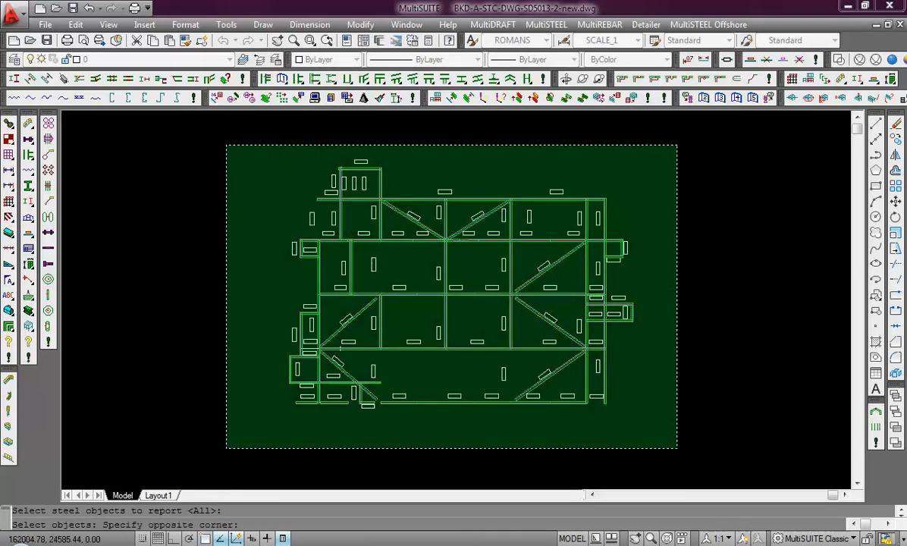
{"action": "left_click", "coordinate": [227, 446]}
{"action": "key", "text": "Return"}
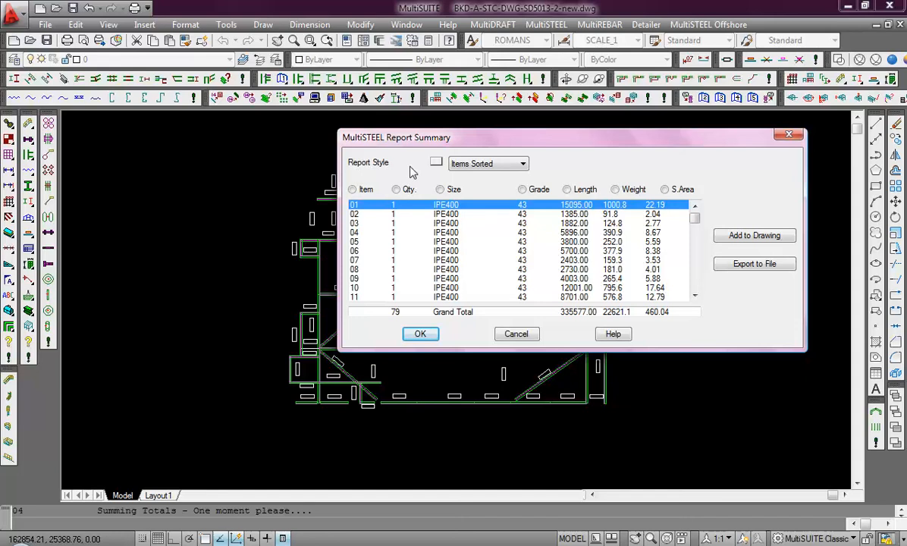
{"action": "left_click", "coordinate": [498, 165]}
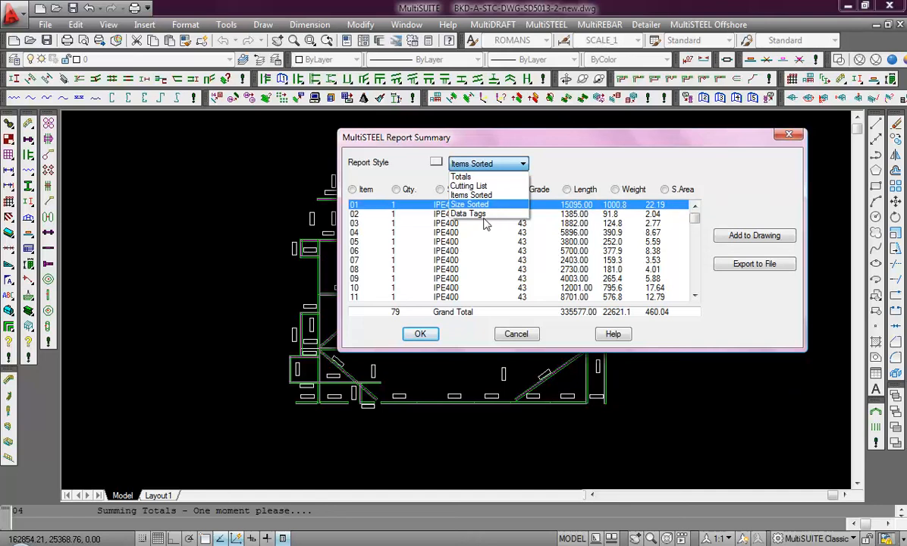
{"action": "left_click", "coordinate": [574, 172]}
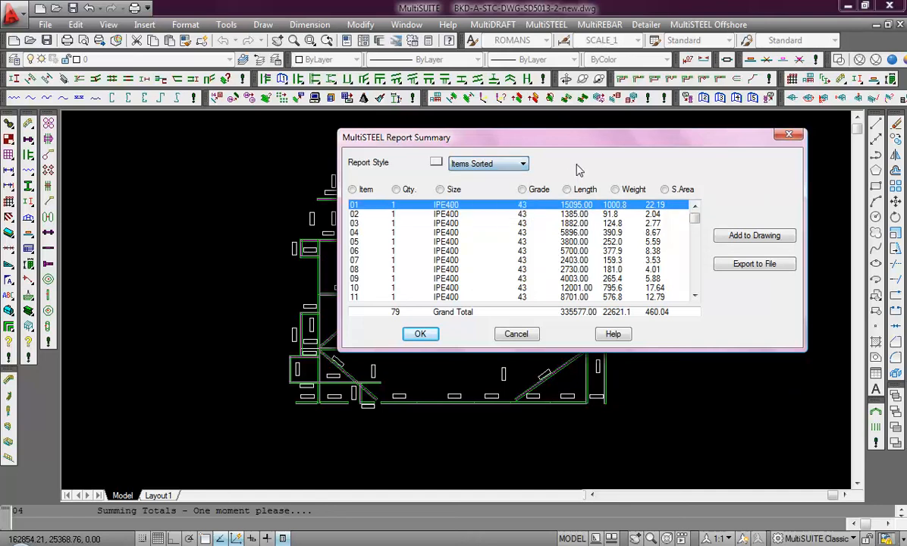
Add the report to the drawing as a new material list in the empty area beside the framing plan
{"action": "left_click", "coordinate": [753, 236]}
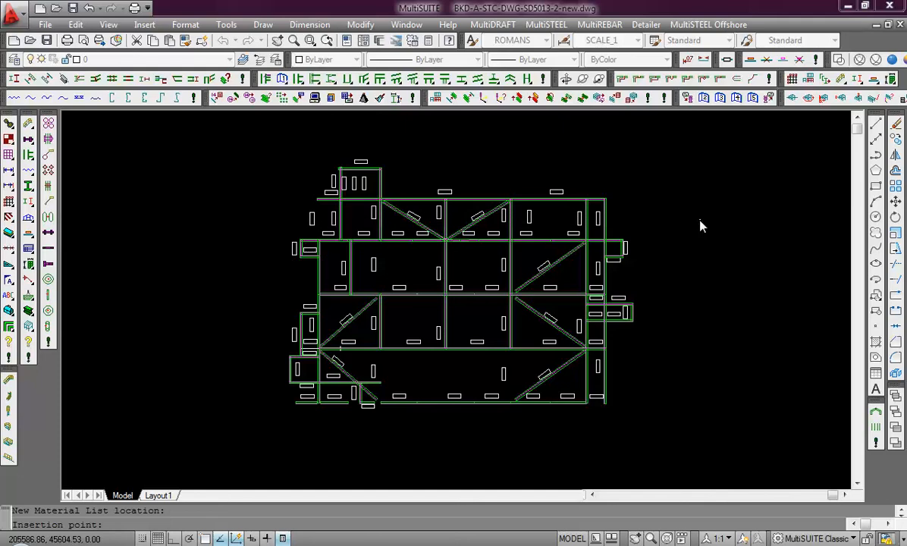
{"action": "scroll", "coordinate": [699, 225], "scroll_direction": "up", "scroll_amount": 10}
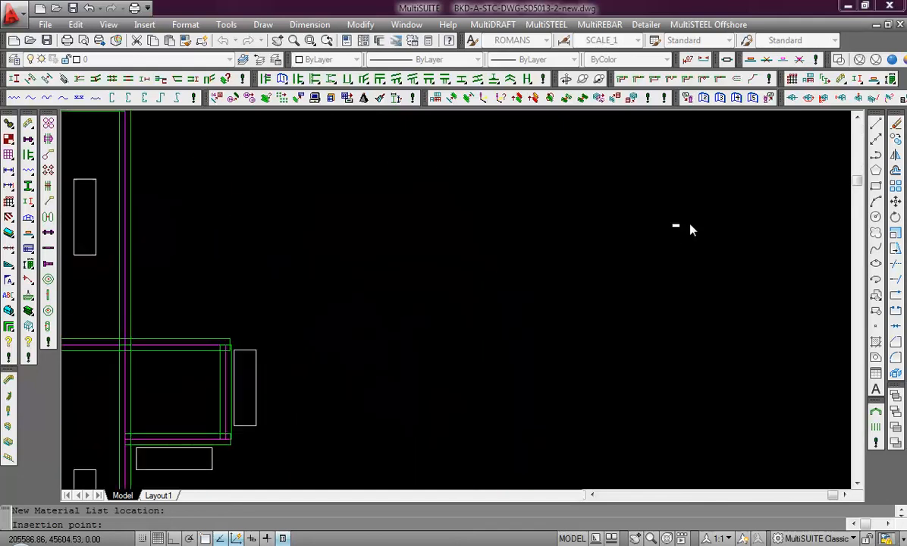
{"action": "scroll", "coordinate": [667, 227], "scroll_direction": "up", "scroll_amount": 12}
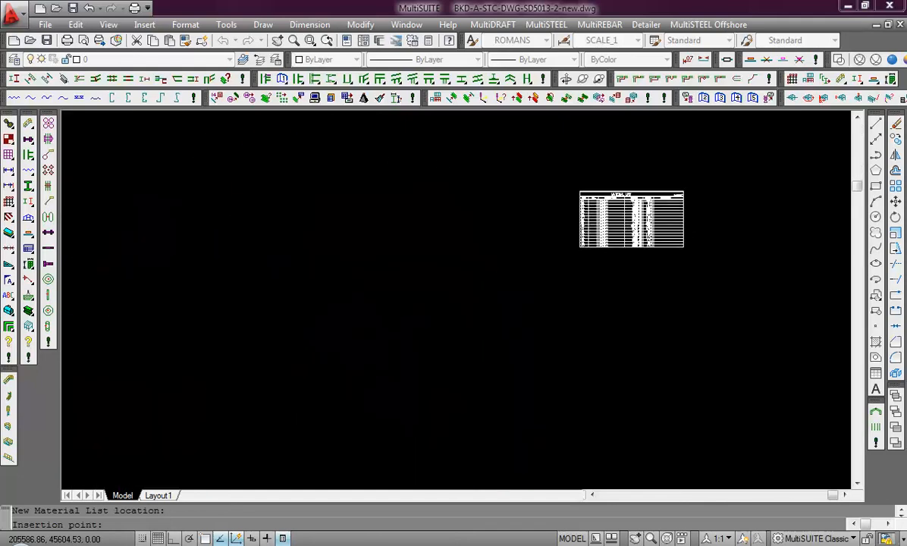
Close the report summary and examine the placed material list down to its total weight row
{"action": "scroll", "coordinate": [672, 225], "scroll_direction": "up", "scroll_amount": 3}
{"action": "scroll", "coordinate": [672, 225], "scroll_direction": "down", "scroll_amount": 4}
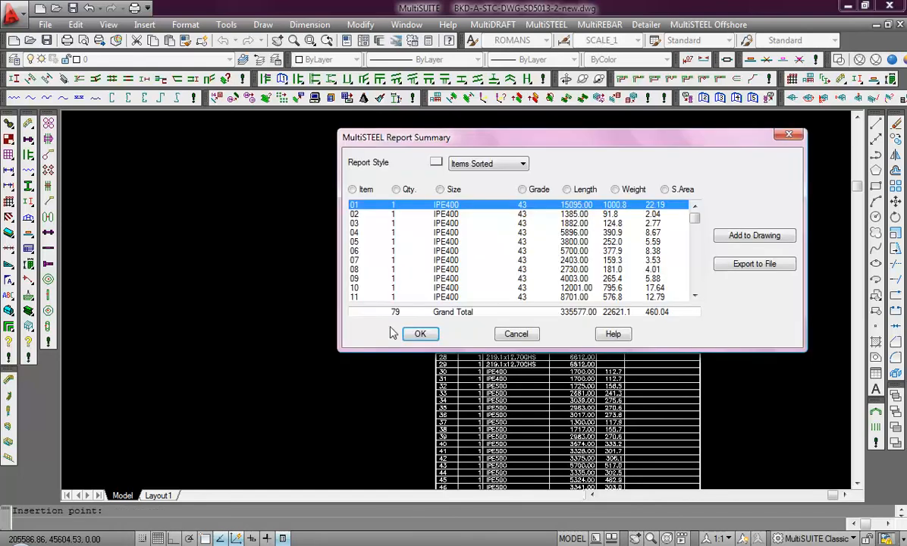
{"action": "left_click", "coordinate": [415, 335]}
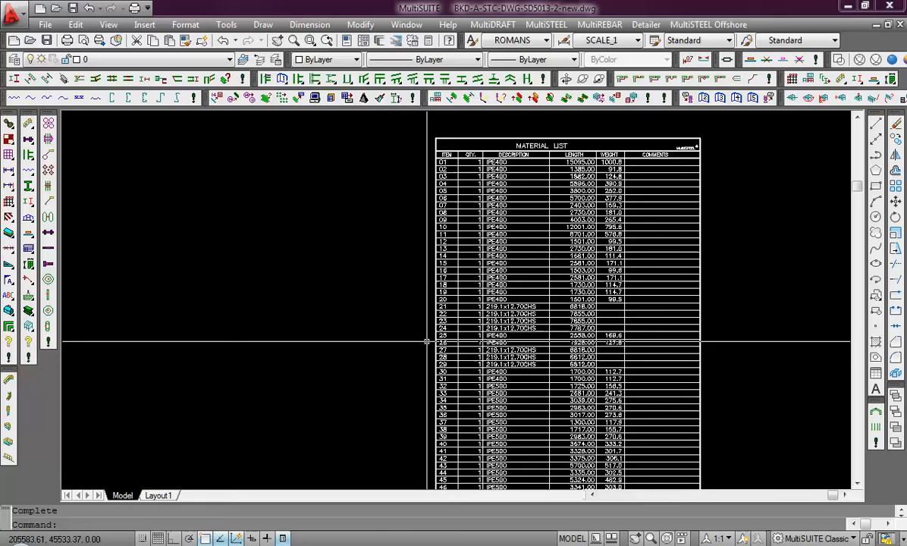
{"action": "middle_click_drag", "start_coordinate": [425, 340], "coordinate": [420, 133]}
{"action": "middle_click_drag", "start_coordinate": [493, 360], "coordinate": [496, 134]}
{"action": "scroll", "coordinate": [611, 267], "scroll_direction": "up", "scroll_amount": 4}
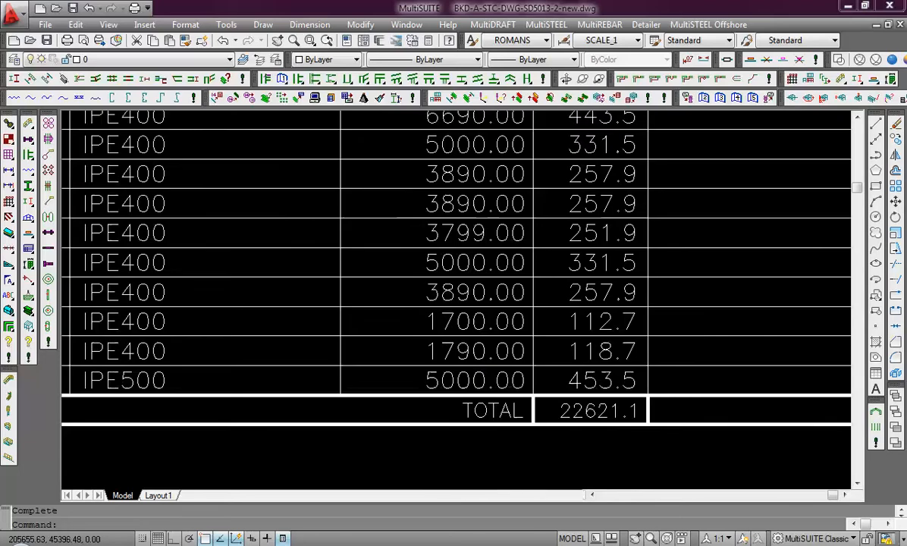
{"action": "middle_click_drag", "start_coordinate": [607, 419], "coordinate": [631, 390]}
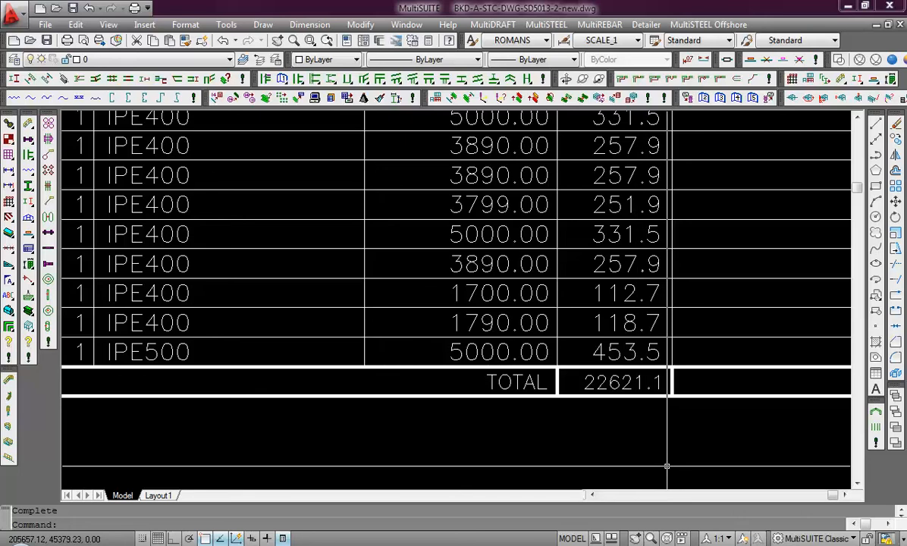
{"action": "scroll", "coordinate": [666, 465], "scroll_direction": "down", "scroll_amount": 10}
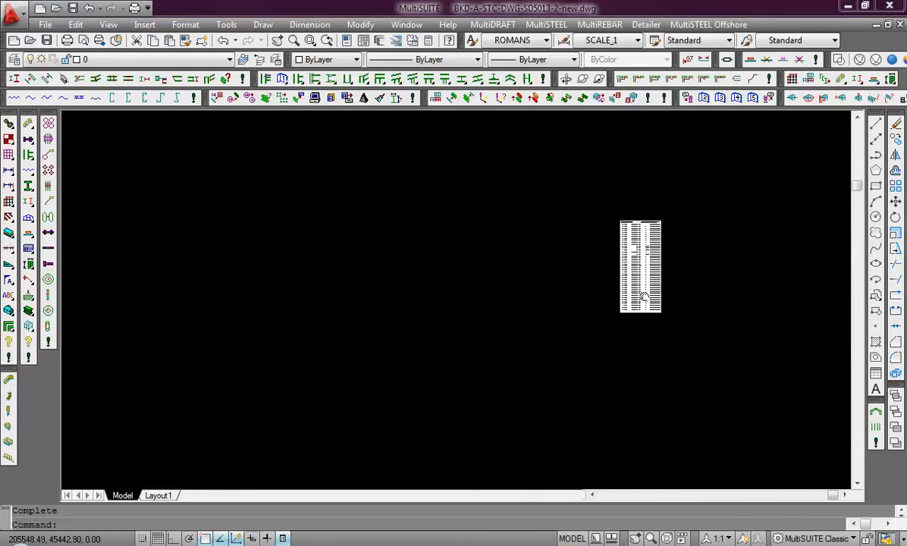
Set the framing plan's view to the Front_Right isometric
{"action": "scroll", "coordinate": [480, 310], "scroll_direction": "up", "scroll_amount": 3}
{"action": "middle_click_drag", "start_coordinate": [348, 324], "coordinate": [514, 235]}
{"action": "scroll", "coordinate": [379, 296], "scroll_direction": "down", "scroll_amount": 2}
{"action": "middle_click_drag", "start_coordinate": [379, 297], "coordinate": [464, 279]}
{"action": "scroll", "coordinate": [438, 290], "scroll_direction": "up", "scroll_amount": 3}
{"action": "middle_click_drag", "start_coordinate": [419, 303], "coordinate": [486, 262]}
{"action": "scroll", "coordinate": [479, 282], "scroll_direction": "down", "scroll_amount": 2}
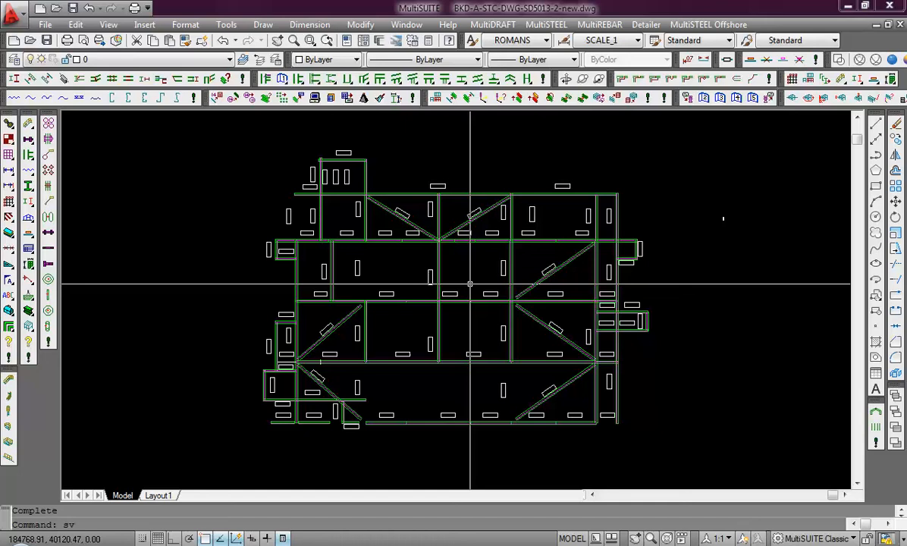
{"action": "key", "text": "Return"}
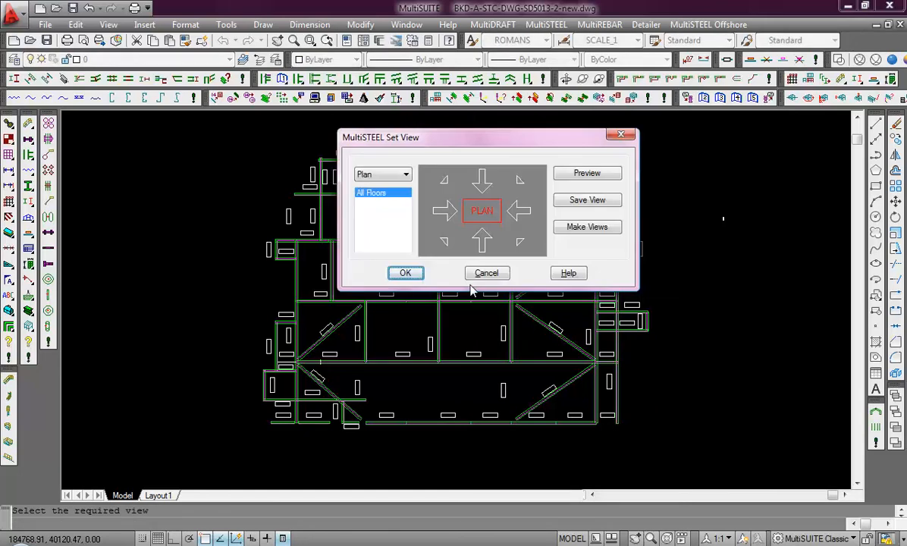
{"action": "left_click", "coordinate": [520, 243]}
{"action": "left_click", "coordinate": [405, 273]}
{"action": "scroll", "coordinate": [516, 297], "scroll_direction": "up", "scroll_amount": 4}
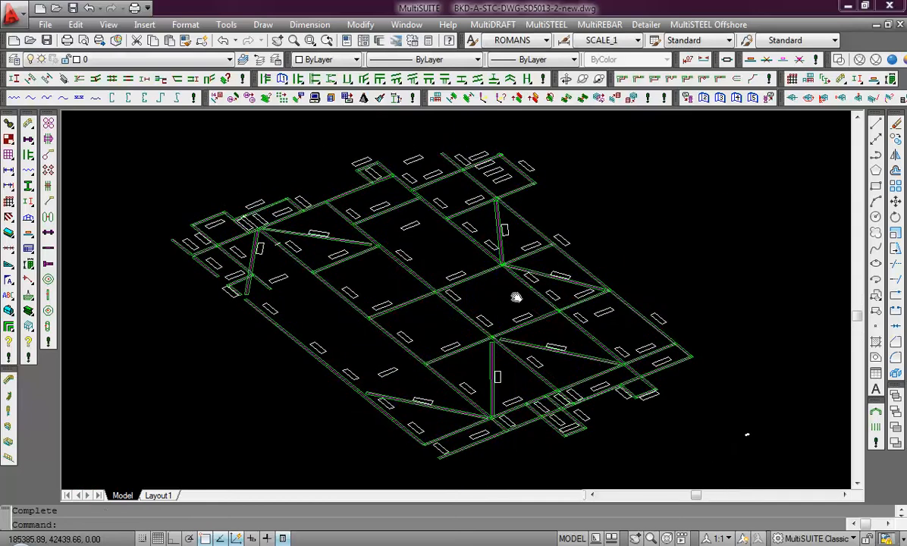
{"action": "scroll", "coordinate": [467, 400], "scroll_direction": "up", "scroll_amount": 3}
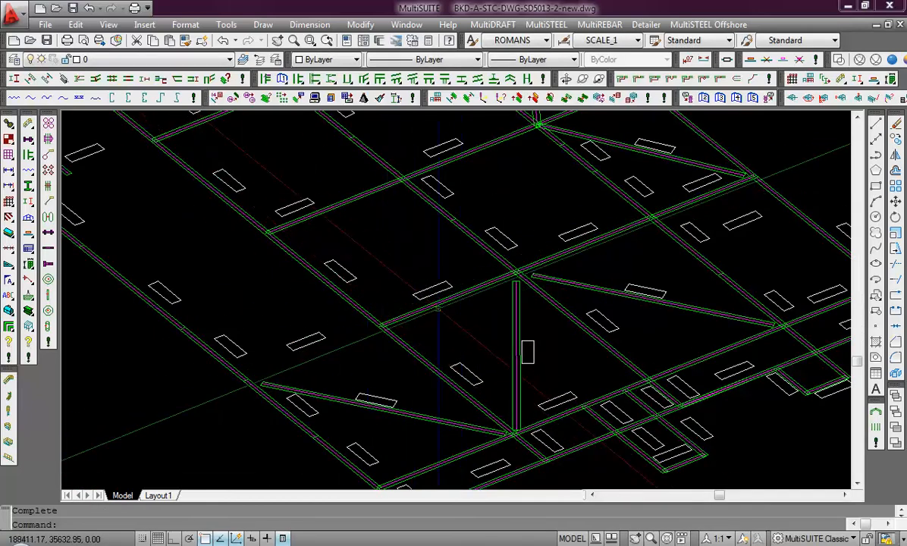
Show all steel members of the frame as Stick
{"action": "left_click", "coordinate": [46, 82]}
{"action": "scroll", "coordinate": [130, 115], "scroll_direction": "down", "scroll_amount": 6}
{"action": "middle_click_drag", "start_coordinate": [345, 229], "coordinate": [520, 346]}
{"action": "left_click", "coordinate": [503, 336]}
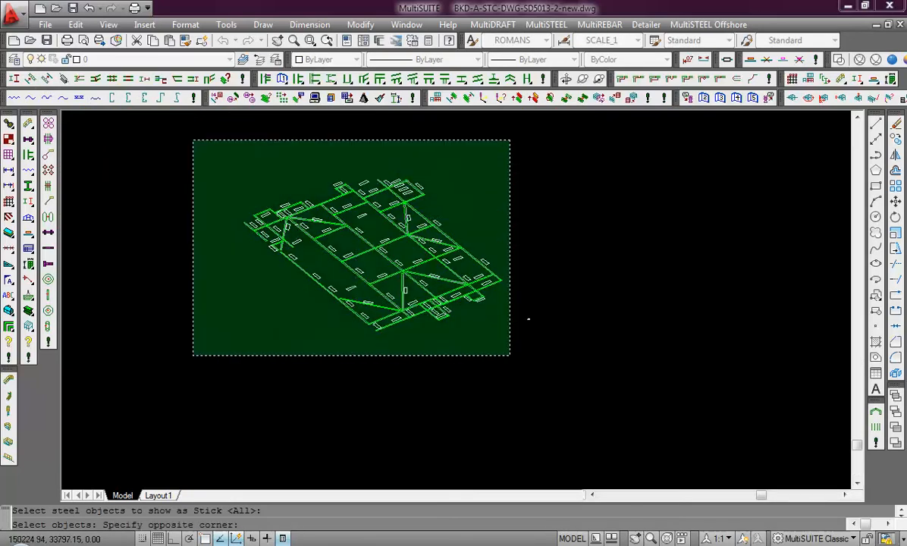
{"action": "left_click", "coordinate": [192, 138]}
{"action": "key", "text": "Return"}
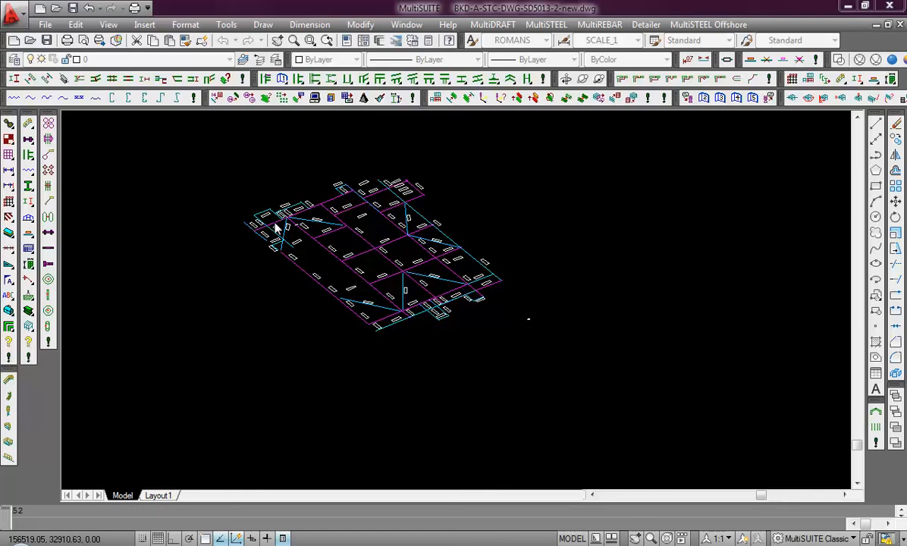
Show all steel members of the frame as Stick Symbols
{"action": "scroll", "coordinate": [275, 229], "scroll_direction": "up", "scroll_amount": 3}
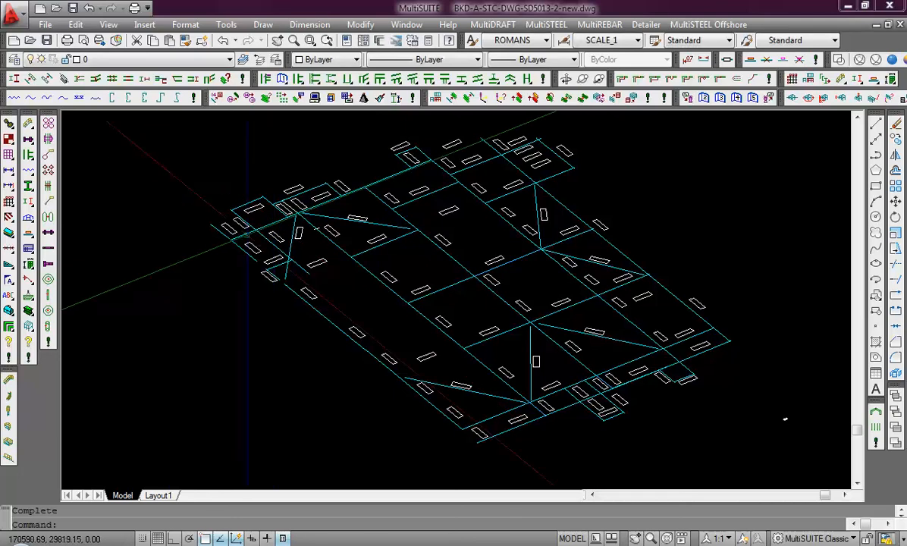
{"action": "key", "text": "Return"}
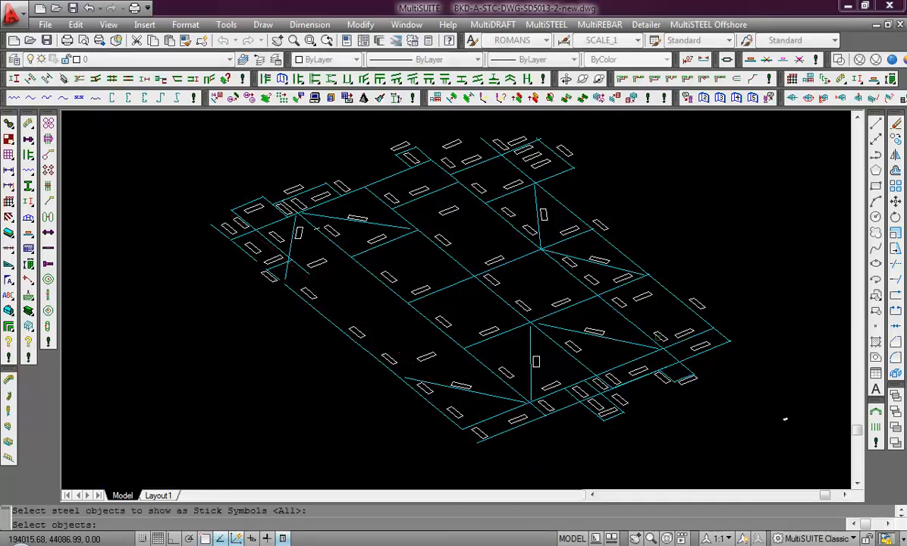
{"action": "left_click", "coordinate": [707, 416]}
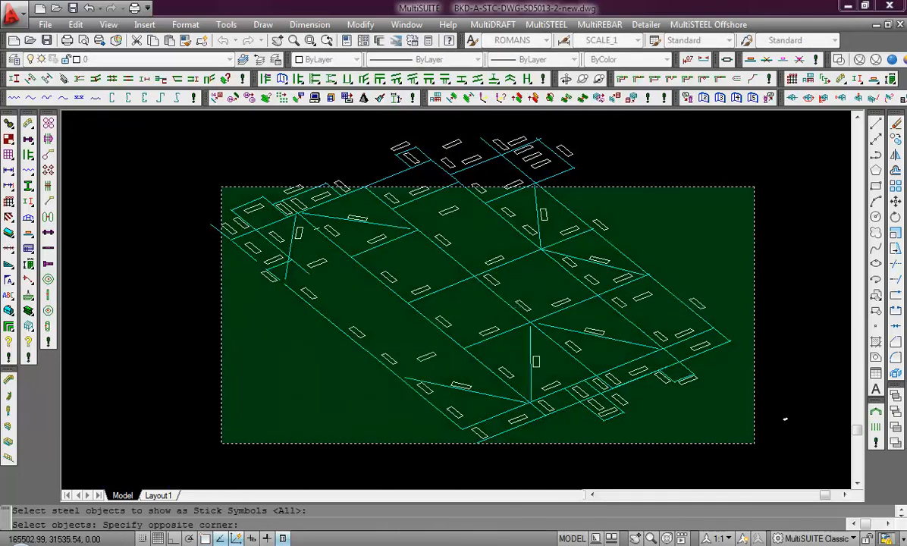
{"action": "left_click", "coordinate": [189, 116]}
{"action": "key", "text": "Return"}
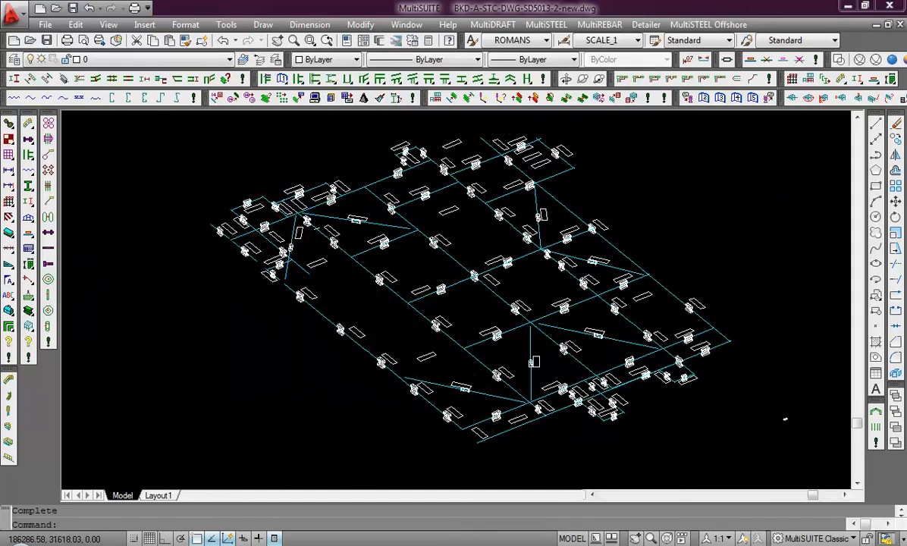
Show all steel members of the frame as outlined profiles instead of stick symbols
{"action": "scroll", "coordinate": [445, 307], "scroll_direction": "down", "scroll_amount": 4}
{"action": "middle_click_drag", "start_coordinate": [448, 265], "coordinate": [420, 309]}
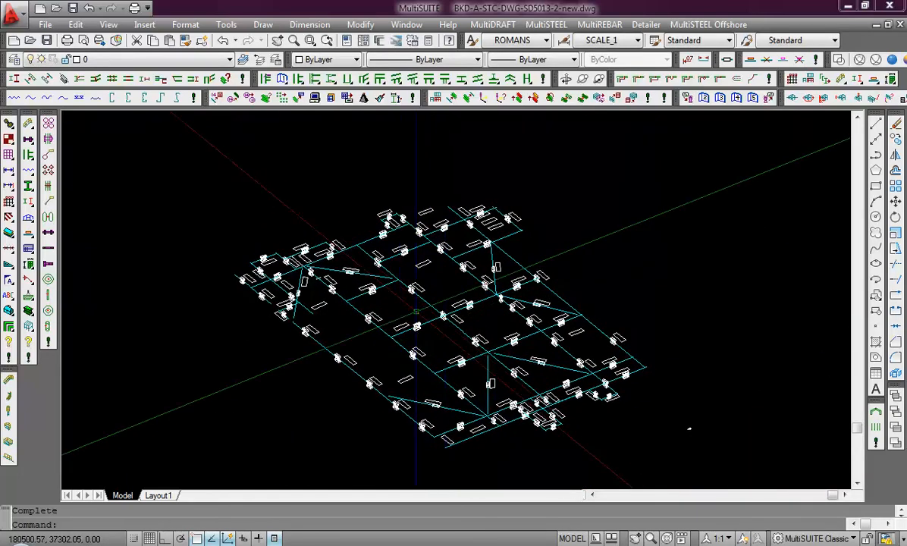
{"action": "left_click", "coordinate": [26, 80]}
{"action": "left_click", "coordinate": [655, 183]}
{"action": "left_click", "coordinate": [200, 464]}
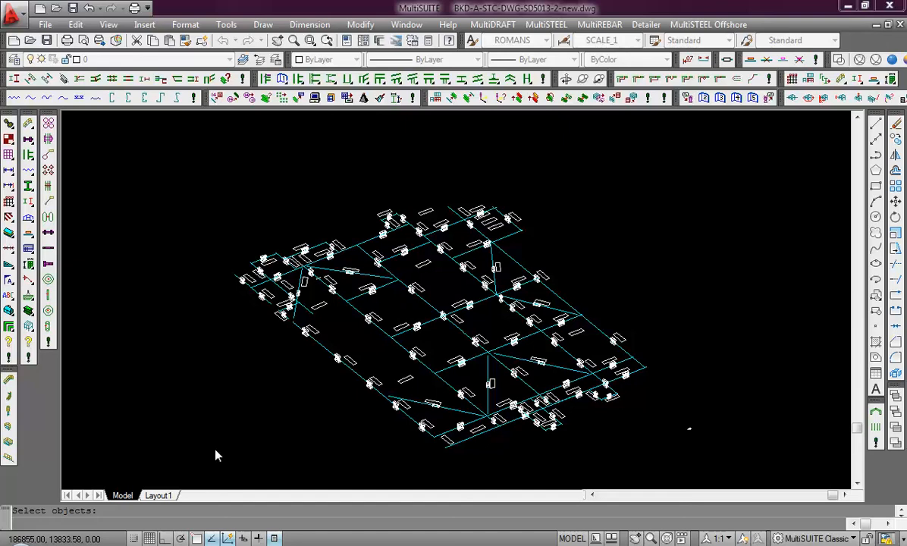
{"action": "key", "text": "Return"}
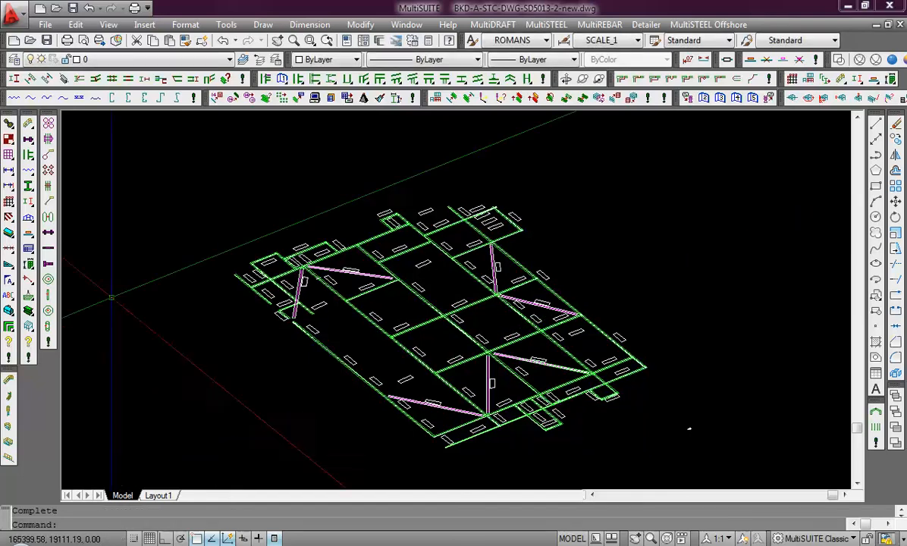
Show all steel members of the frame as 3D
{"action": "left_click_drag", "start_coordinate": [30, 320], "coordinate": [62, 318]}
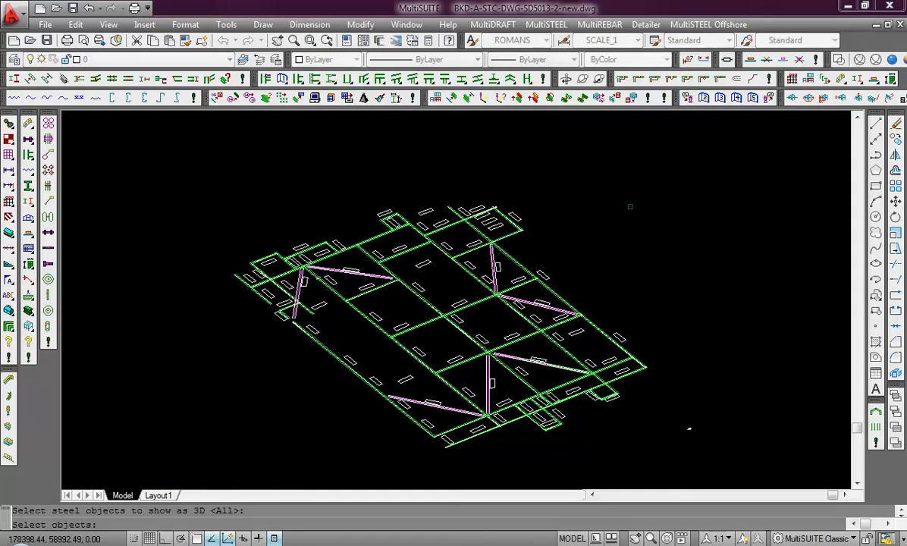
{"action": "left_click", "coordinate": [650, 182]}
{"action": "left_click", "coordinate": [226, 461]}
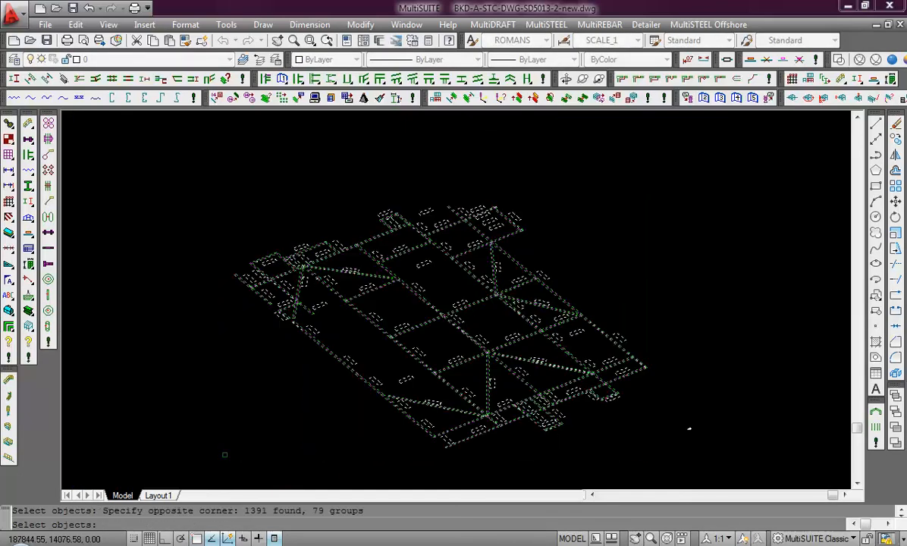
{"action": "key", "text": "Return"}
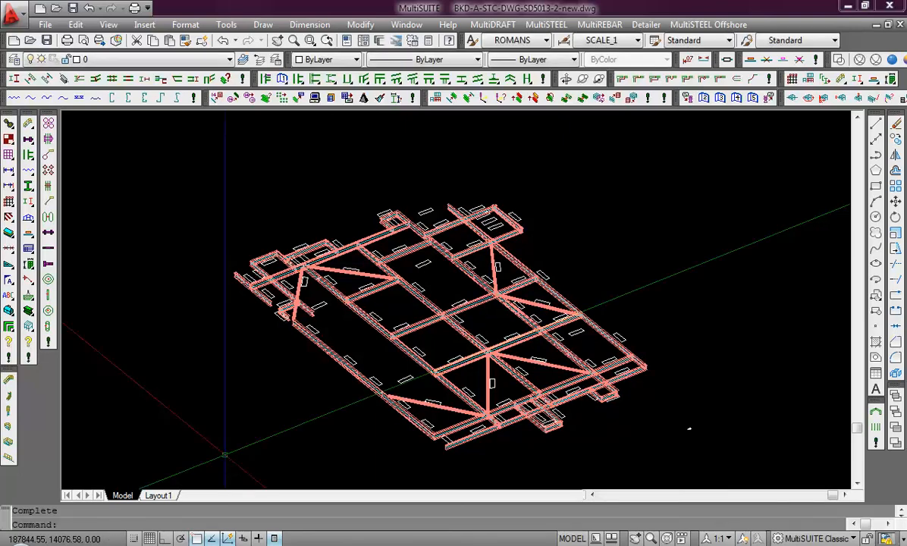
Examine the 3D beams, braces and their junctions across the whole frame in the isometric view
{"action": "scroll", "coordinate": [485, 409], "scroll_direction": "up", "scroll_amount": 6}
{"action": "middle_click_drag", "start_coordinate": [388, 410], "coordinate": [528, 474]}
{"action": "middle_click_drag", "start_coordinate": [603, 313], "coordinate": [738, 450]}
{"action": "middle_click_drag", "start_coordinate": [623, 272], "coordinate": [744, 489]}
{"action": "scroll", "coordinate": [535, 302], "scroll_direction": "down", "scroll_amount": 4}
{"action": "middle_click_drag", "start_coordinate": [515, 319], "coordinate": [498, 312]}
{"action": "left_click_drag", "start_coordinate": [477, 246], "coordinate": [462, 396]}
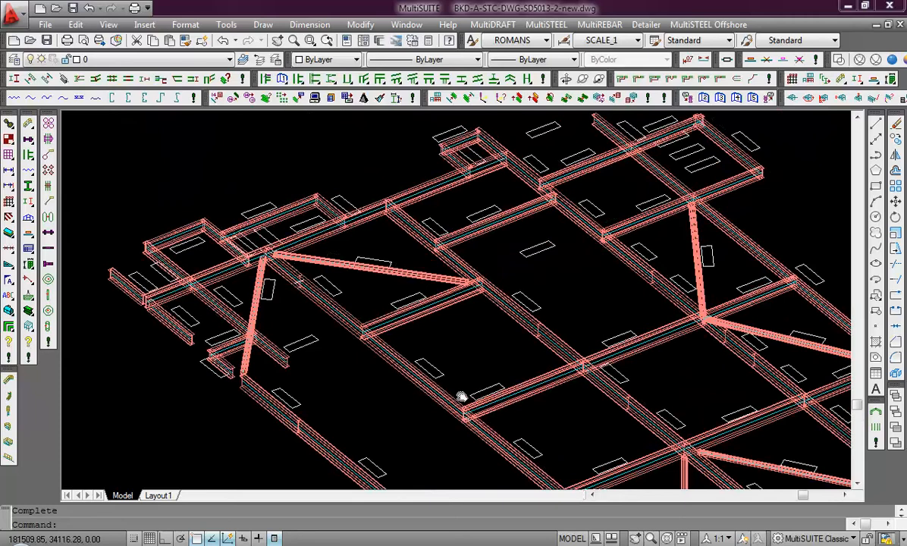
{"action": "middle_click_drag", "start_coordinate": [689, 315], "coordinate": [529, 272]}
{"action": "scroll", "coordinate": [476, 262], "scroll_direction": "down", "scroll_amount": 2}
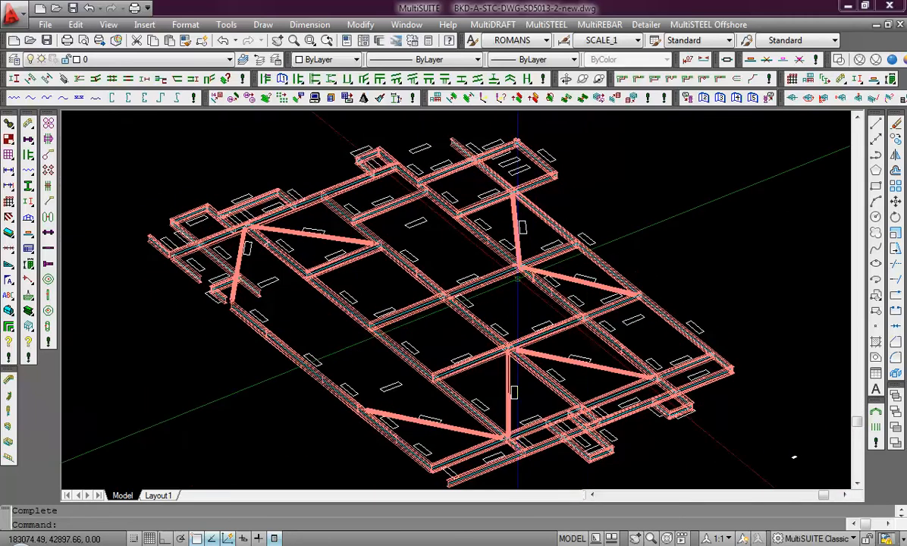
Apply the Realistic visual style to the 3D frame and inspect the shaded members and brace junctions
{"action": "left_click", "coordinate": [891, 59]}
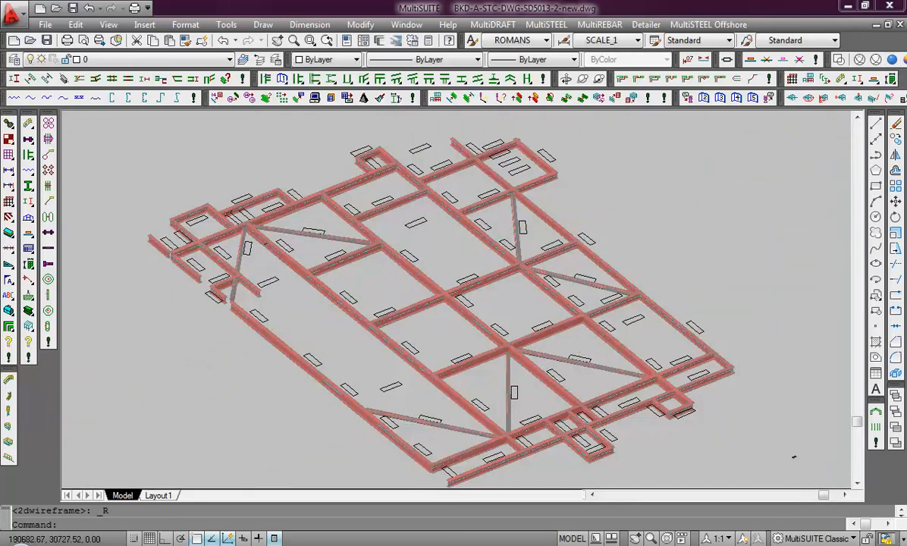
{"action": "scroll", "coordinate": [431, 375], "scroll_direction": "up", "scroll_amount": 5}
{"action": "mouse_move", "coordinate": [486, 245]}
{"action": "middle_mouse_down"}
{"action": "mouse_move", "coordinate": [408, 382]}
{"action": "mouse_move", "coordinate": [346, 445]}
{"action": "middle_mouse_up"}
{"action": "scroll", "coordinate": [472, 357], "scroll_direction": "down", "scroll_amount": 6}
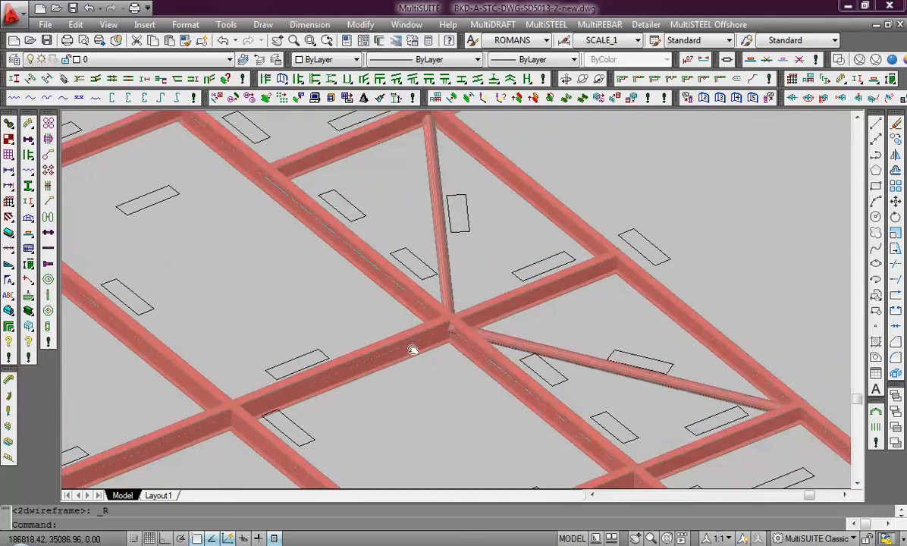
{"action": "scroll", "coordinate": [347, 445], "scroll_direction": "down", "scroll_amount": 3}
{"action": "mouse_move", "coordinate": [355, 254]}
{"action": "middle_mouse_down"}
{"action": "mouse_move", "coordinate": [435, 219]}
{"action": "mouse_move", "coordinate": [522, 136]}
{"action": "middle_mouse_up"}
{"action": "mouse_move", "coordinate": [428, 368]}
{"action": "middle_mouse_down"}
{"action": "mouse_move", "coordinate": [453, 340]}
{"action": "mouse_move", "coordinate": [450, 261]}
{"action": "mouse_move", "coordinate": [498, 219]}
{"action": "middle_mouse_up"}
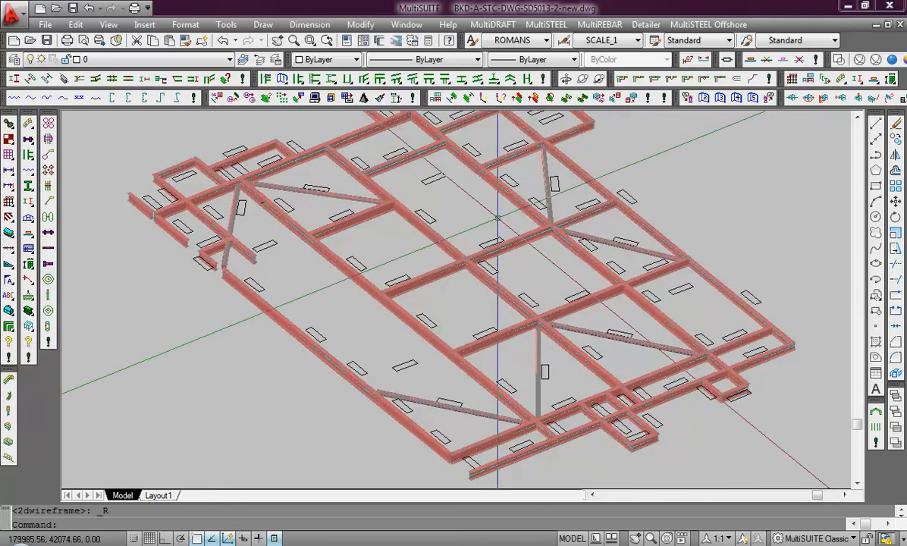
Restore the 2D wireframe visual style with a regeneration and set the view back to Plan for all floors
{"action": "left_click", "coordinate": [837, 60]}
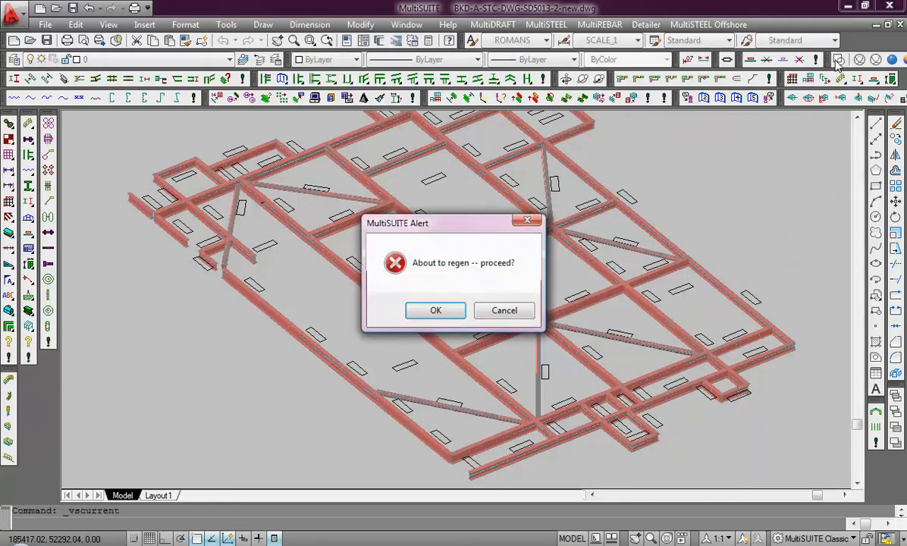
{"action": "left_click", "coordinate": [438, 311]}
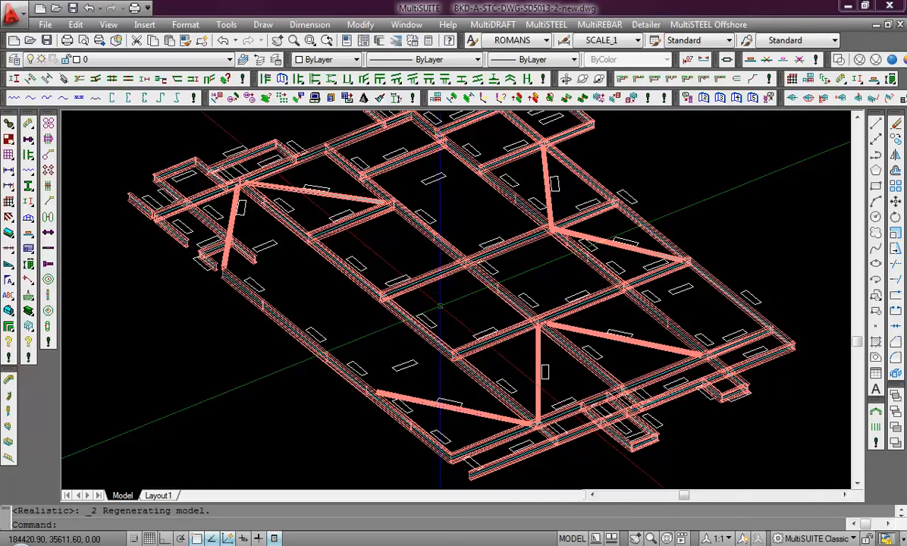
{"action": "type", "text": "sv"}
{"action": "key", "text": "Return"}
{"action": "left_click", "coordinate": [478, 210]}
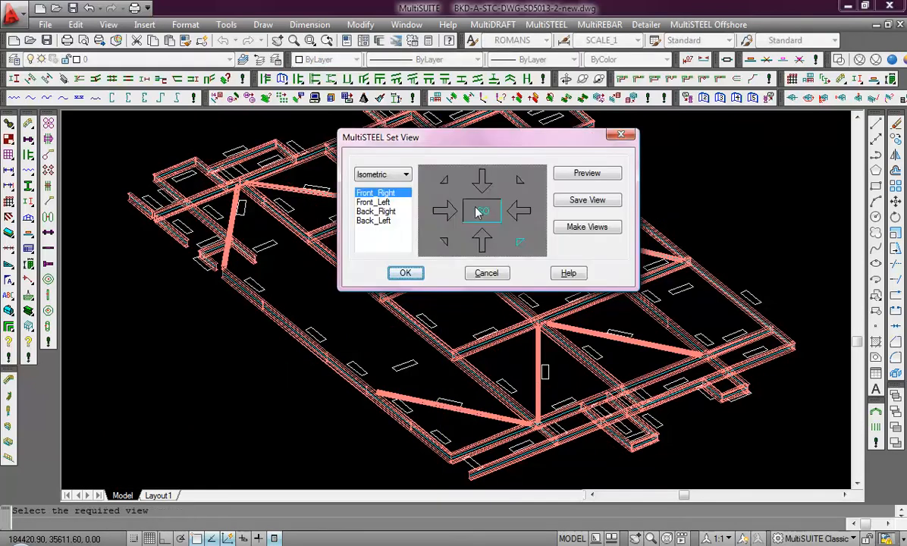
{"action": "left_click", "coordinate": [409, 273]}
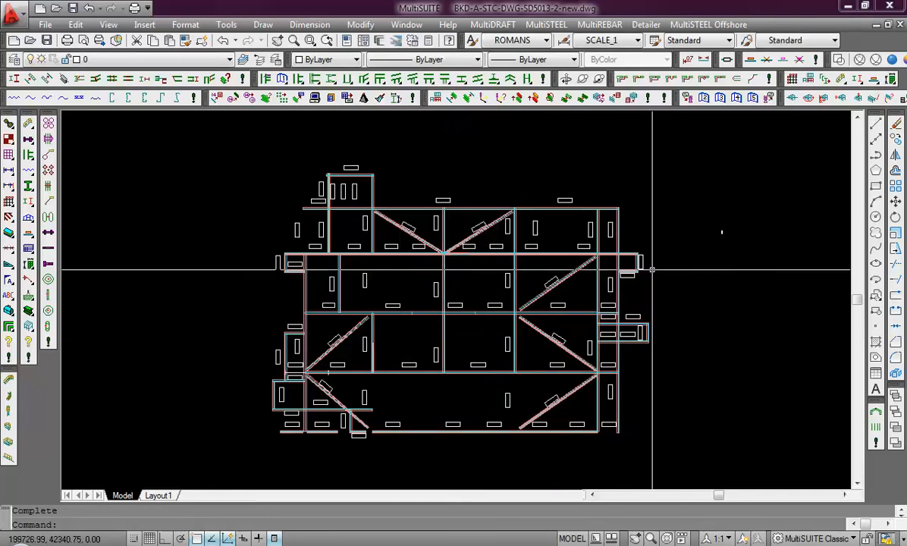
Run a centre of gravity report on all steel members in the plan and close it after reading
{"action": "left_click", "coordinate": [28, 326]}
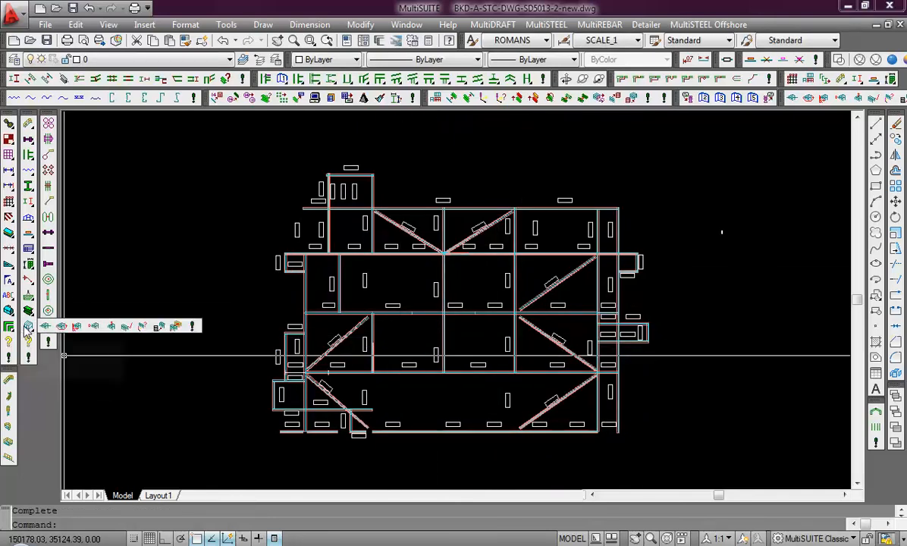
{"action": "left_click", "coordinate": [112, 326]}
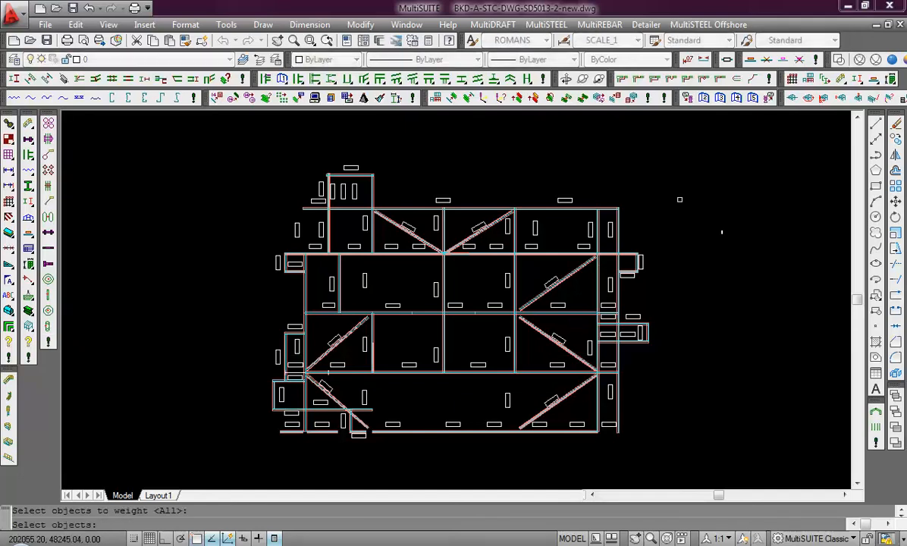
{"action": "left_click", "coordinate": [652, 162]}
{"action": "left_click", "coordinate": [225, 452]}
{"action": "key", "text": "Return"}
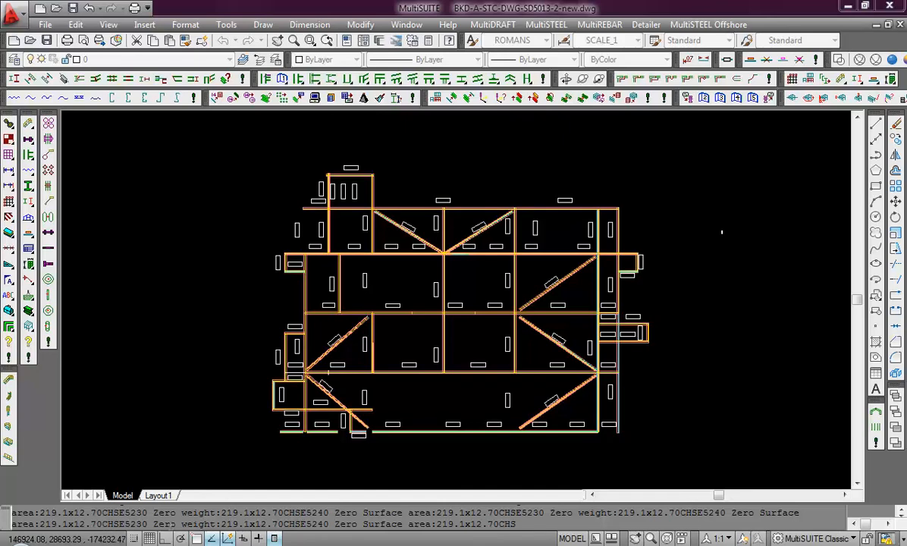
{"action": "left_click_drag", "start_coordinate": [470, 190], "coordinate": [697, 190]}
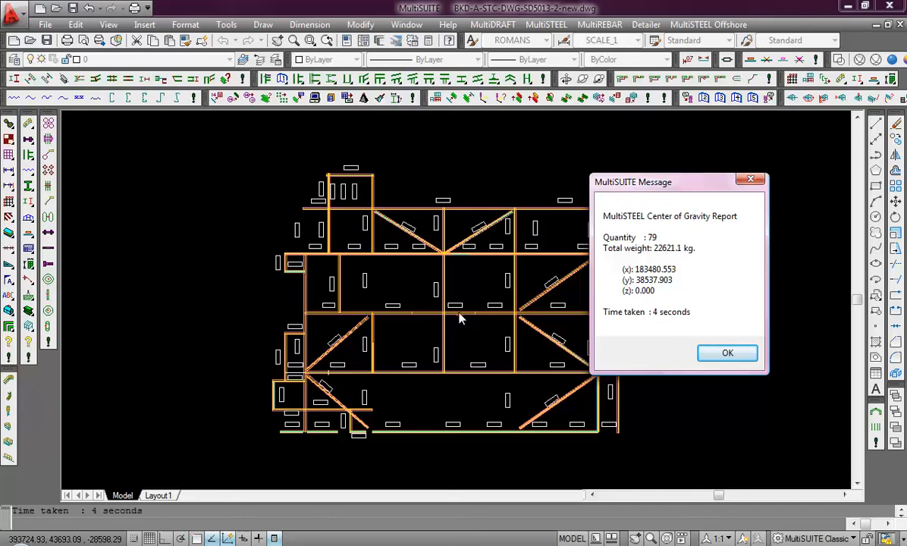
{"action": "left_click", "coordinate": [727, 355]}
{"action": "middle_click_drag", "start_coordinate": [196, 267], "coordinate": [179, 277]}
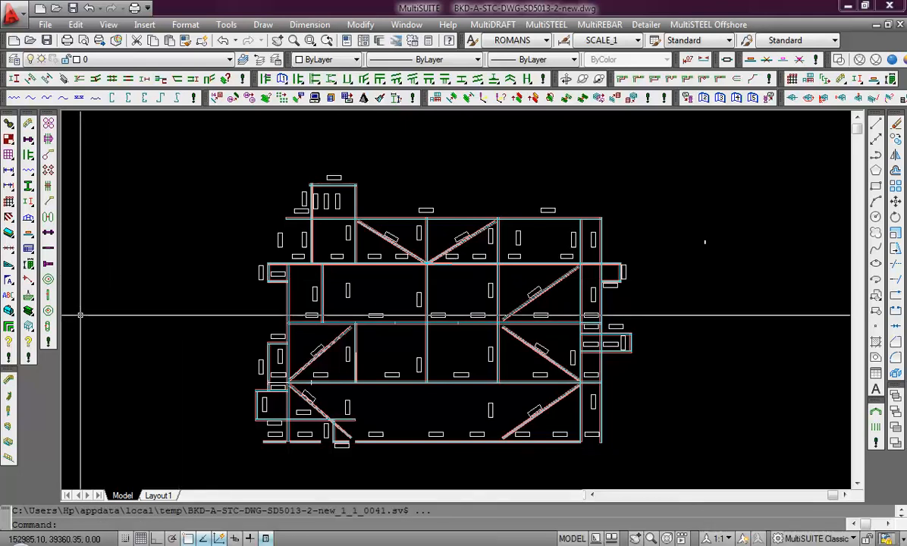
Export the steel model as a Staad link file named BKD-A-STC-DWG-SD5013-2-new to the Desktop folder
{"action": "left_click", "coordinate": [28, 326]}
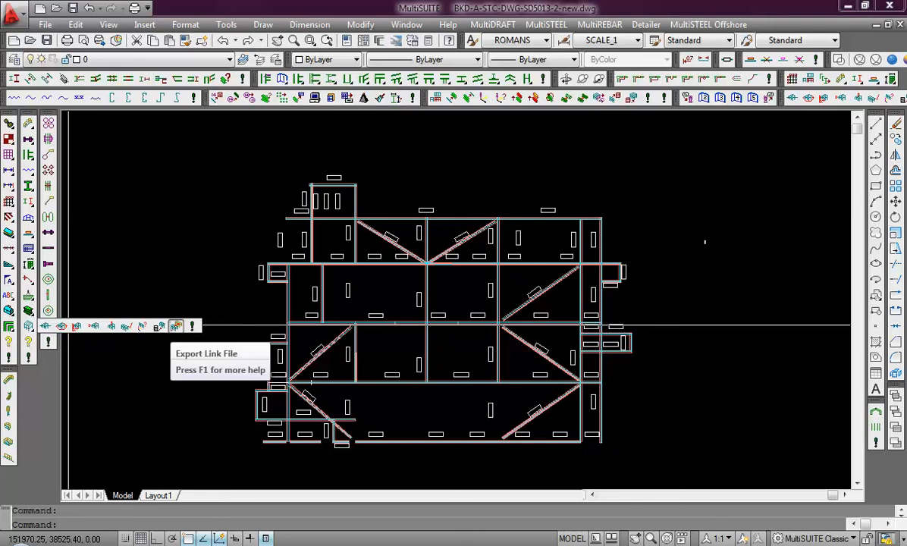
{"action": "left_click", "coordinate": [175, 326]}
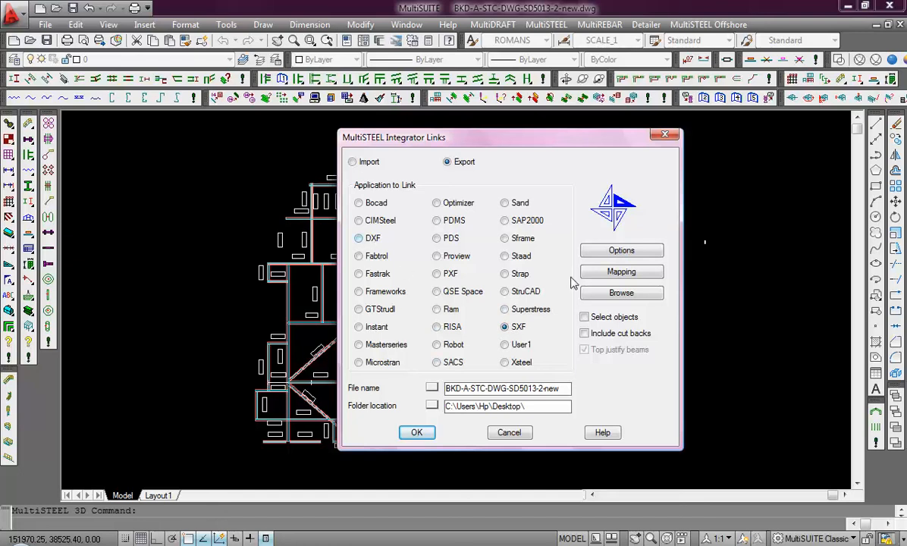
{"action": "left_click", "coordinate": [506, 258]}
{"action": "left_click", "coordinate": [417, 432]}
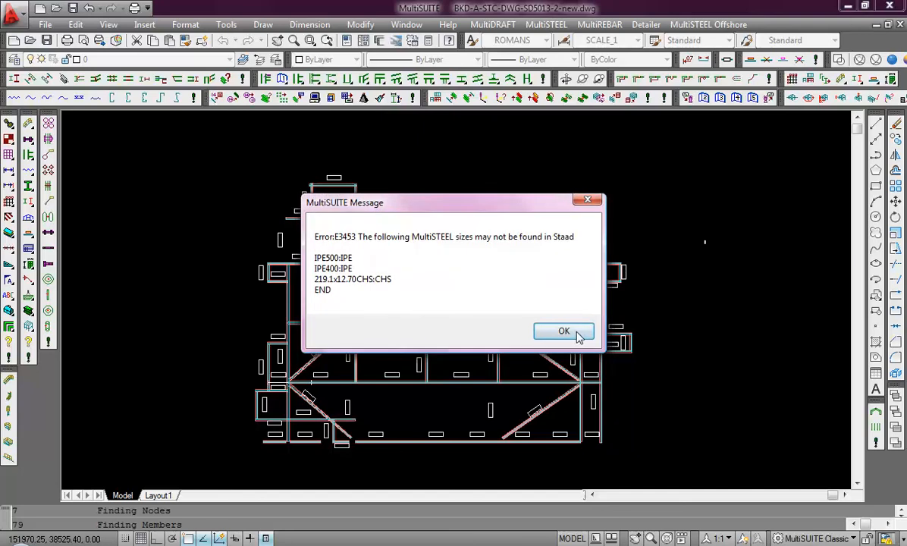
{"action": "left_click", "coordinate": [575, 331]}
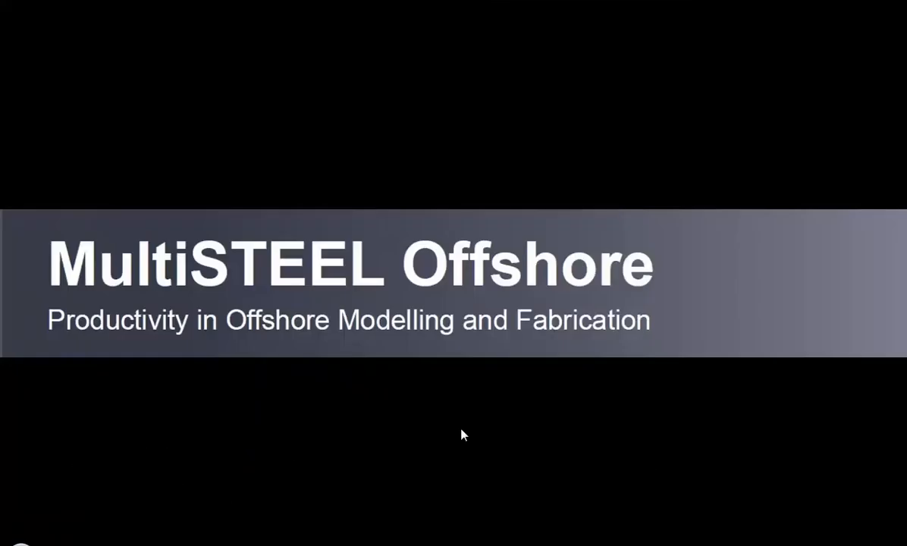
Show the desktop icons and open the exported STAAD file BKD-A-STC-DWG-SD5013-2-new after moving it up beside the Project folder
{"action": "right_click", "coordinate": [527, 405]}
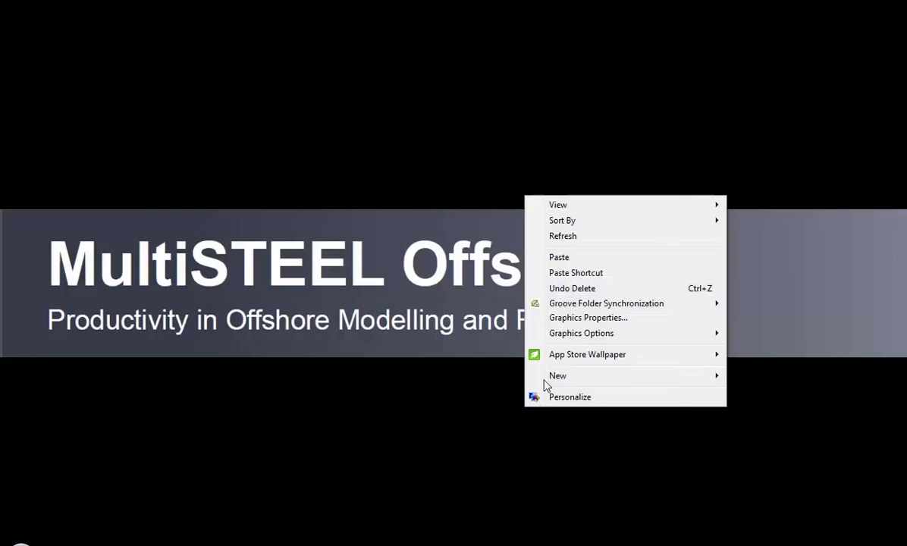
{"action": "mouse_move", "coordinate": [565, 207]}
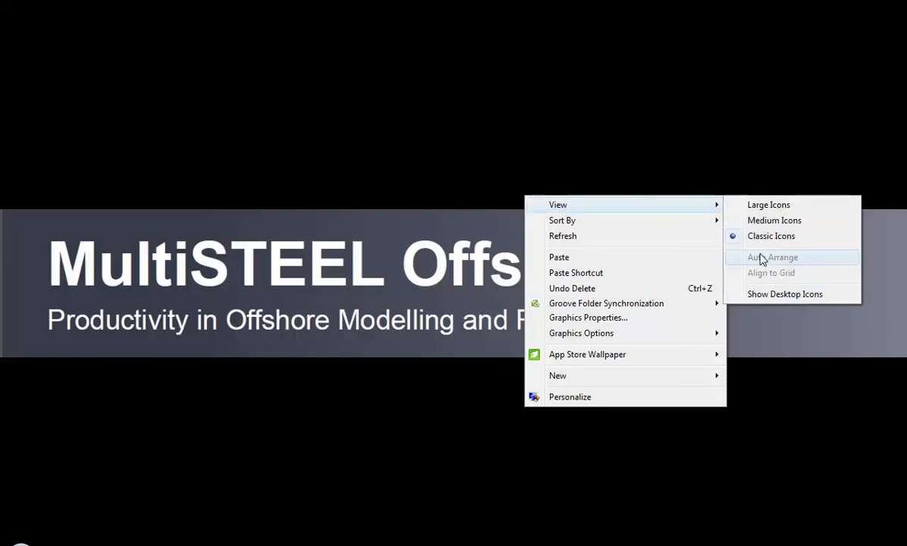
{"action": "left_click", "coordinate": [744, 294]}
{"action": "left_click", "coordinate": [500, 263]}
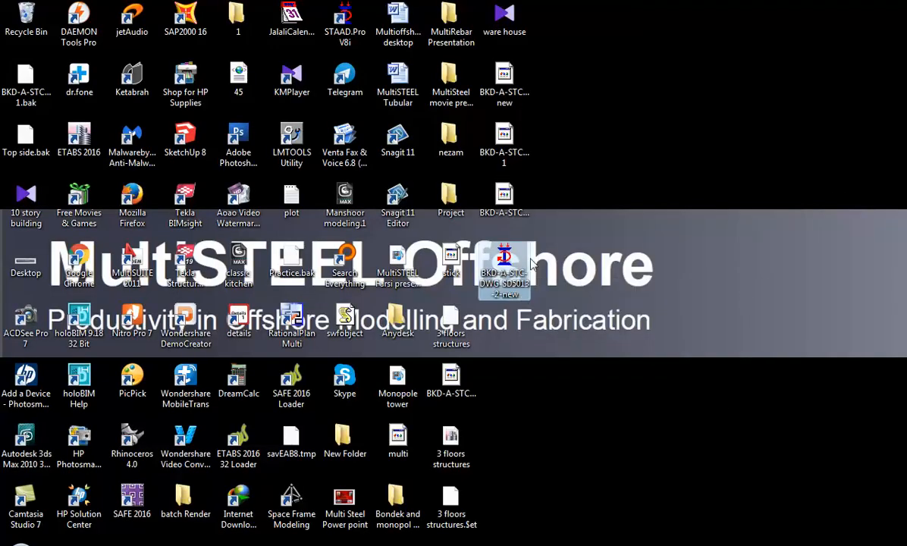
{"action": "left_click_drag", "start_coordinate": [499, 263], "coordinate": [515, 201]}
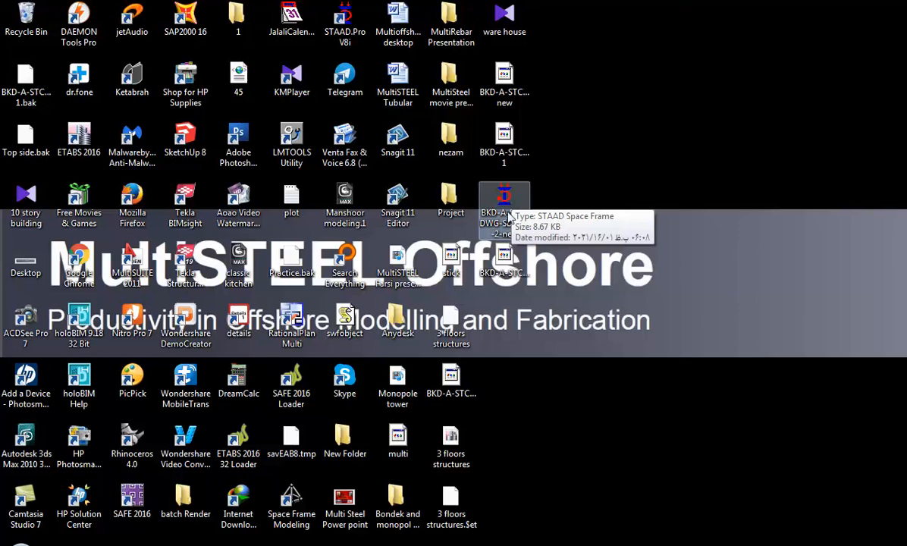
{"action": "double_click", "coordinate": [509, 216]}
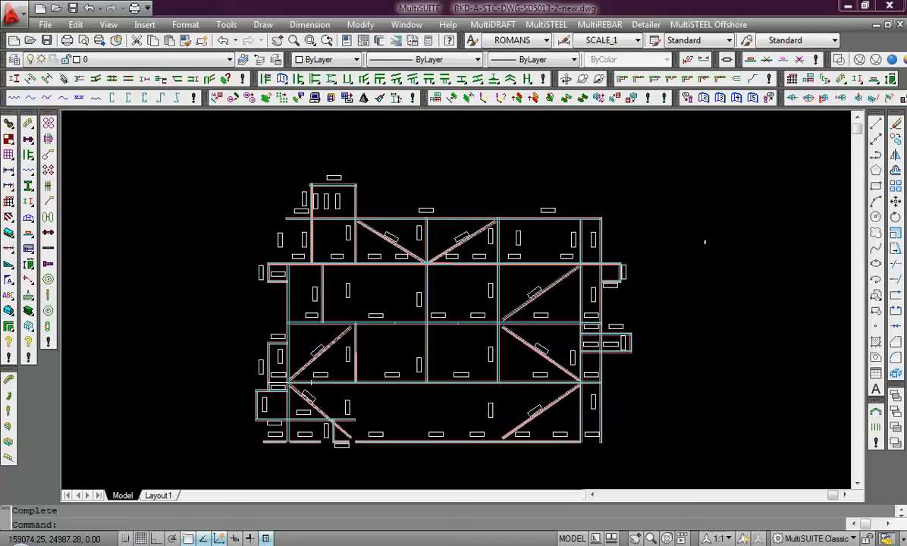
{"action": "middle_click_drag", "start_coordinate": [460, 338], "coordinate": [471, 334]}
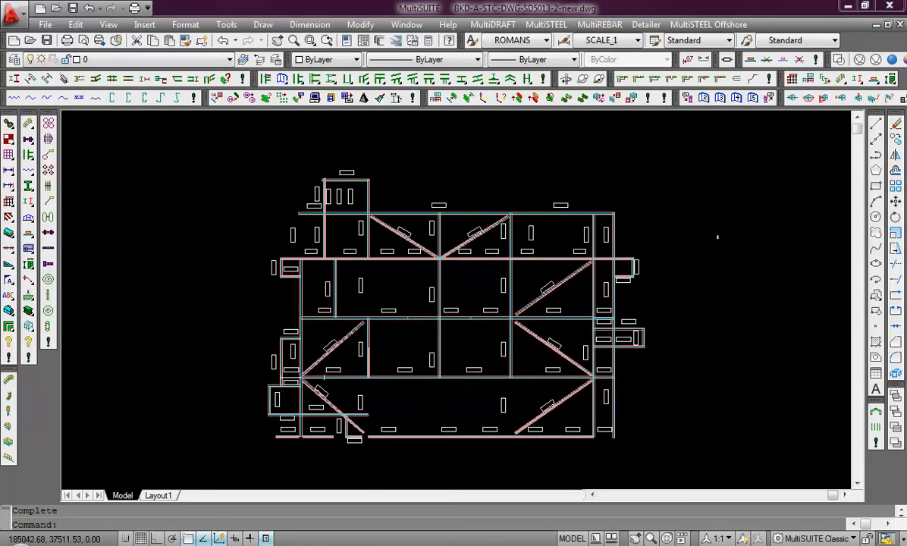